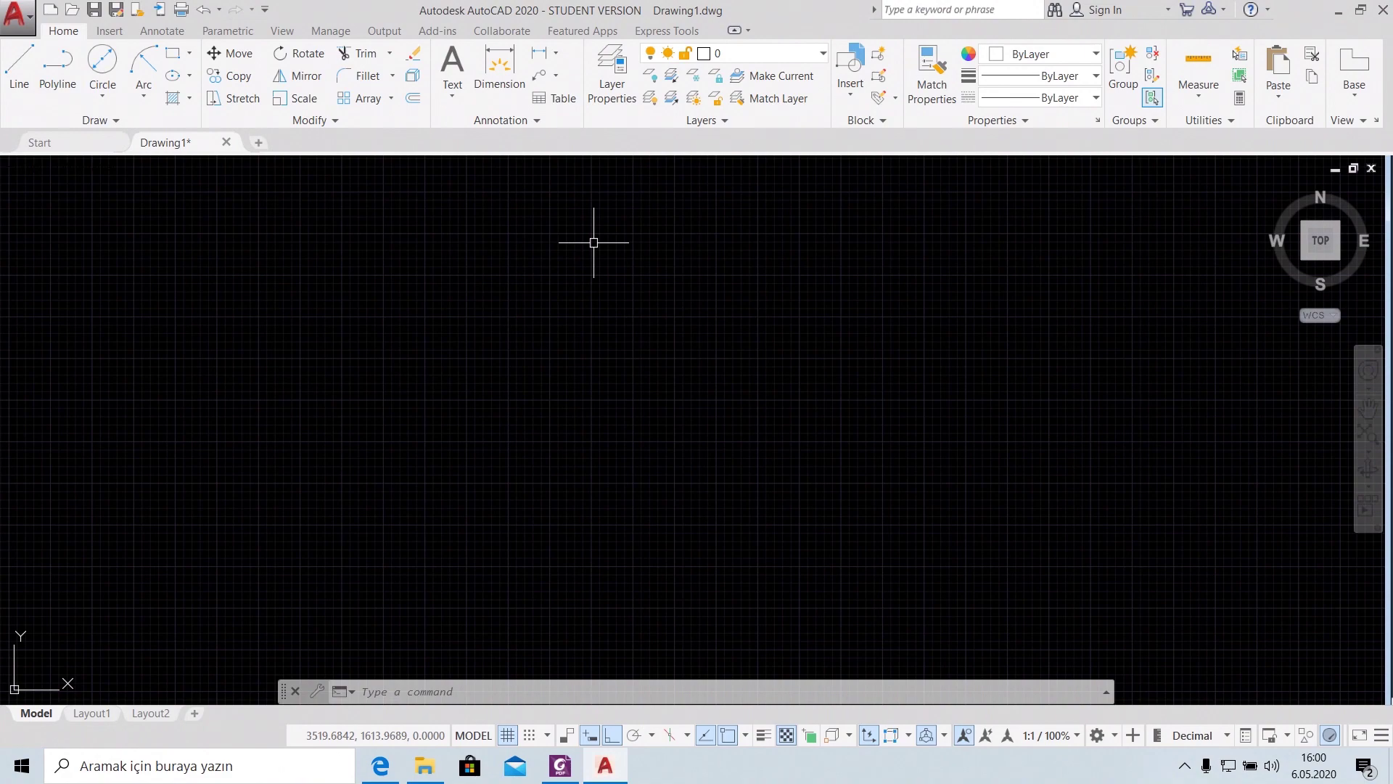
Show the dimensioned Pikachu reference BaiTap5A.pdf in Foxit PhantomPDF
click(565, 769)
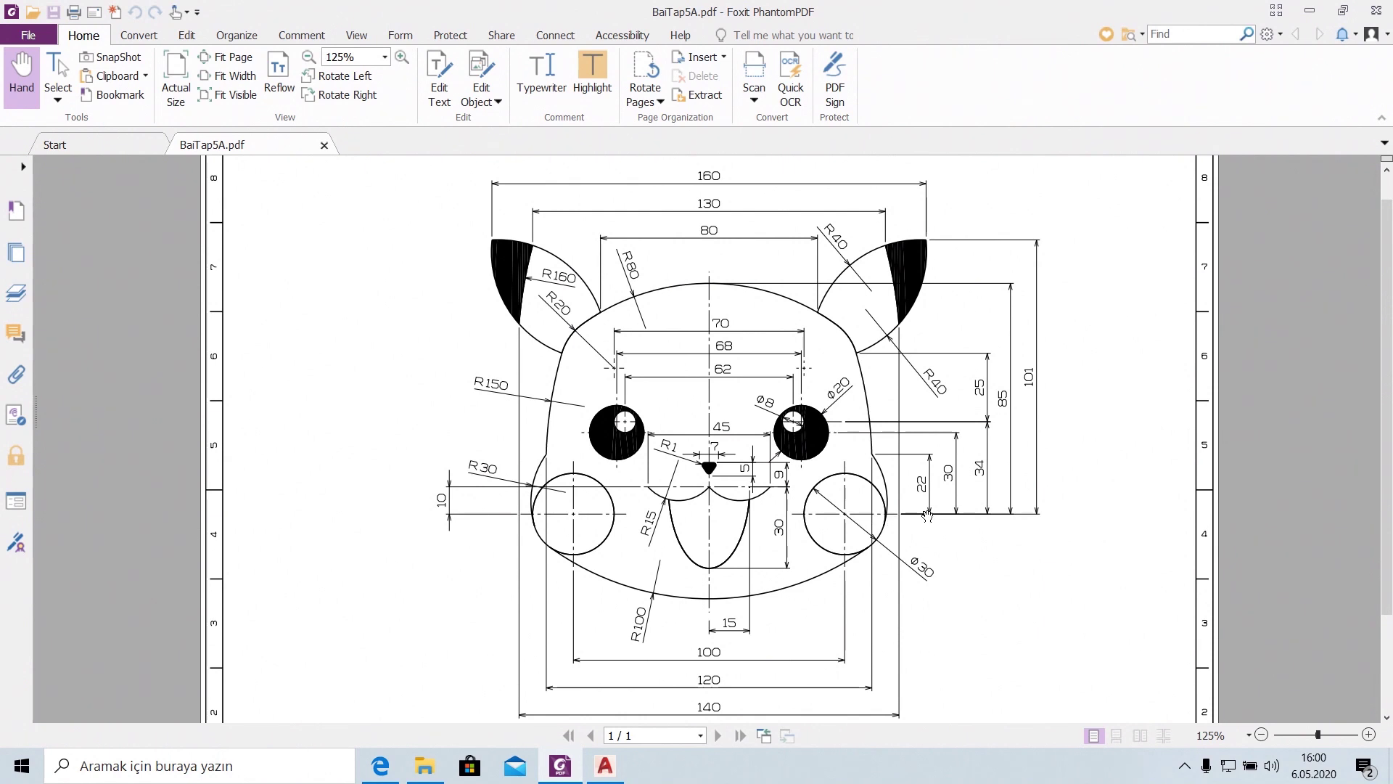
Draw a vertical line down the drawing area as the face's symmetry axis
click(607, 769)
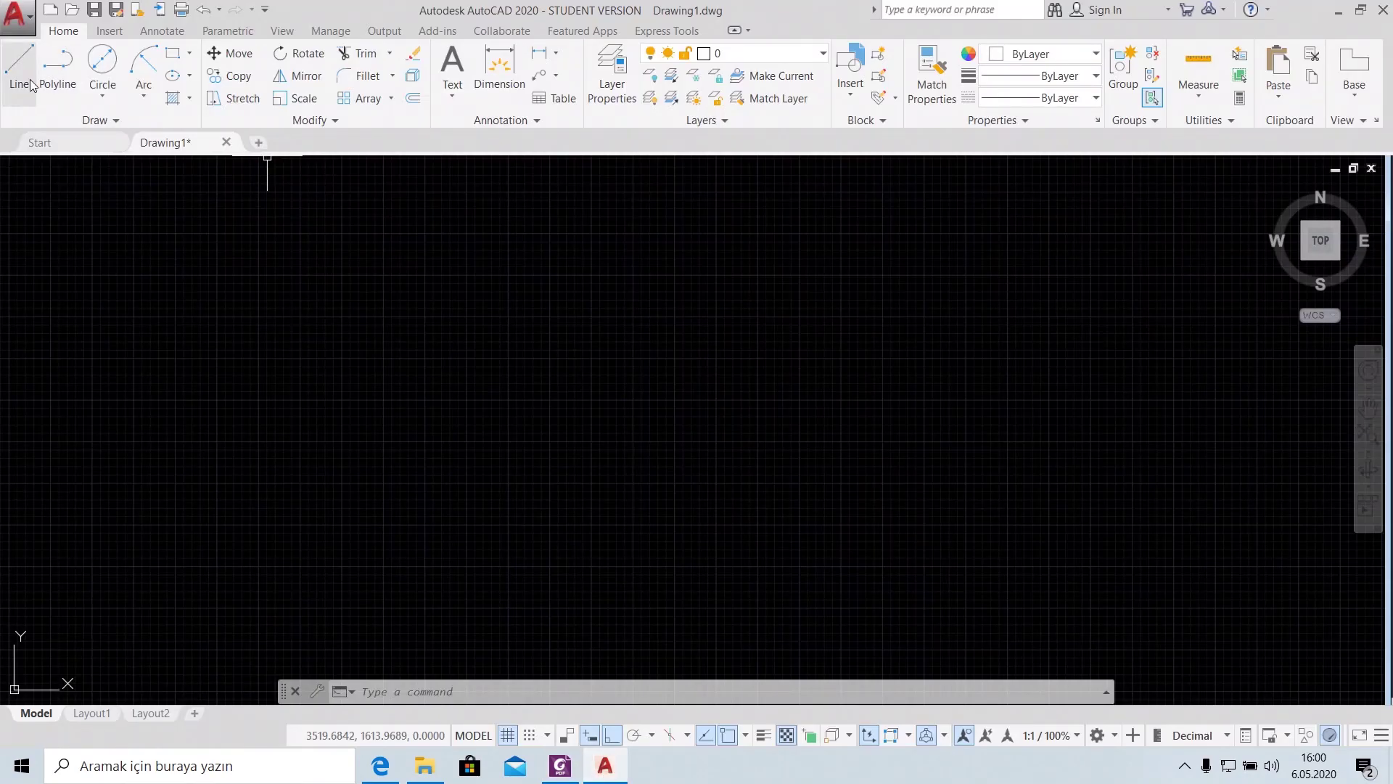
click(29, 78)
click(631, 217)
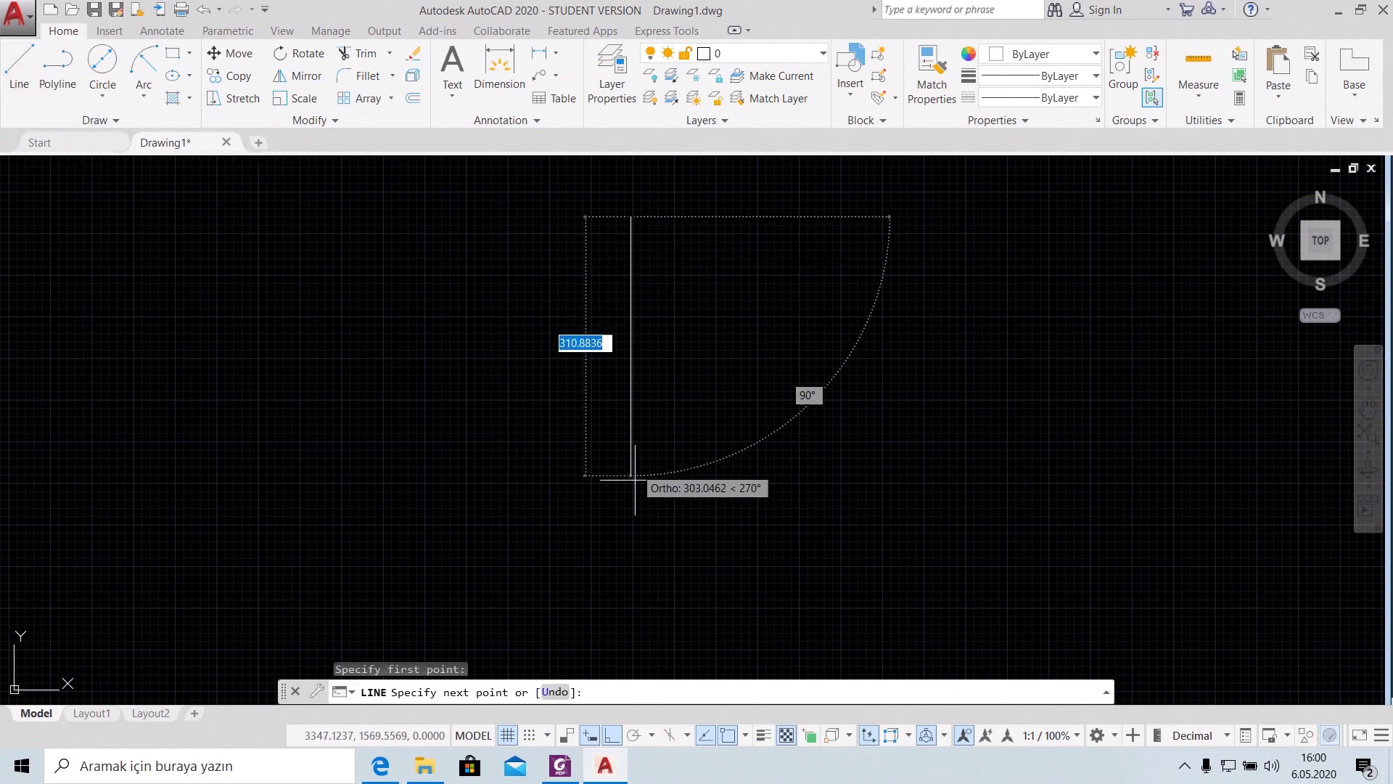
click(626, 612)
key(Escape)
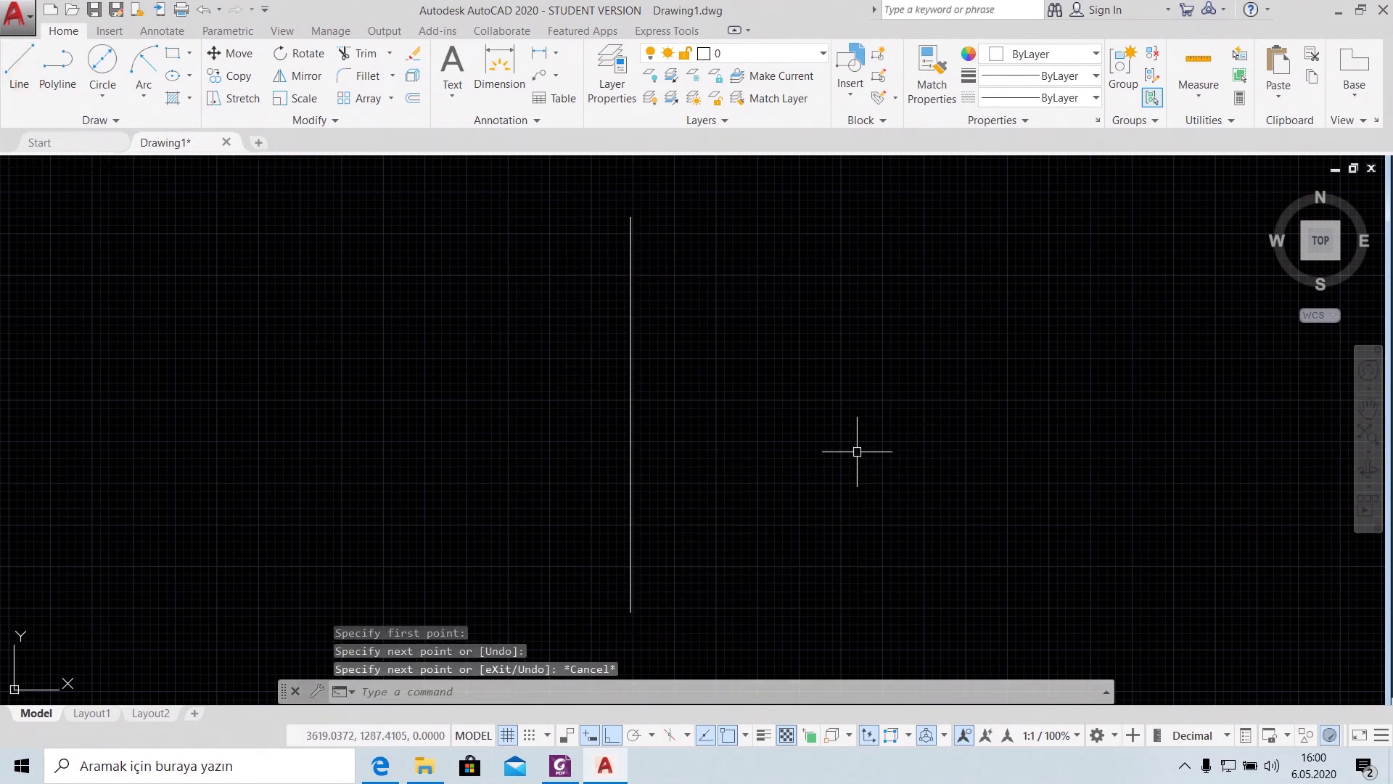
Give the vertical line Green colour and the CENTER2 linetype
click(630, 349)
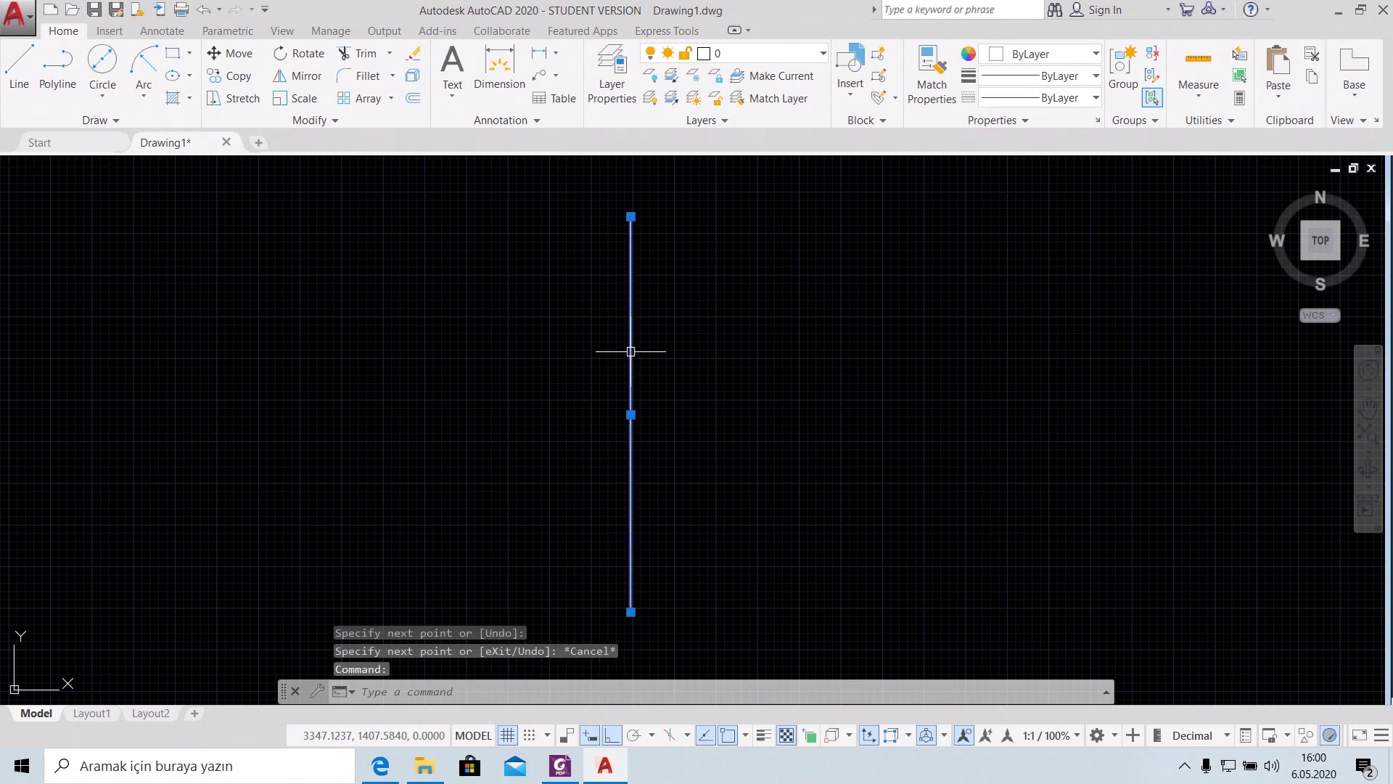
click(1059, 54)
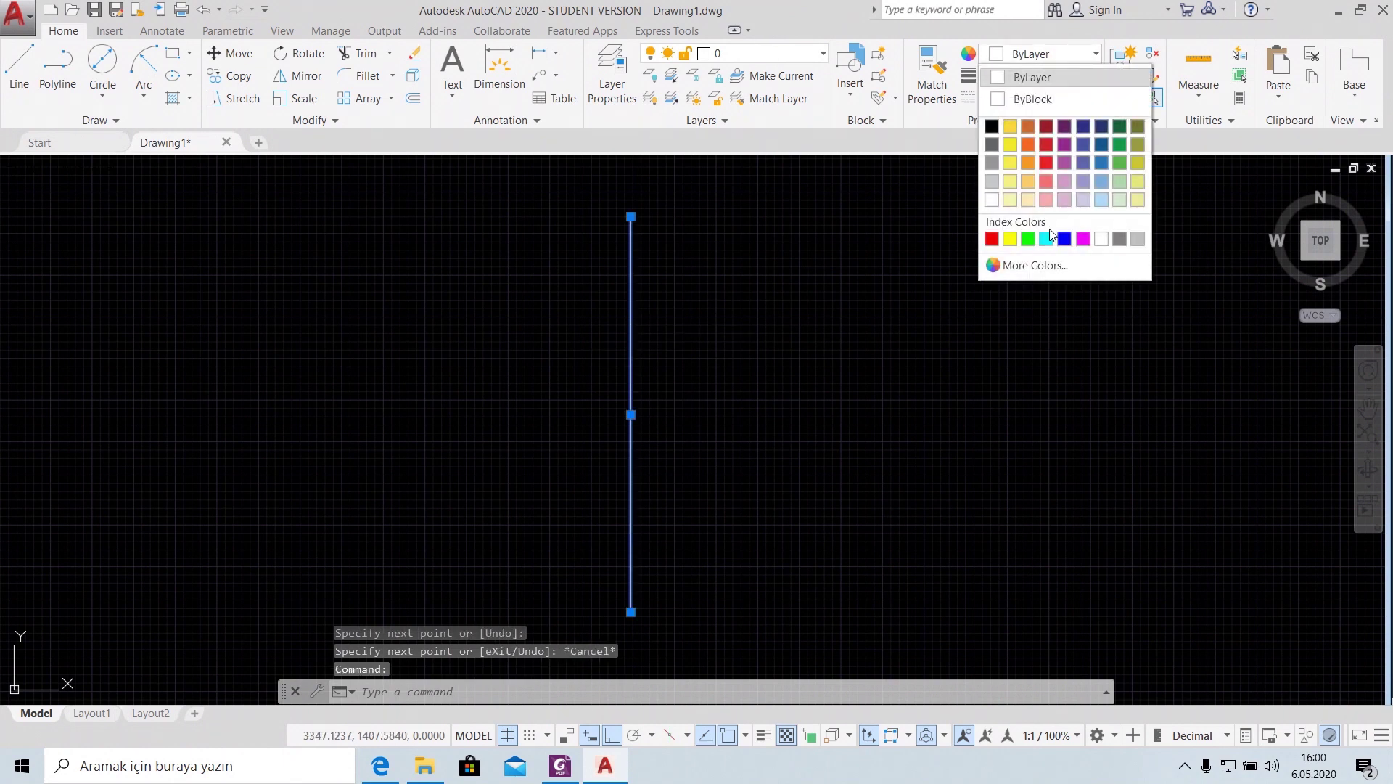
click(1032, 241)
click(1060, 98)
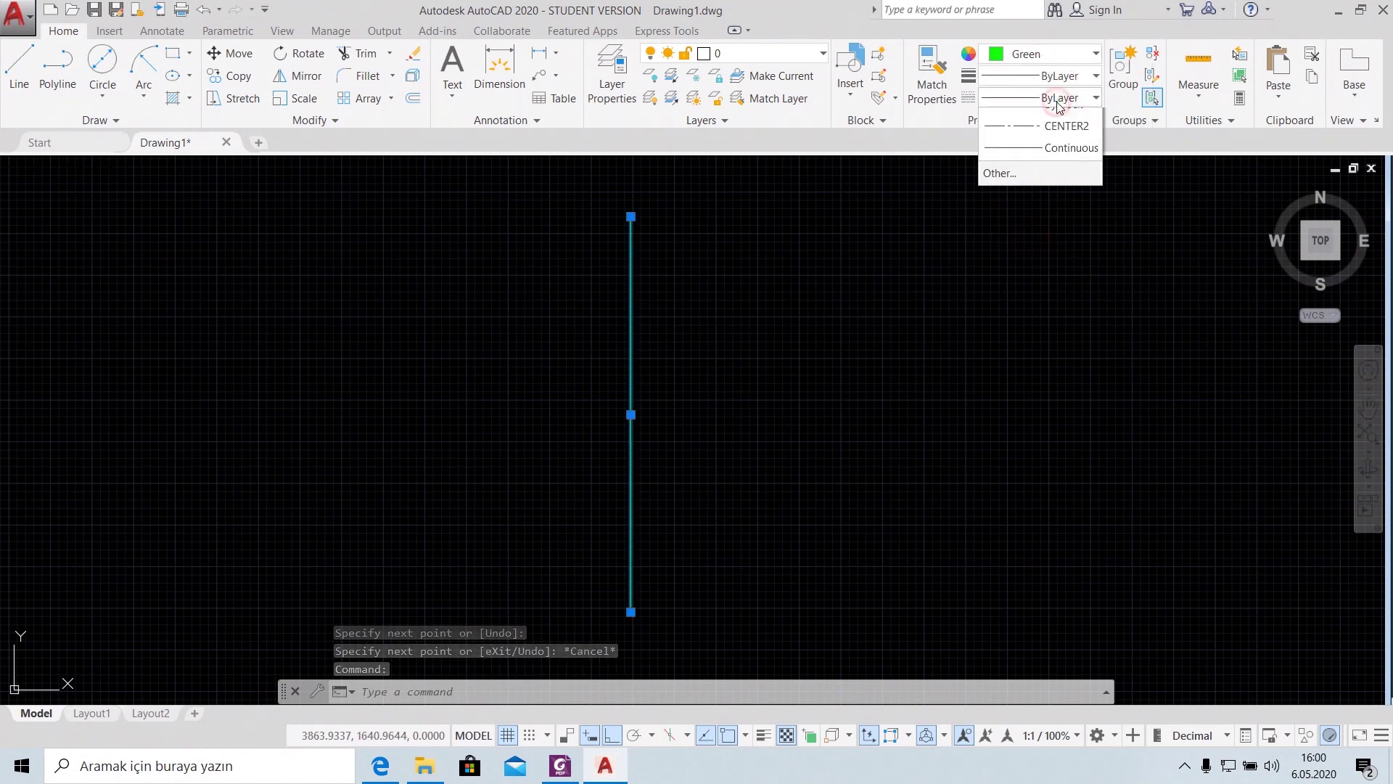
click(1034, 162)
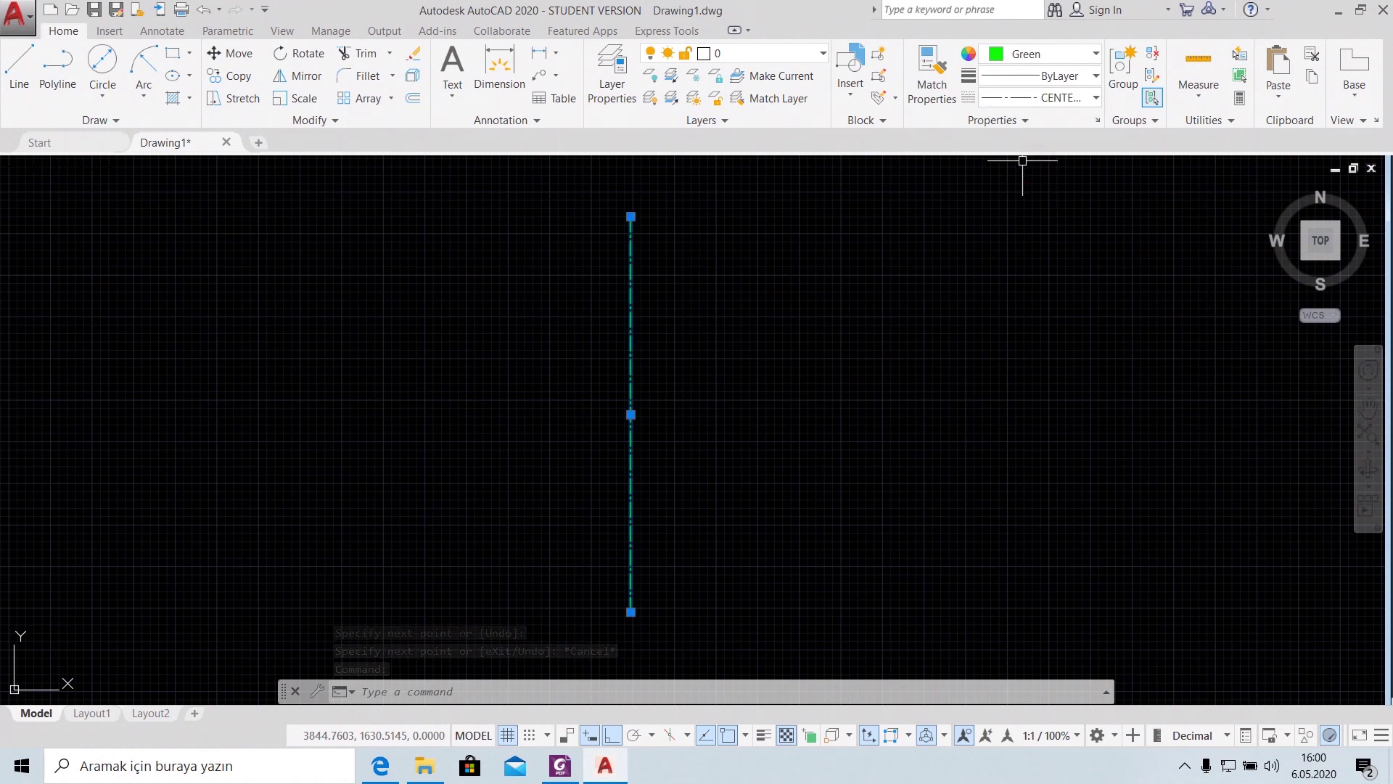
click(1075, 99)
click(1016, 210)
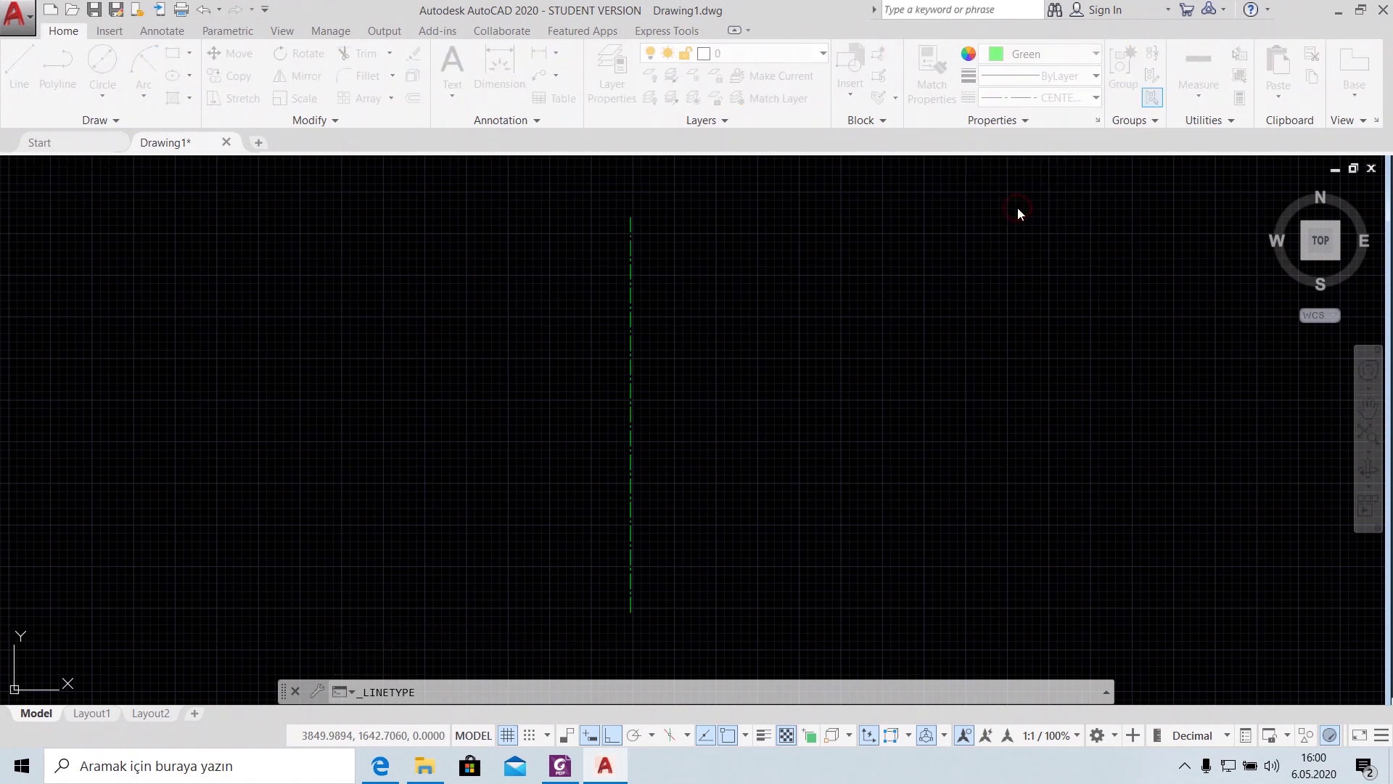
click(951, 198)
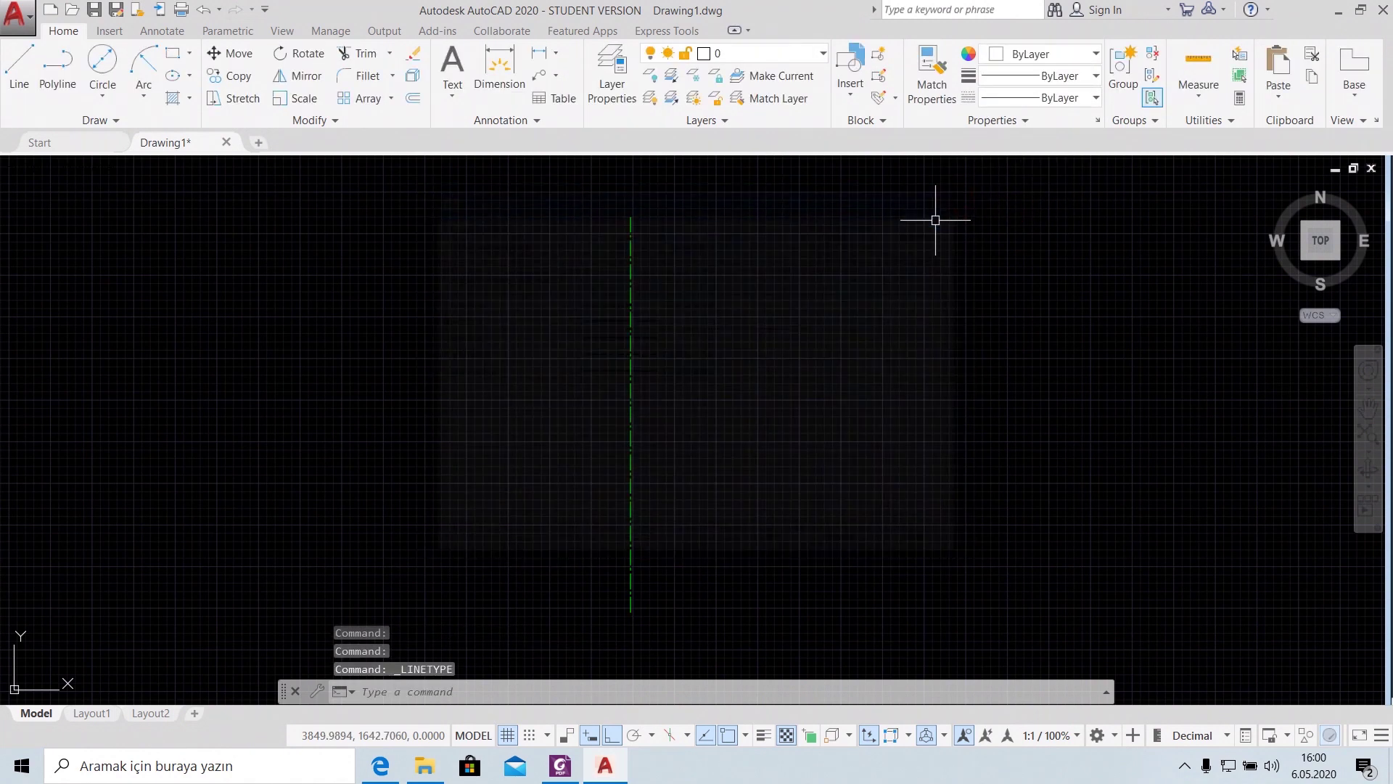
scroll(702, 436, up, 4)
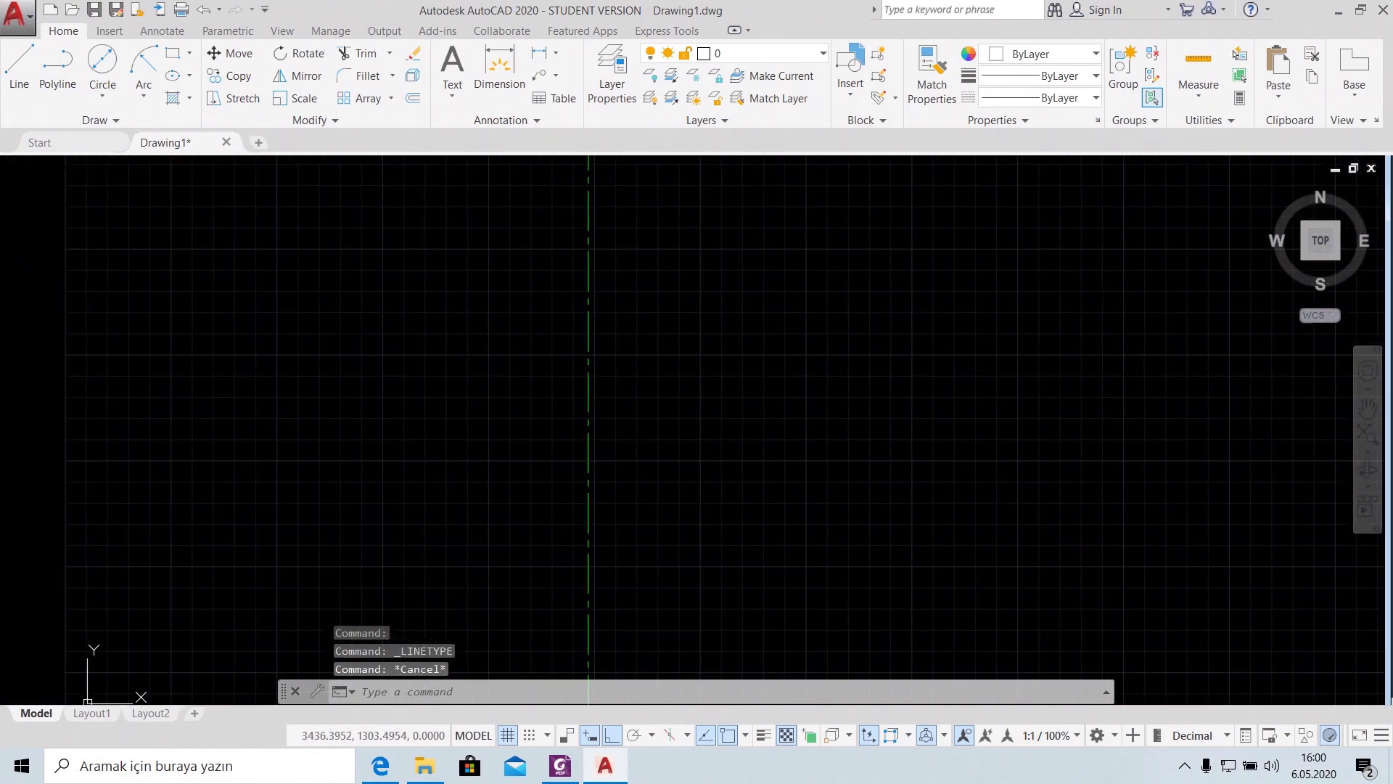
click(560, 765)
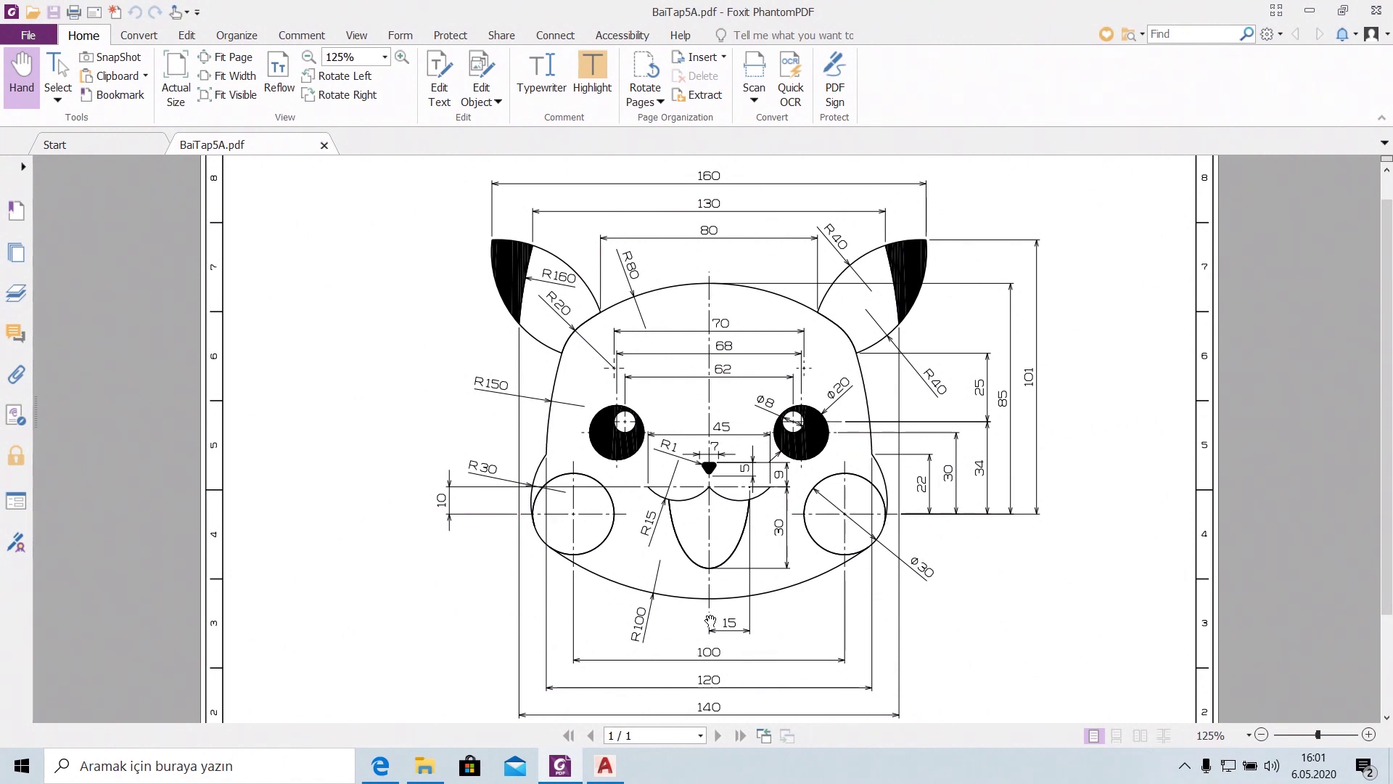
Go back to the AutoCAD drawing after reviewing the reference dimensions
click(605, 765)
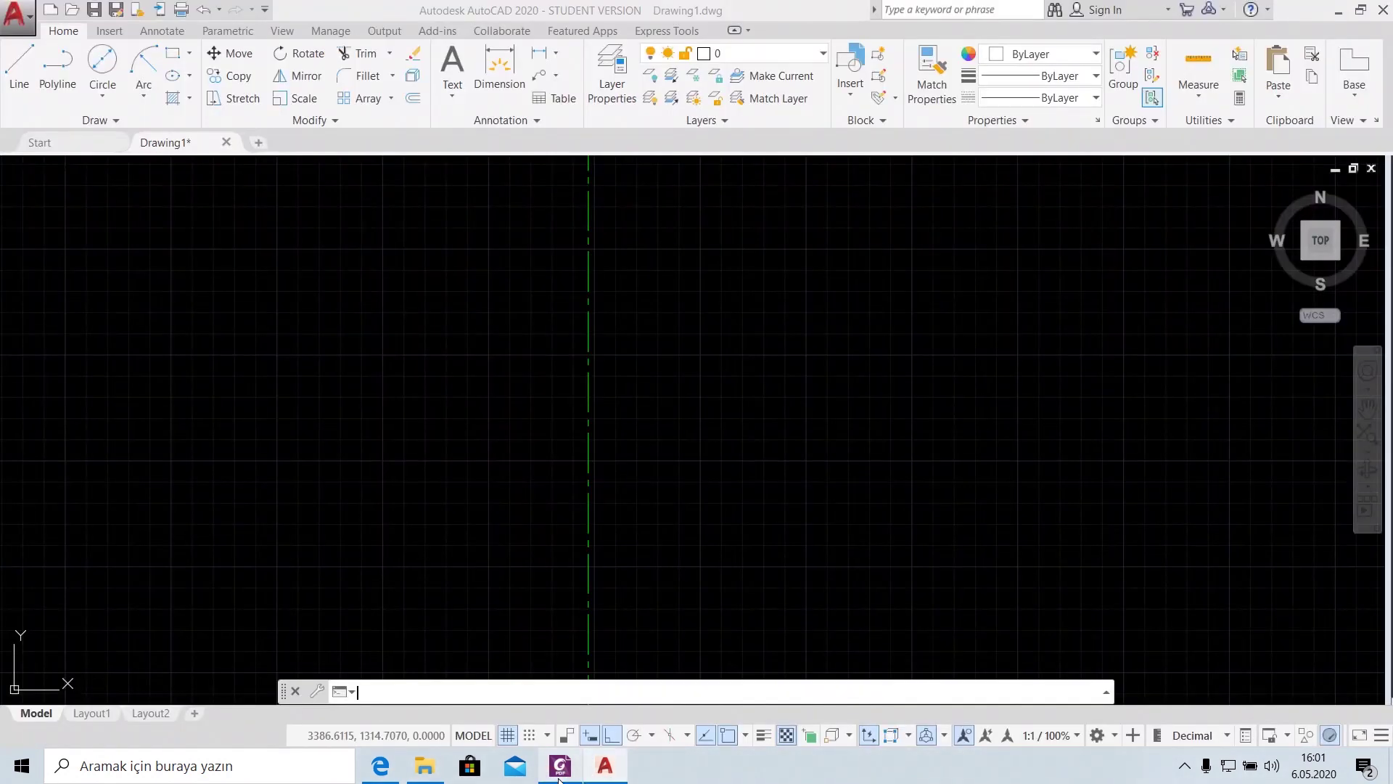
Draw a diameter-30 circle centred 50 units right of the vertical centre line
click(103, 97)
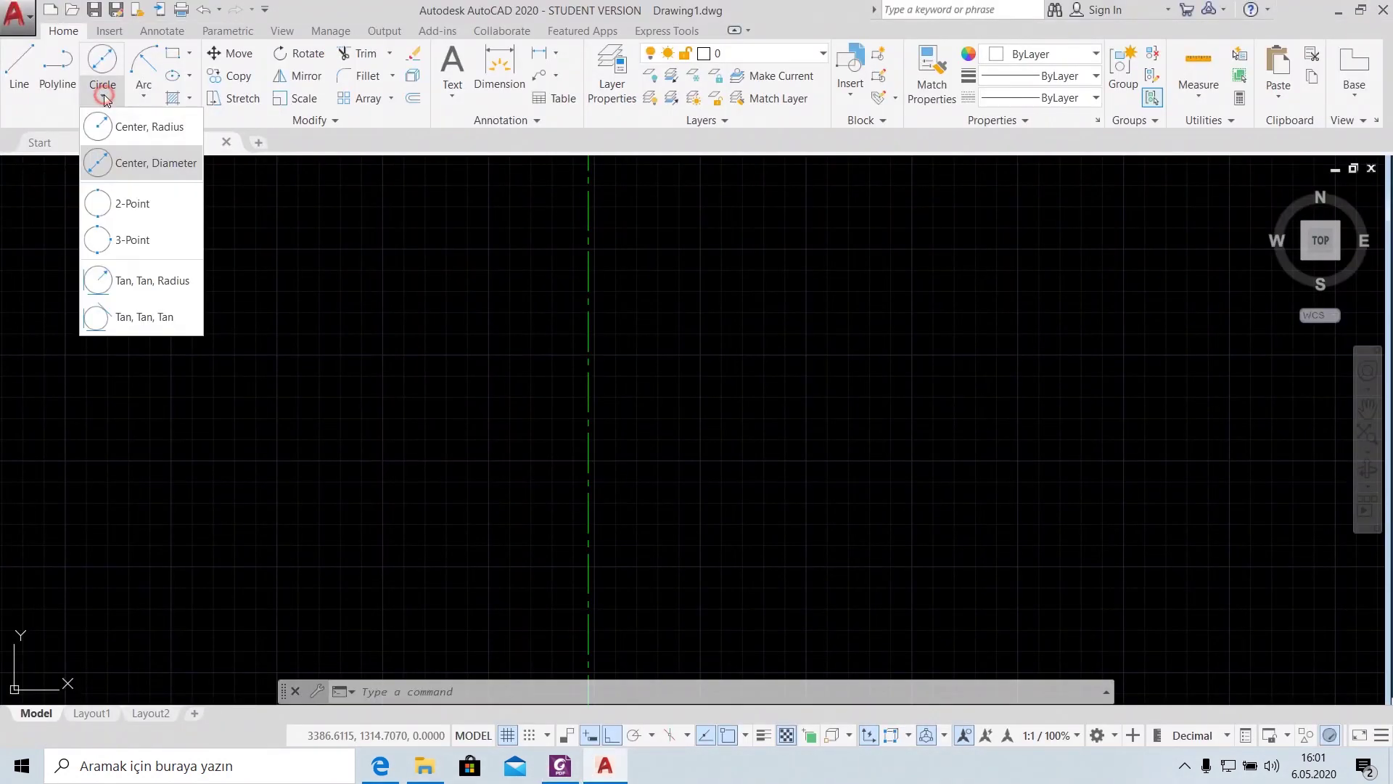
click(127, 163)
text(tk)
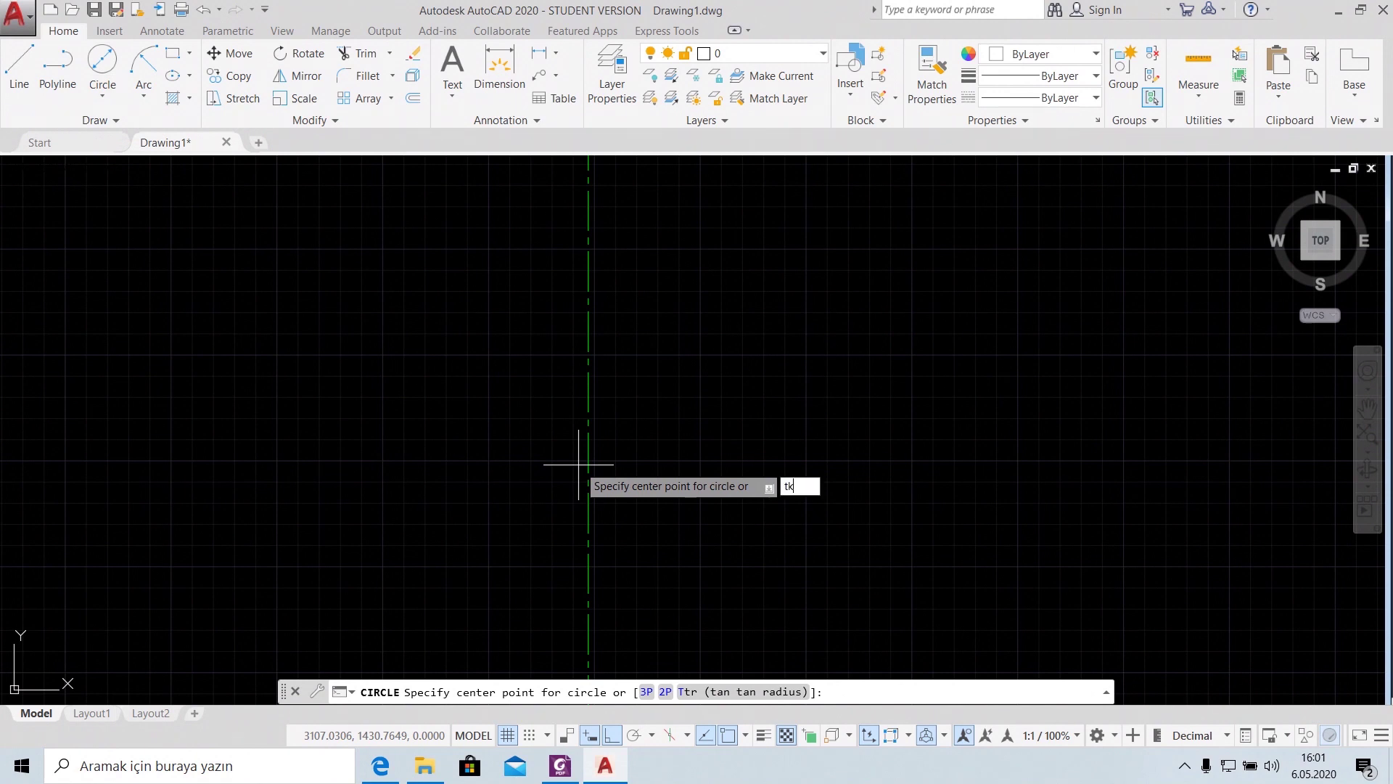
key(Return)
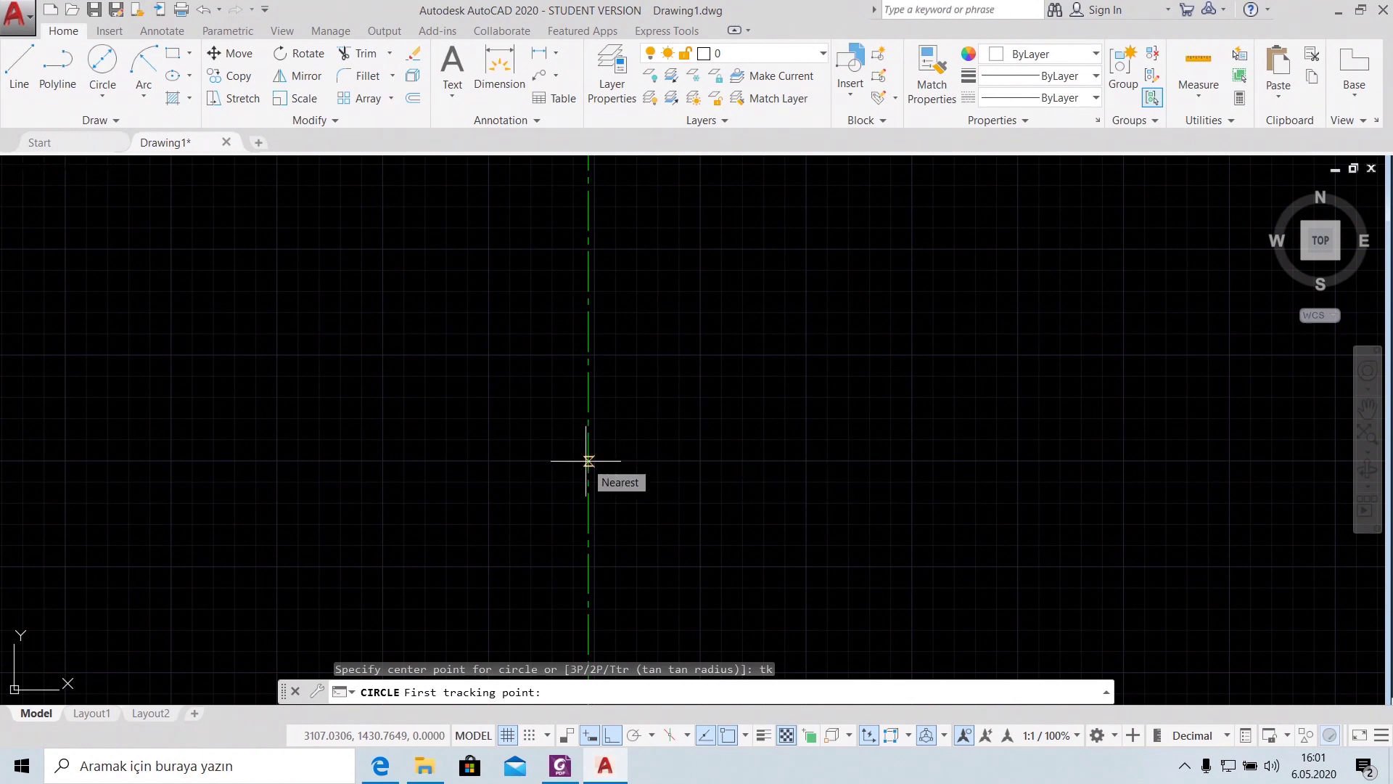
click(589, 461)
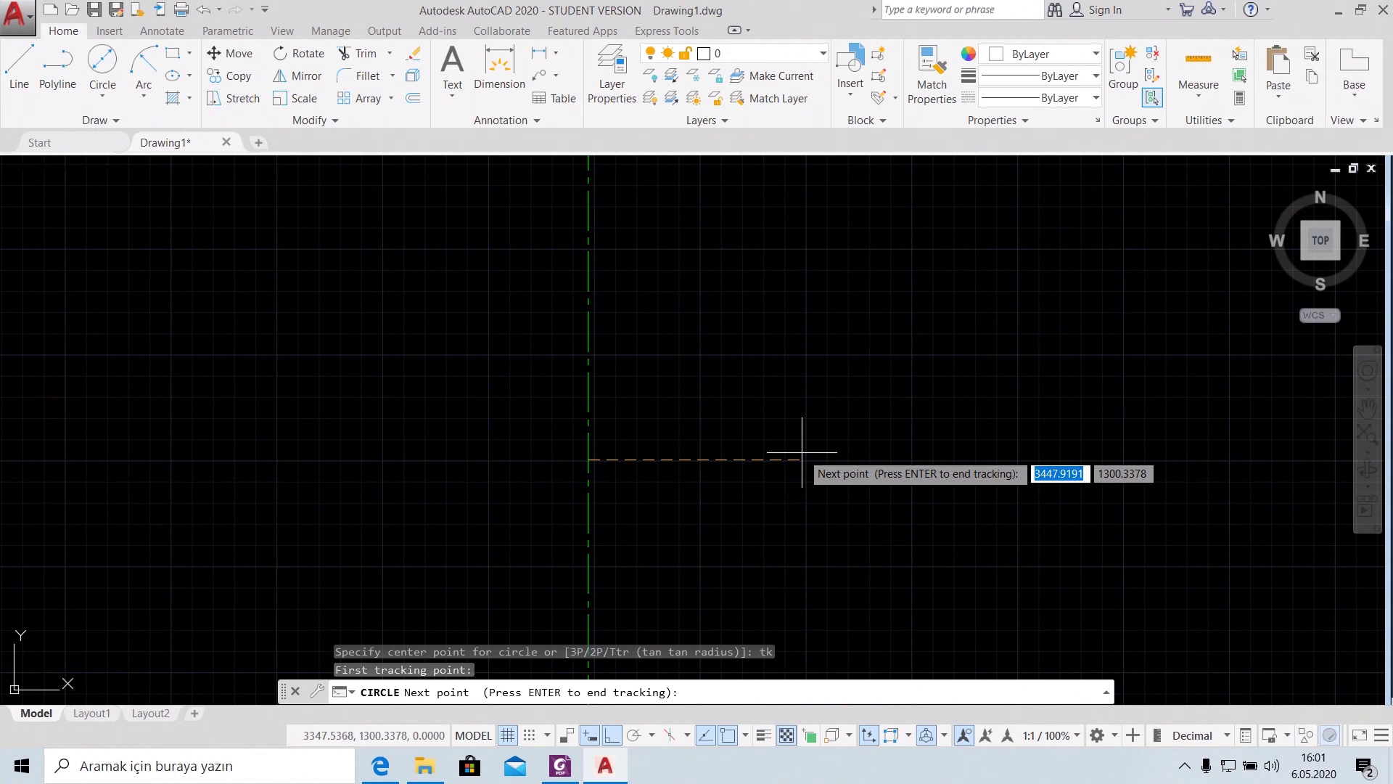
text(50)
key(Return)
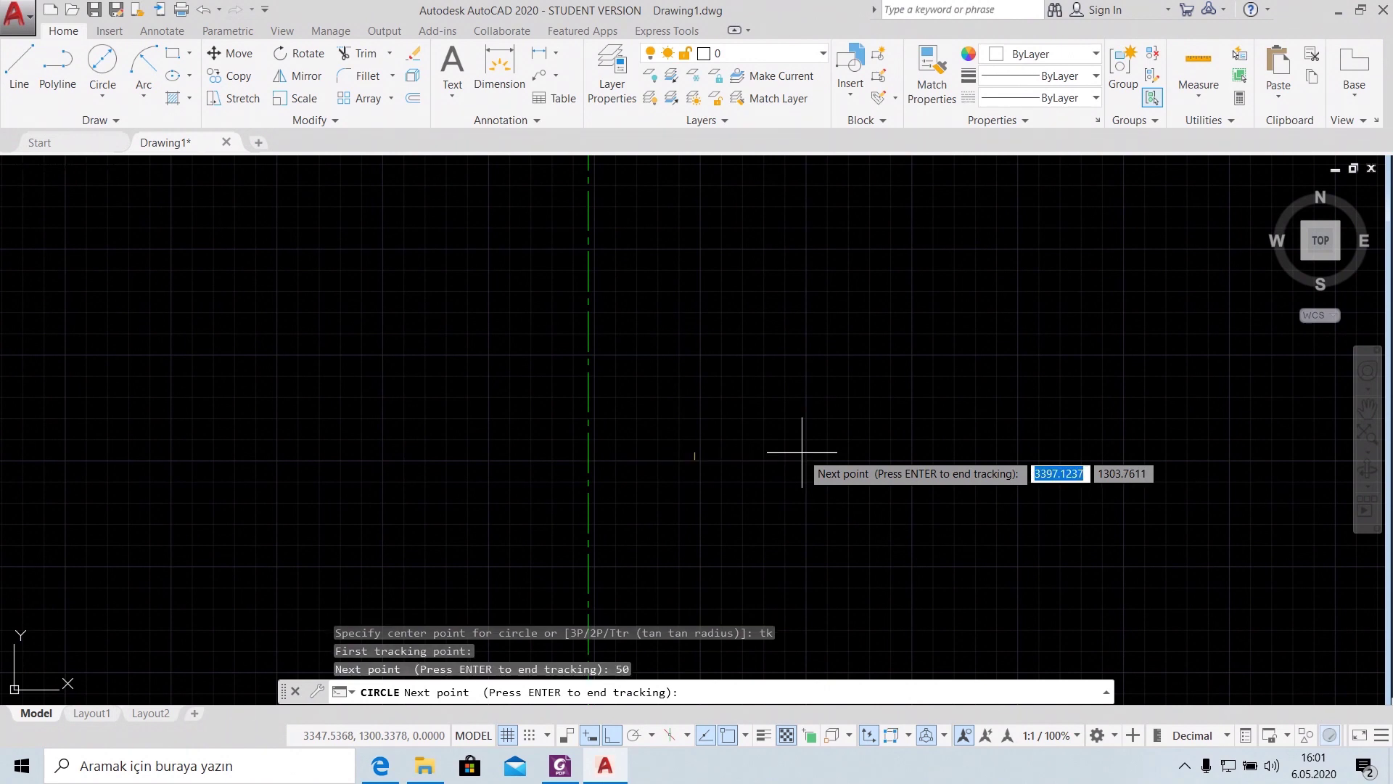
key(Return)
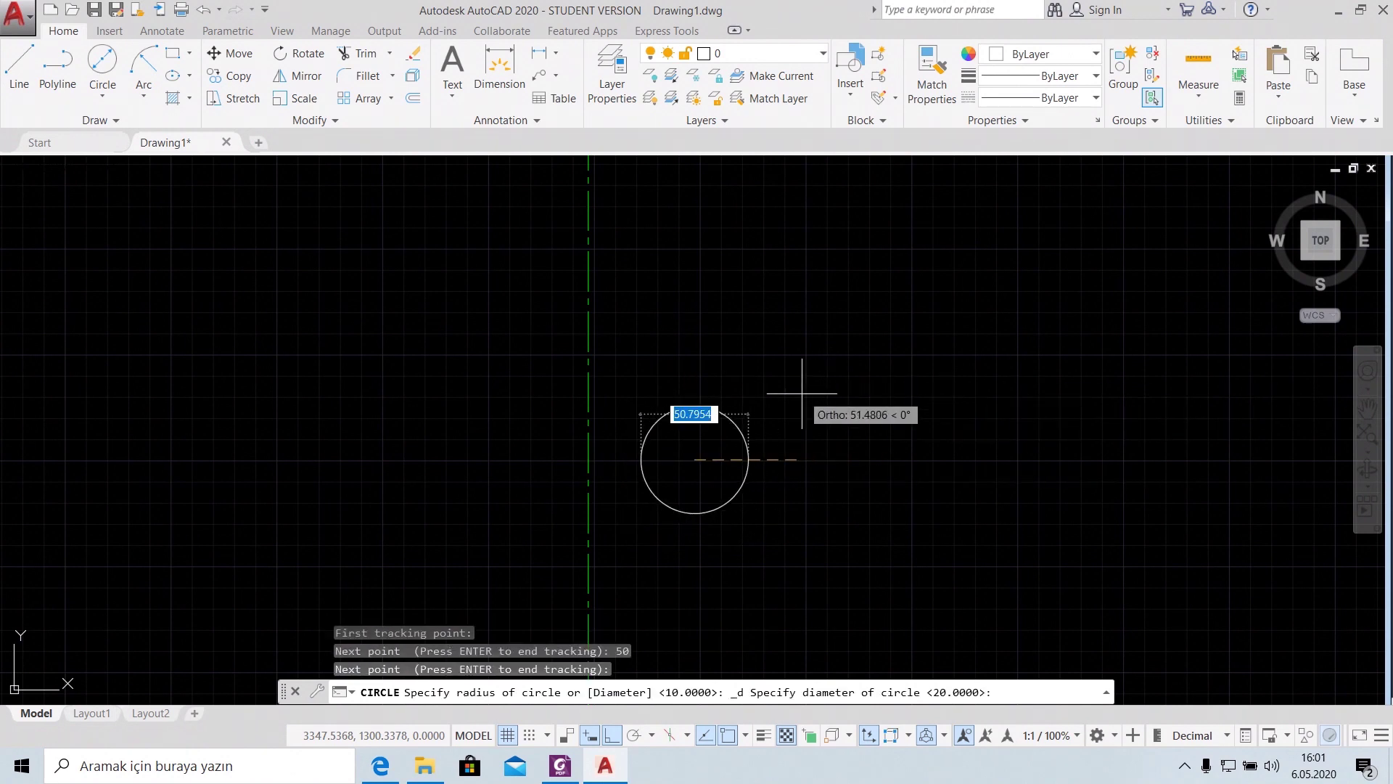
text(30)
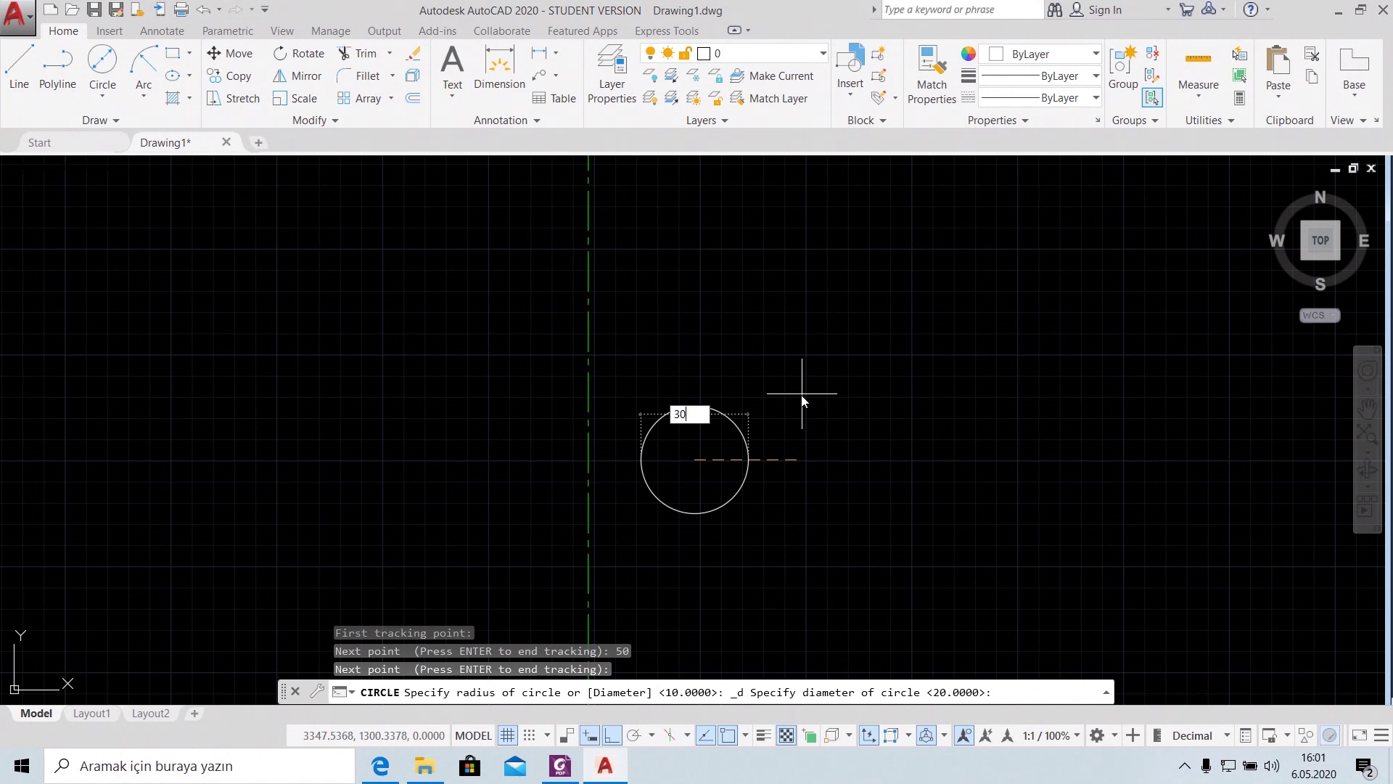
key(Return)
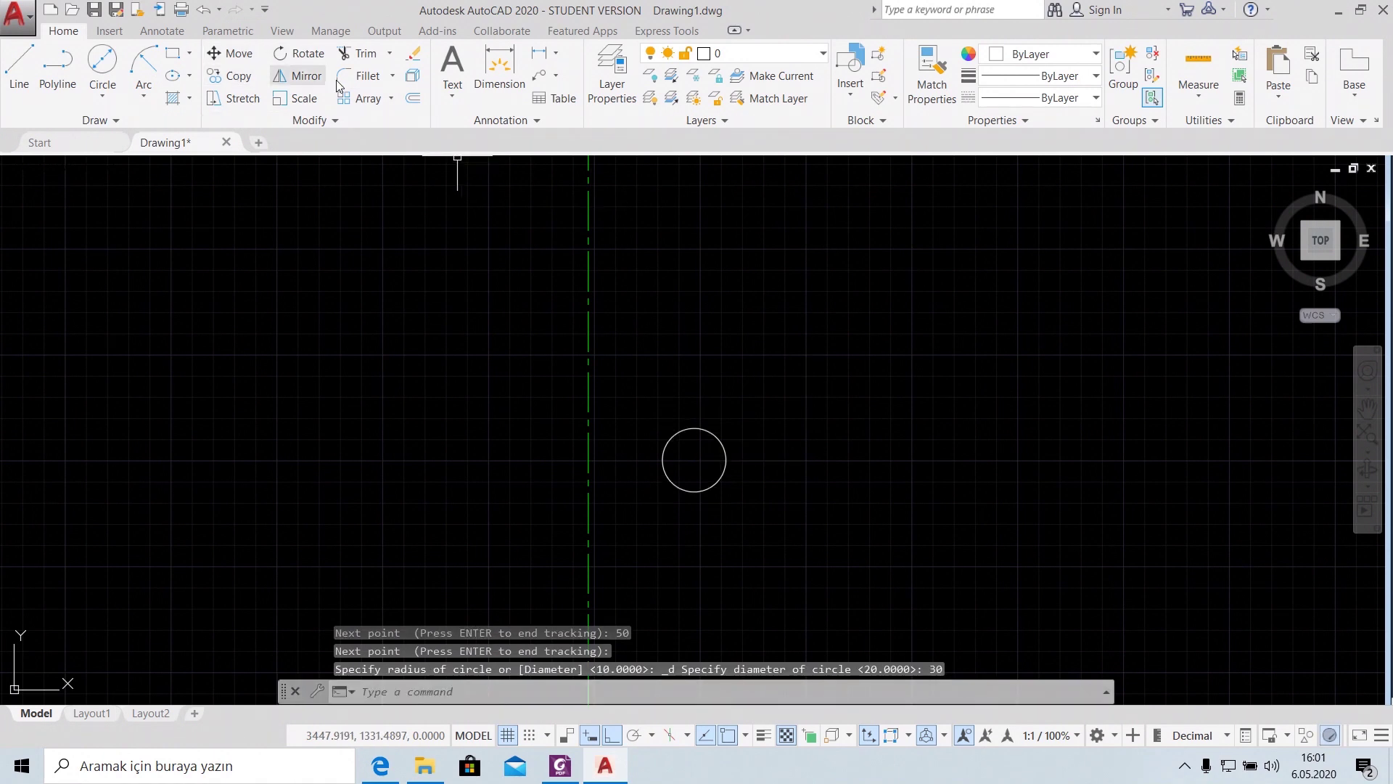
click(234, 78)
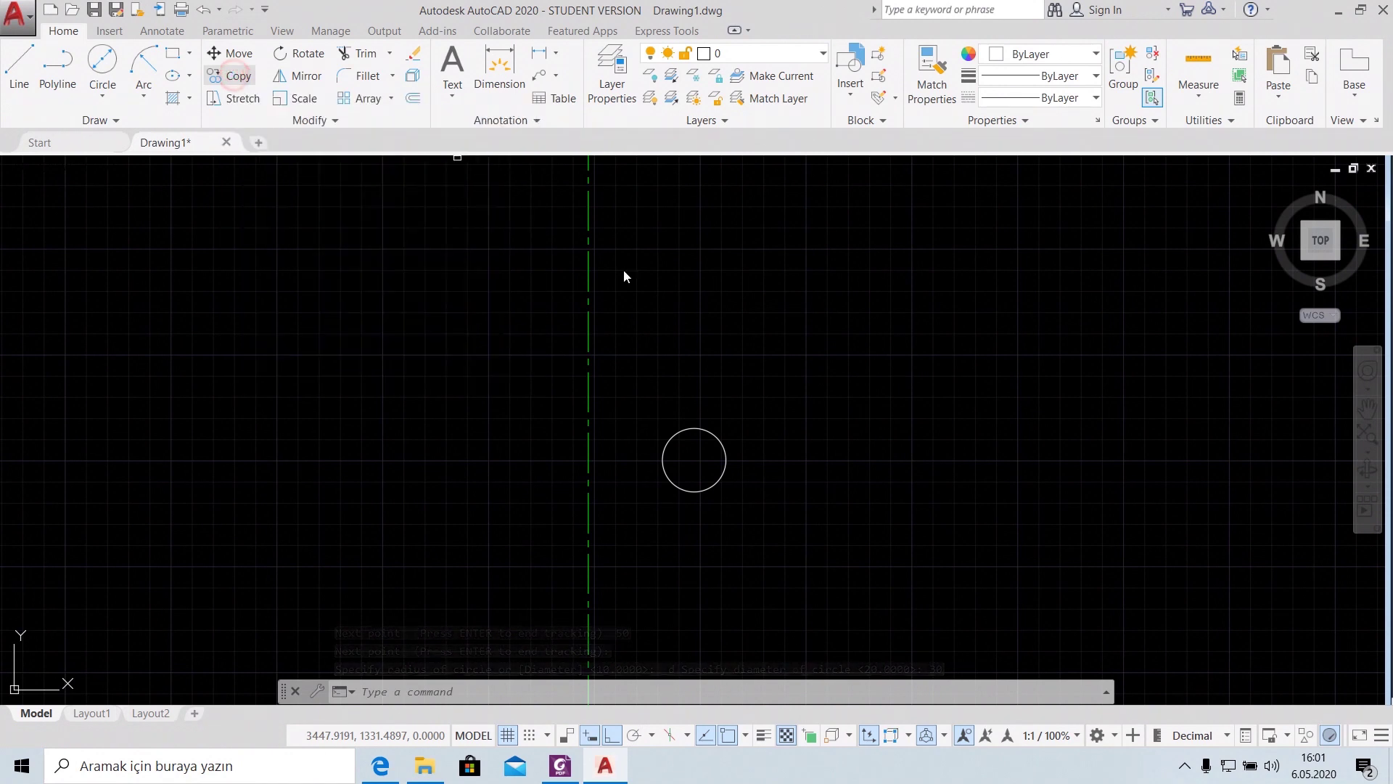
Copy the cheek circle 100 units to the left to make the left cheek
click(691, 428)
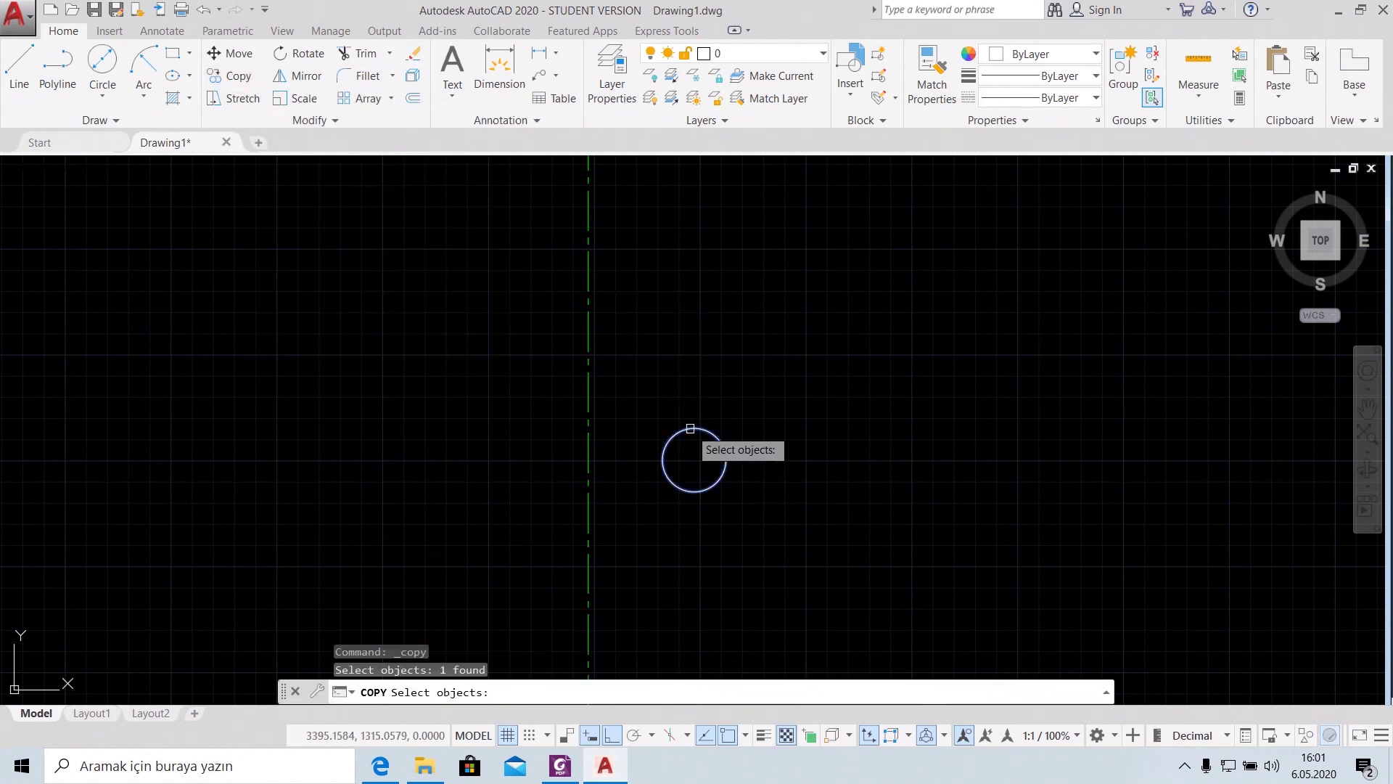
key(Return)
click(693, 459)
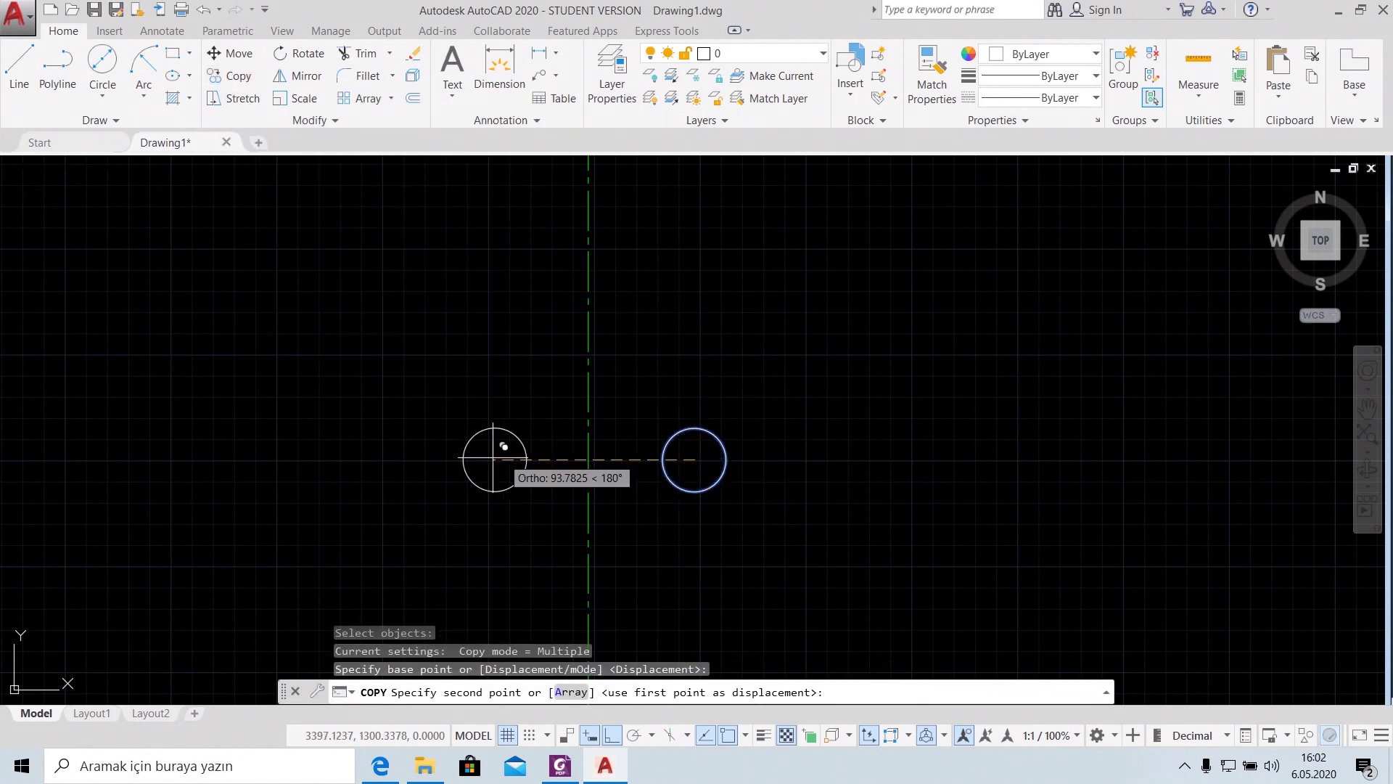
text(100)
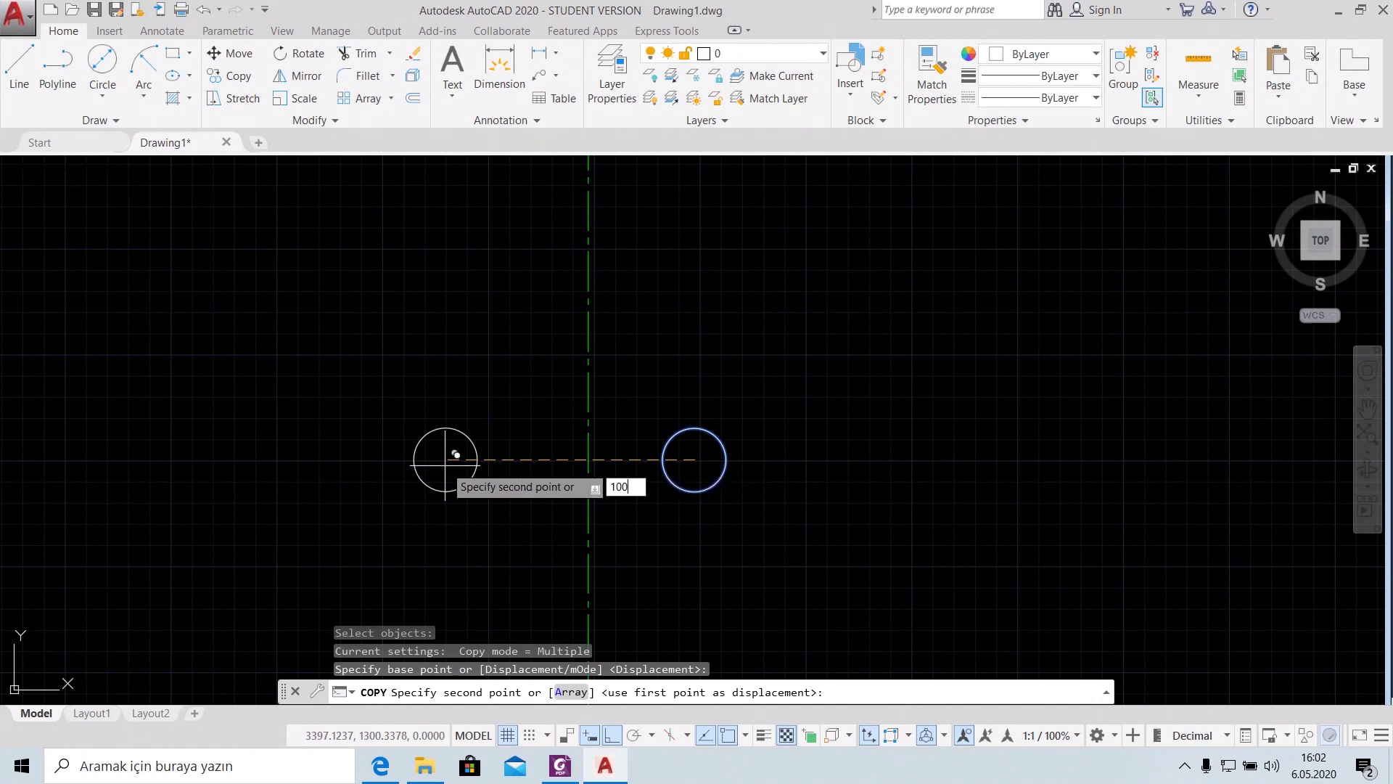
key(Return)
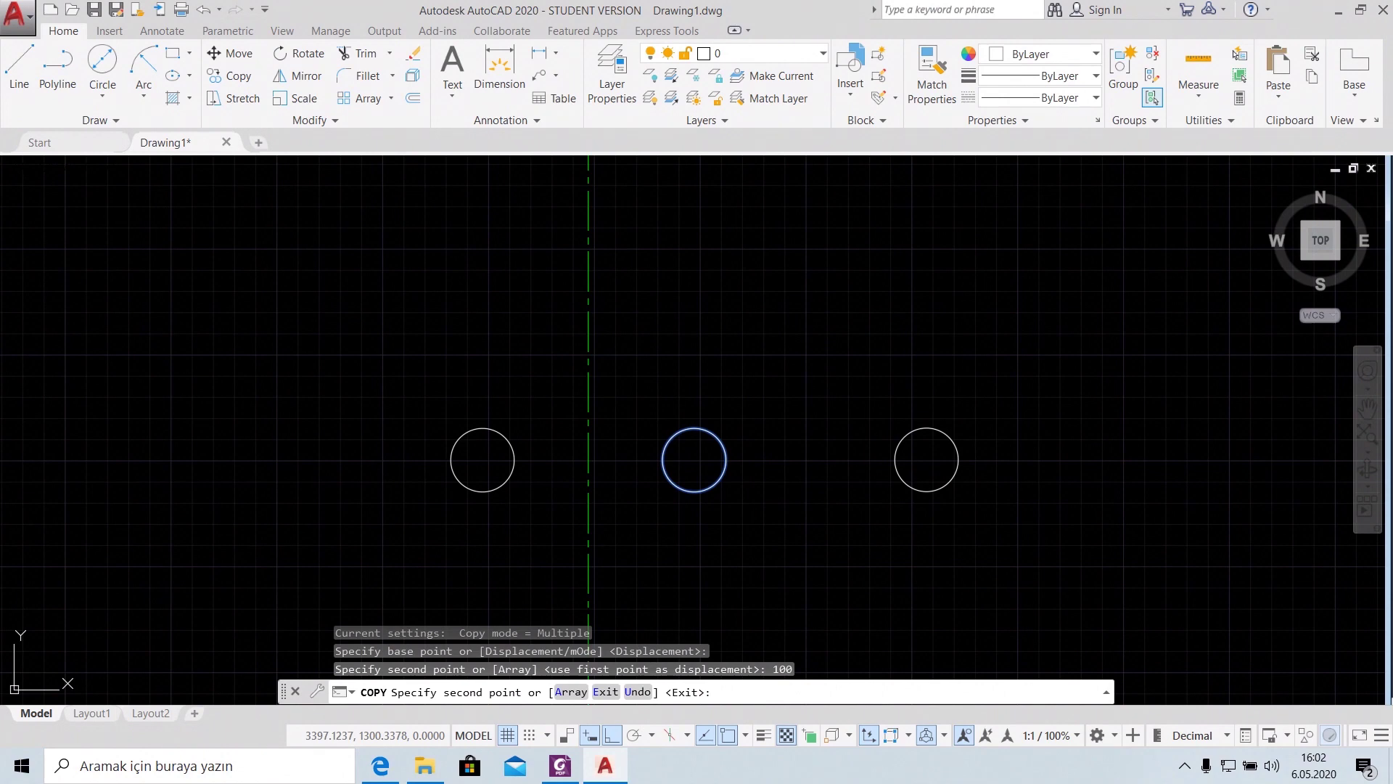
key(Escape)
click(558, 768)
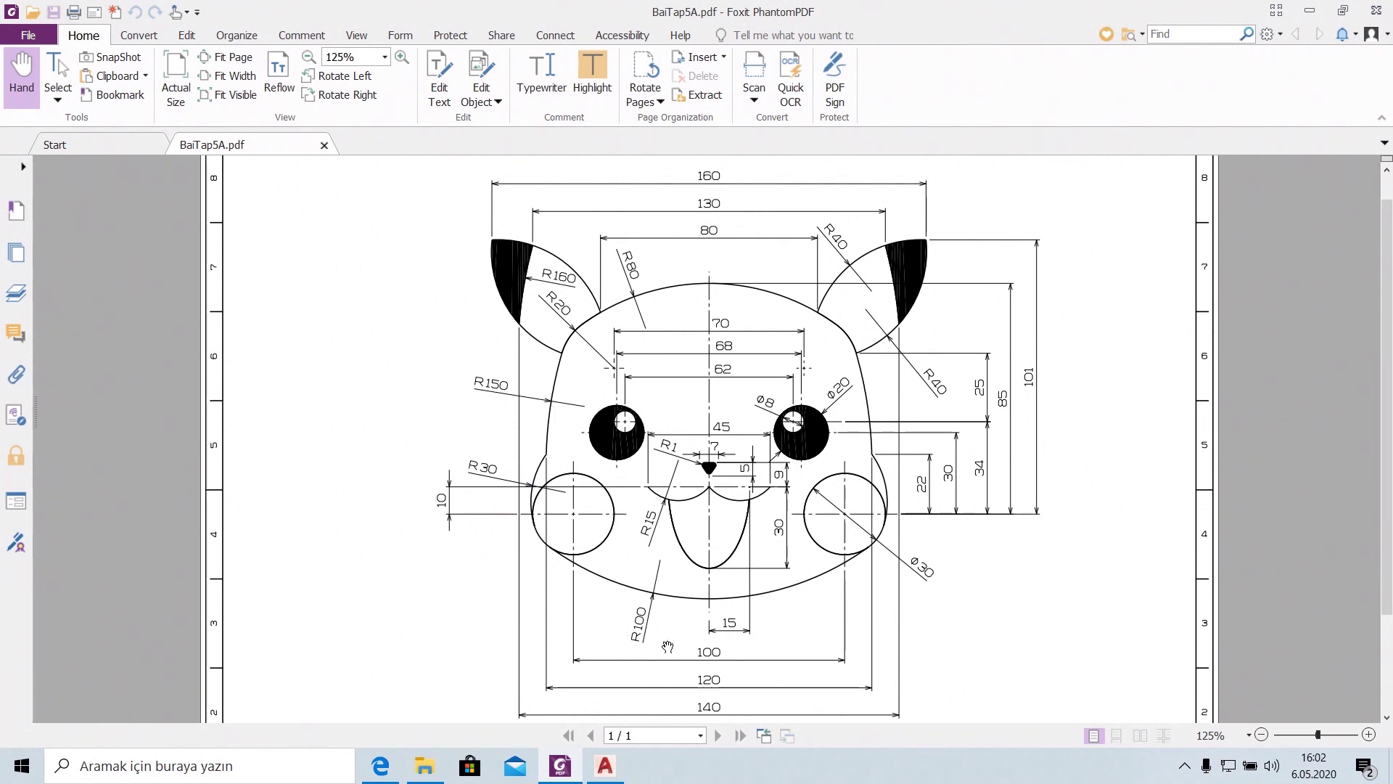
click(596, 774)
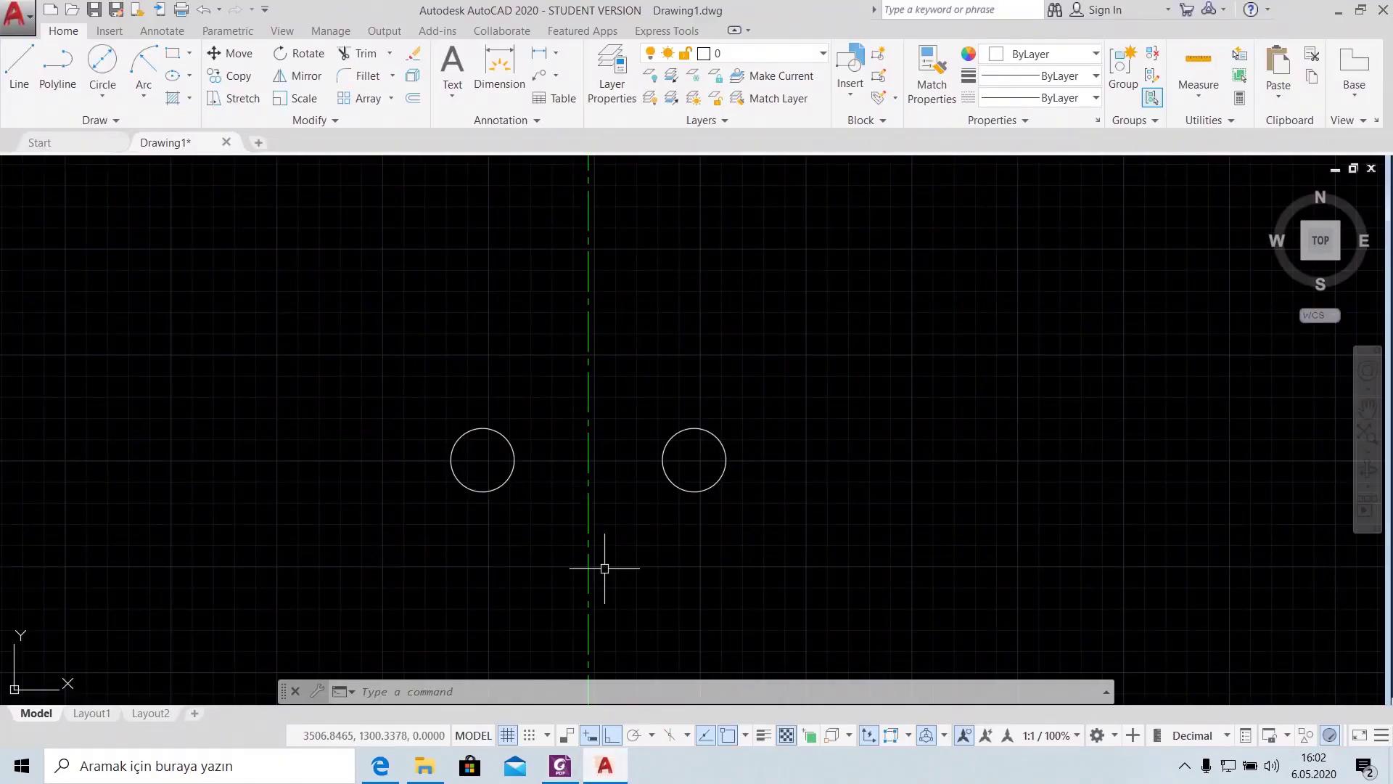
Draw a radius-100 circle tangent to both cheek circles
click(115, 95)
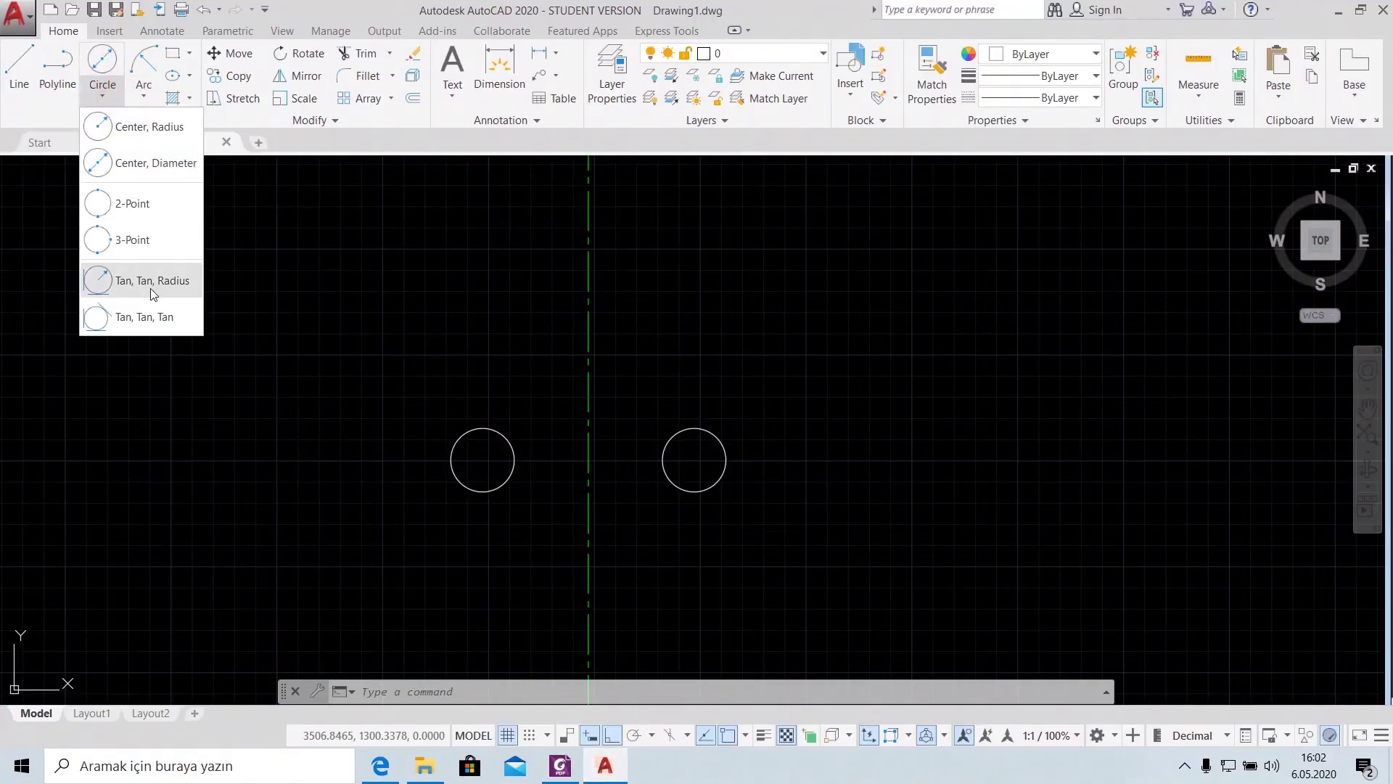
click(114, 281)
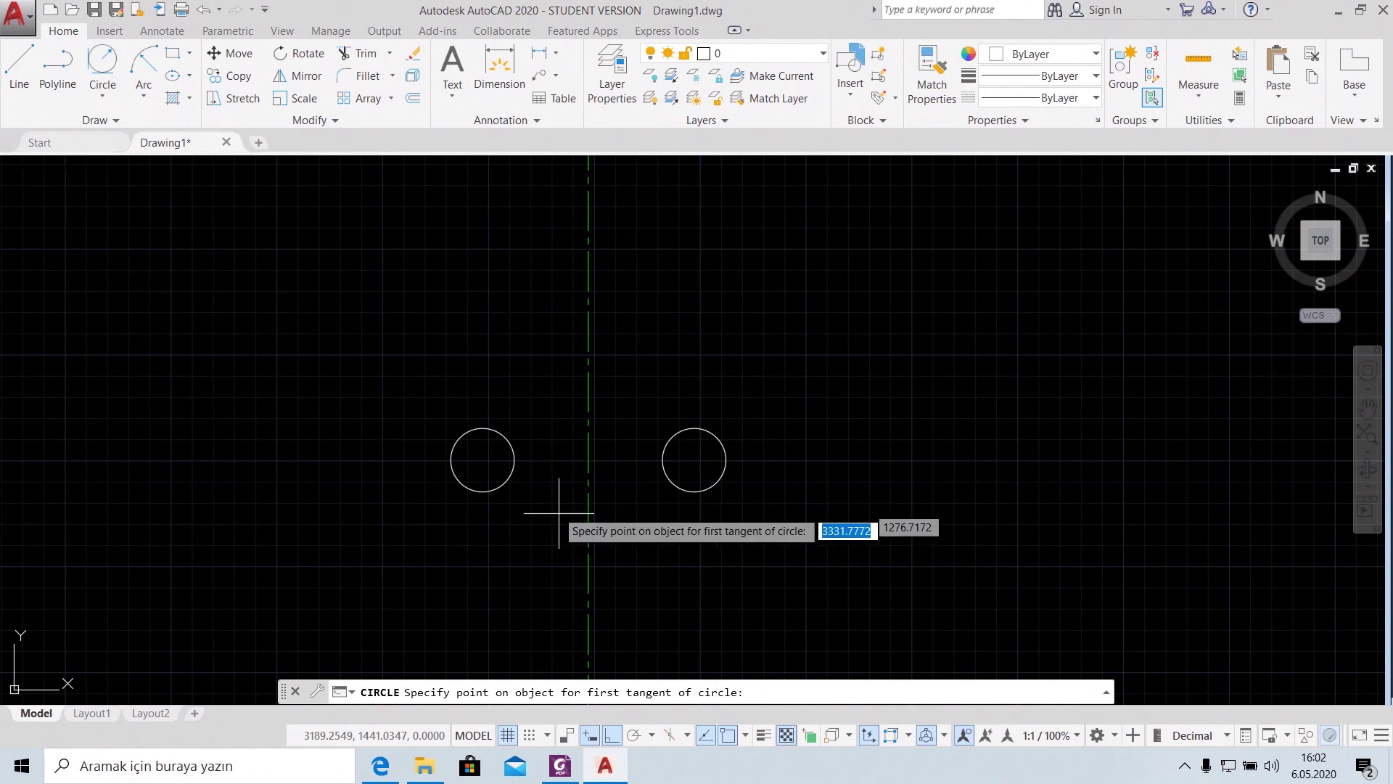
click(461, 485)
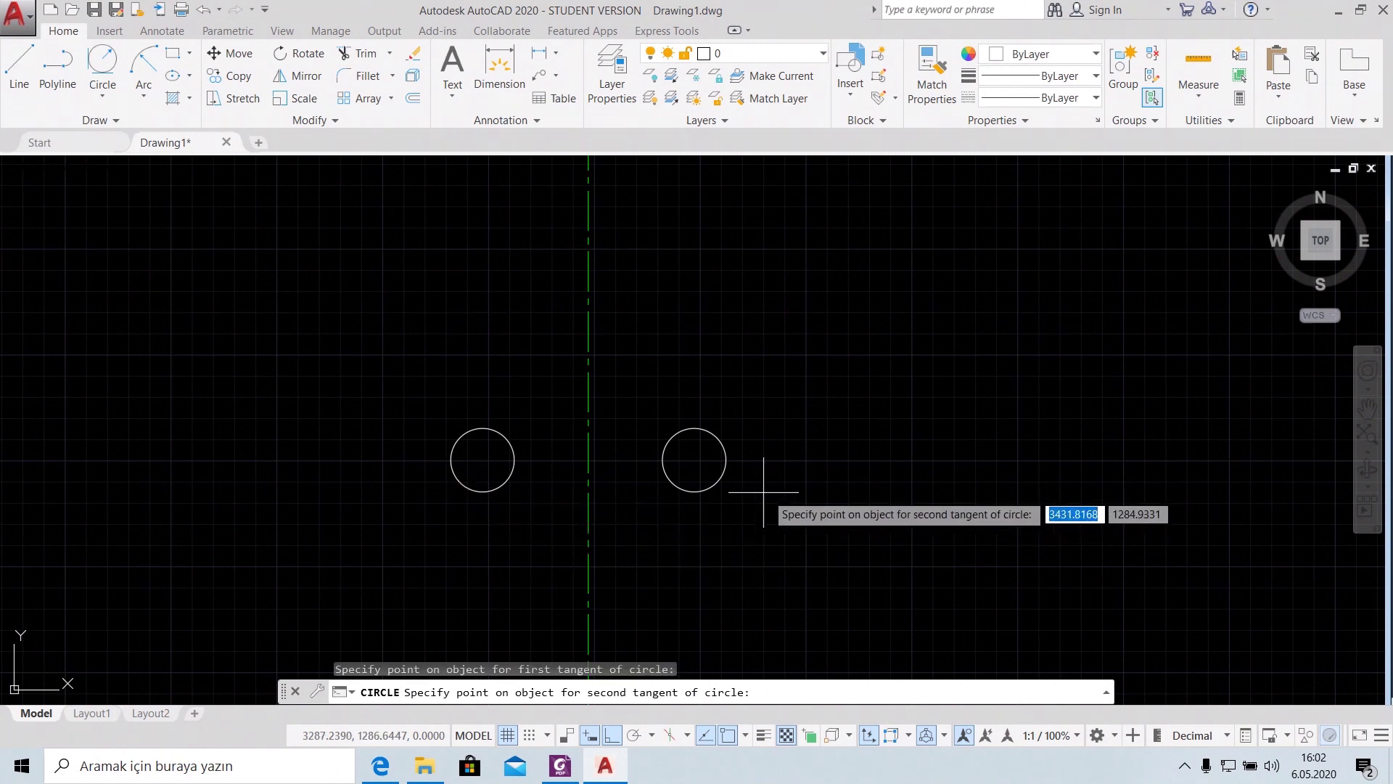
click(718, 492)
text(100)
key(Return)
scroll(699, 363, down, 2)
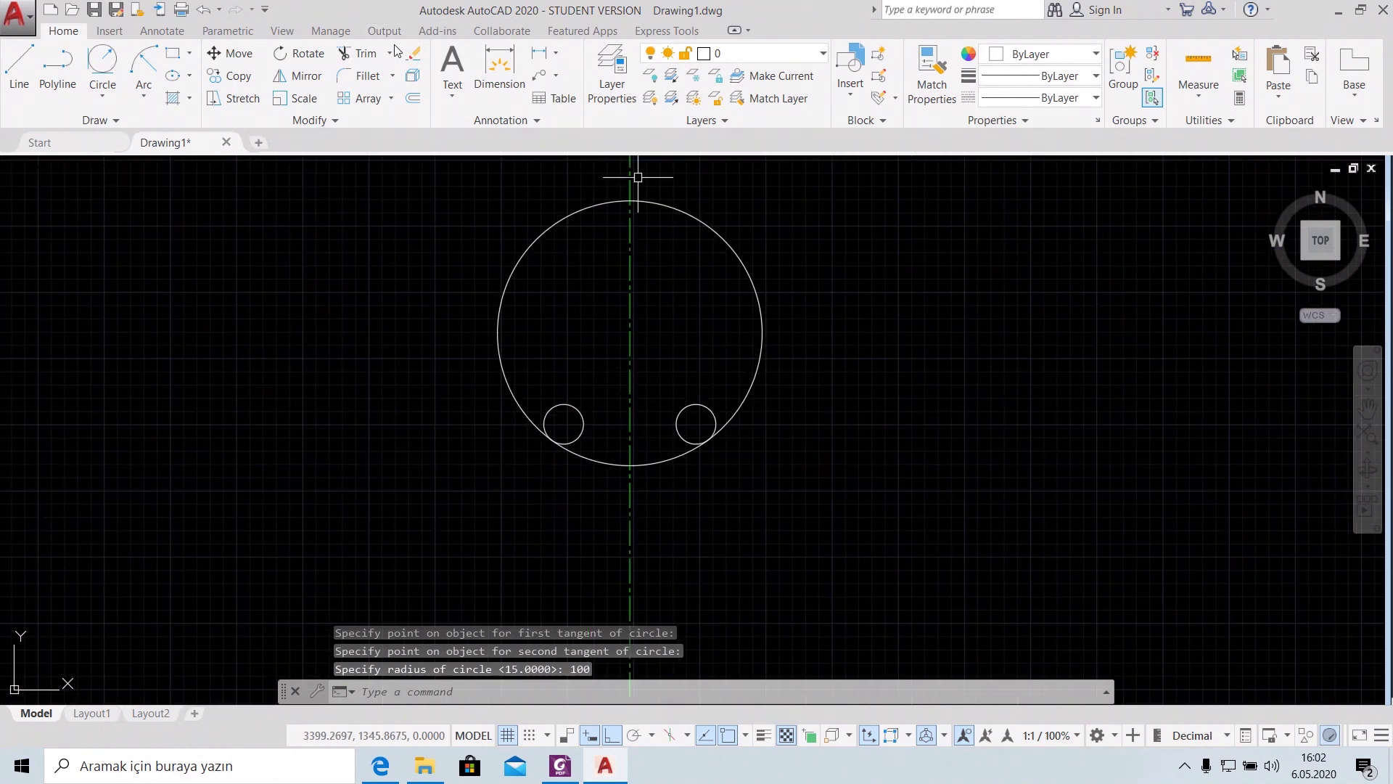
click(365, 54)
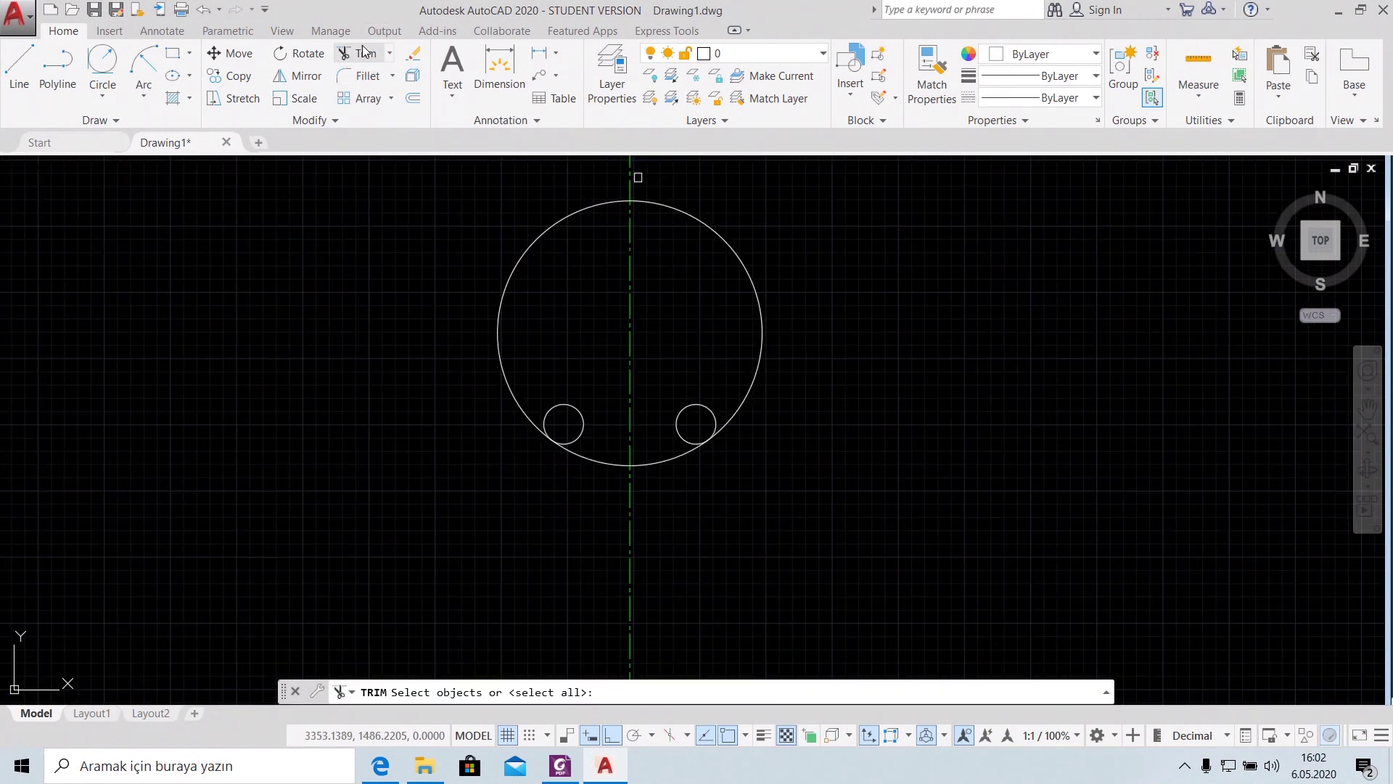
Trim away both upper parts of the radius-100 circle, keeping the lower arc between the cheeks
key(Return)
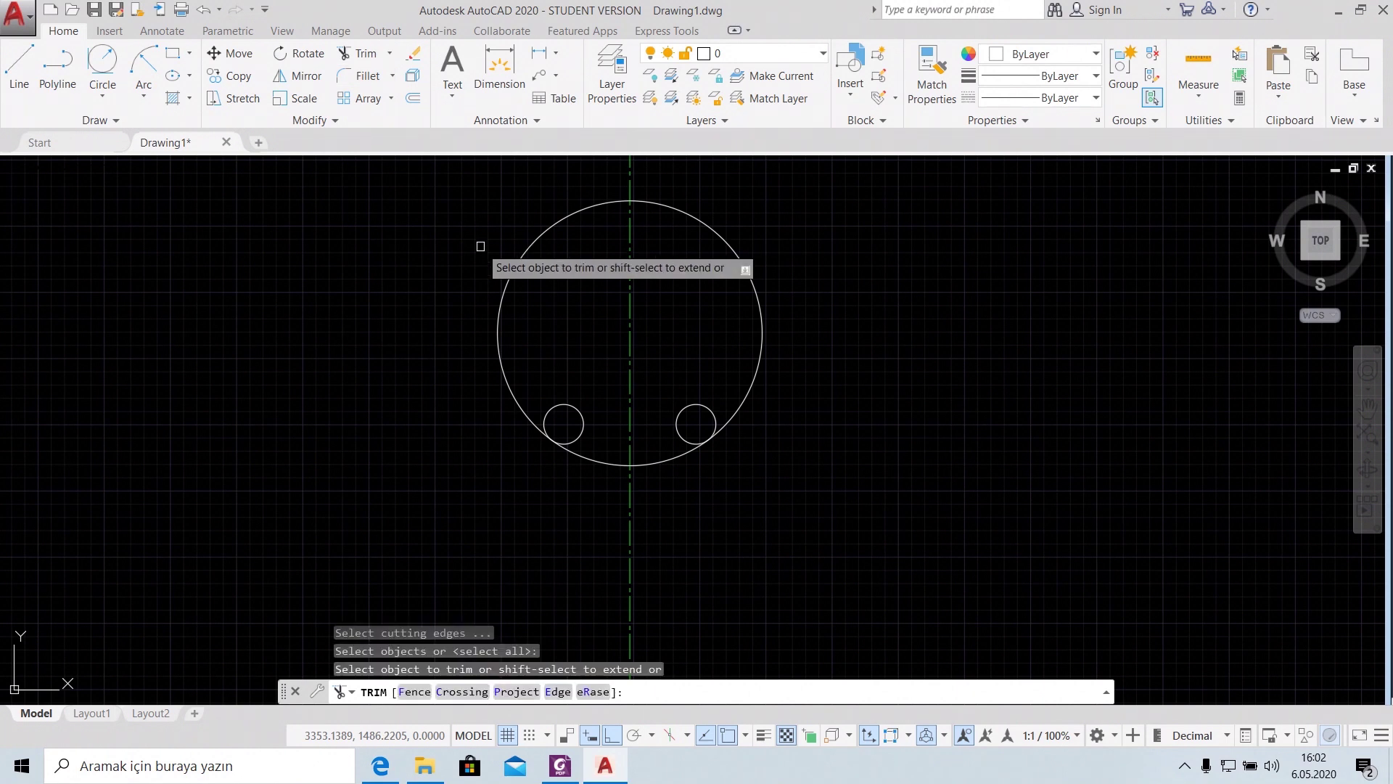
click(528, 243)
click(734, 245)
click(559, 766)
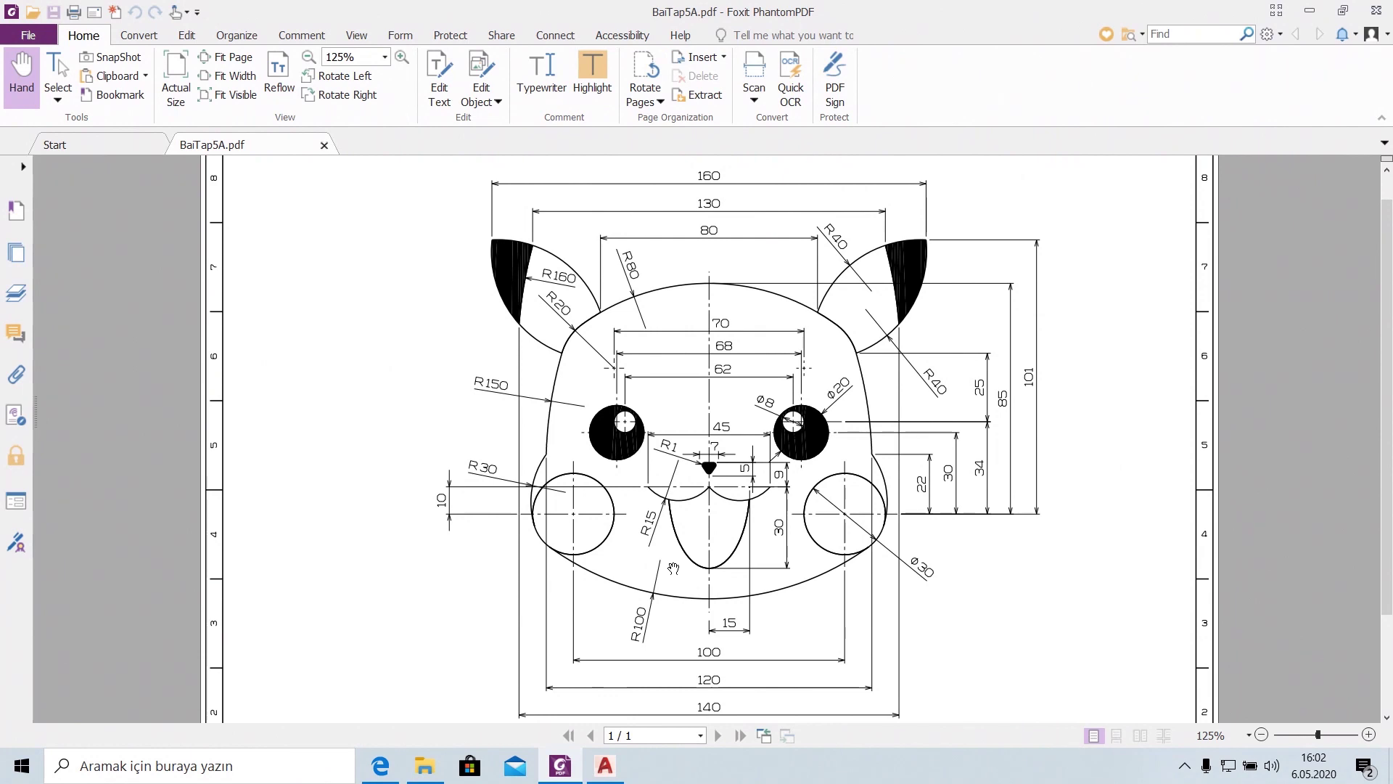
click(604, 766)
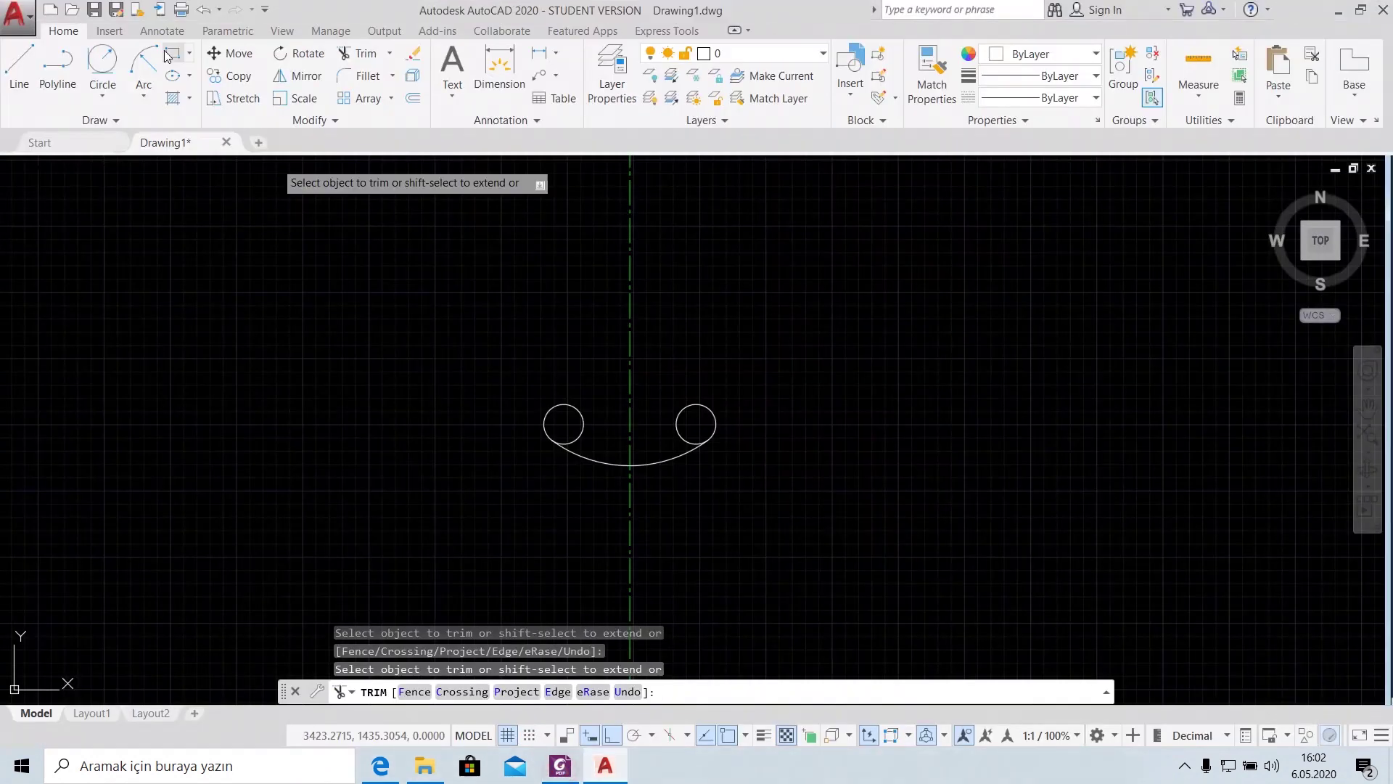
click(19, 66)
scroll(583, 439, up, 4)
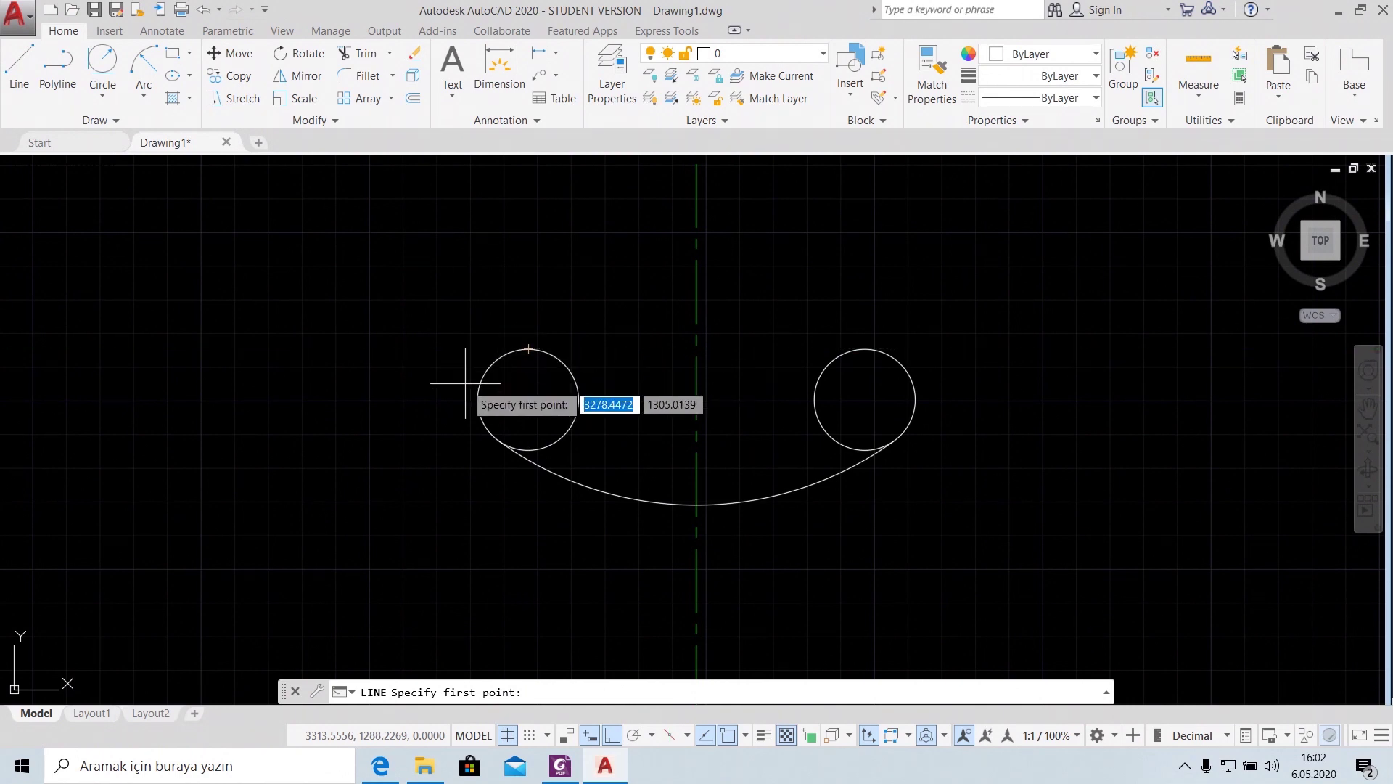
Draw a horizontal line through both cheek centres, extending past each circle
click(529, 399)
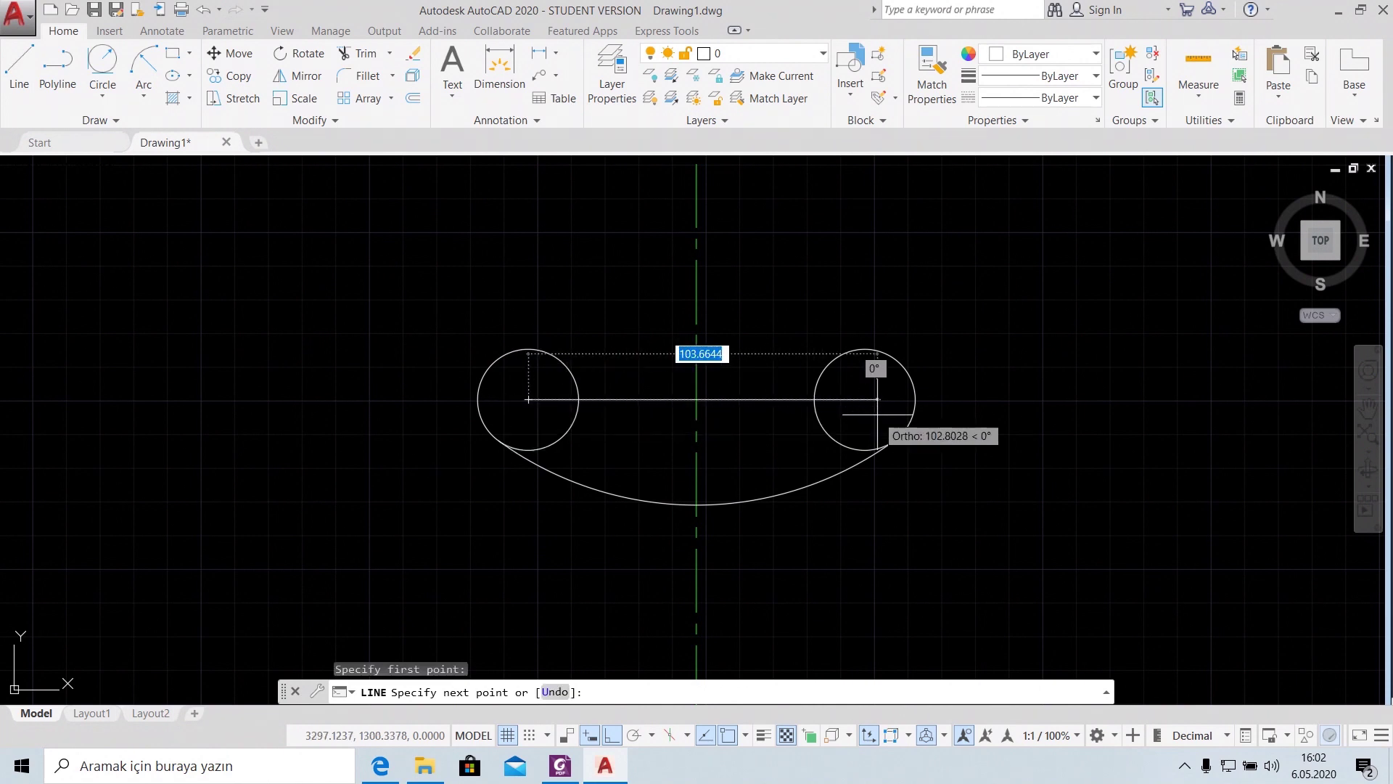
click(1059, 399)
key(Escape)
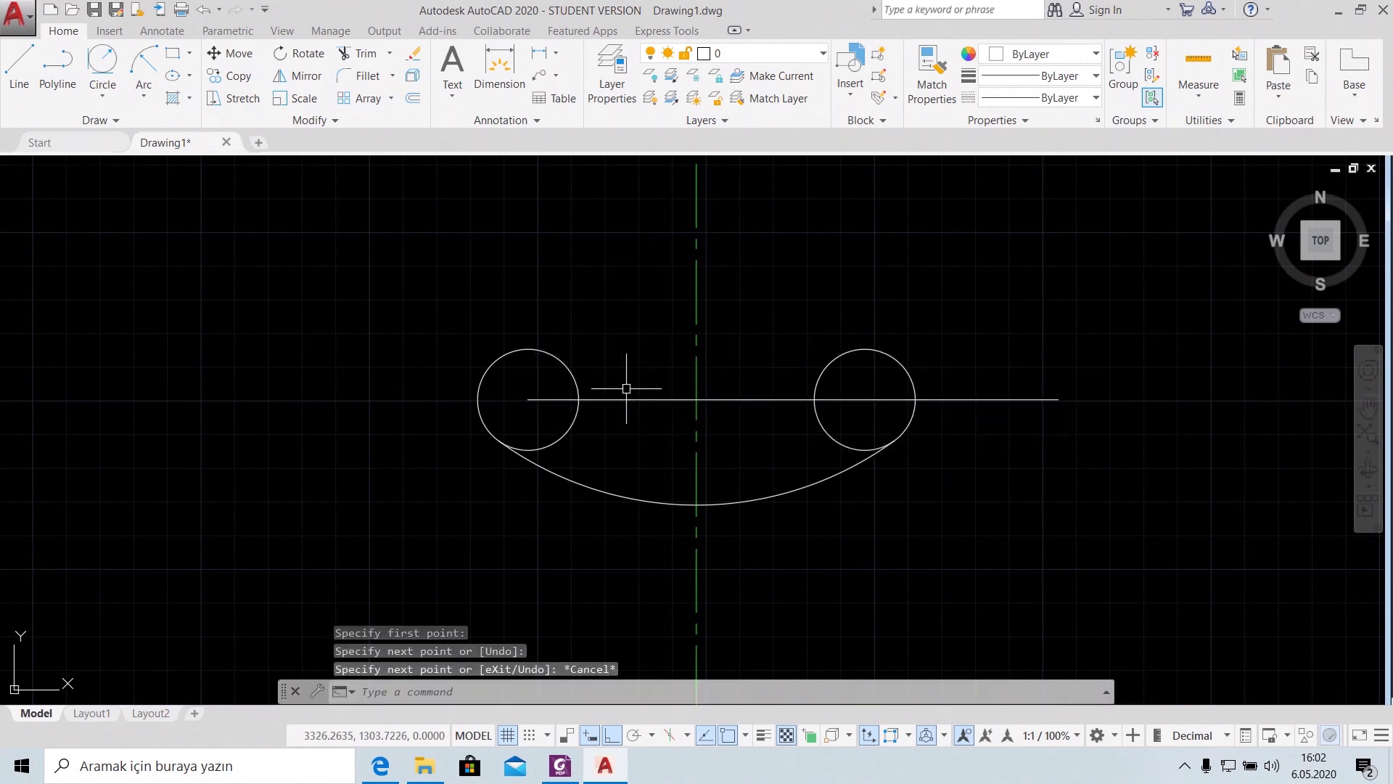
click(618, 399)
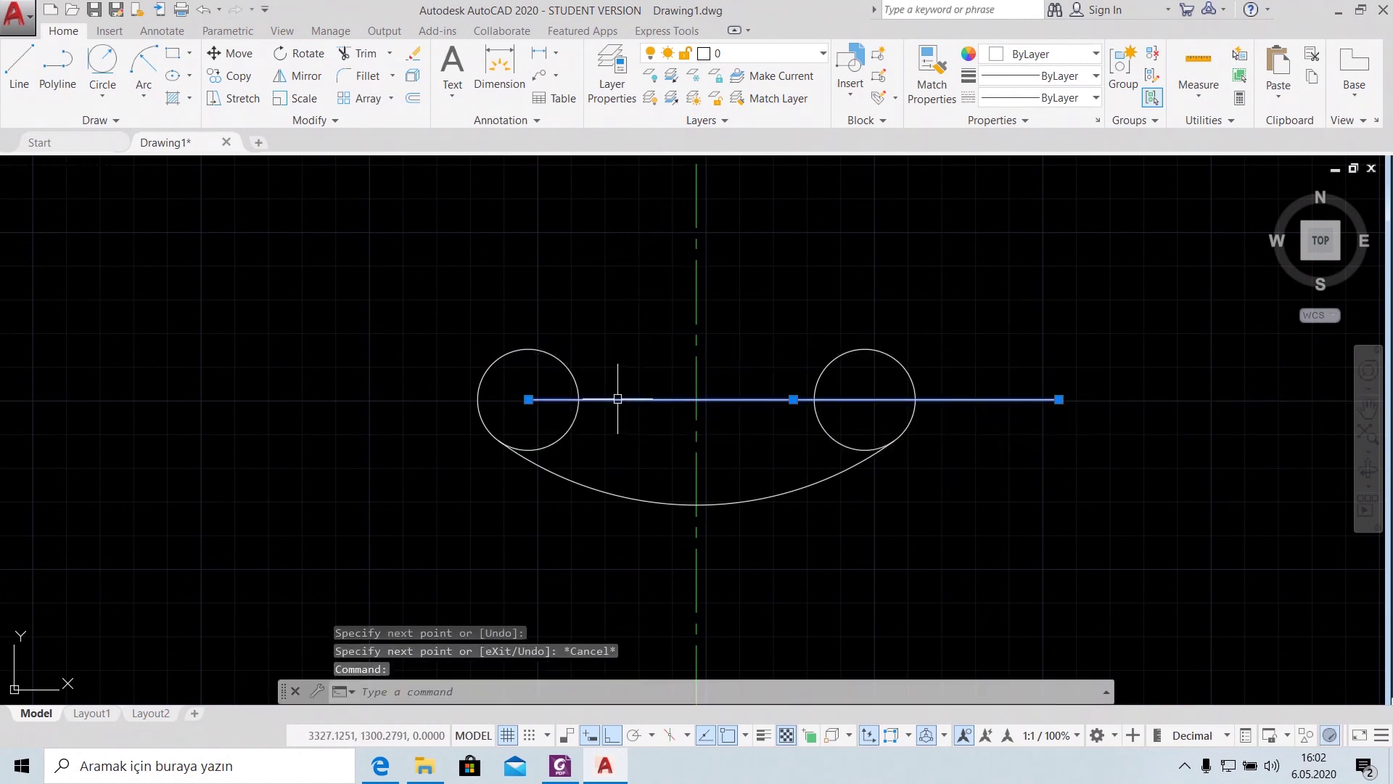
click(529, 399)
click(271, 399)
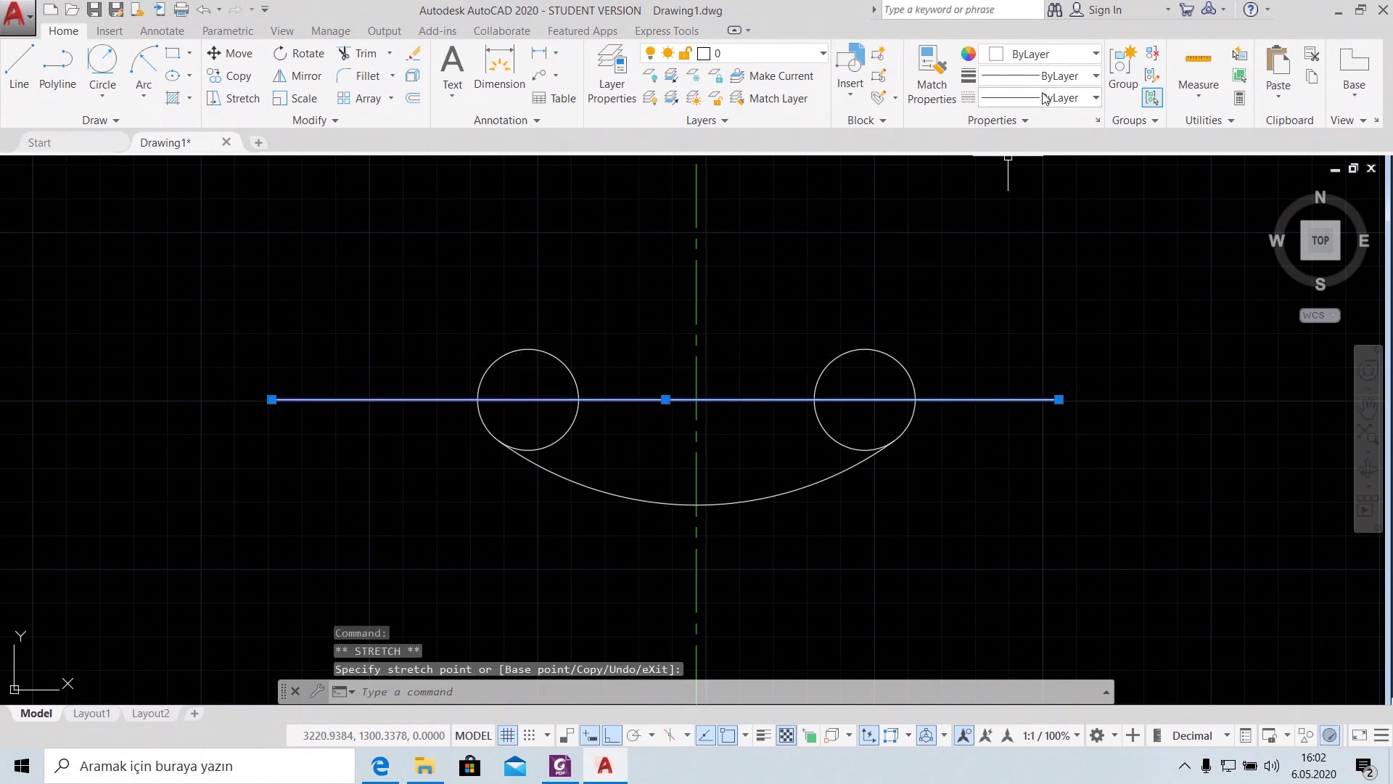
Set the horizontal line to Green with the CENTER2 linetype
click(1045, 54)
click(1028, 238)
click(1045, 97)
click(1039, 163)
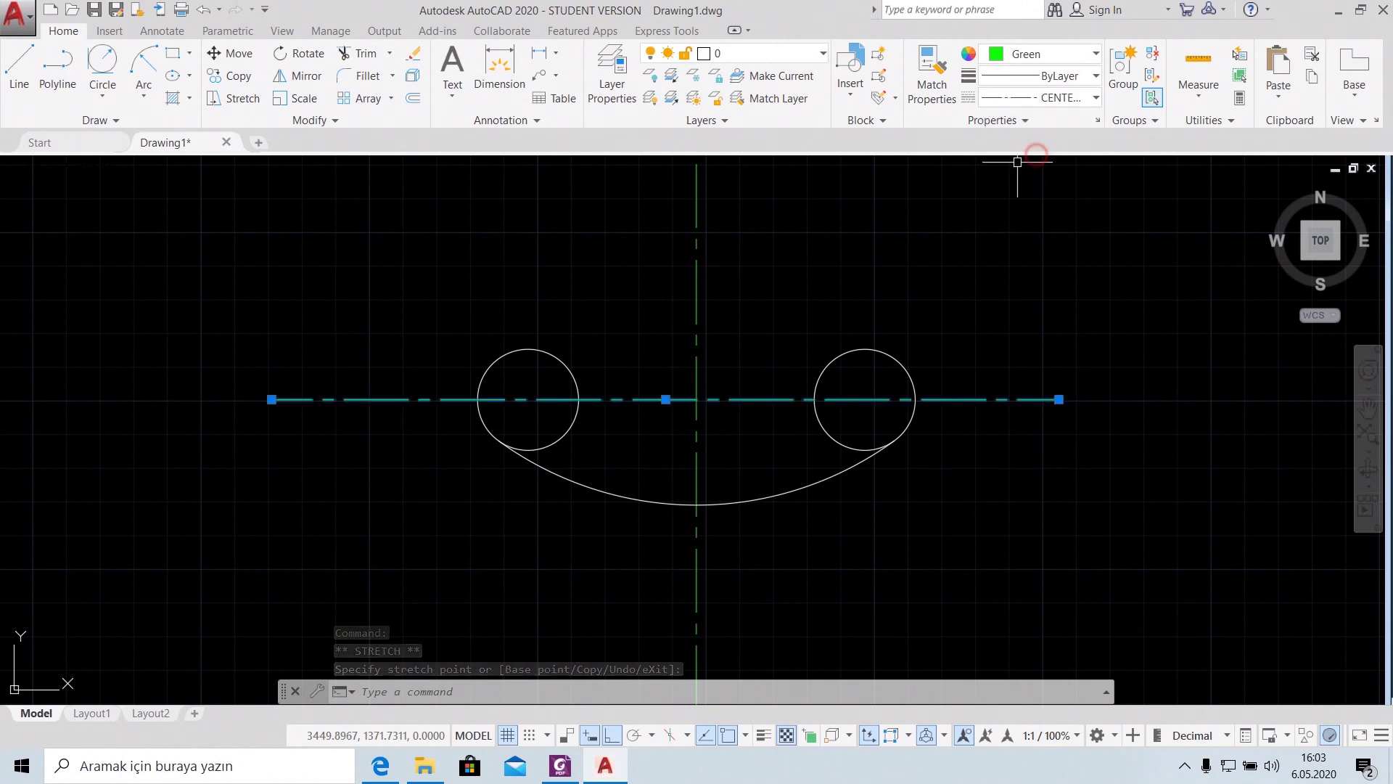
click(270, 233)
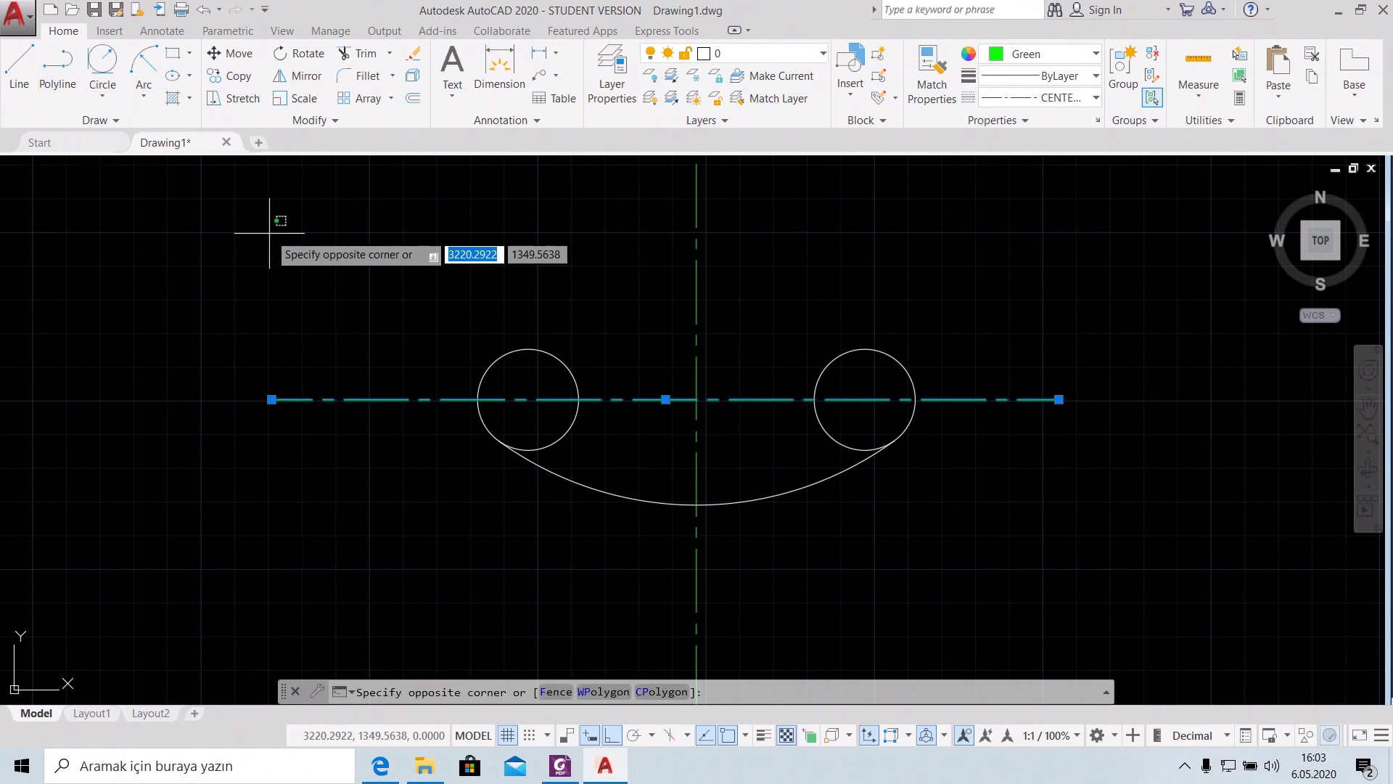
key(Escape)
key(Escape)
scroll(717, 495, down, 2)
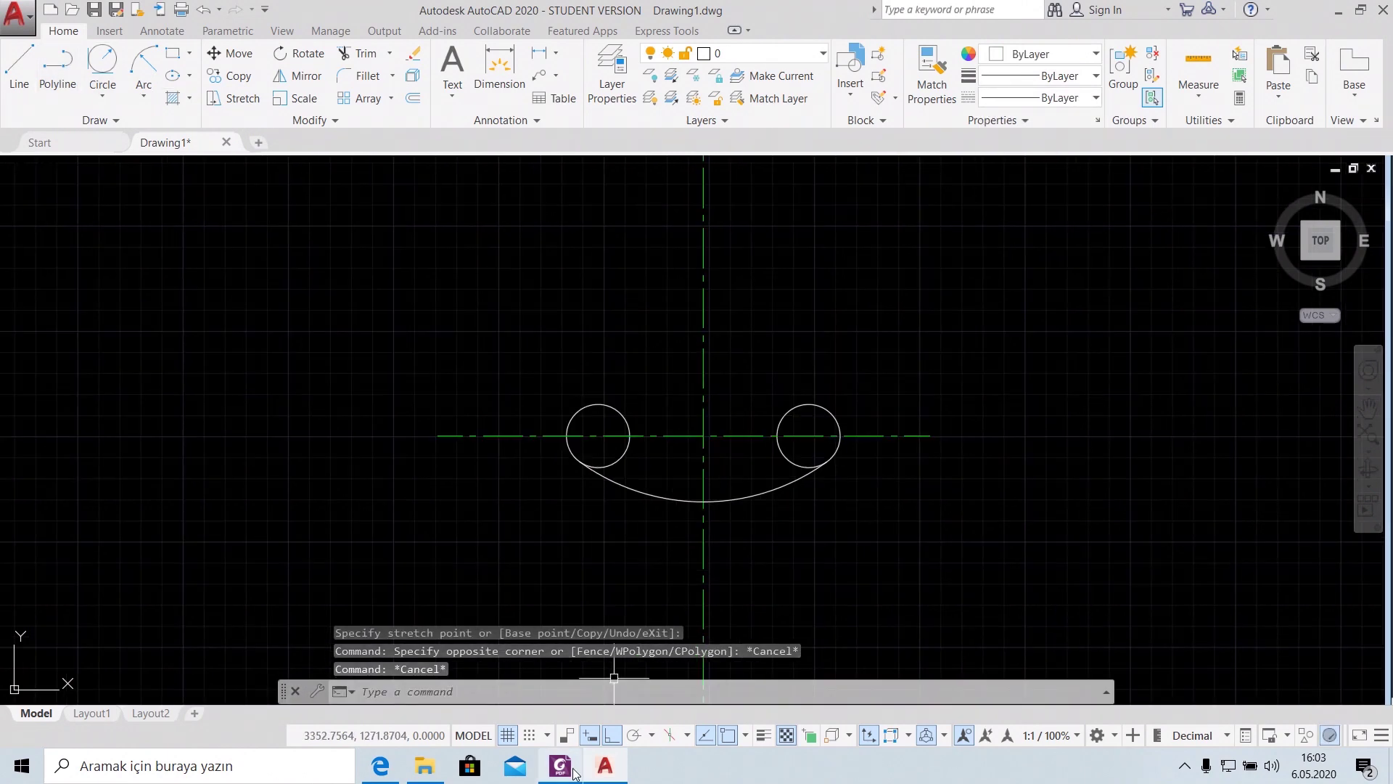
click(573, 772)
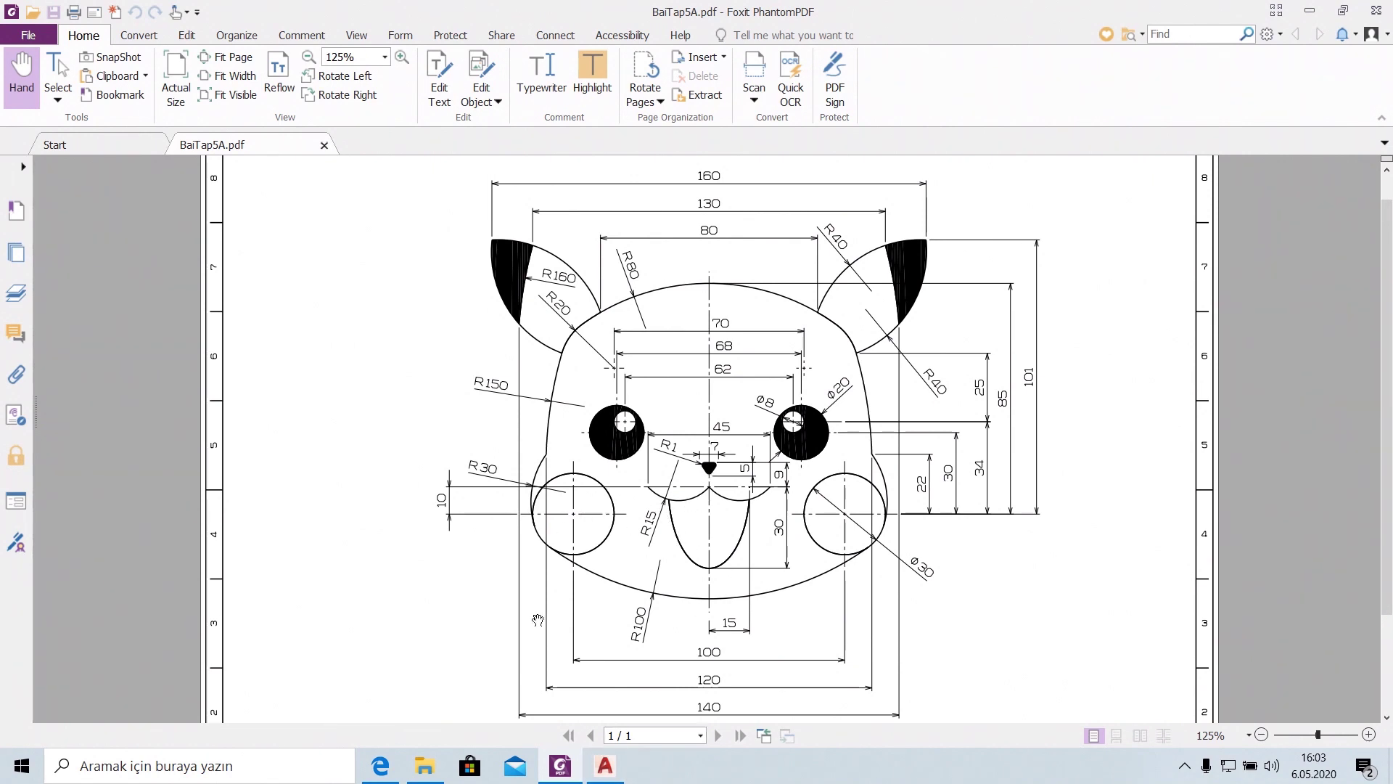
click(604, 766)
Offset the horizontal centre line 10 units upward
text(o)
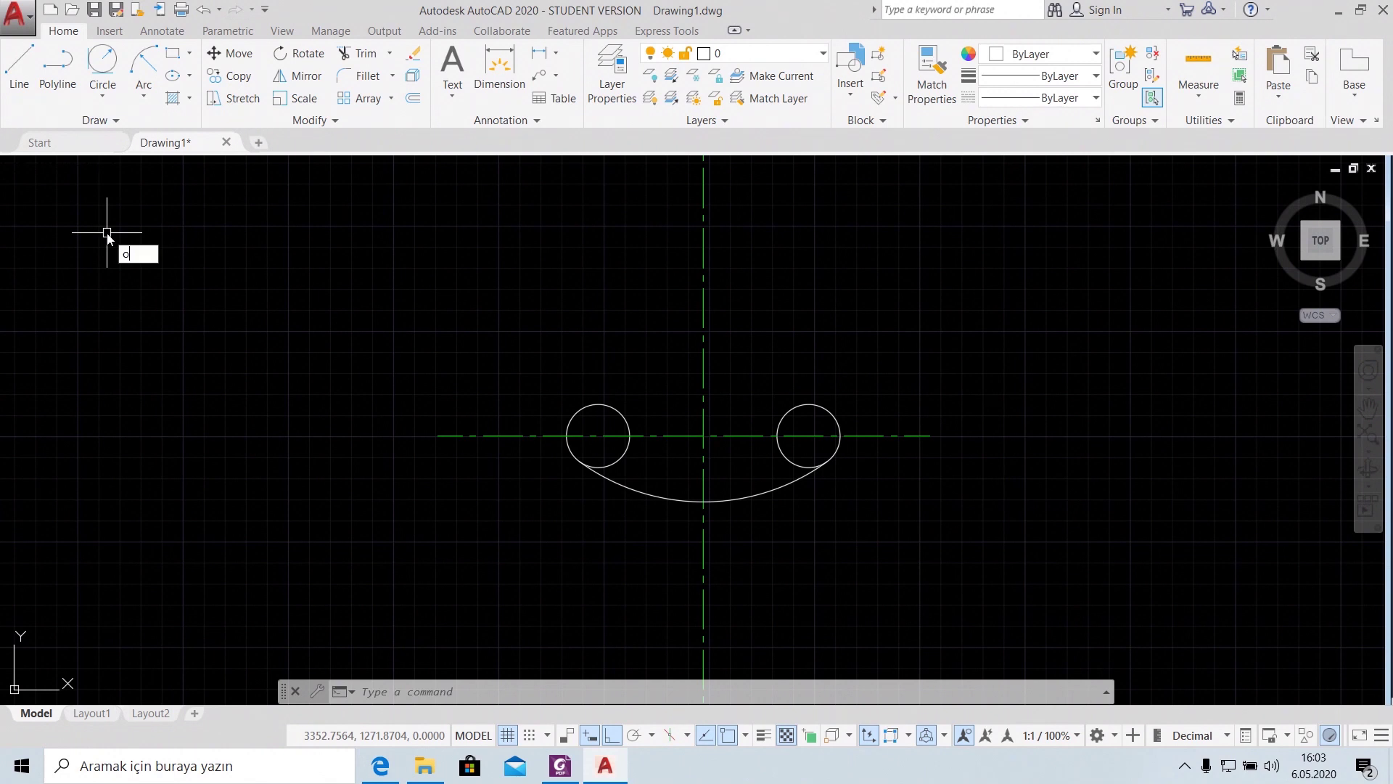
key(Return)
text(10)
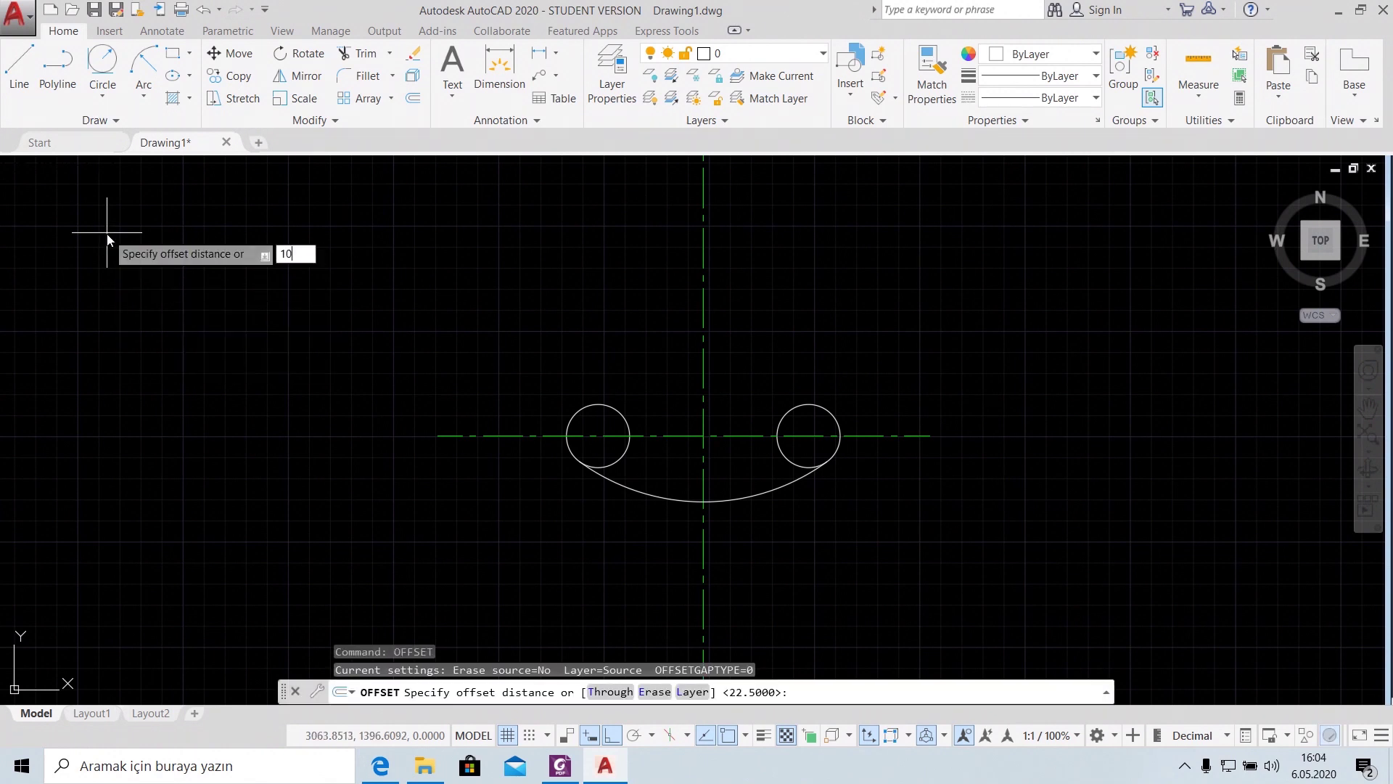
key(Return)
click(664, 435)
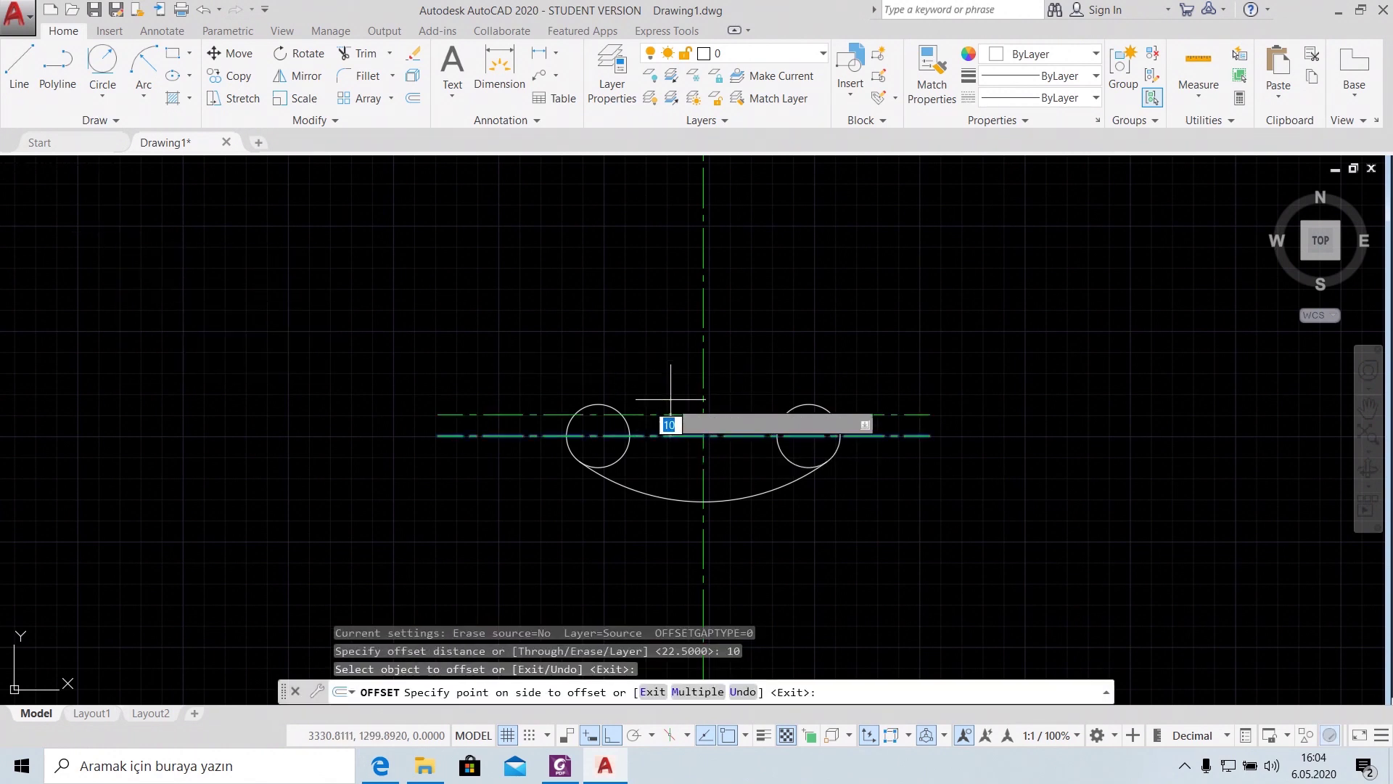
click(666, 371)
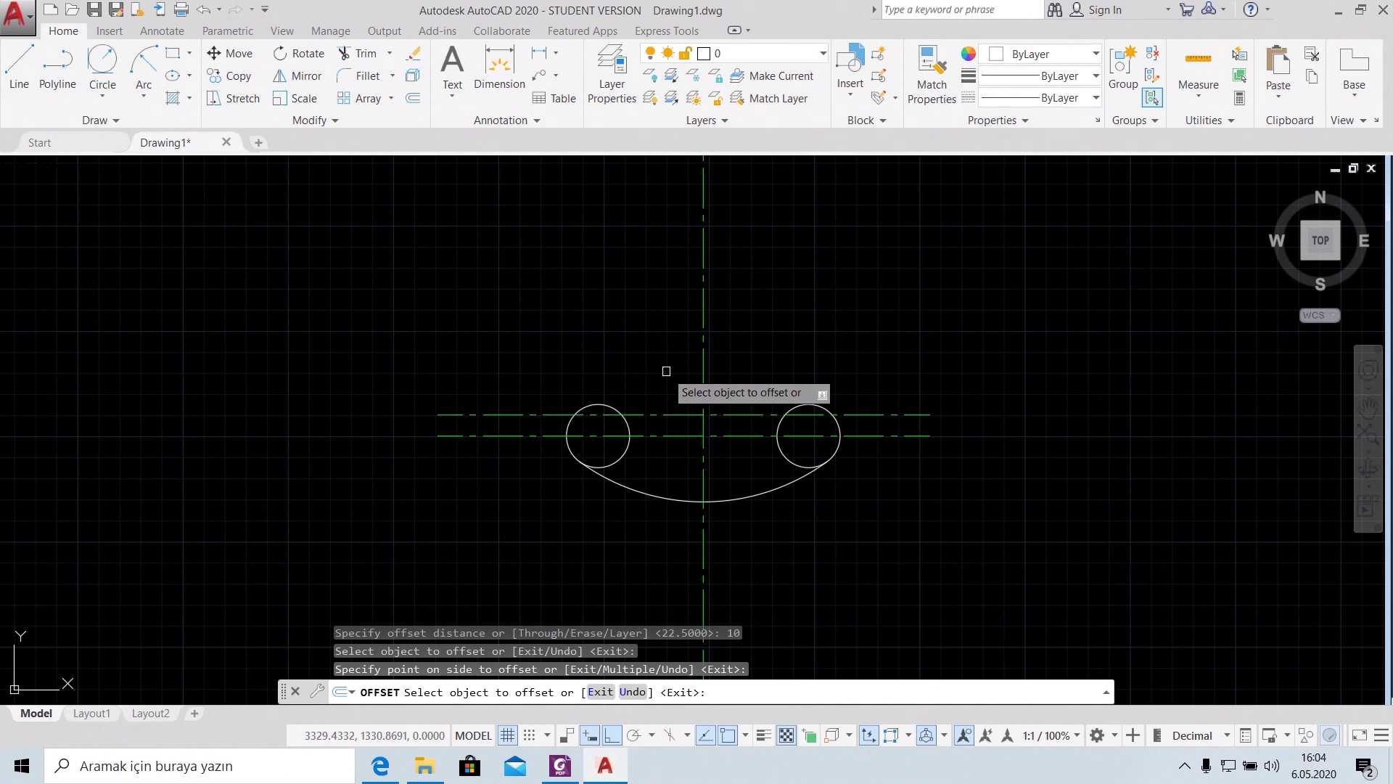
key(Escape)
Offset the vertical centre line 22.5 units to the left
text(c)
key(Escape)
key(Return)
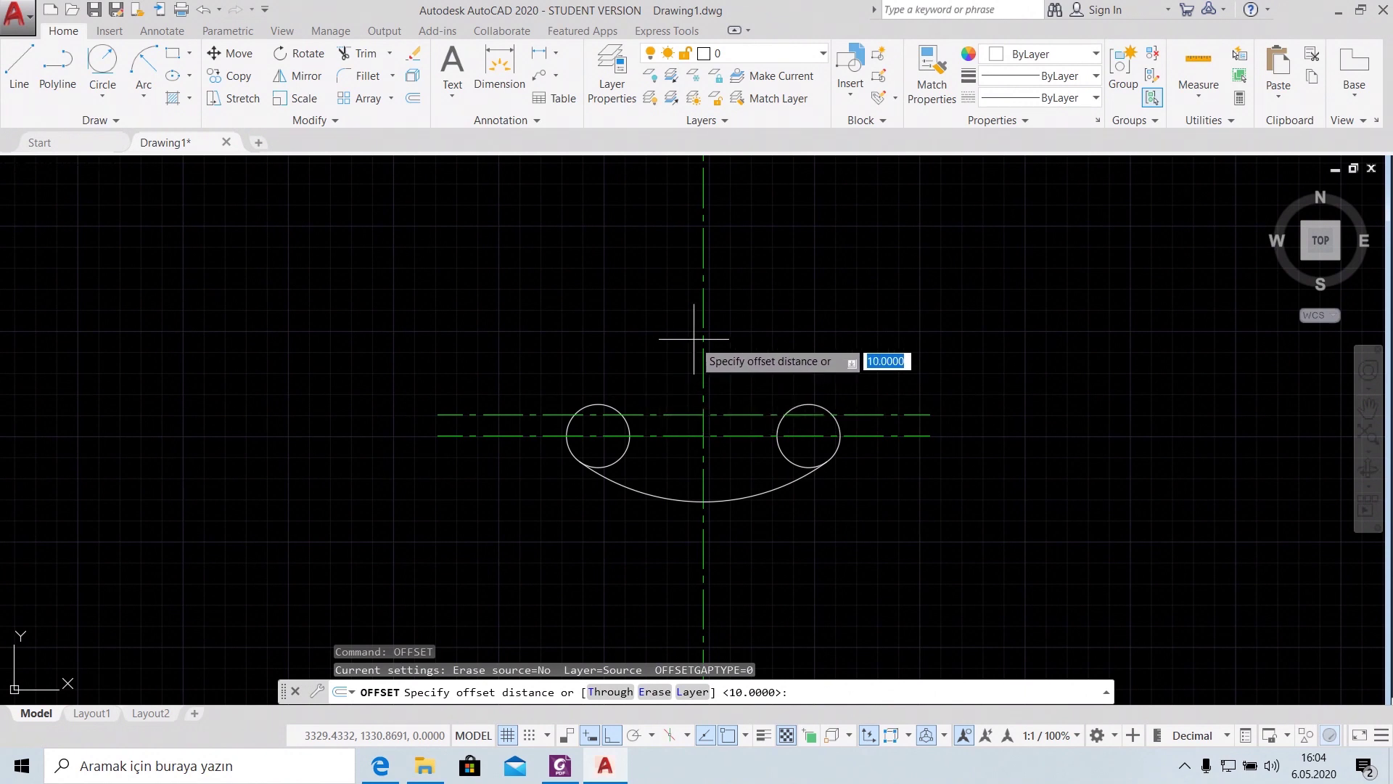
text(22.5)
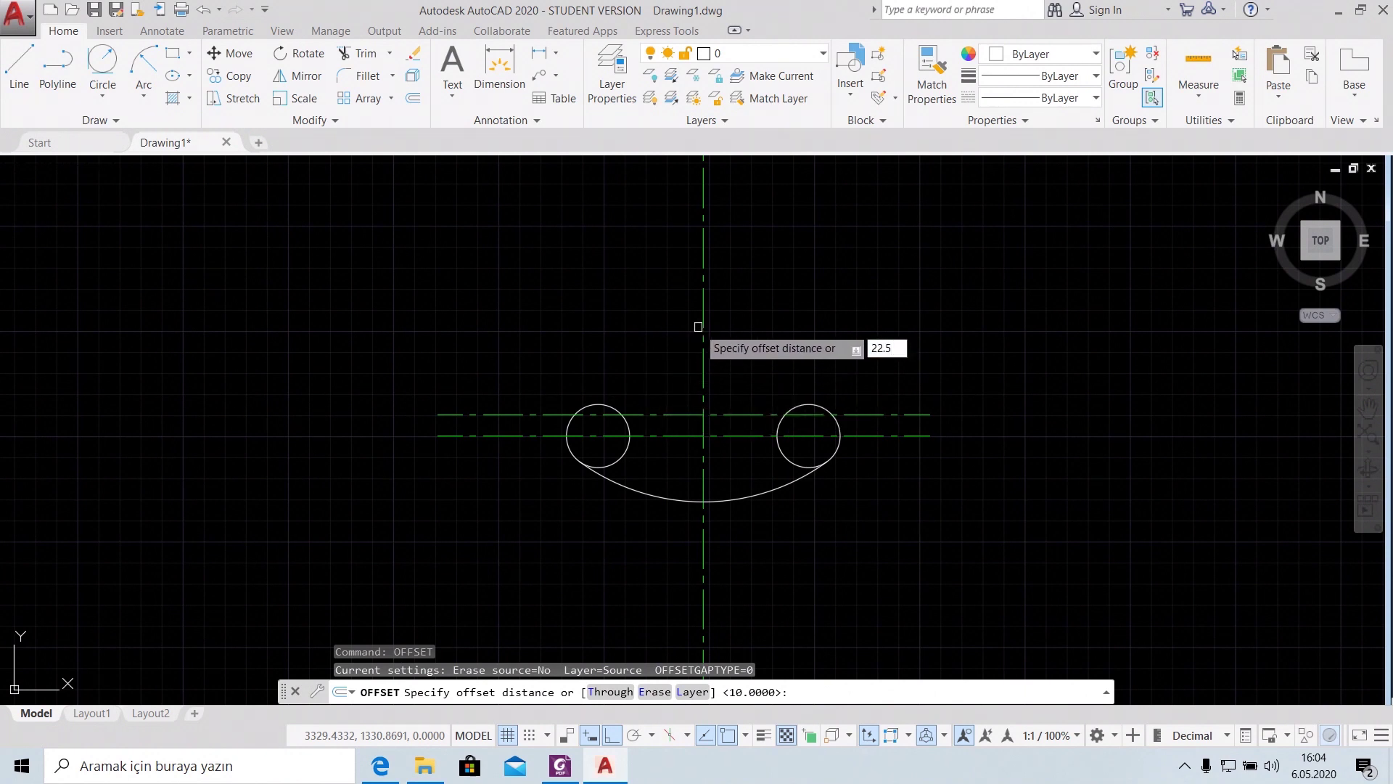
key(Return)
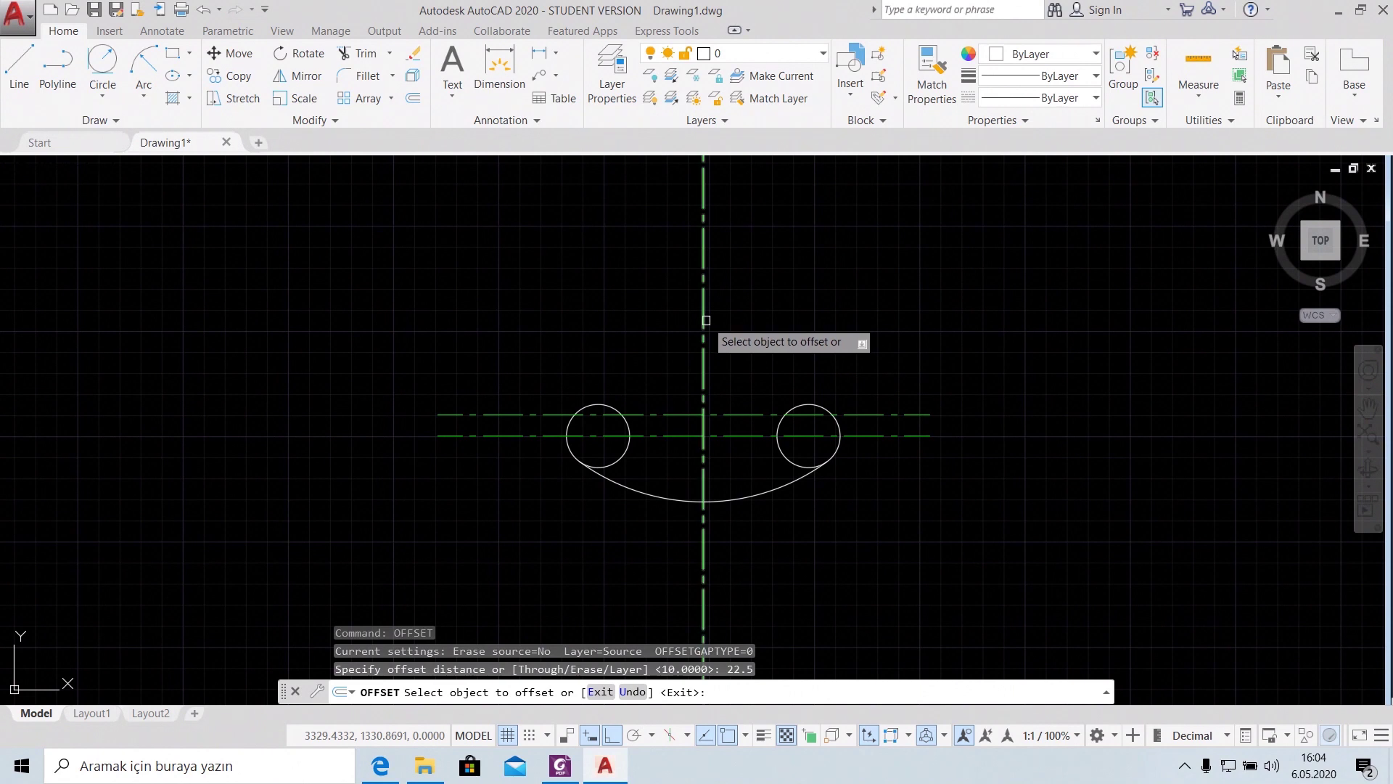
click(706, 320)
click(614, 316)
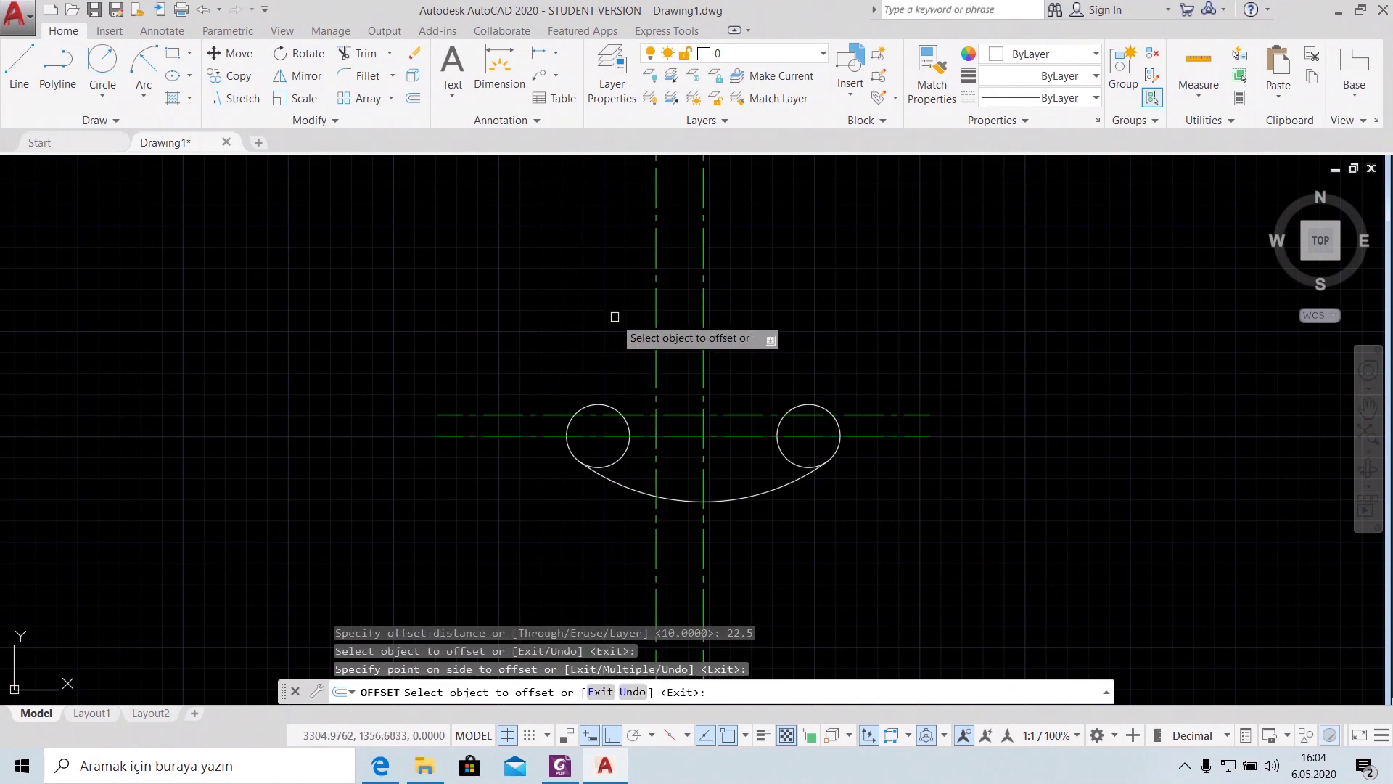
key(Escape)
scroll(615, 312, up, 2)
scroll(597, 385, up, 4)
mouse_move(606, 385)
middle_down()
mouse_move(439, 347)
mouse_move(317, 282)
middle_up()
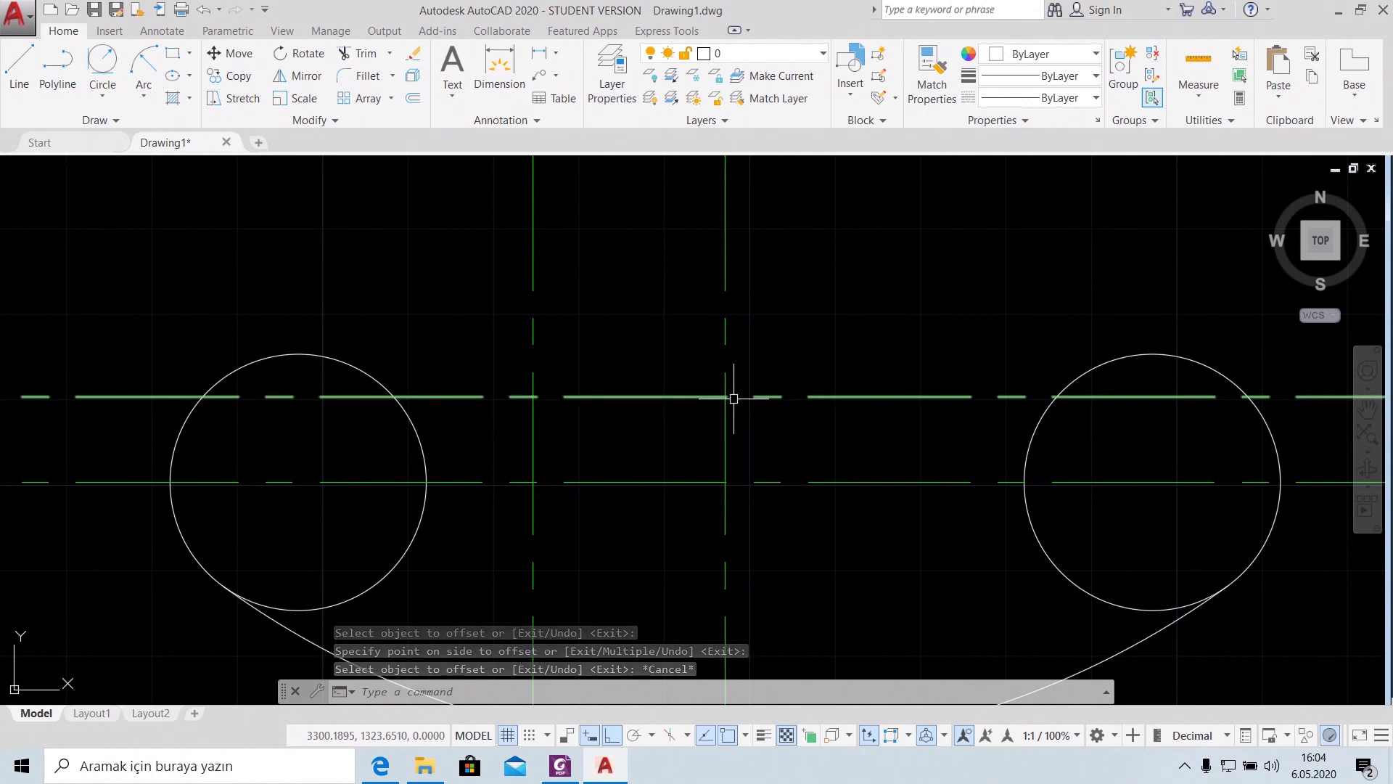
Draw a radius-15 arc from the guide-line intersection to the vertical centre line
click(144, 88)
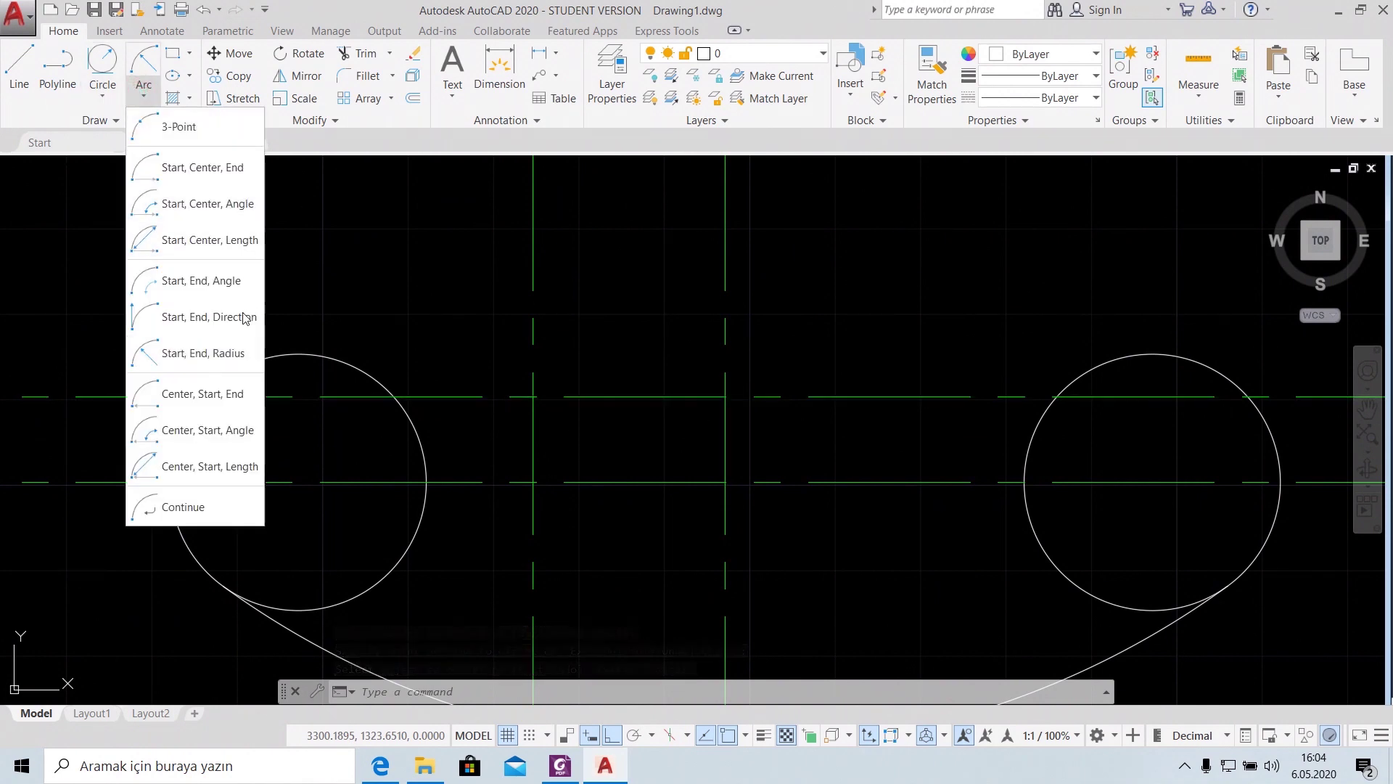
click(218, 355)
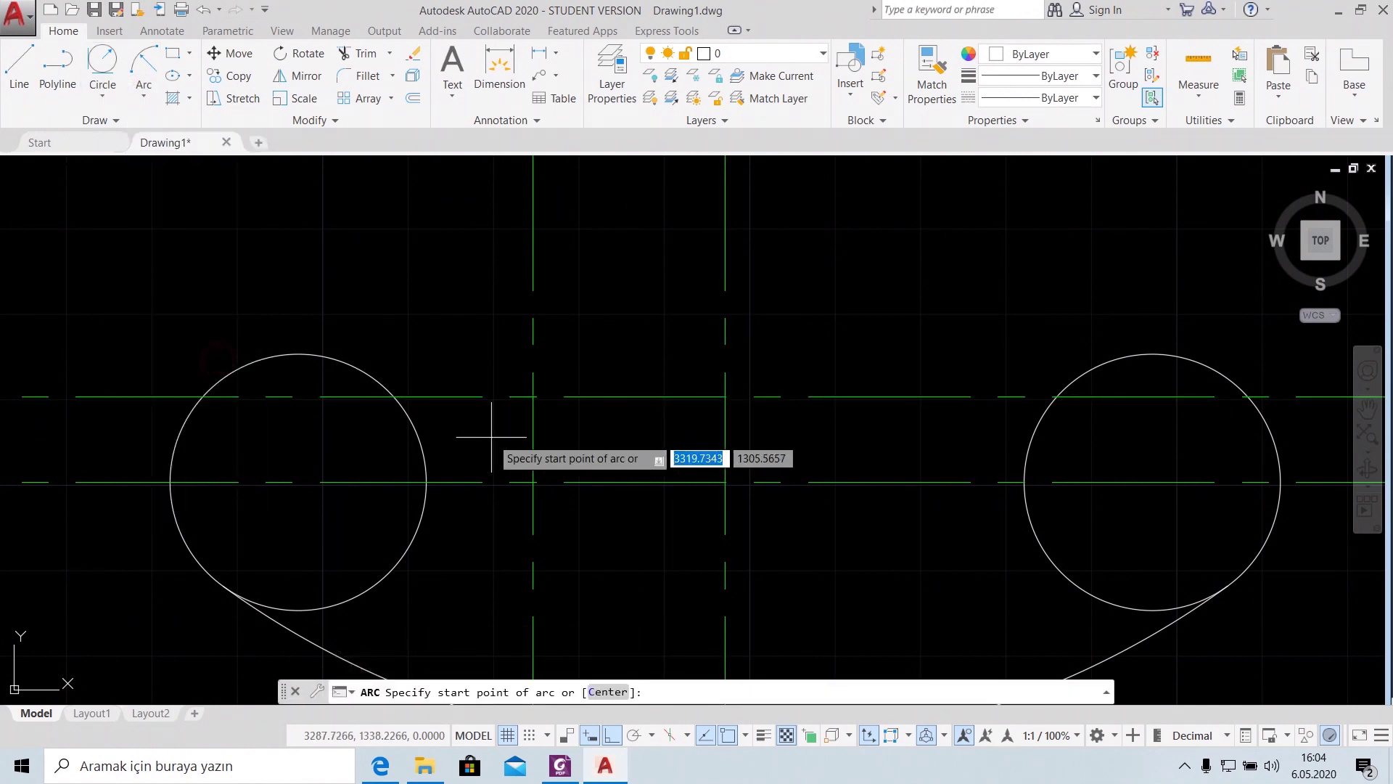
click(533, 396)
click(725, 396)
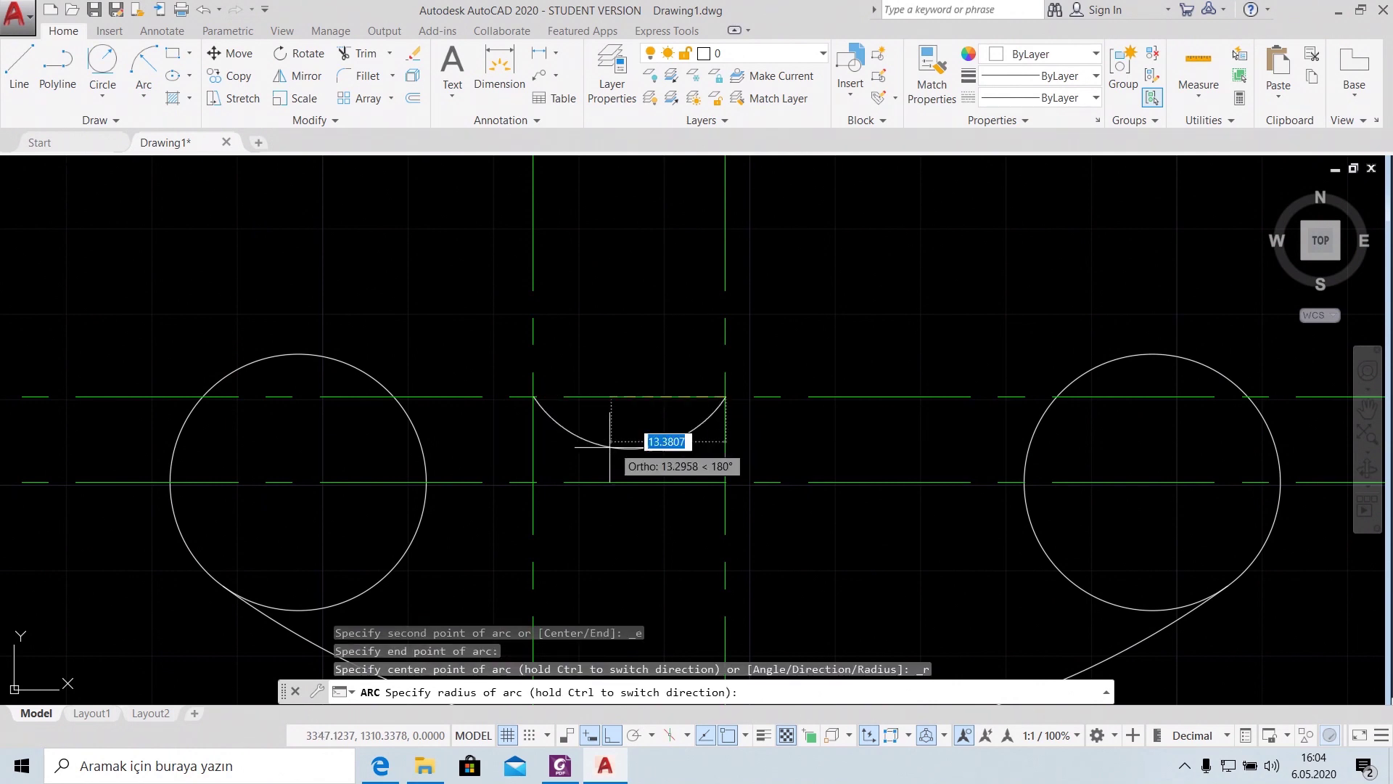
text(15)
key(Return)
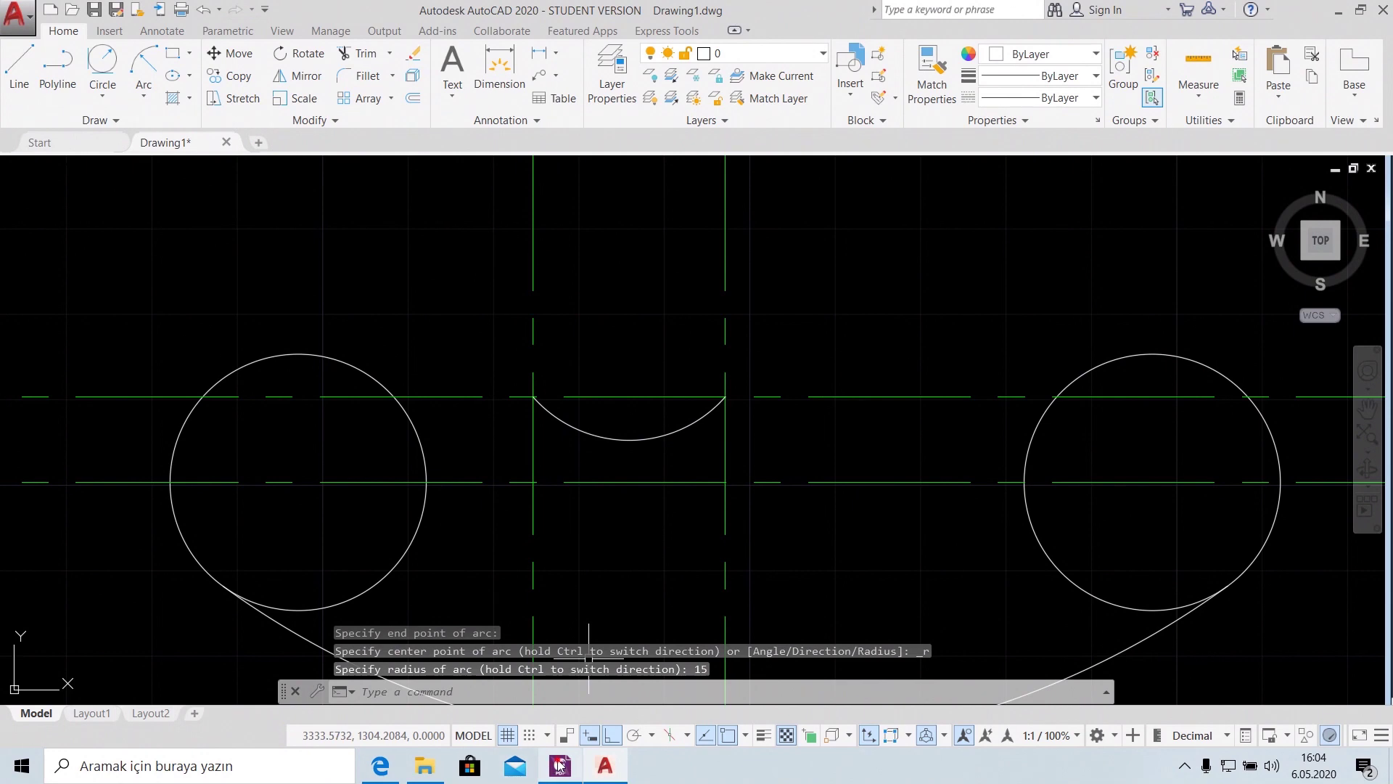
click(560, 765)
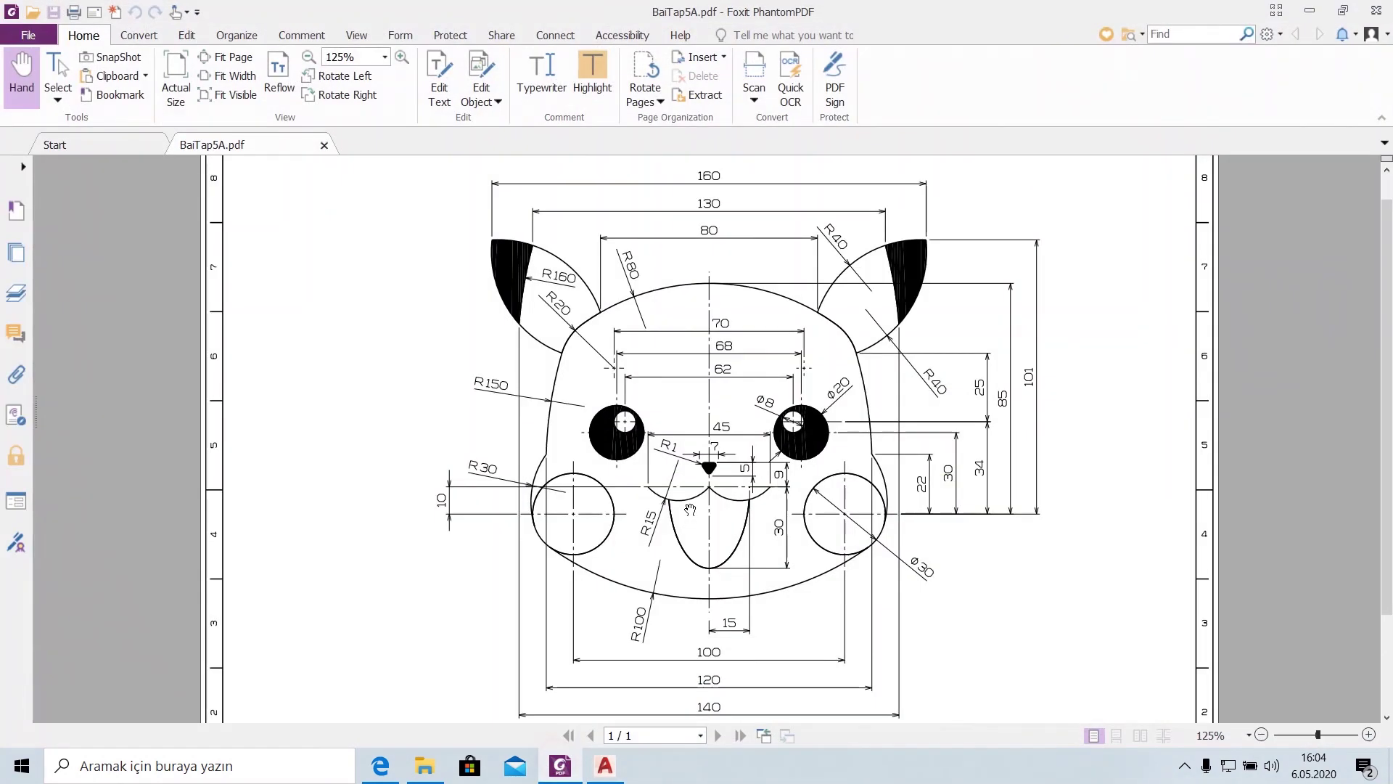
click(604, 765)
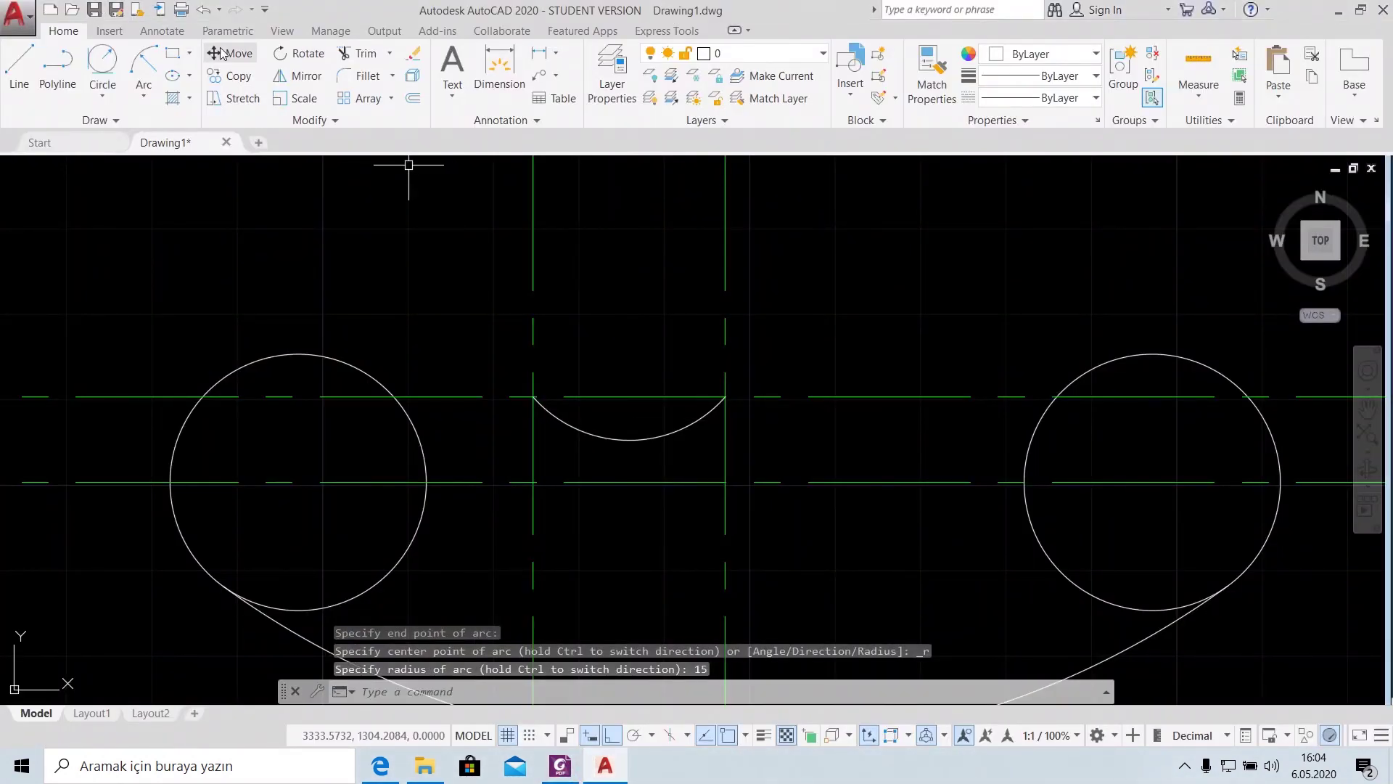
Mirror the arc across the vertical centre line, keeping the original
click(297, 75)
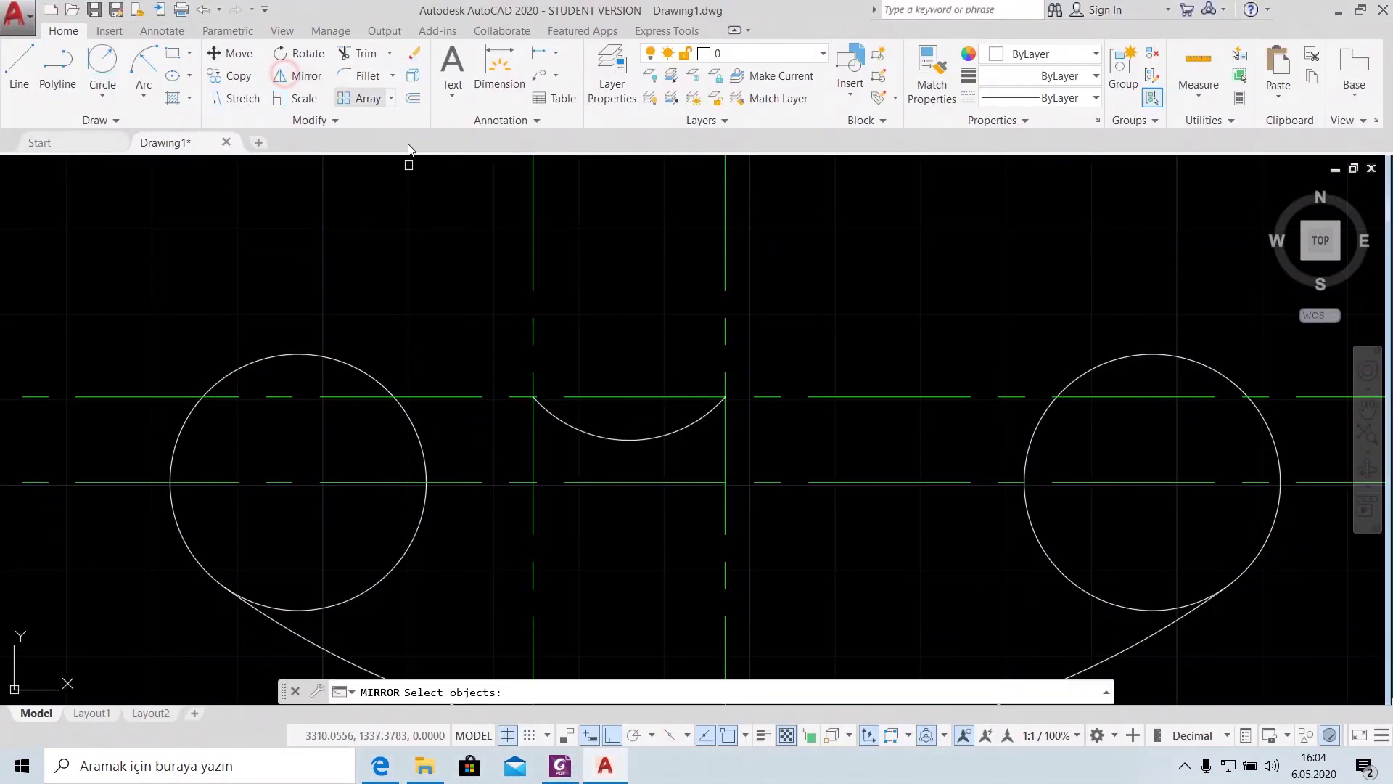
click(647, 438)
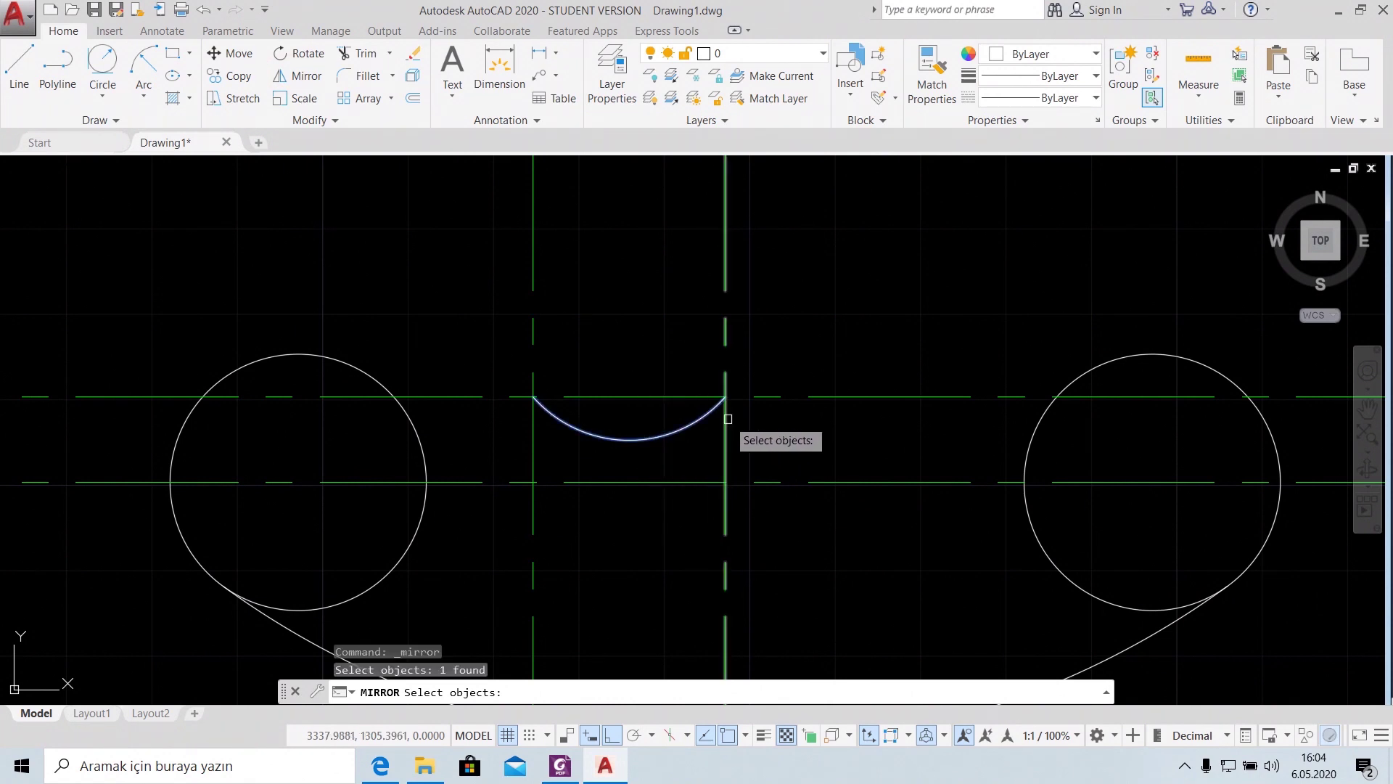
key(Return)
click(725, 396)
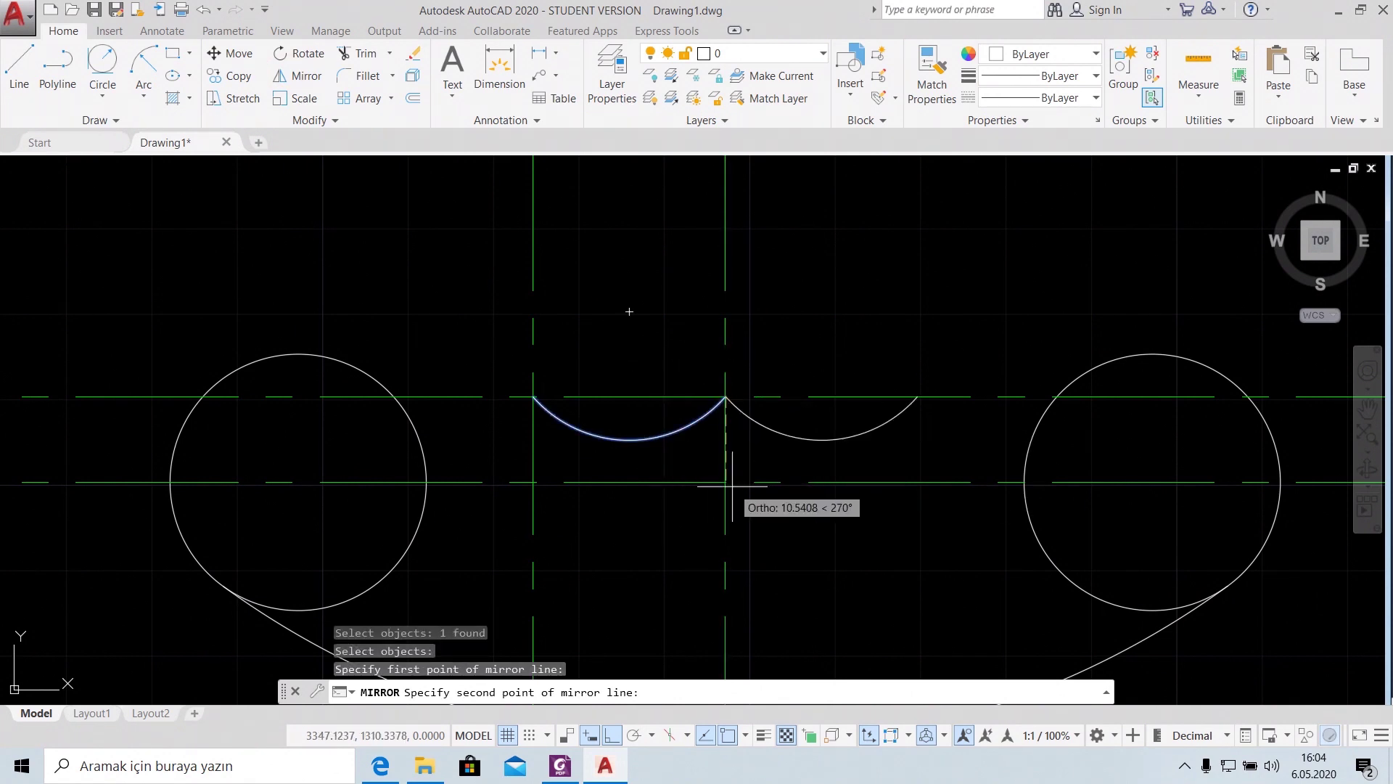
click(692, 527)
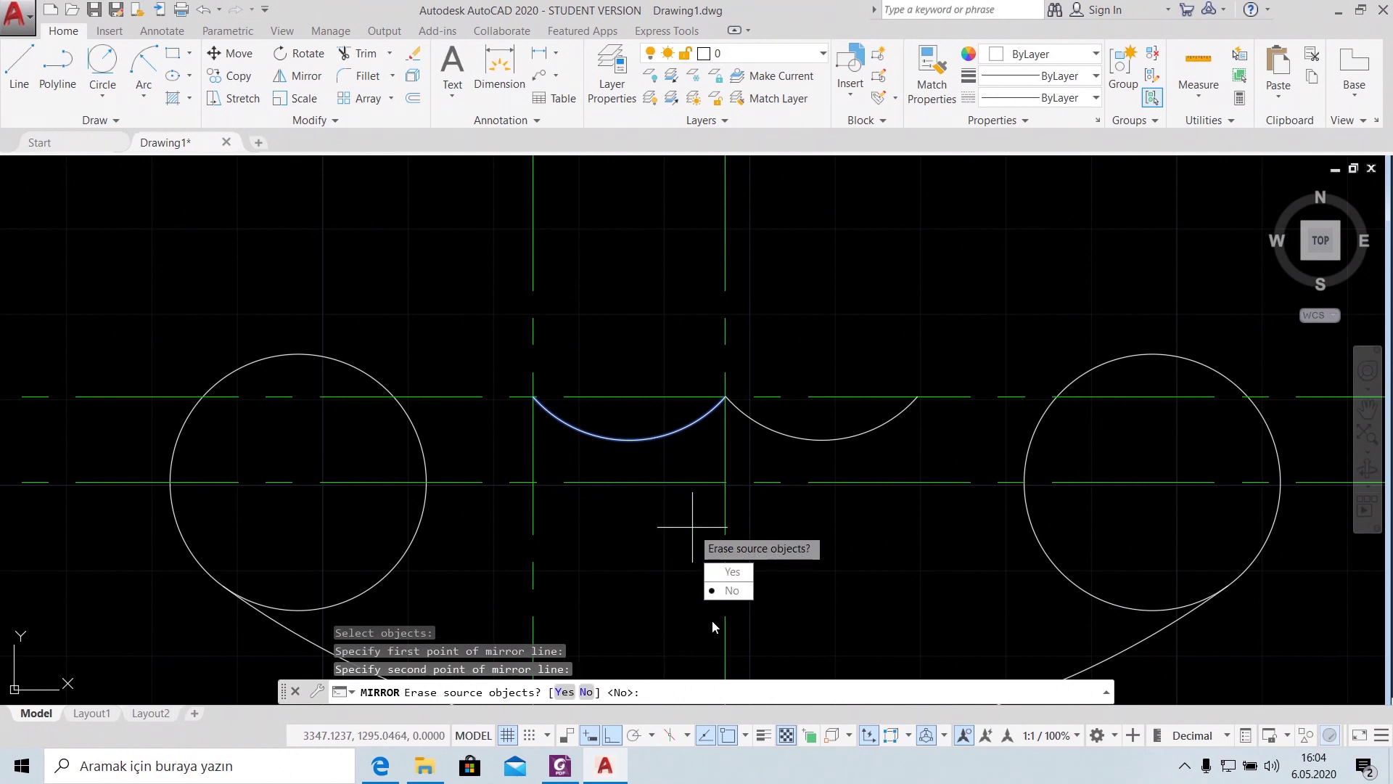
click(731, 593)
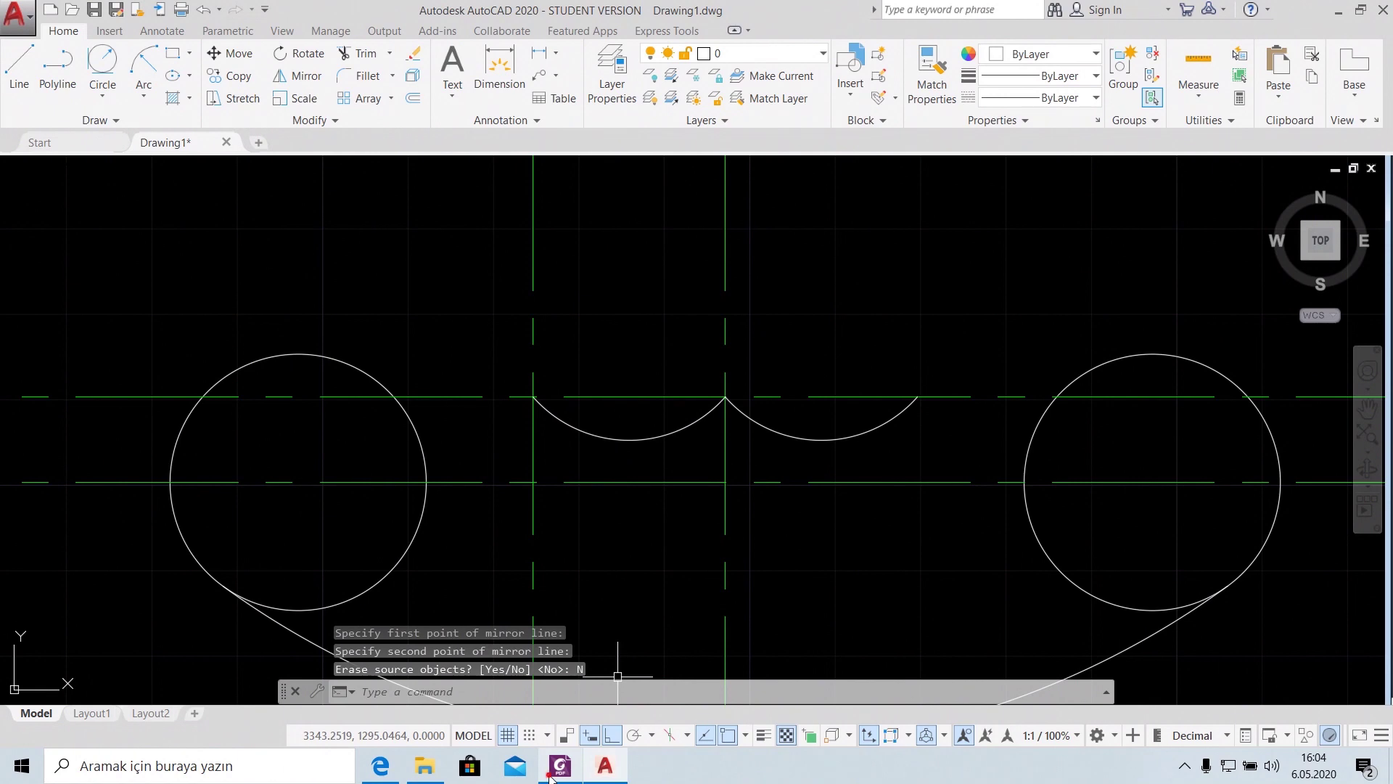
click(555, 771)
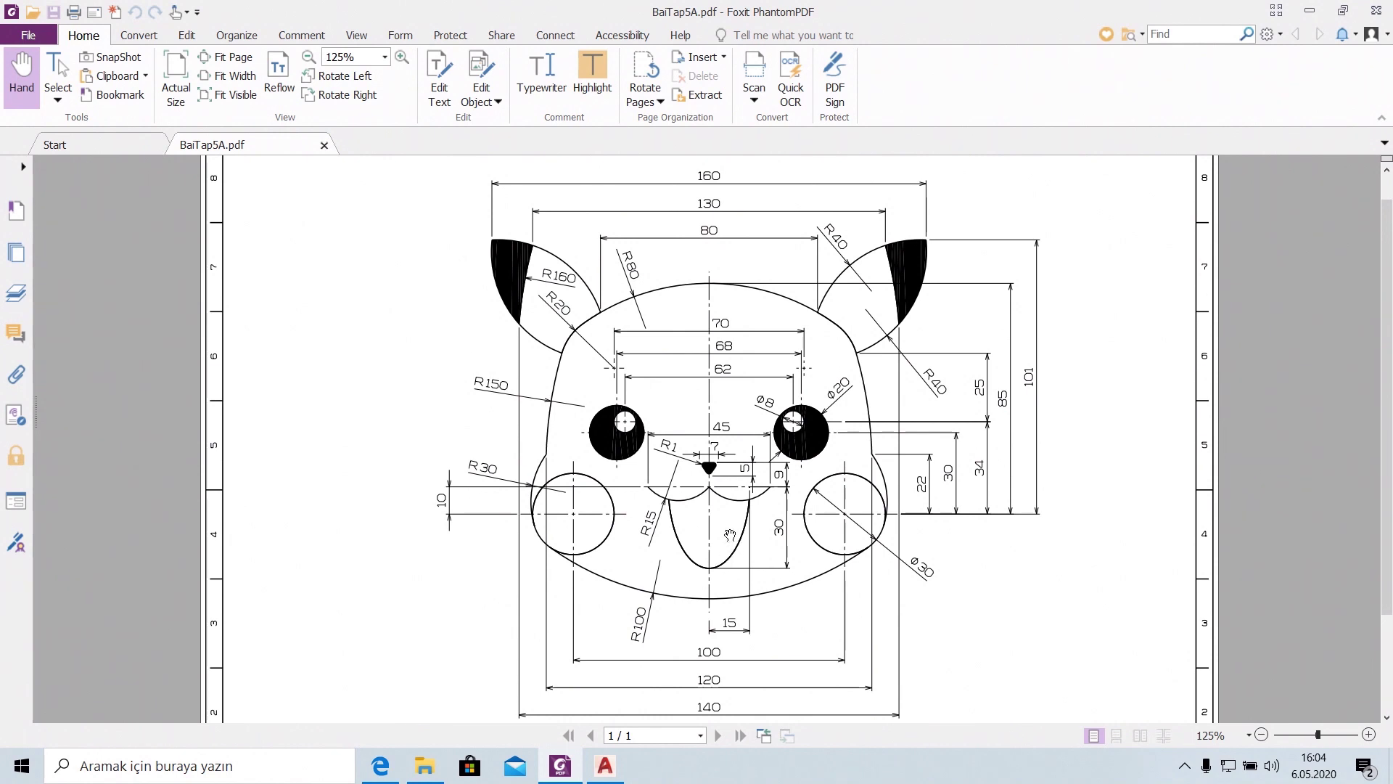
click(606, 766)
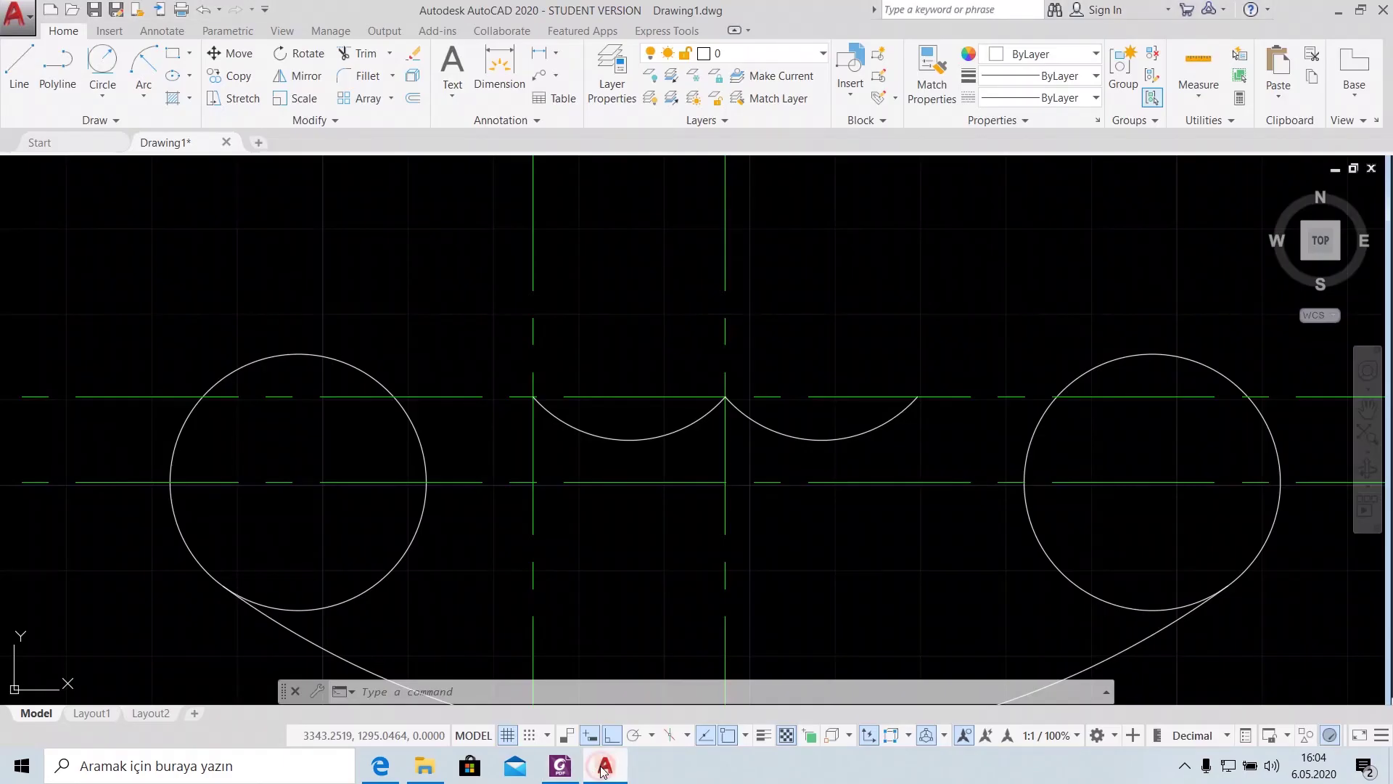
Draw a centre ellipse at the arcs' junction with half-axes 30 and 15
click(181, 77)
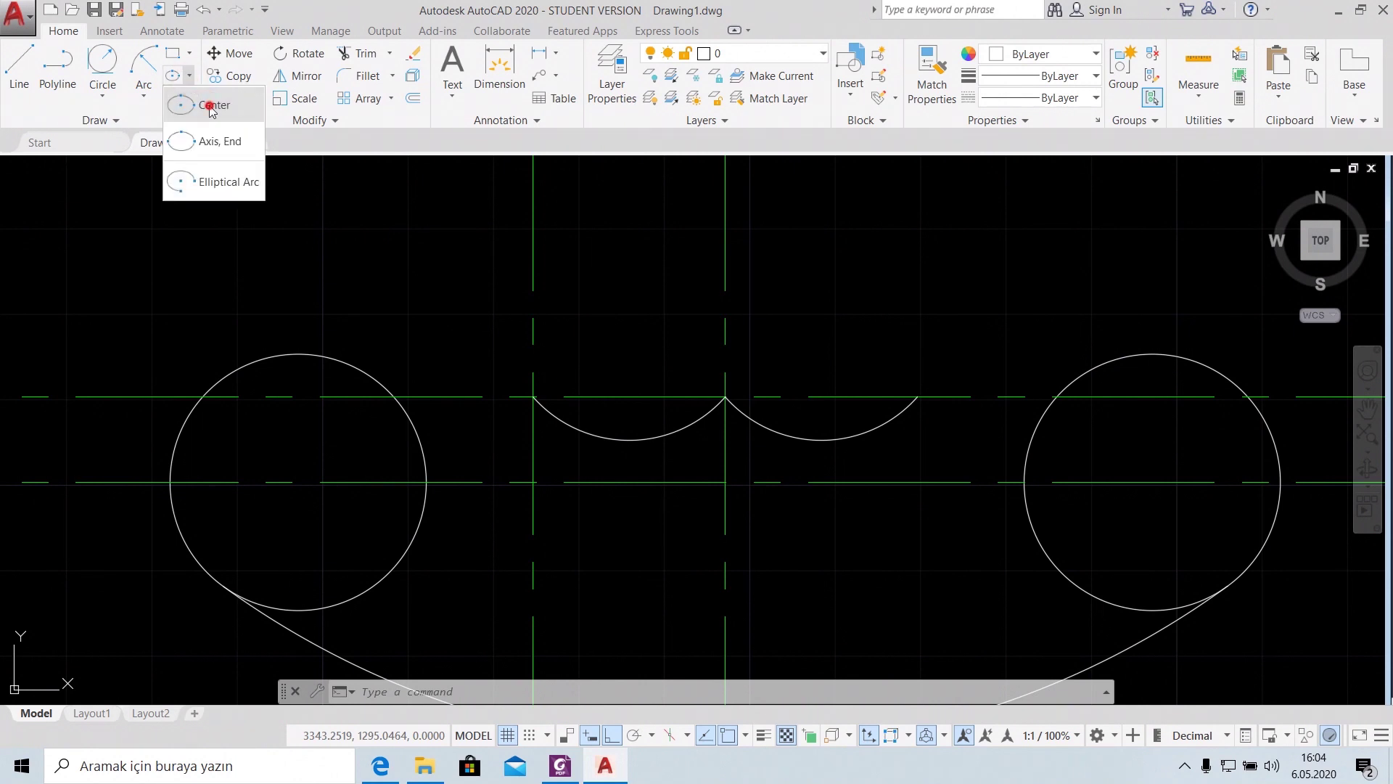
click(214, 109)
click(560, 766)
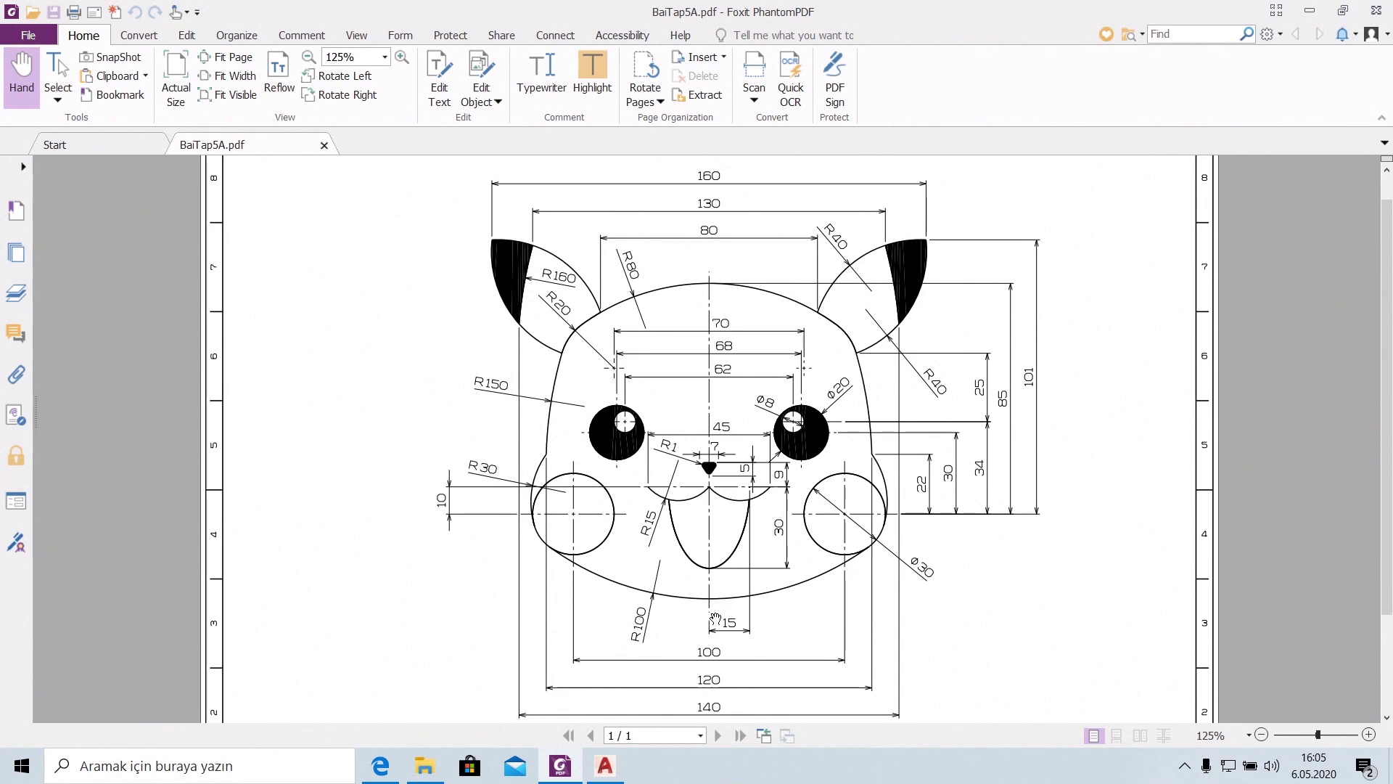
click(605, 765)
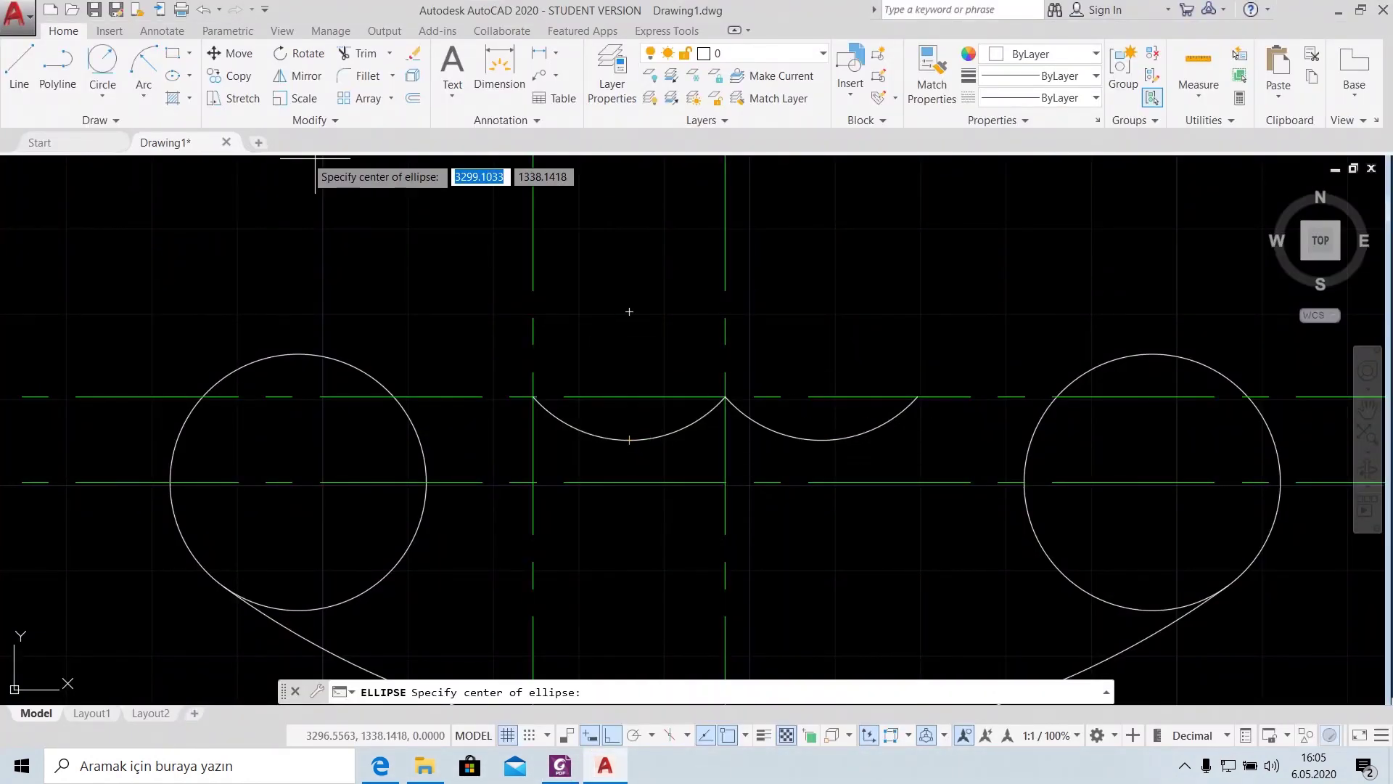
click(725, 397)
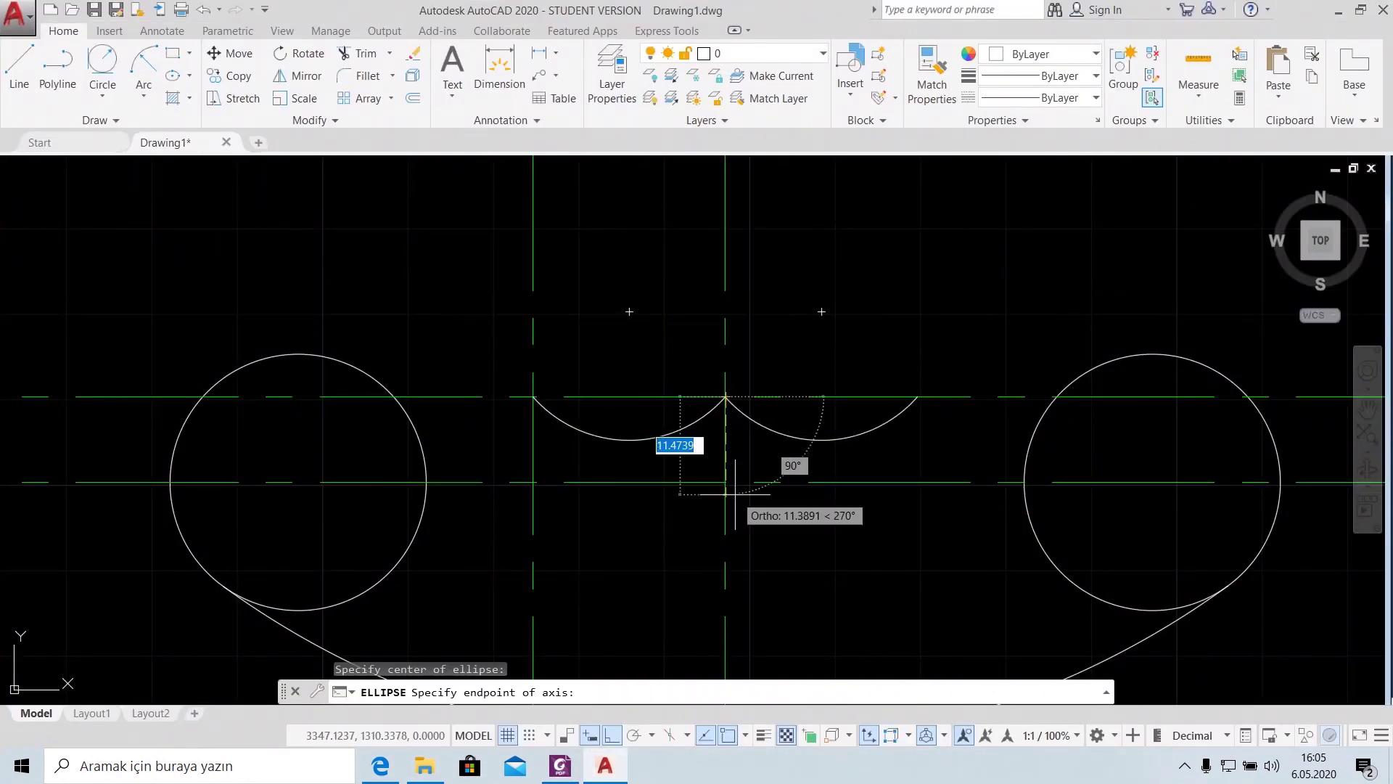
text(30)
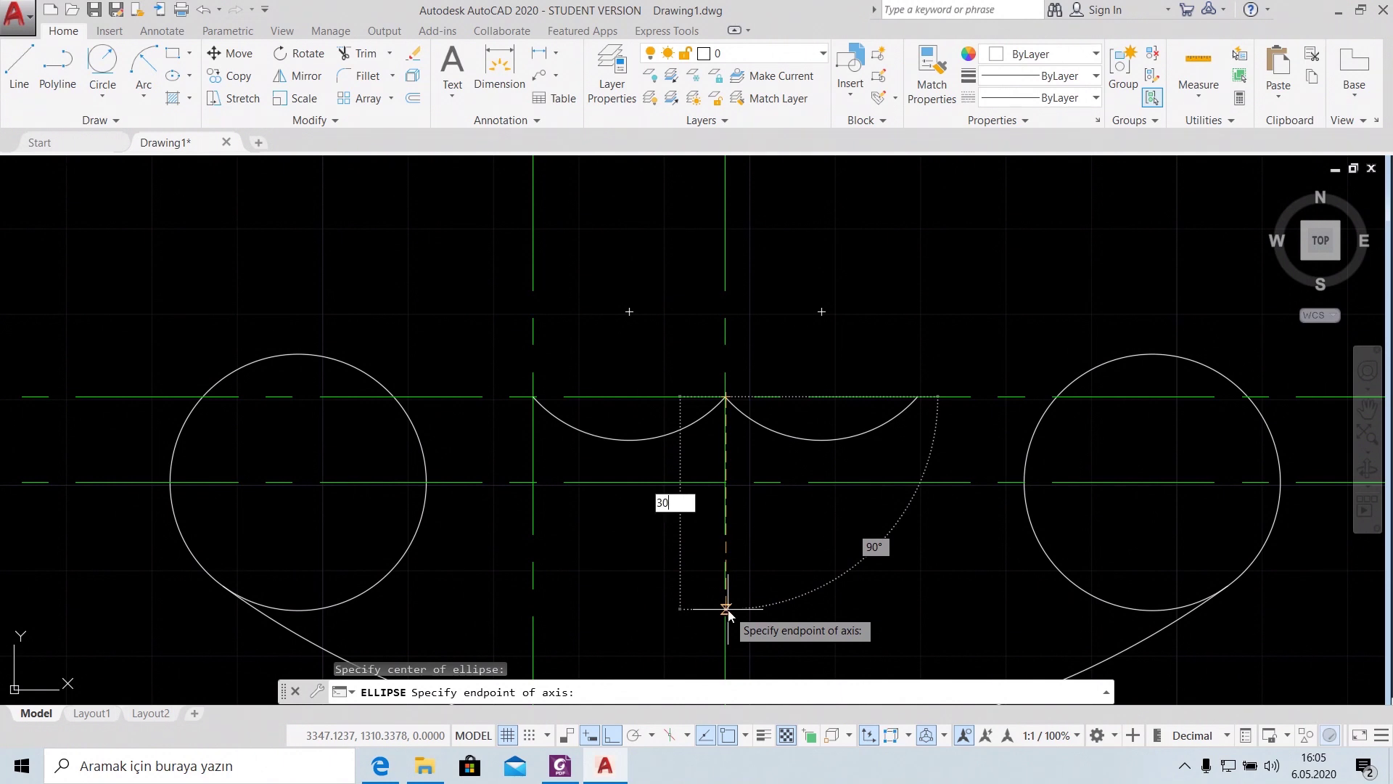
key(Return)
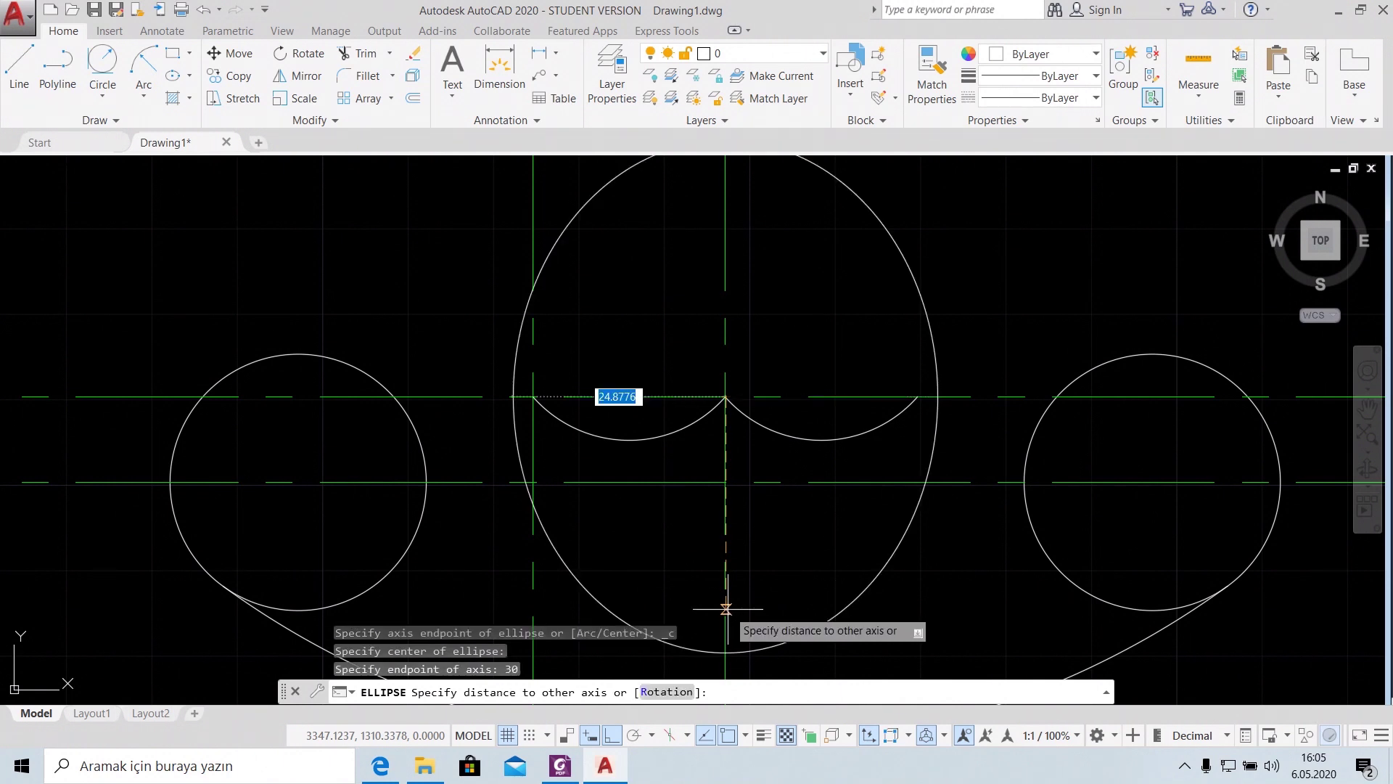
text(15)
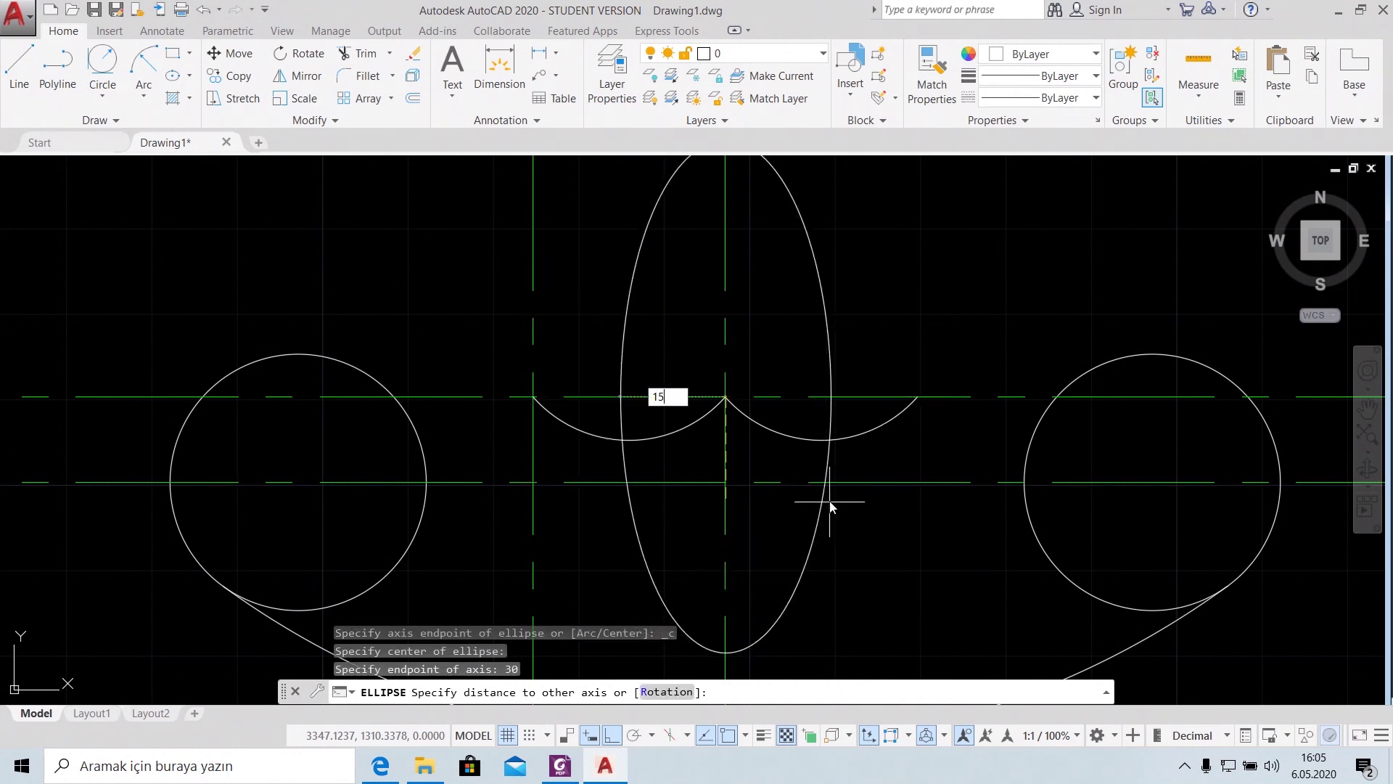
key(Return)
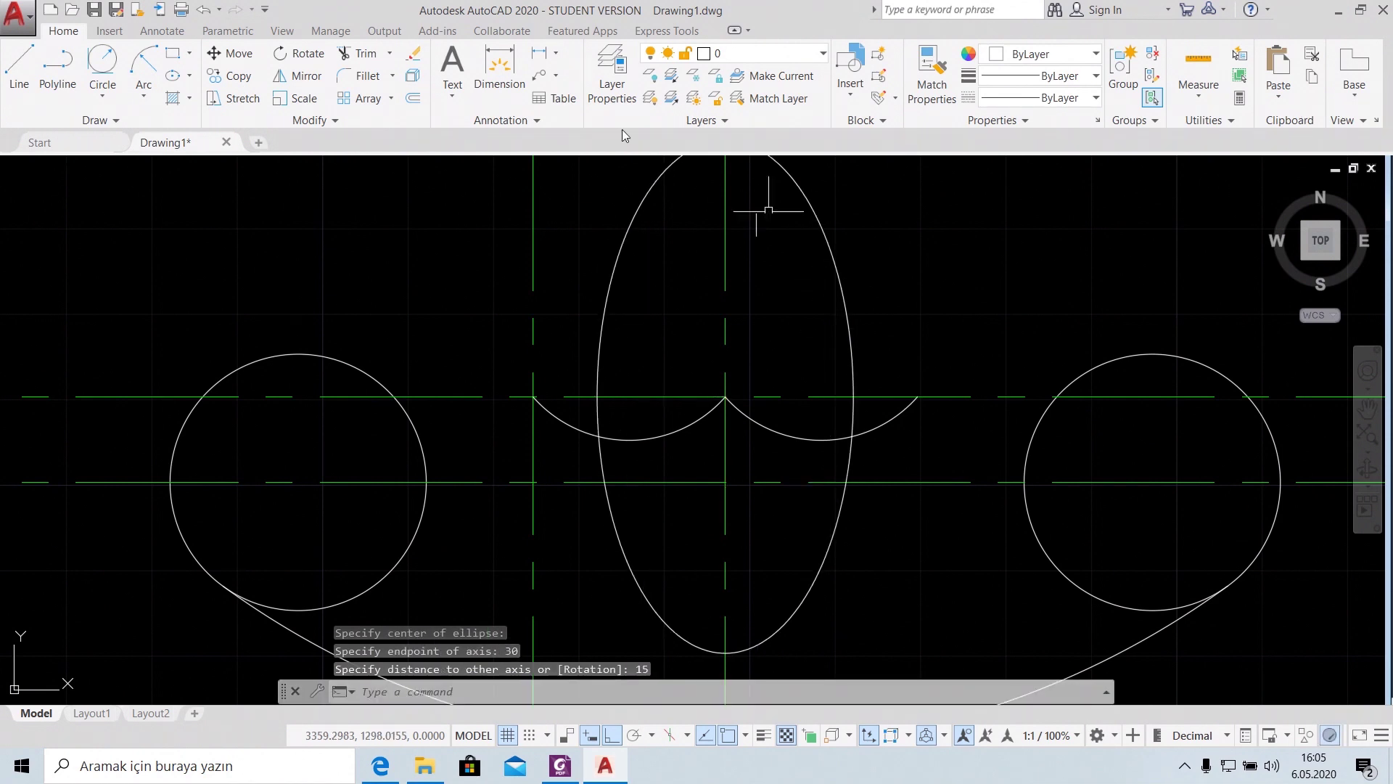
Trim the ellipse's upper-left, upper-right and small right pieces, leaving the tongue below the arcs
click(357, 53)
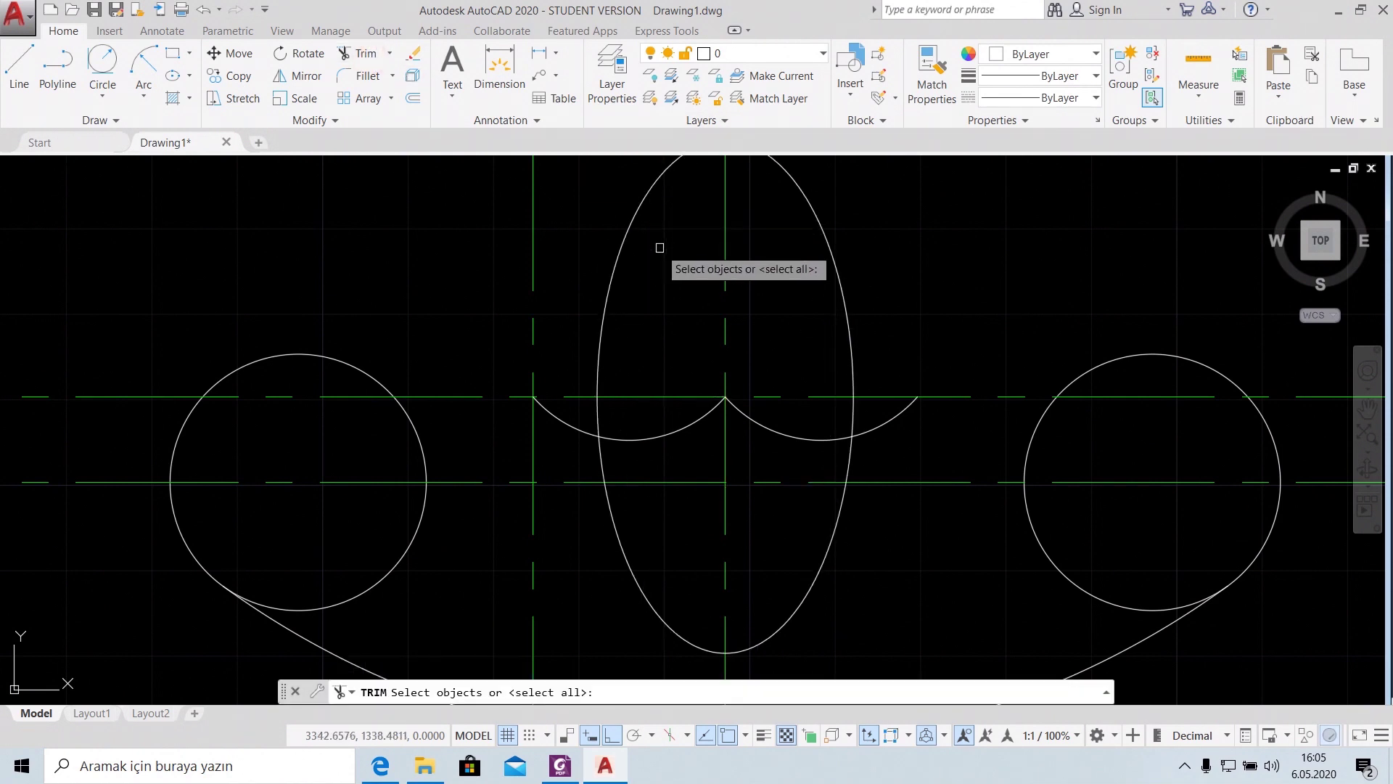
key(Return)
click(623, 241)
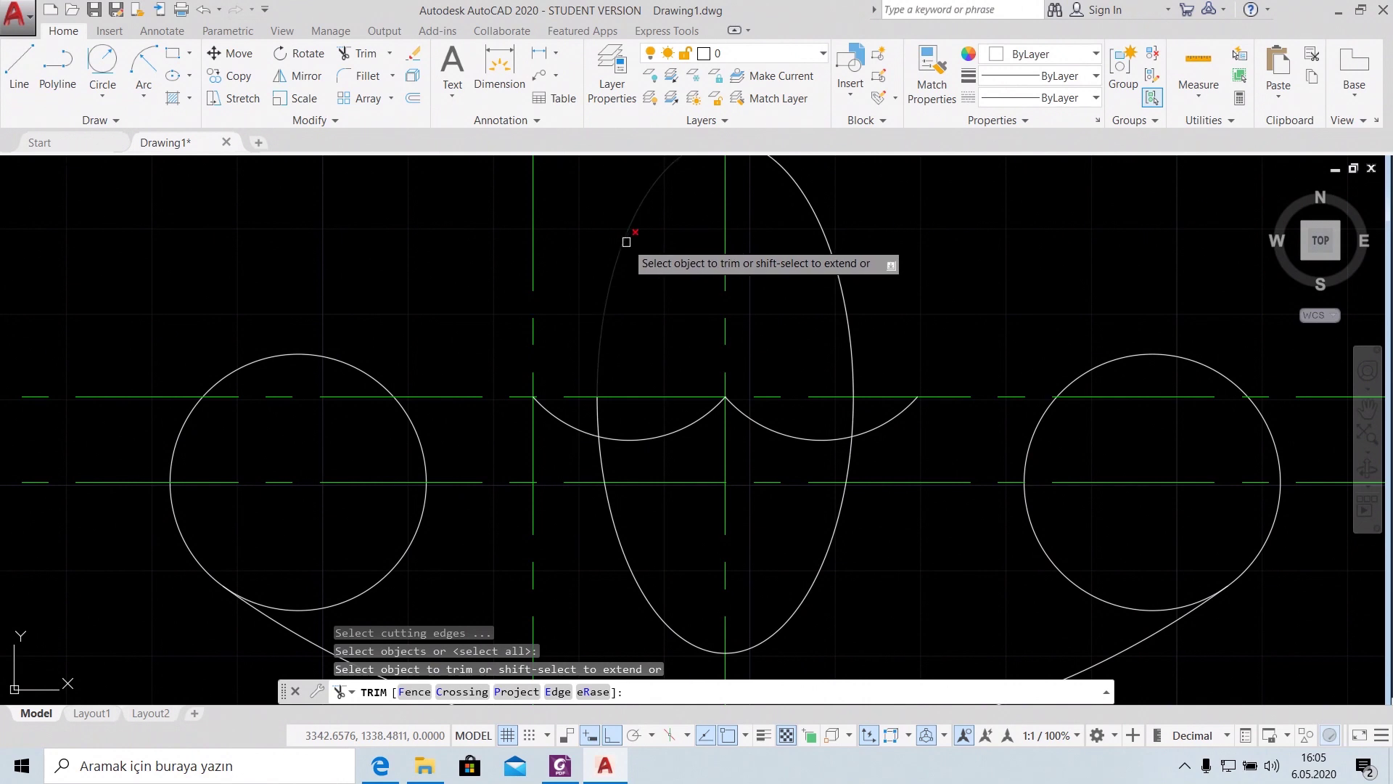
click(832, 240)
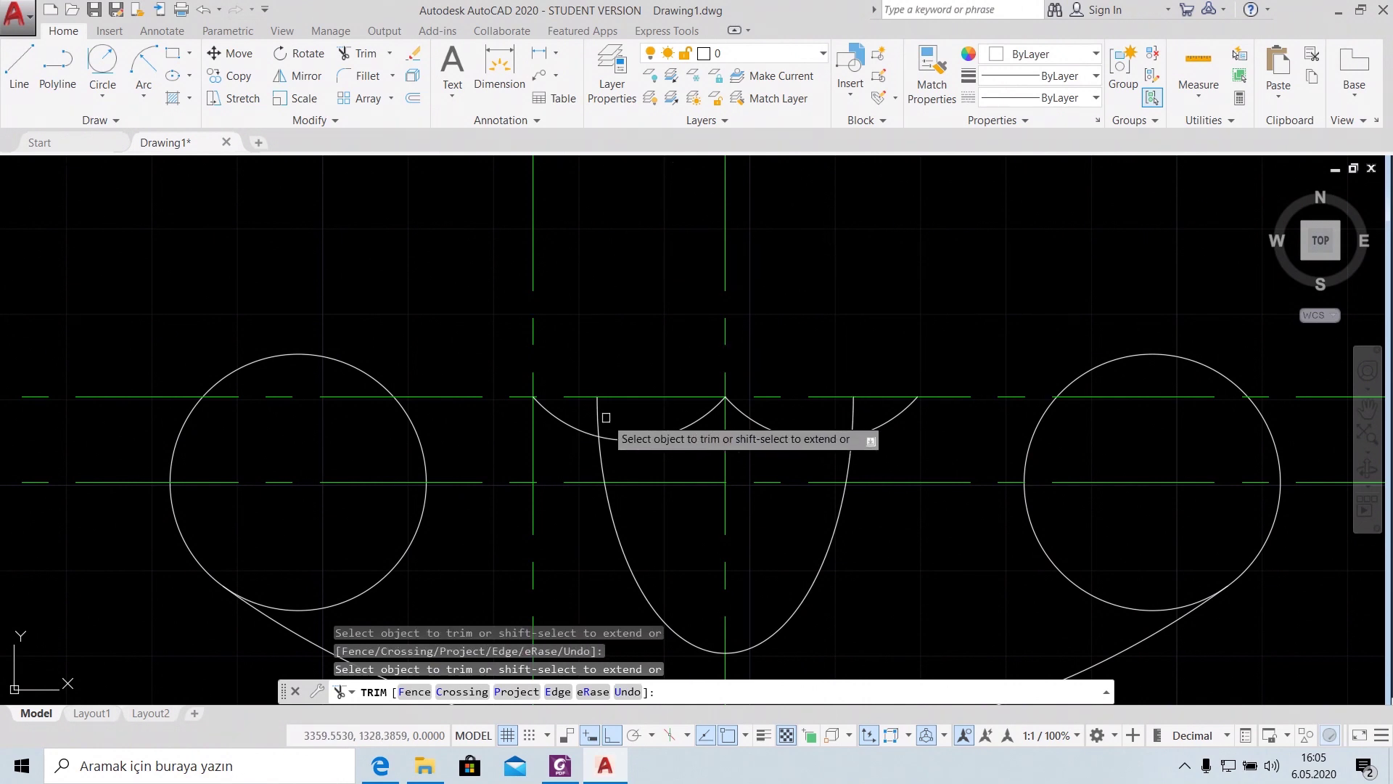
click(852, 405)
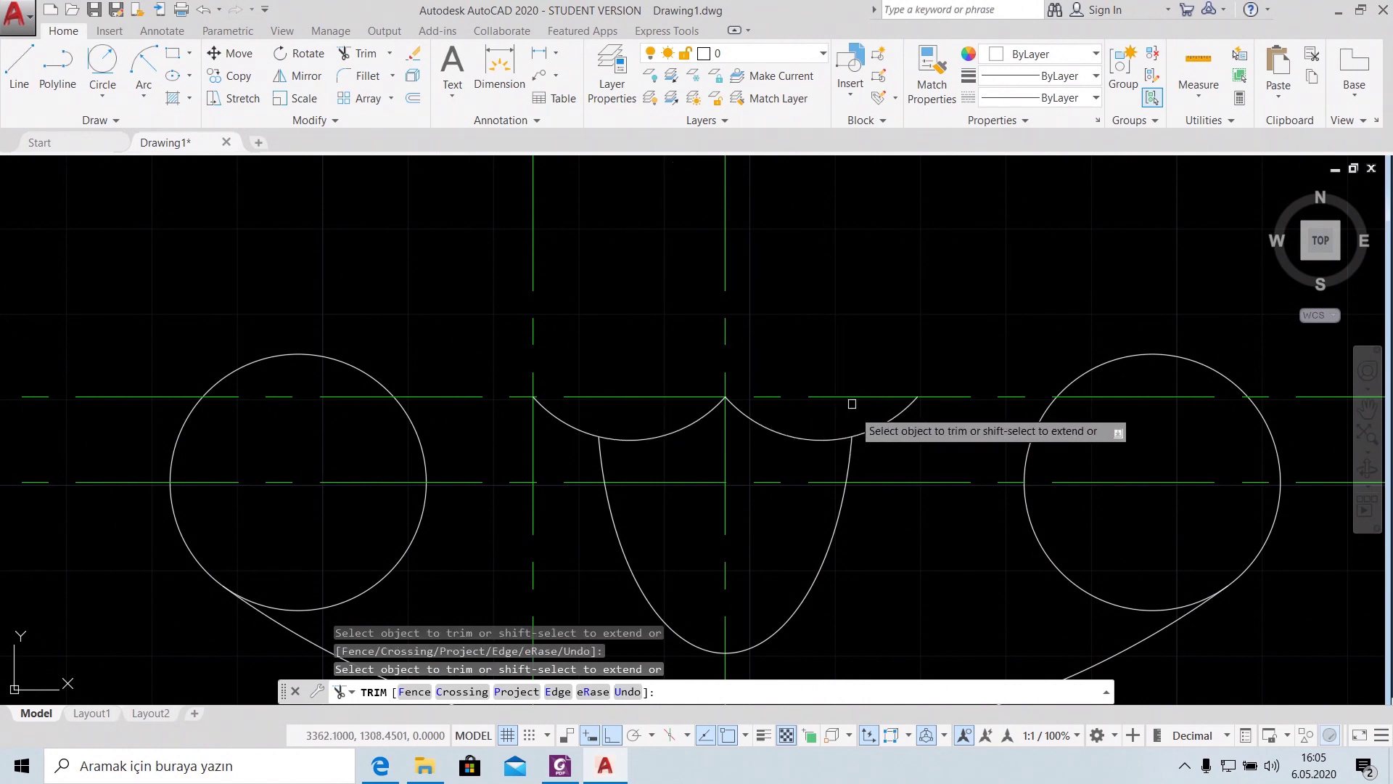
key(Escape)
Delete the vertical and upper horizontal centre lines, then bring up the PDF reference
scroll(822, 302, down, 3)
scroll(774, 307, up, 2)
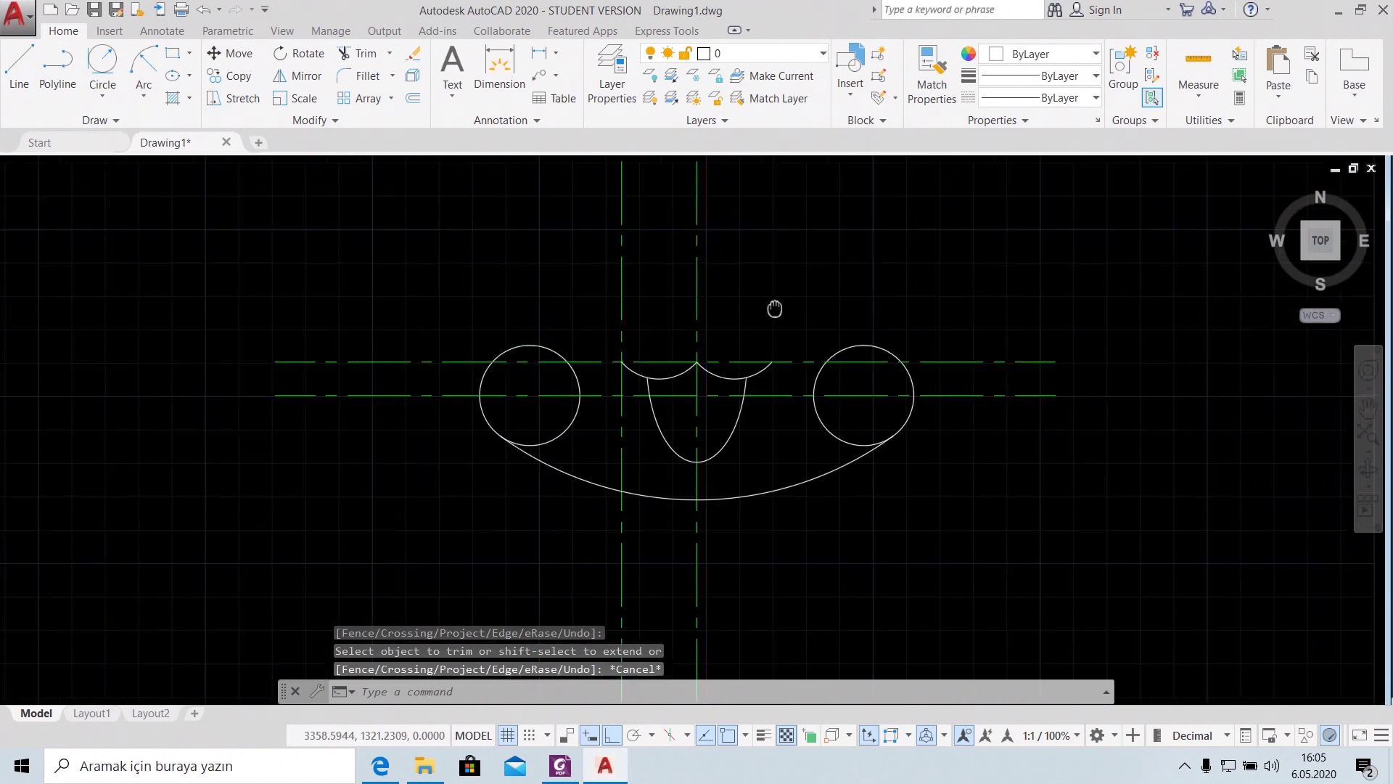
scroll(657, 463, down, 3)
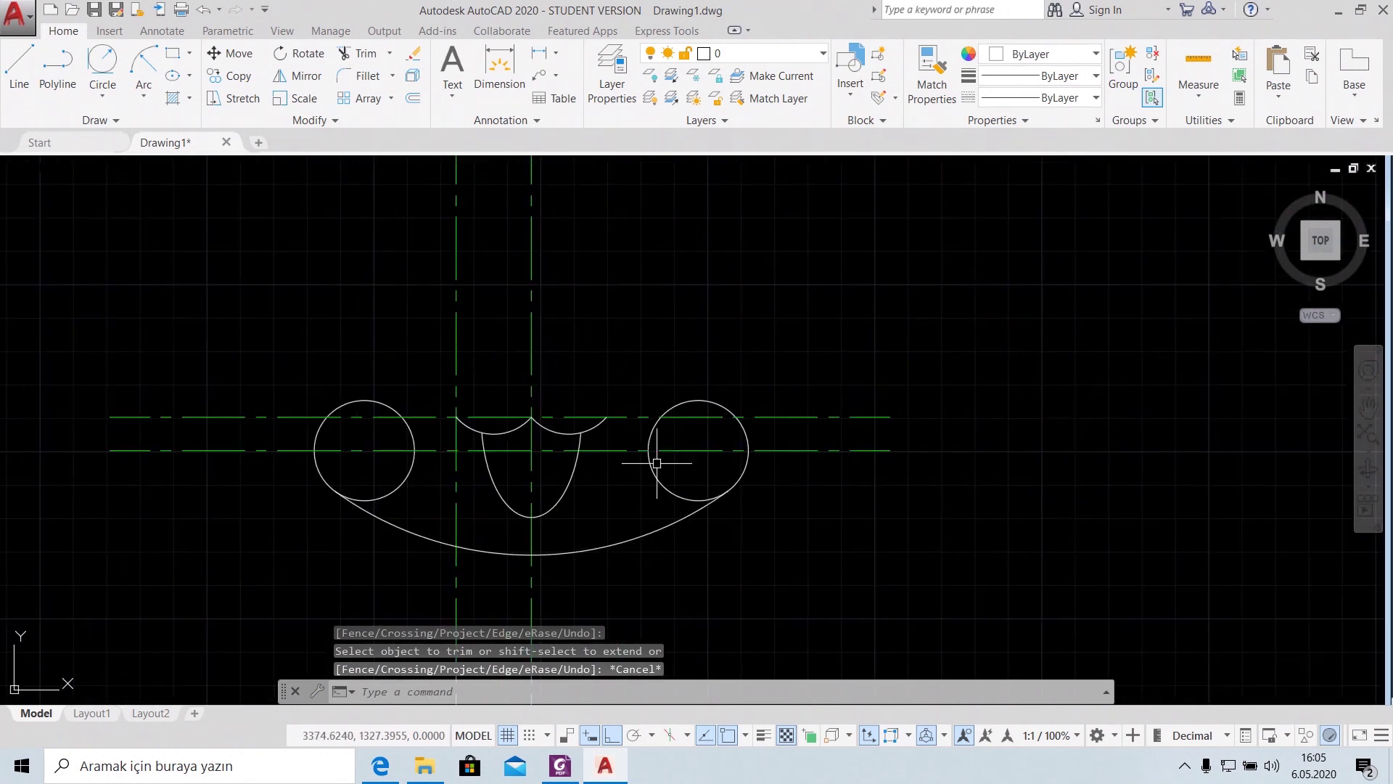
click(455, 338)
key(Delete)
click(638, 417)
key(Delete)
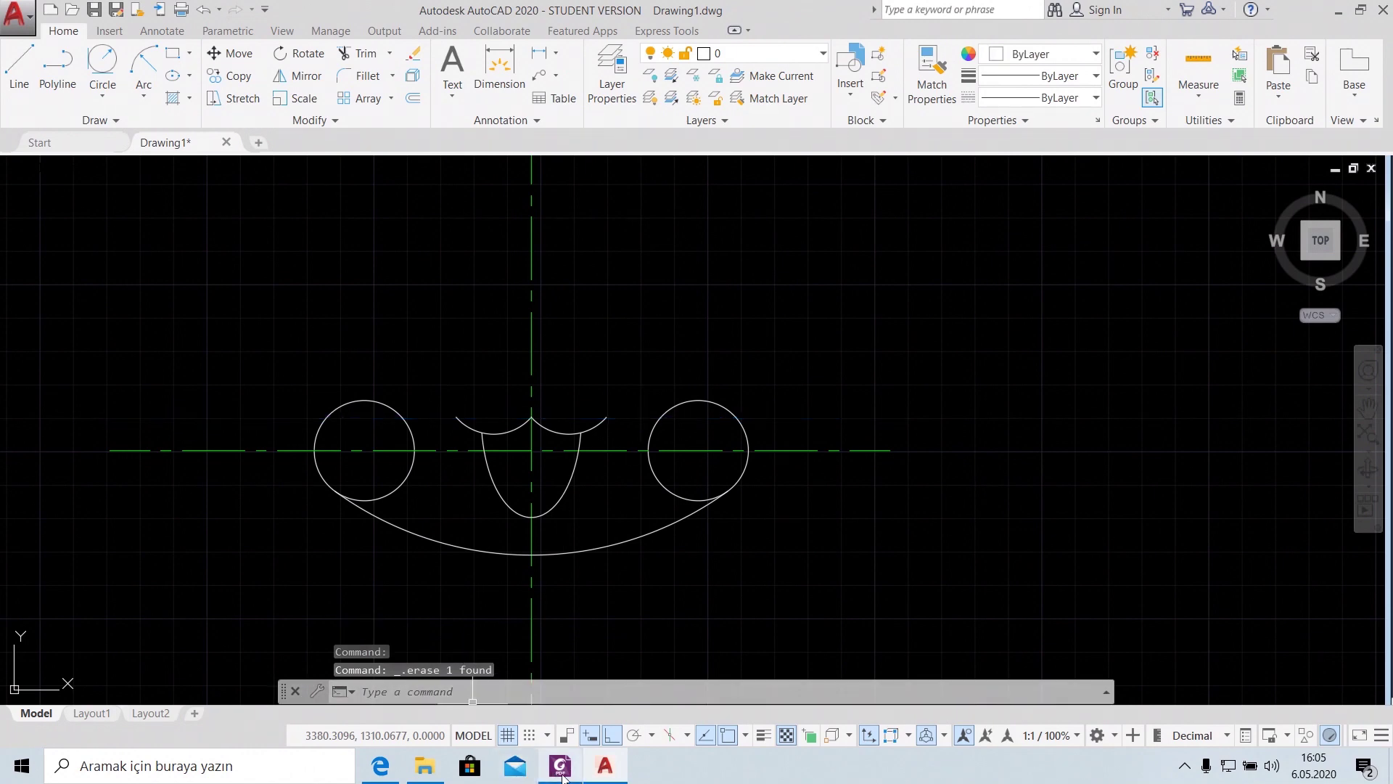
mouse_move(559, 766)
click(587, 687)
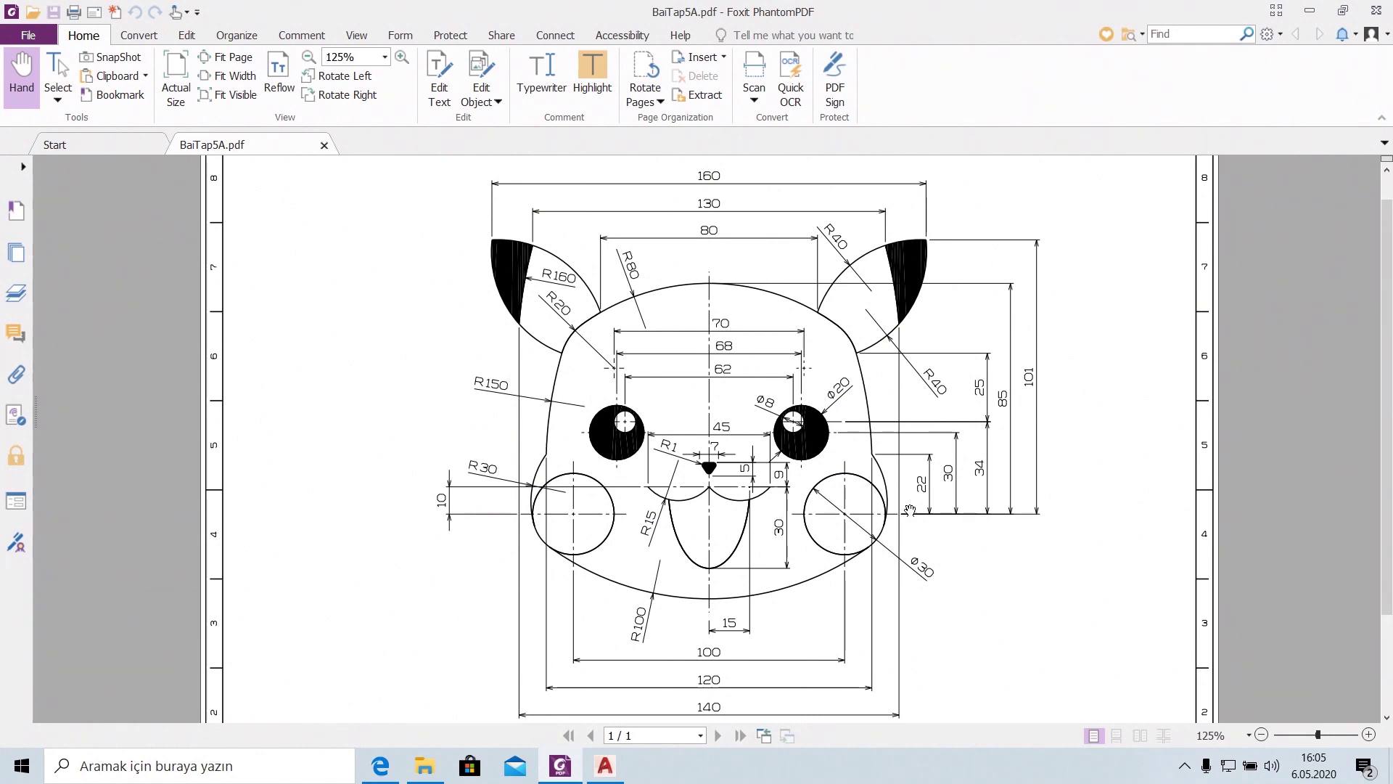
click(608, 774)
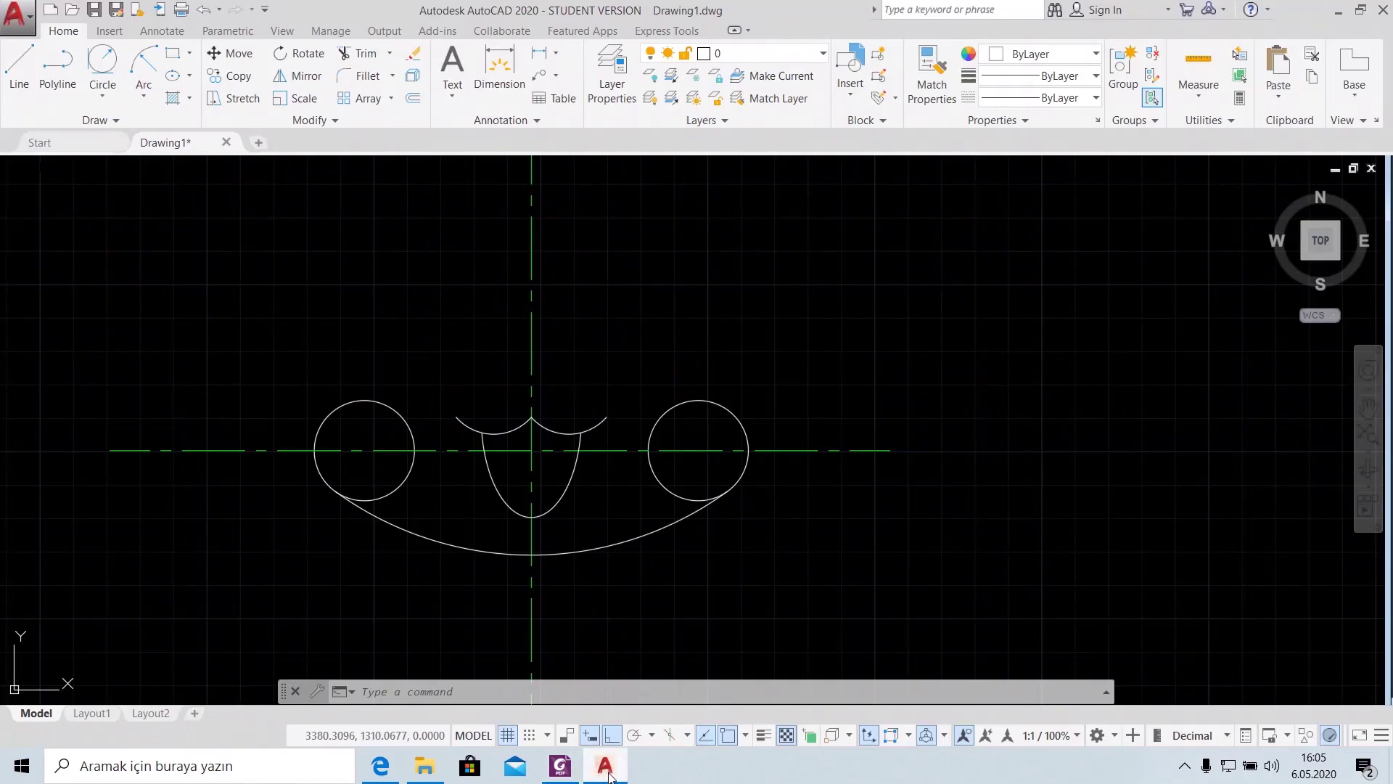
Offset the vertical centerline 60 units to the right
text(of)
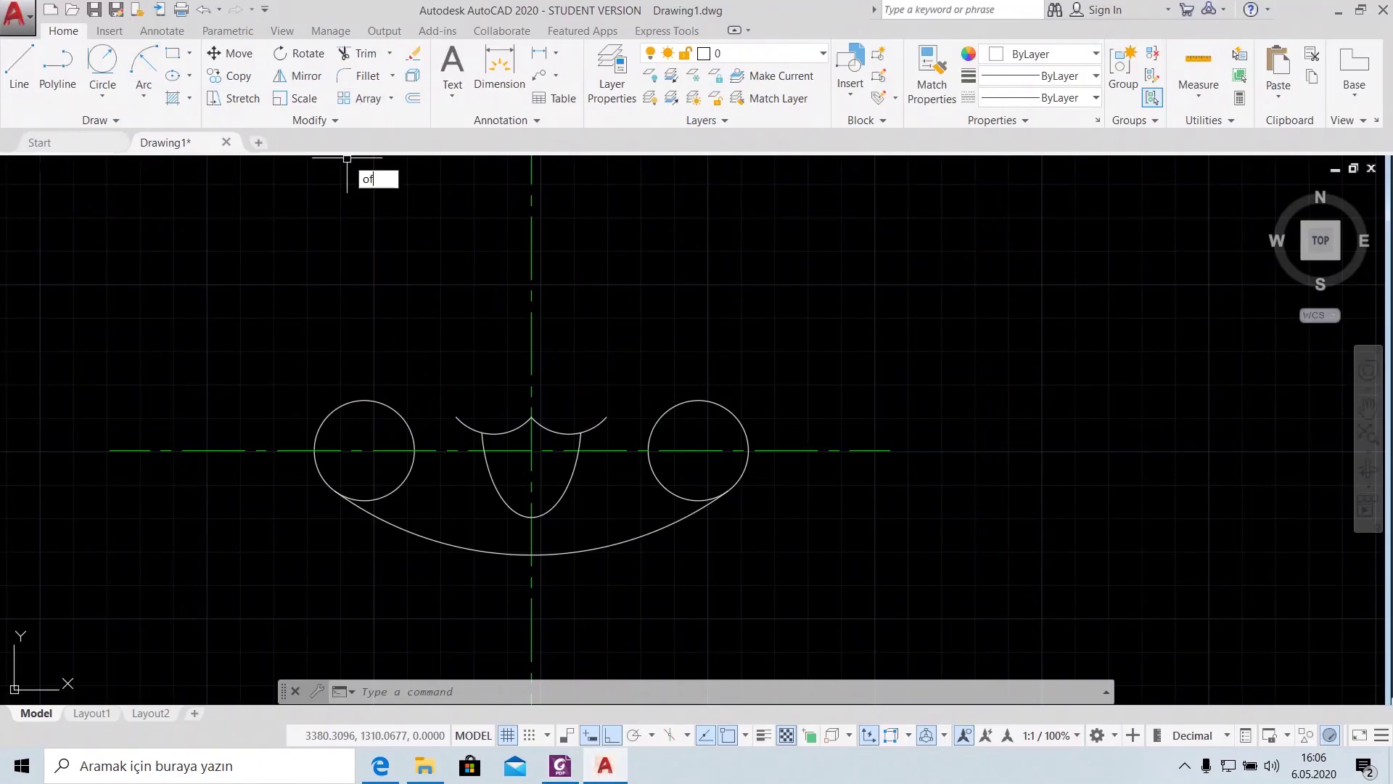
key(Return)
text(60)
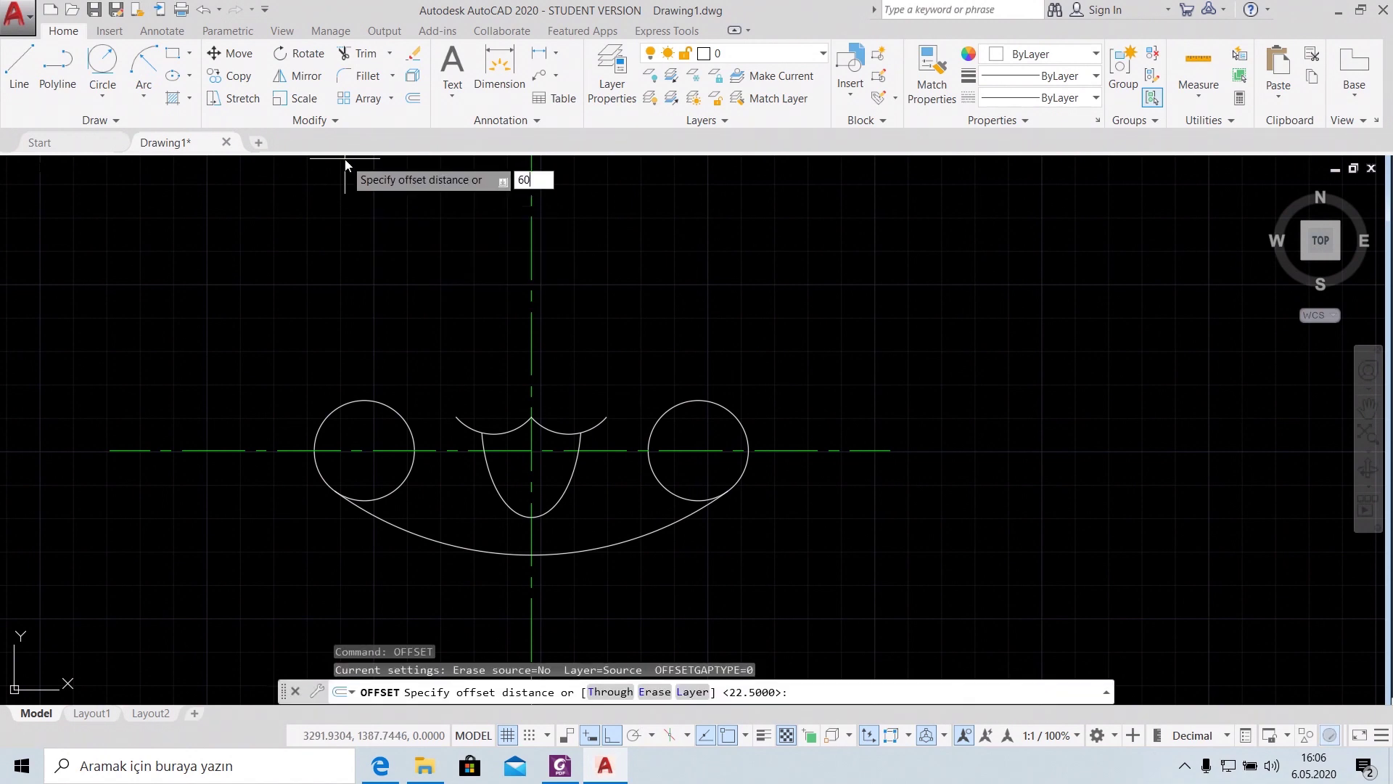
key(Return)
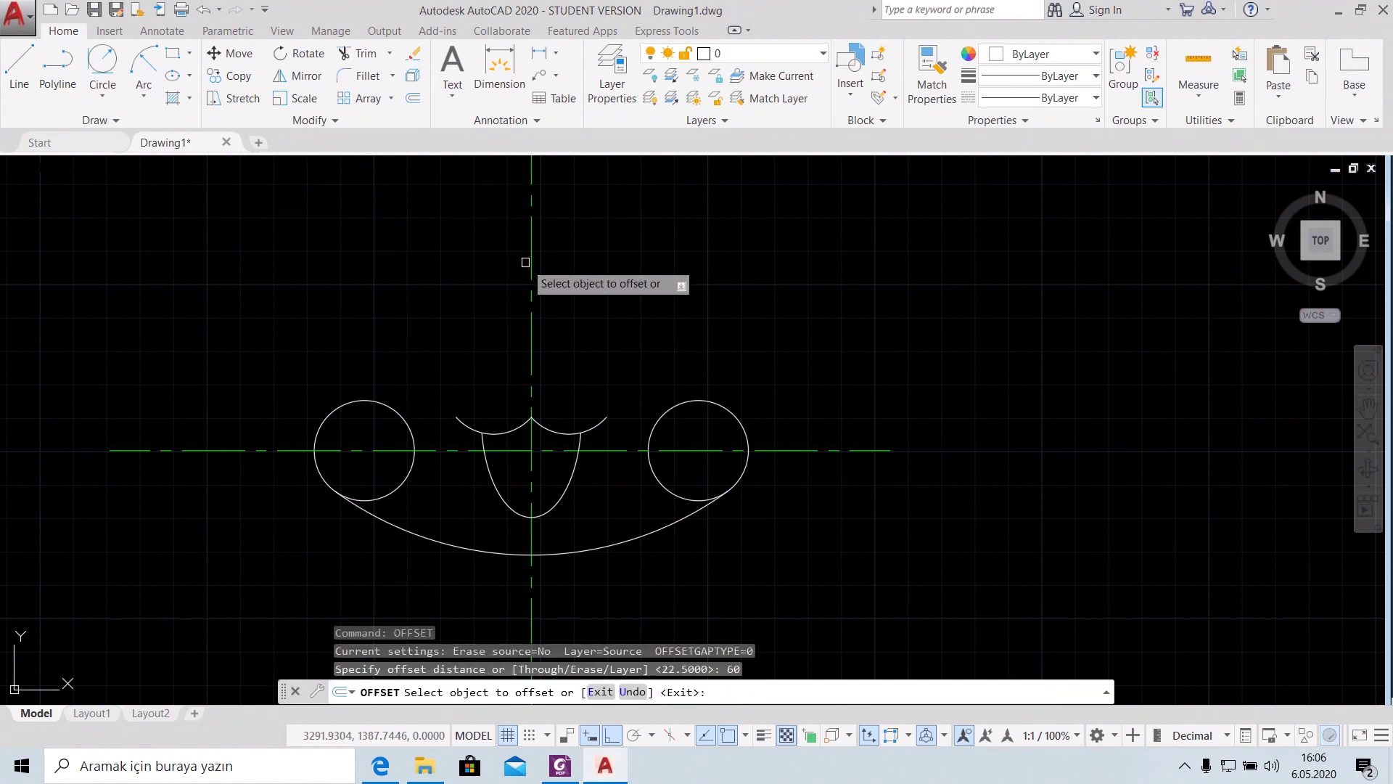
click(531, 268)
click(902, 267)
key(Escape)
Offset the horizontal centerline 22 units upward, then switch to the PDF reference
text(o)
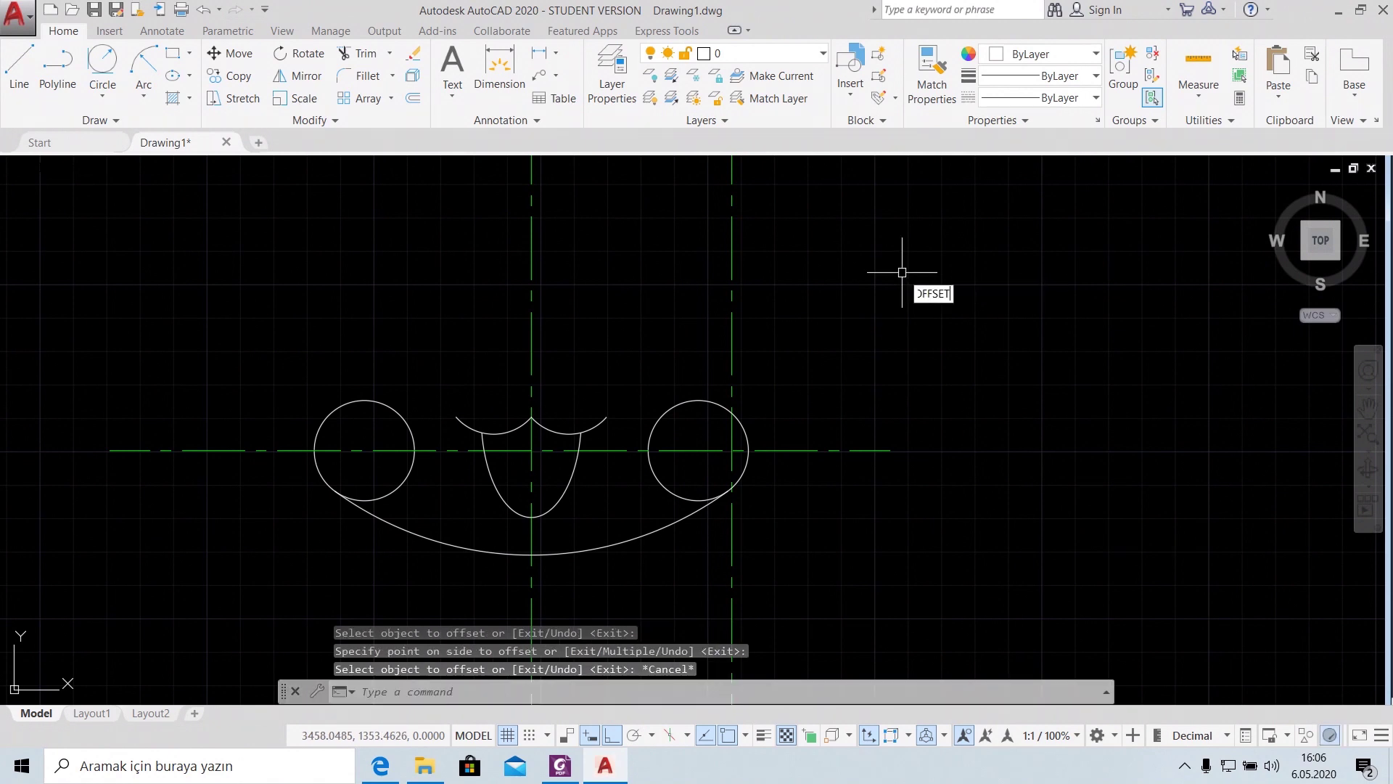
key(Return)
text(22)
key(Return)
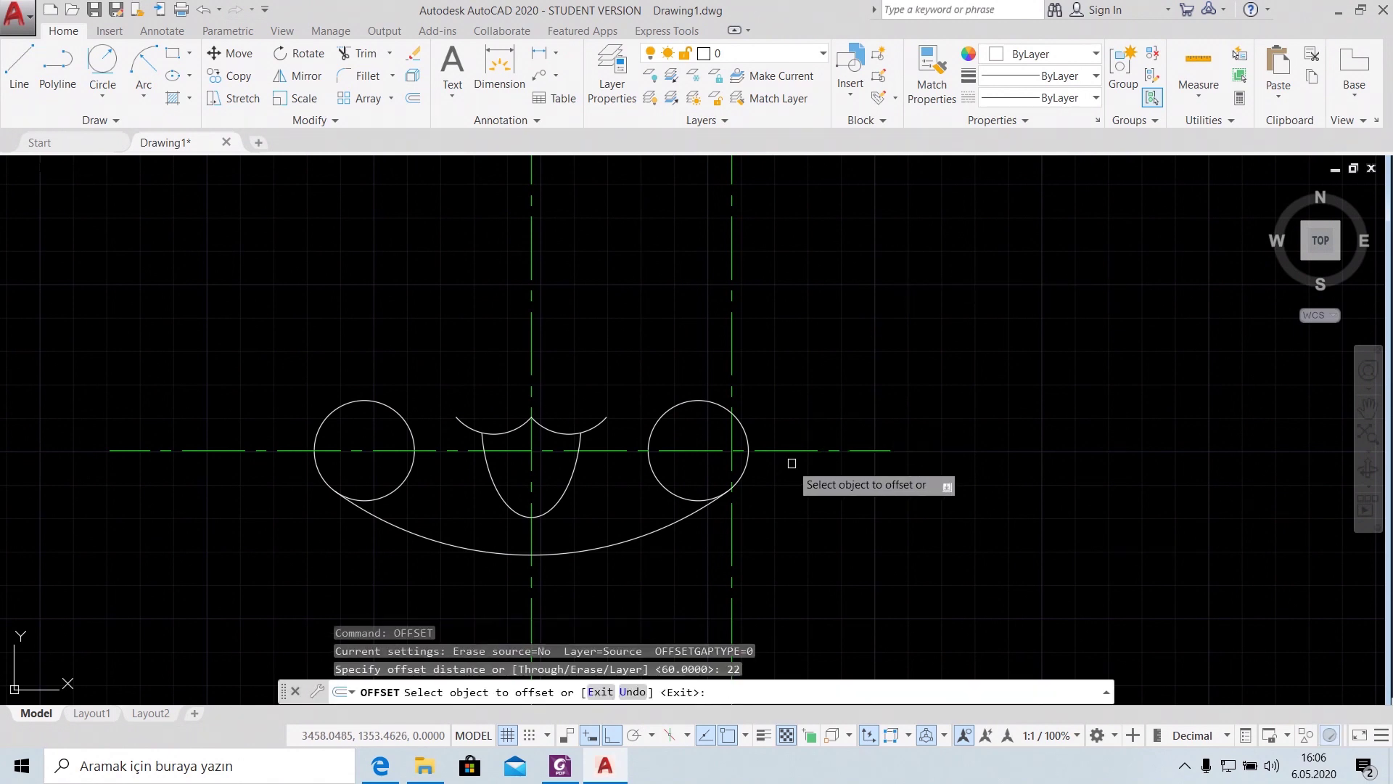
click(804, 450)
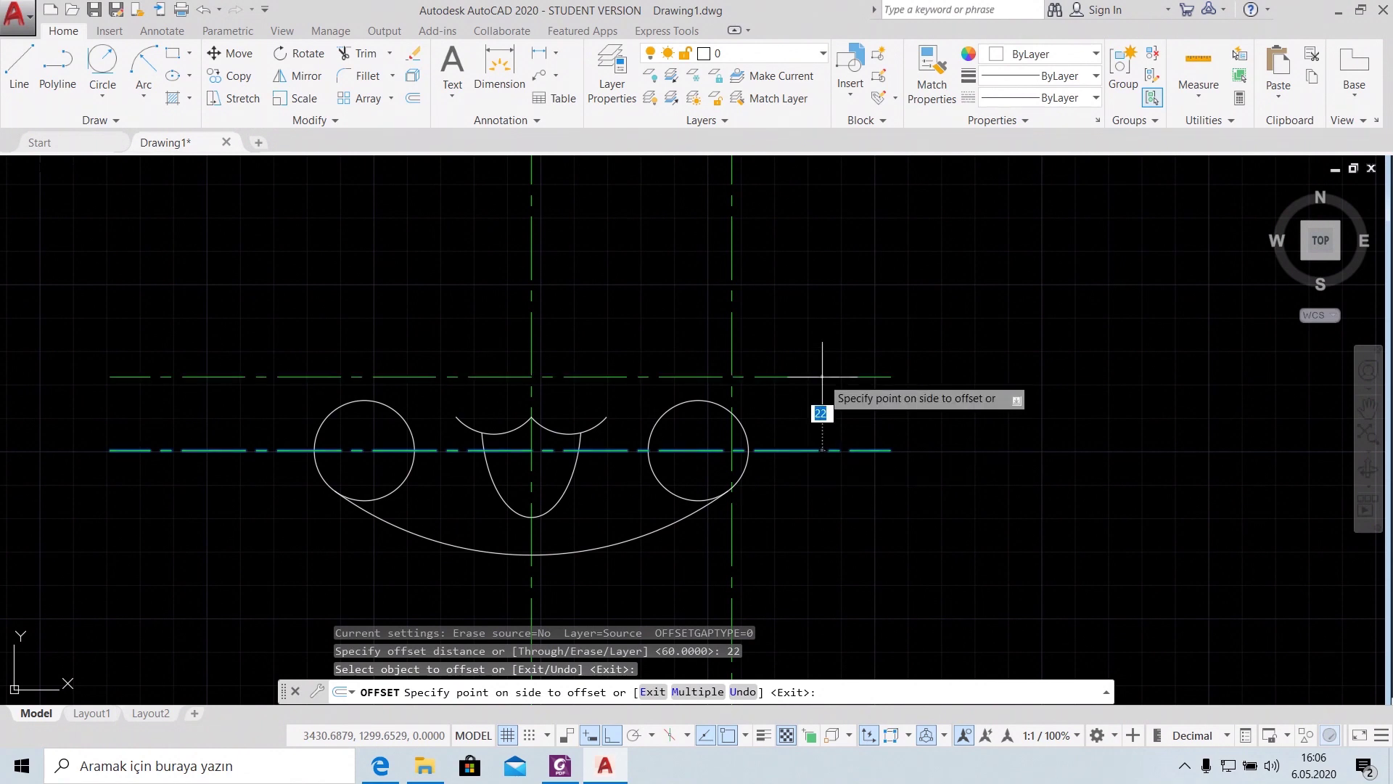
click(824, 327)
key(Return)
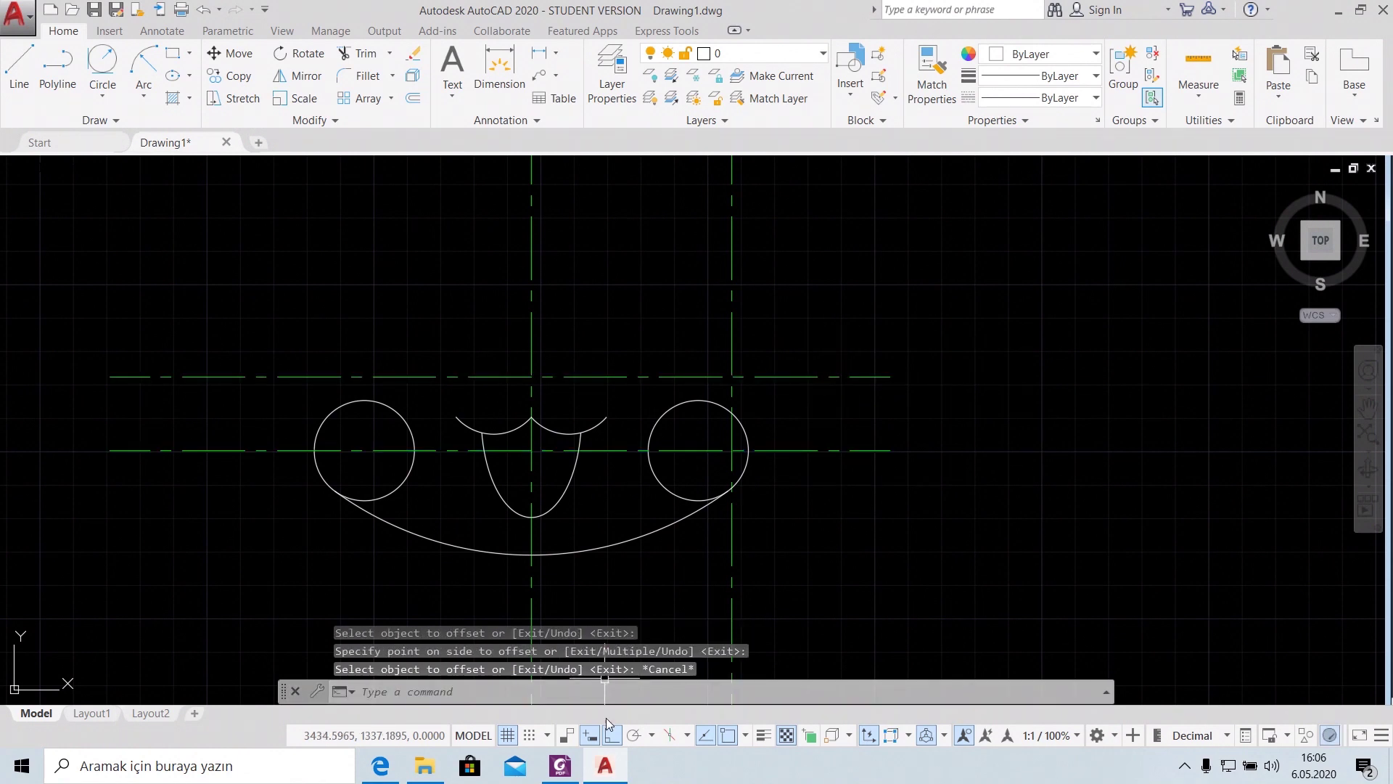
click(560, 766)
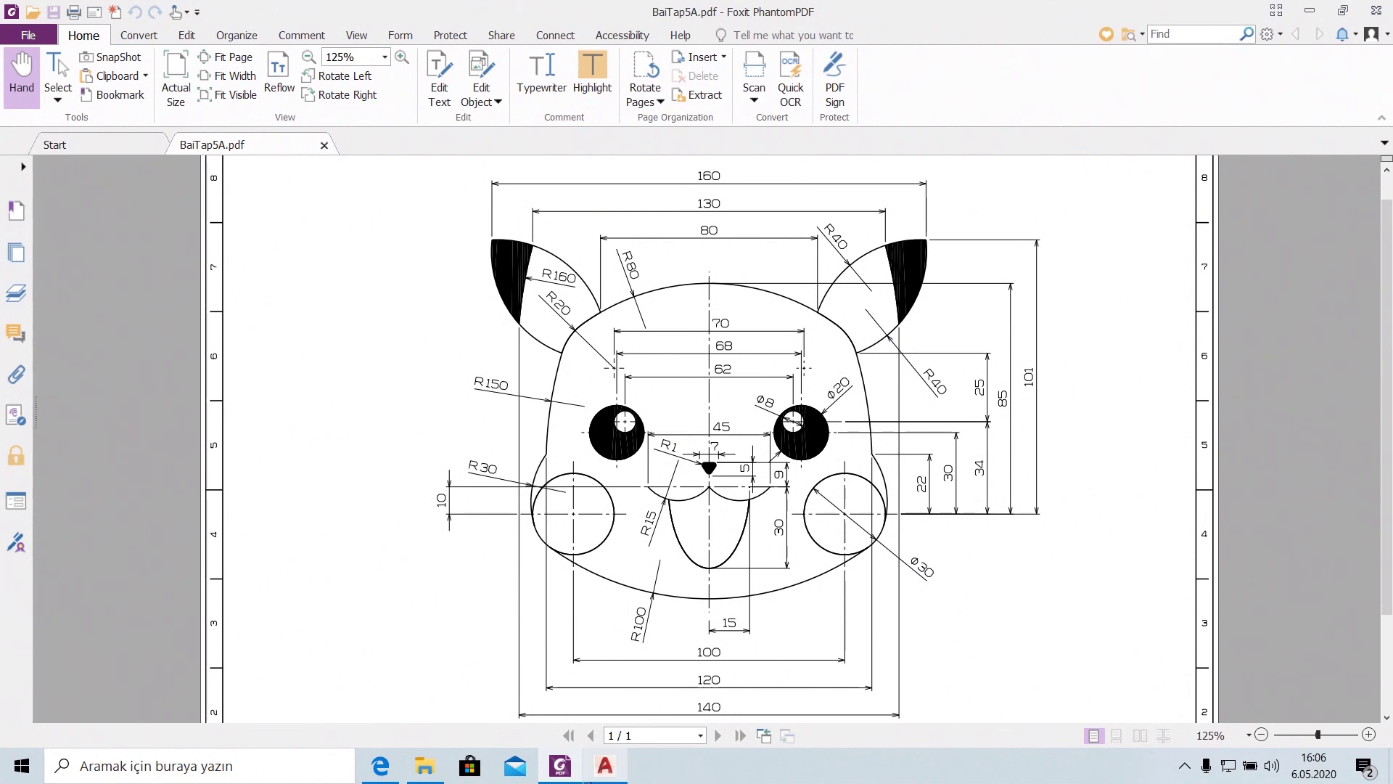
Return from the BaiTap5A.pdf reference to the AutoCAD drawing
click(604, 765)
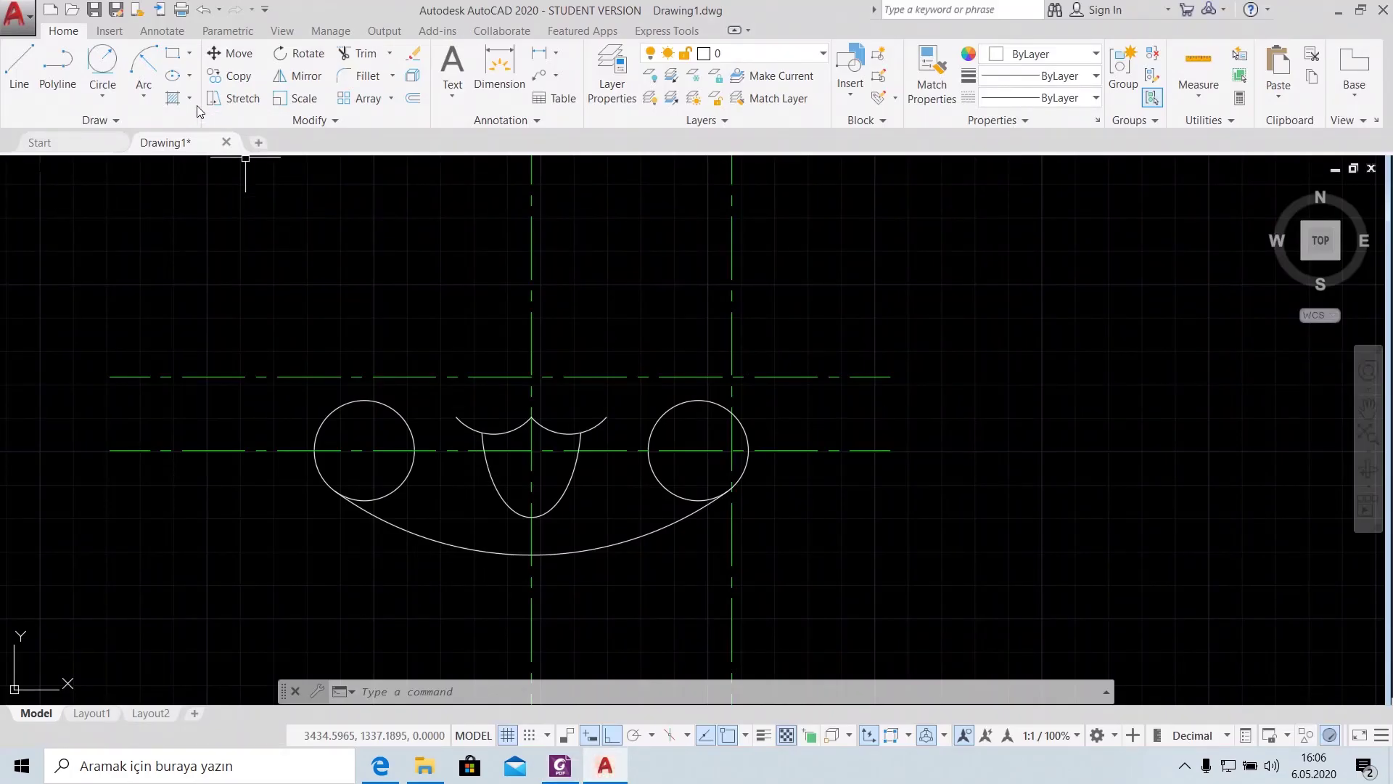
Draw a Start-End-Radius arc of radius 30 from the right cheek circle up to the guide-line crossing
click(143, 93)
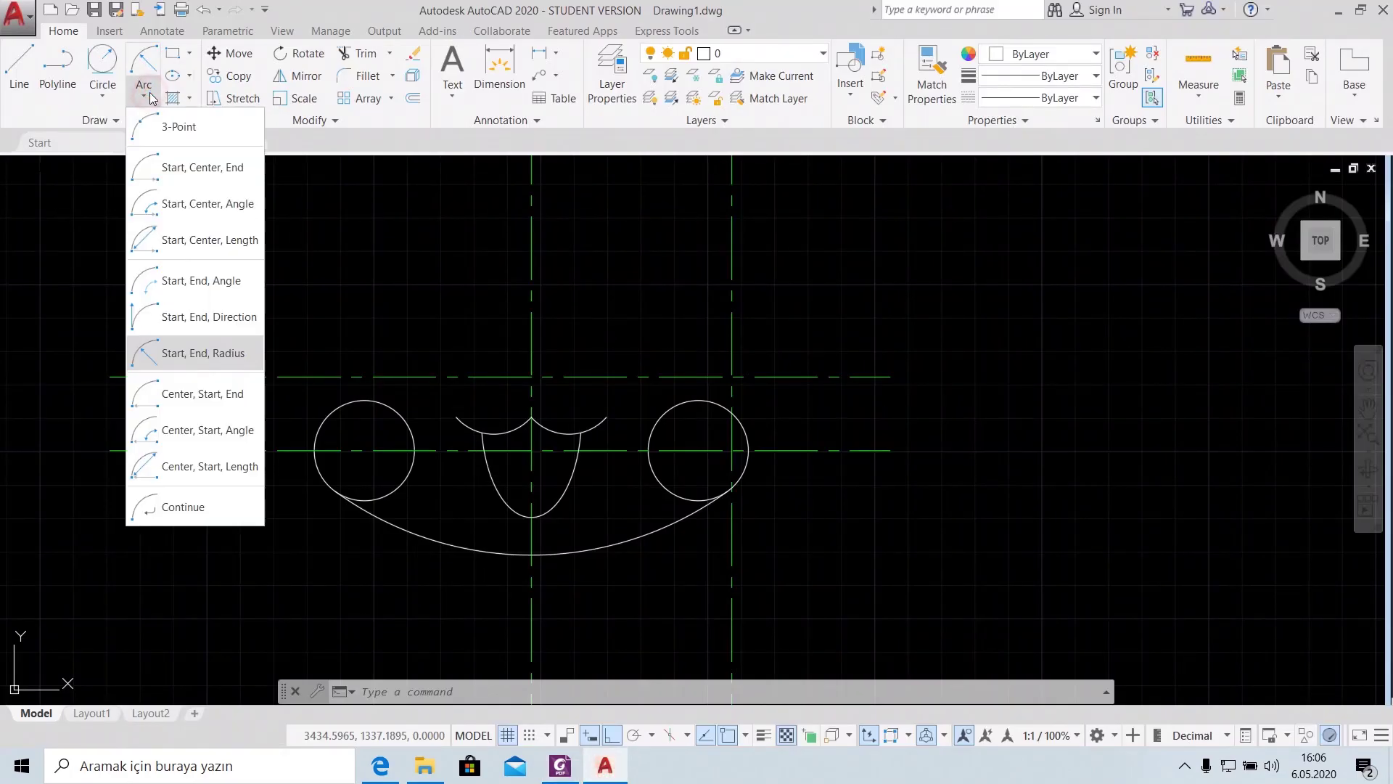
click(213, 353)
scroll(746, 461, up, 4)
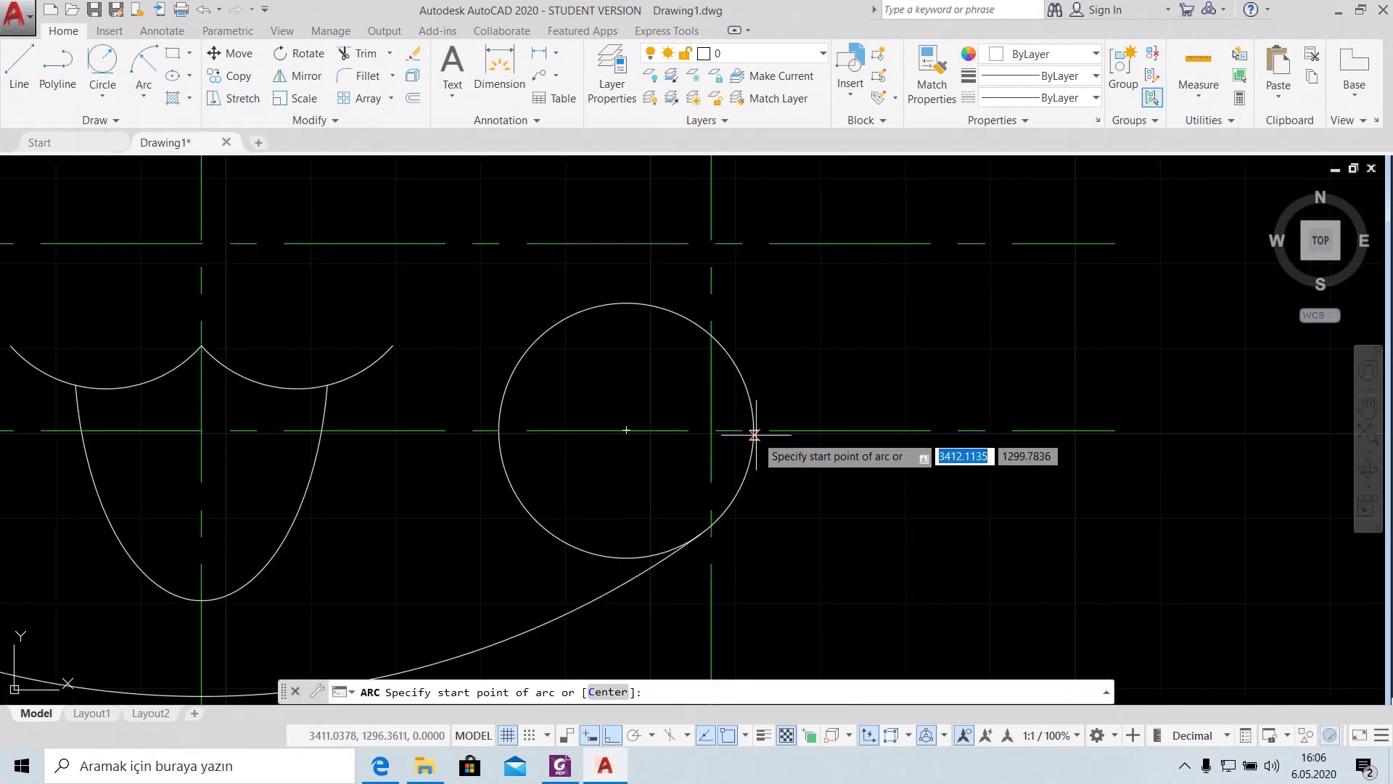
click(754, 430)
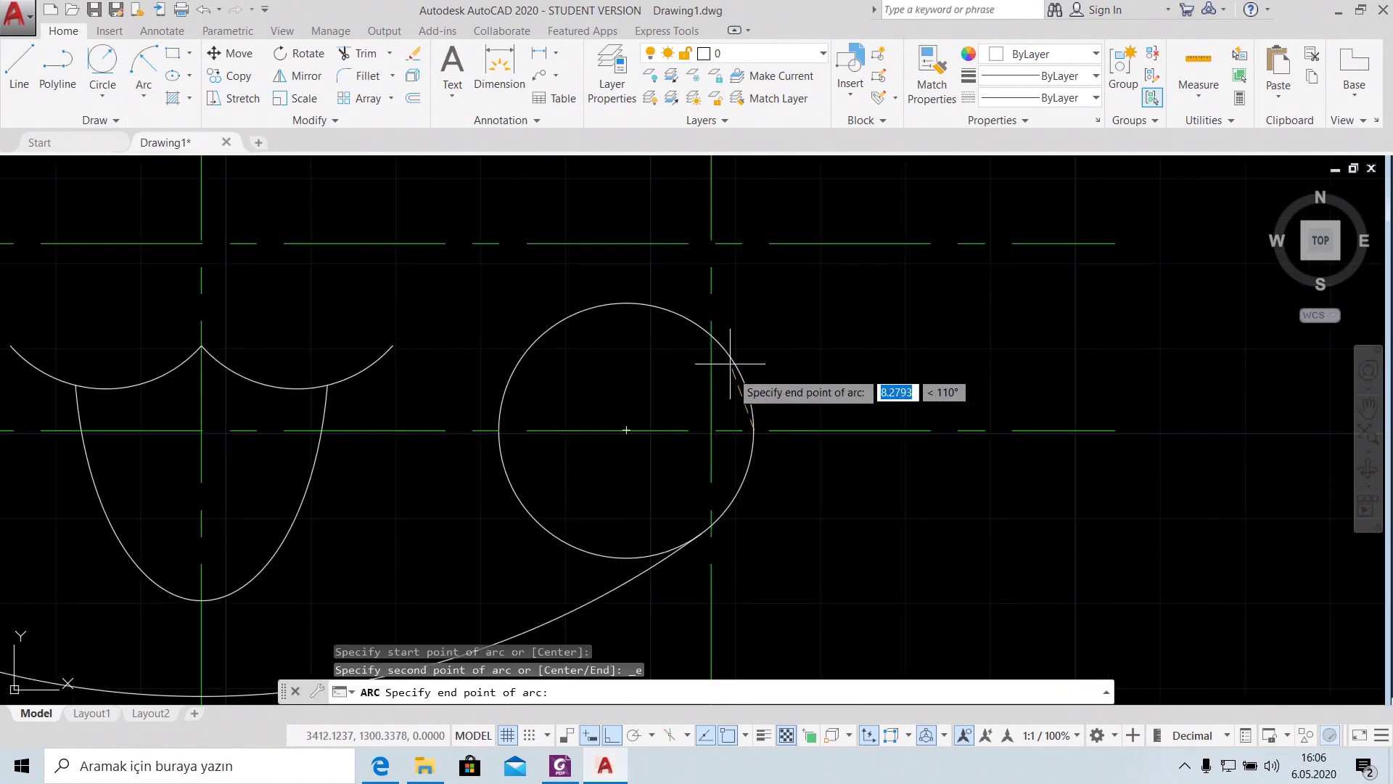
click(711, 236)
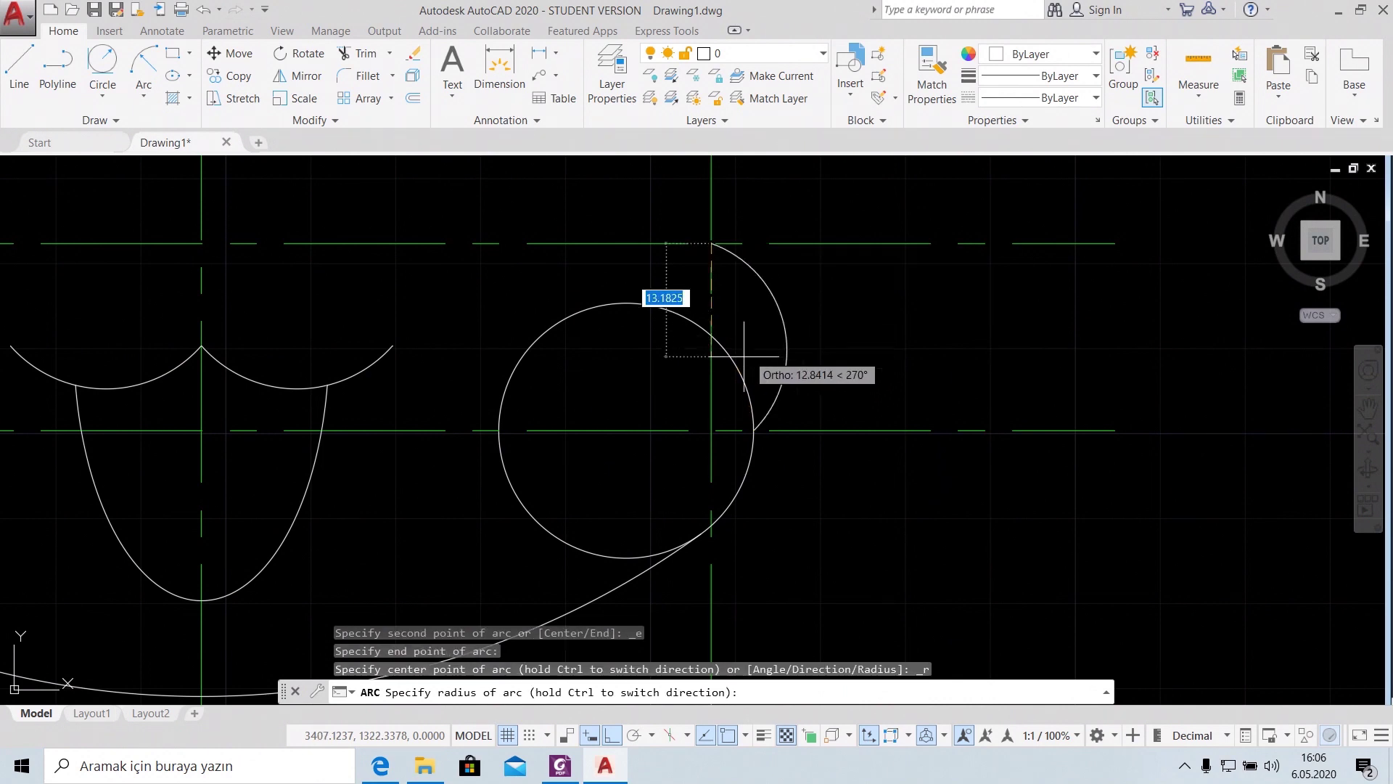
text(30)
key(Return)
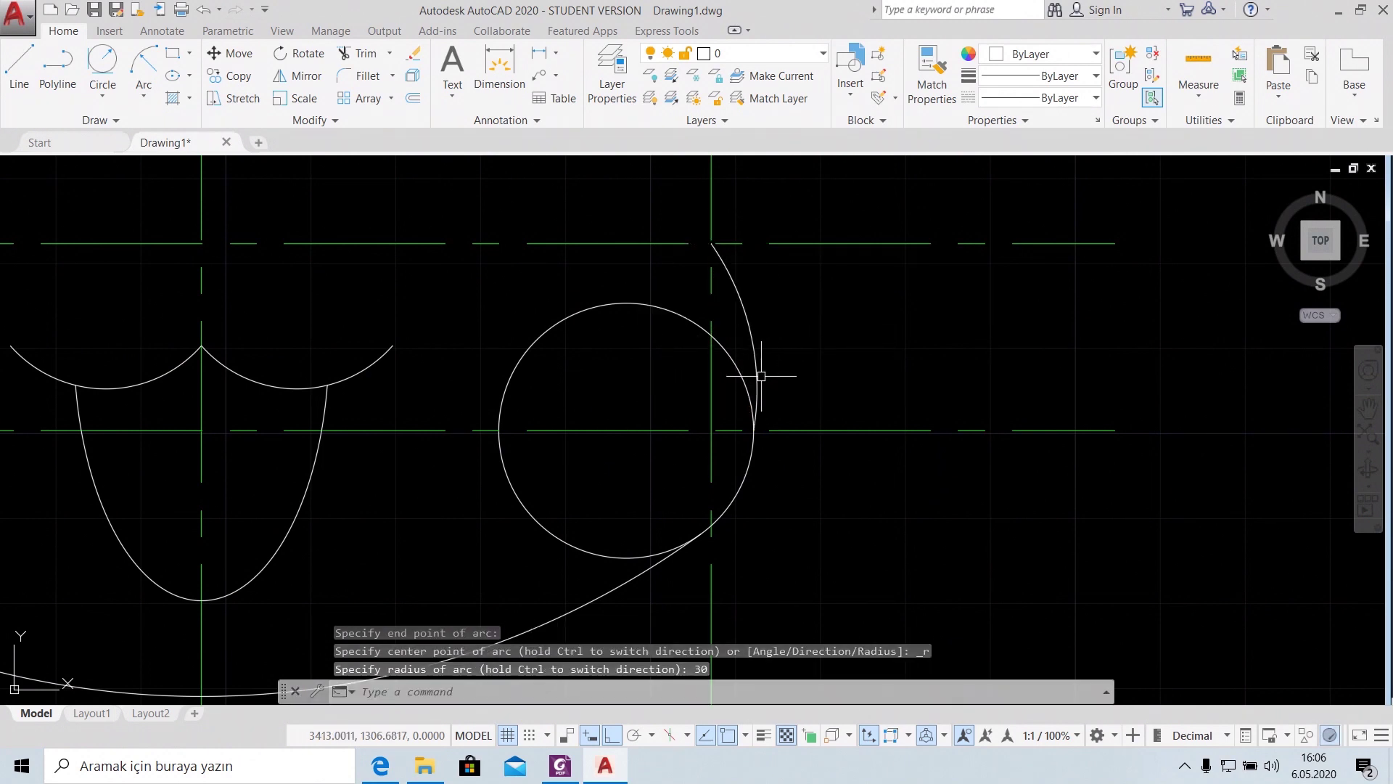
scroll(757, 313, down, 2)
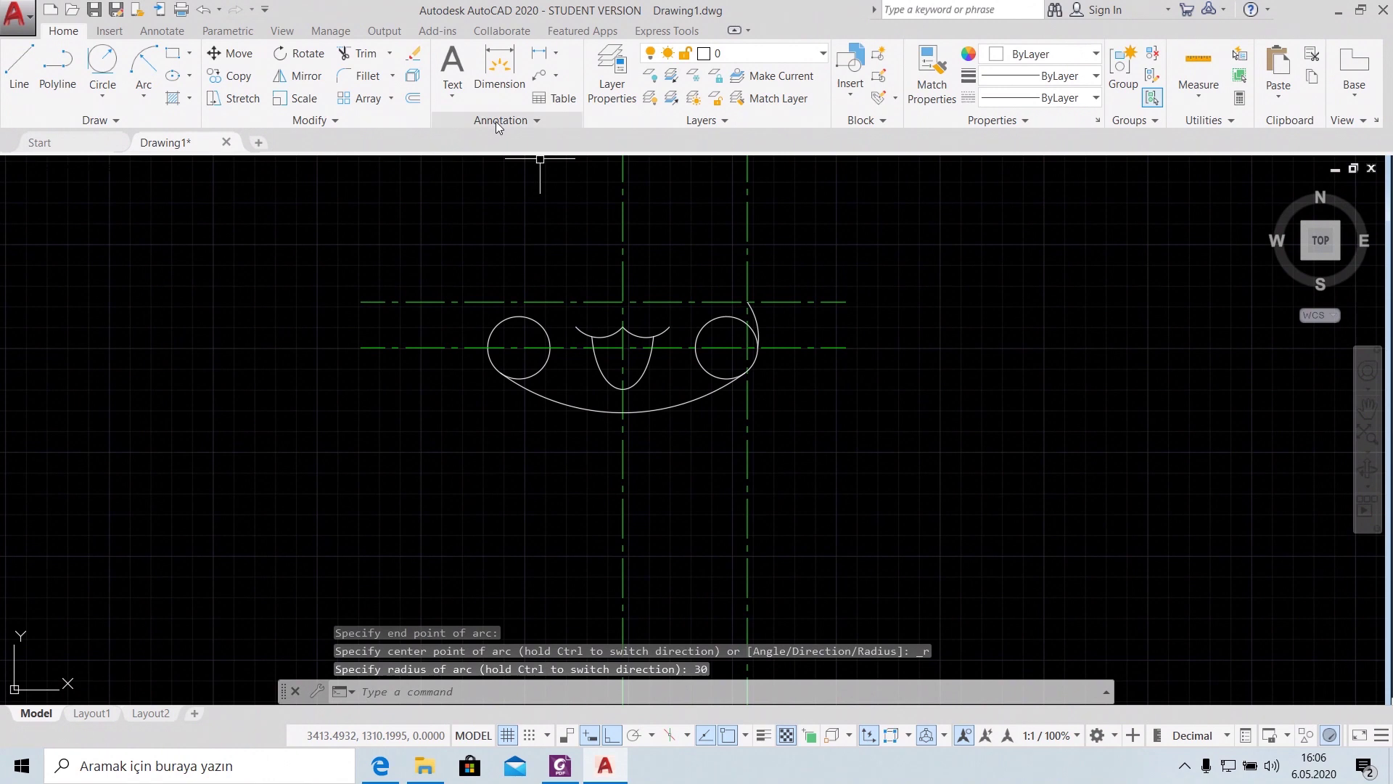
click(298, 75)
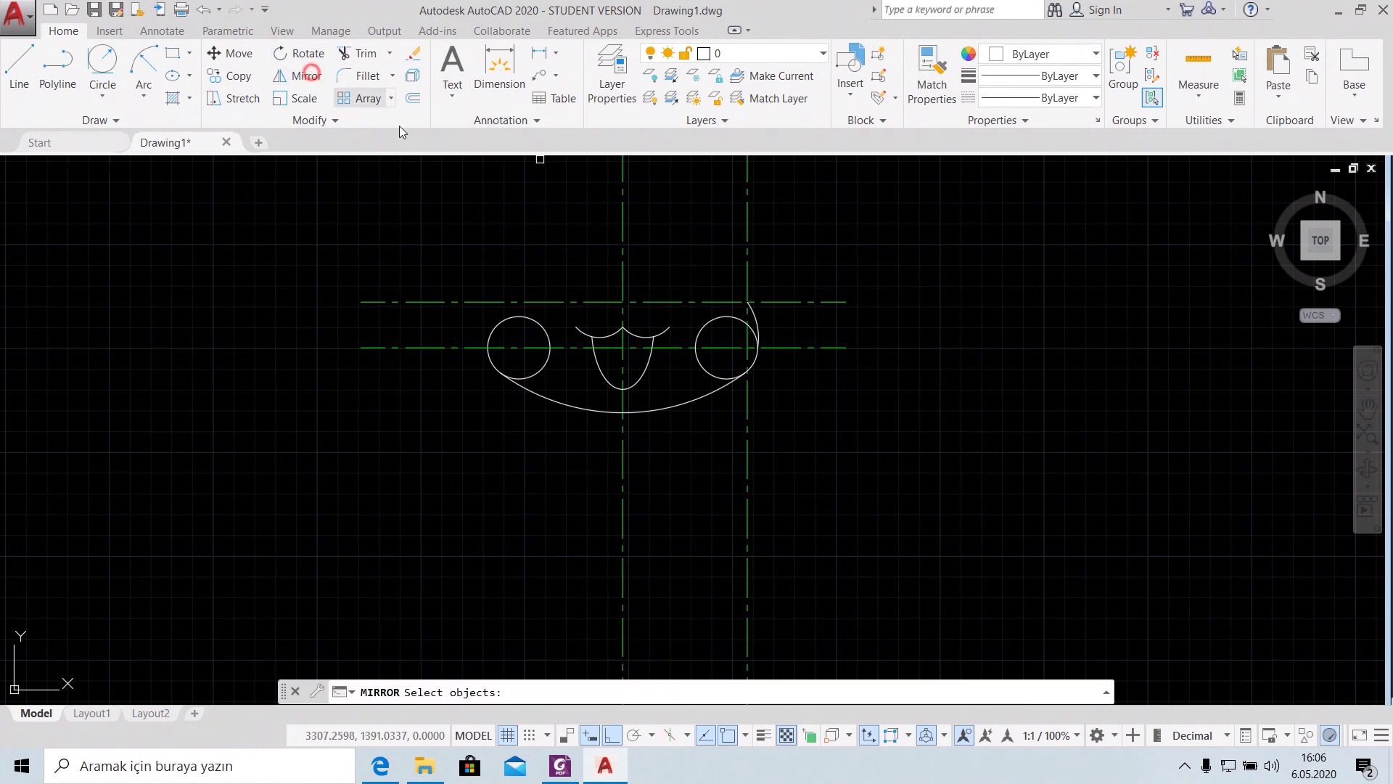
Mirror the radius-30 arc about the vertical centerline, keeping the original
click(759, 321)
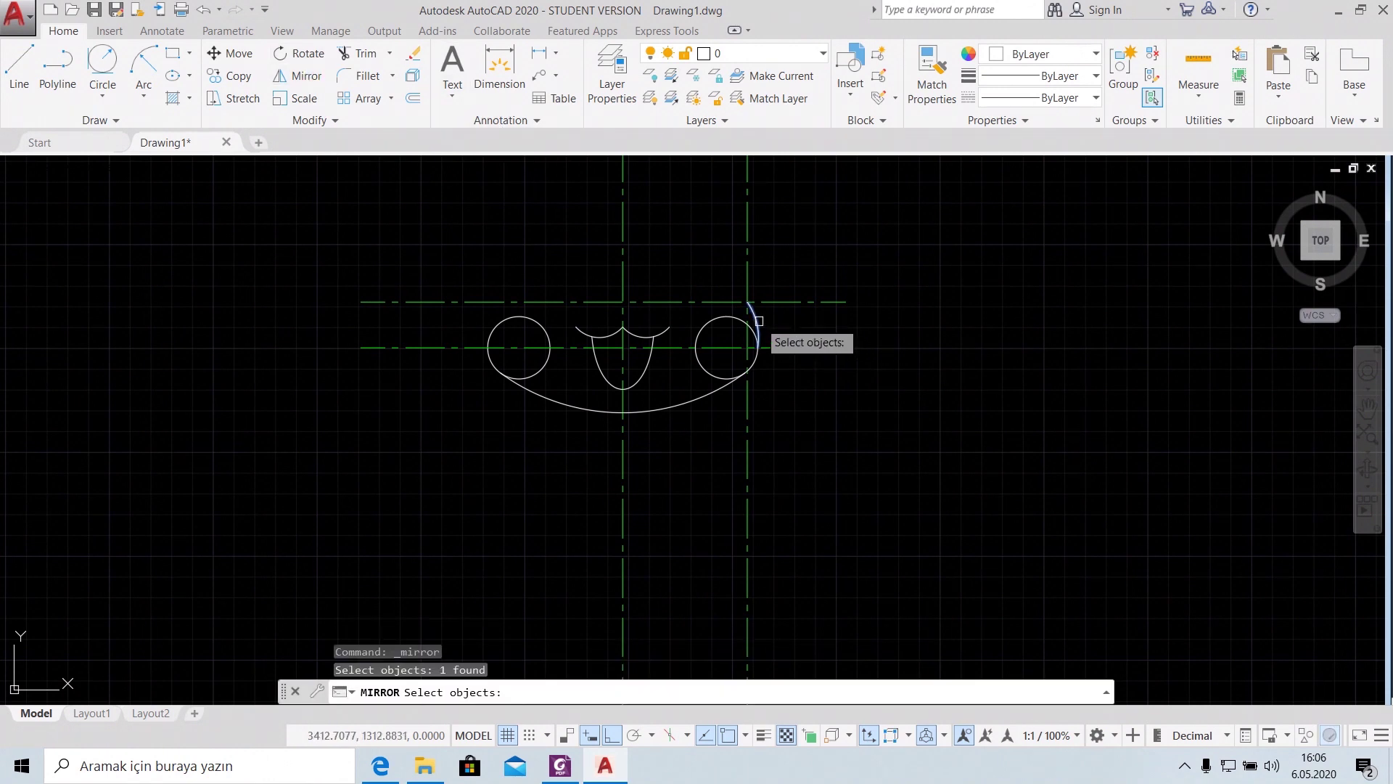
key(Return)
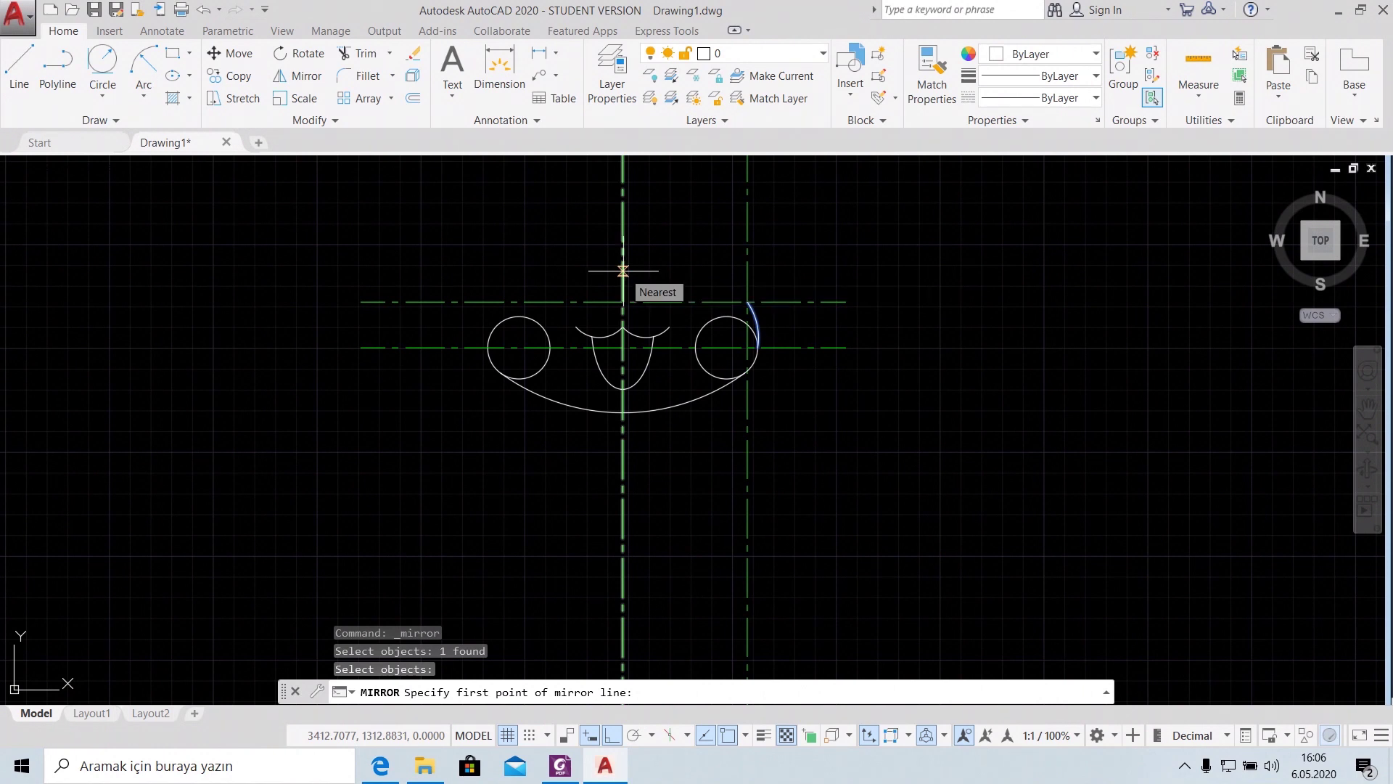
click(622, 271)
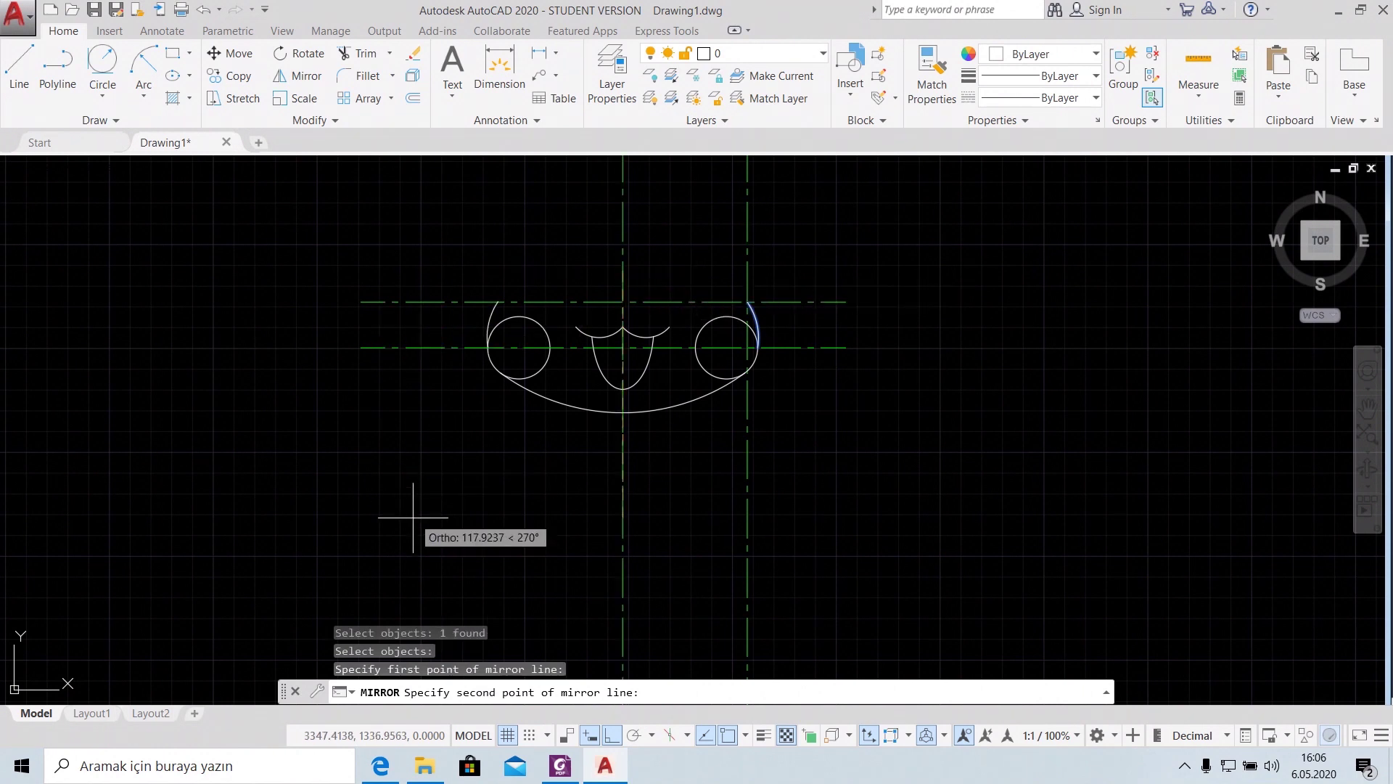
click(509, 532)
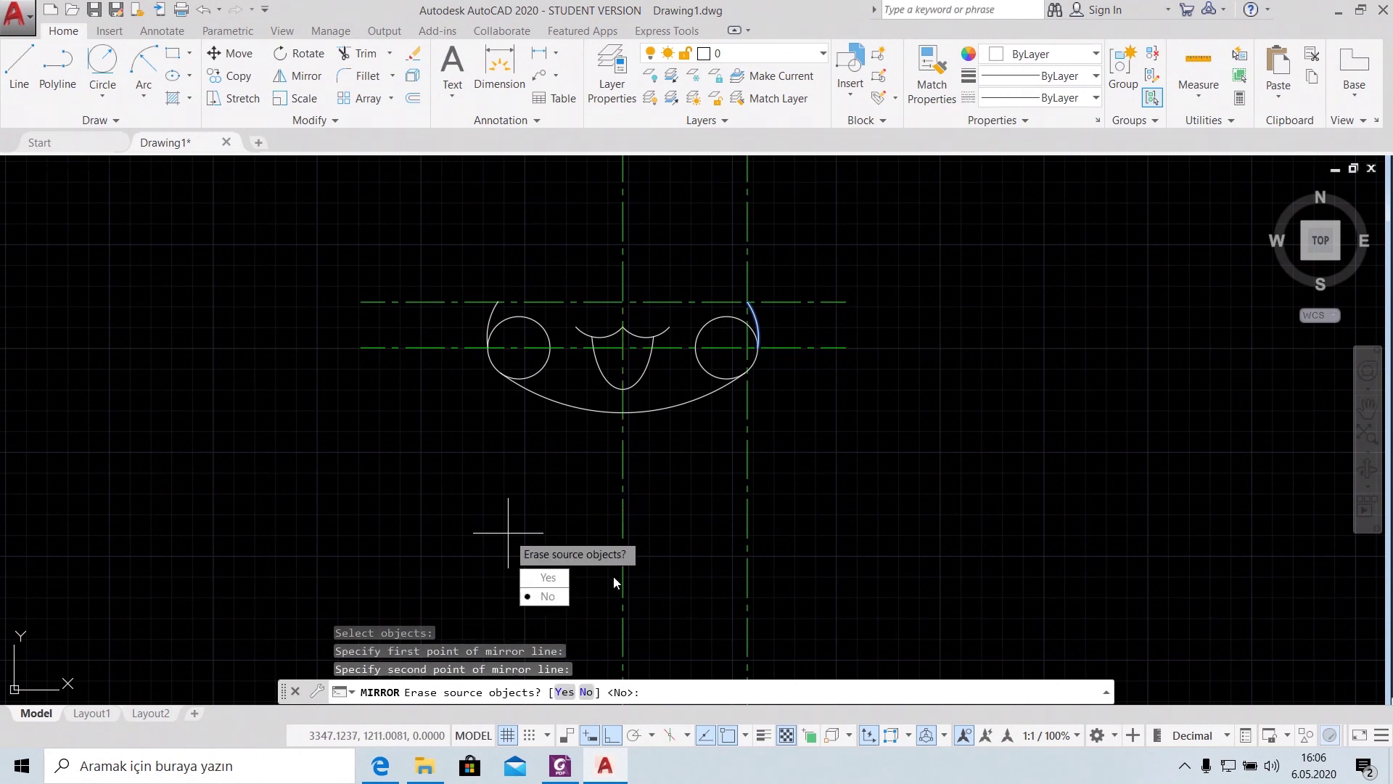
click(562, 603)
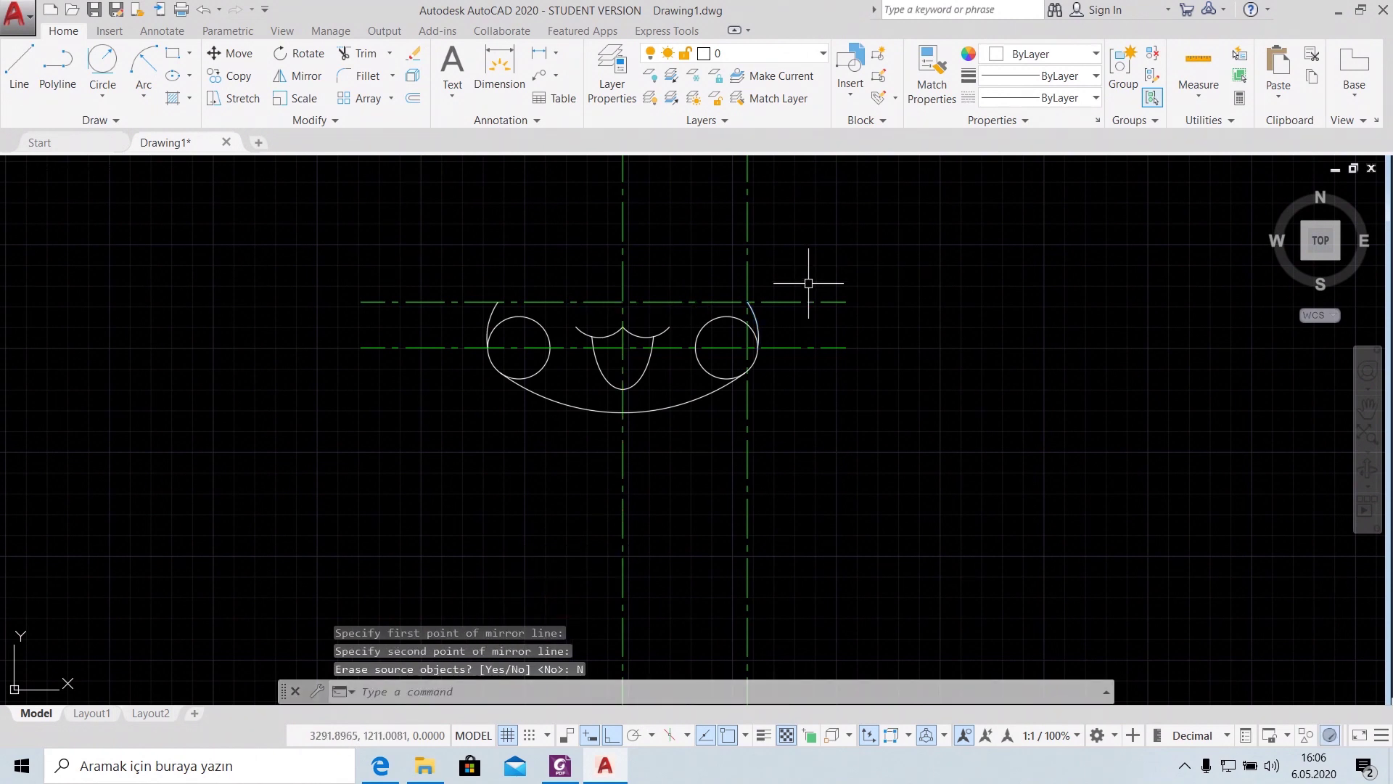
Delete the right vertical and upper horizontal construction lines, then switch to the PDF reference
click(747, 267)
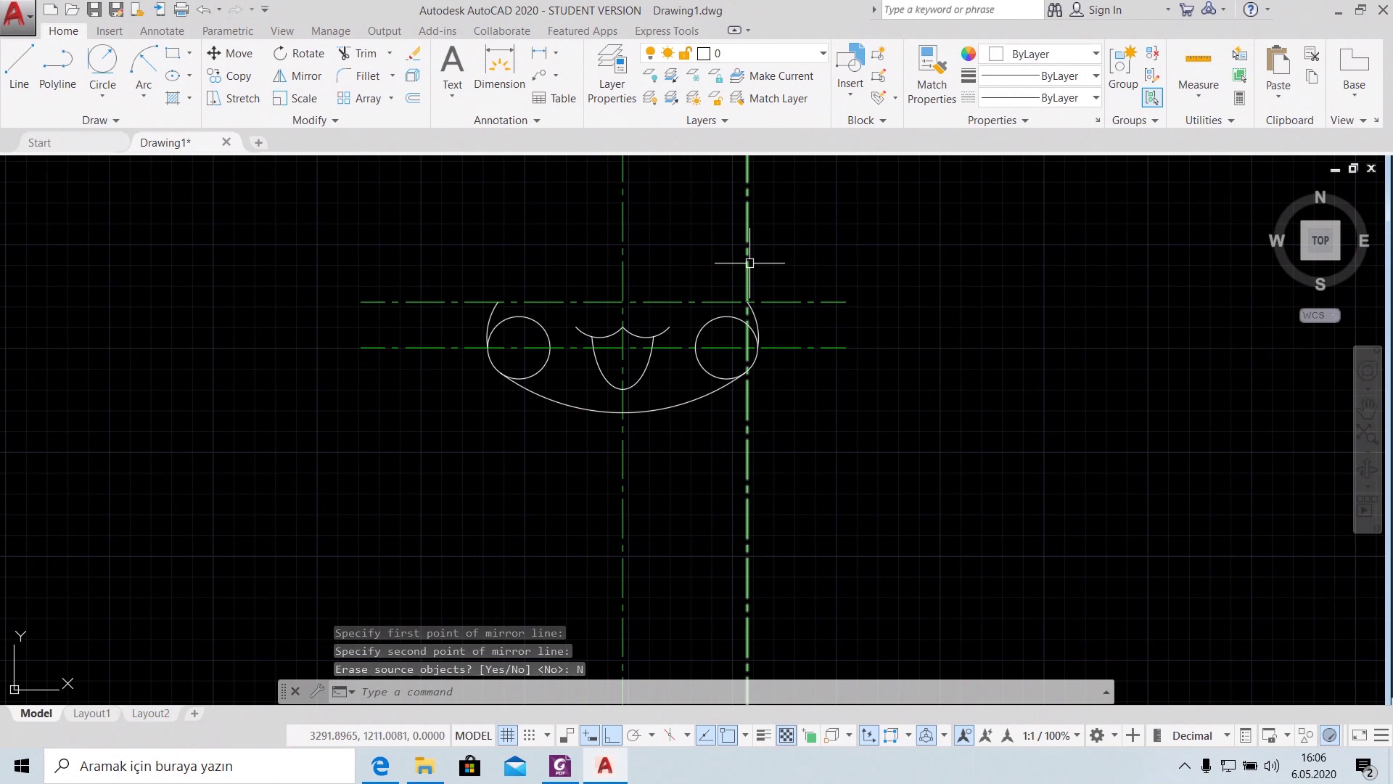
key(Delete)
click(799, 301)
key(Delete)
click(560, 765)
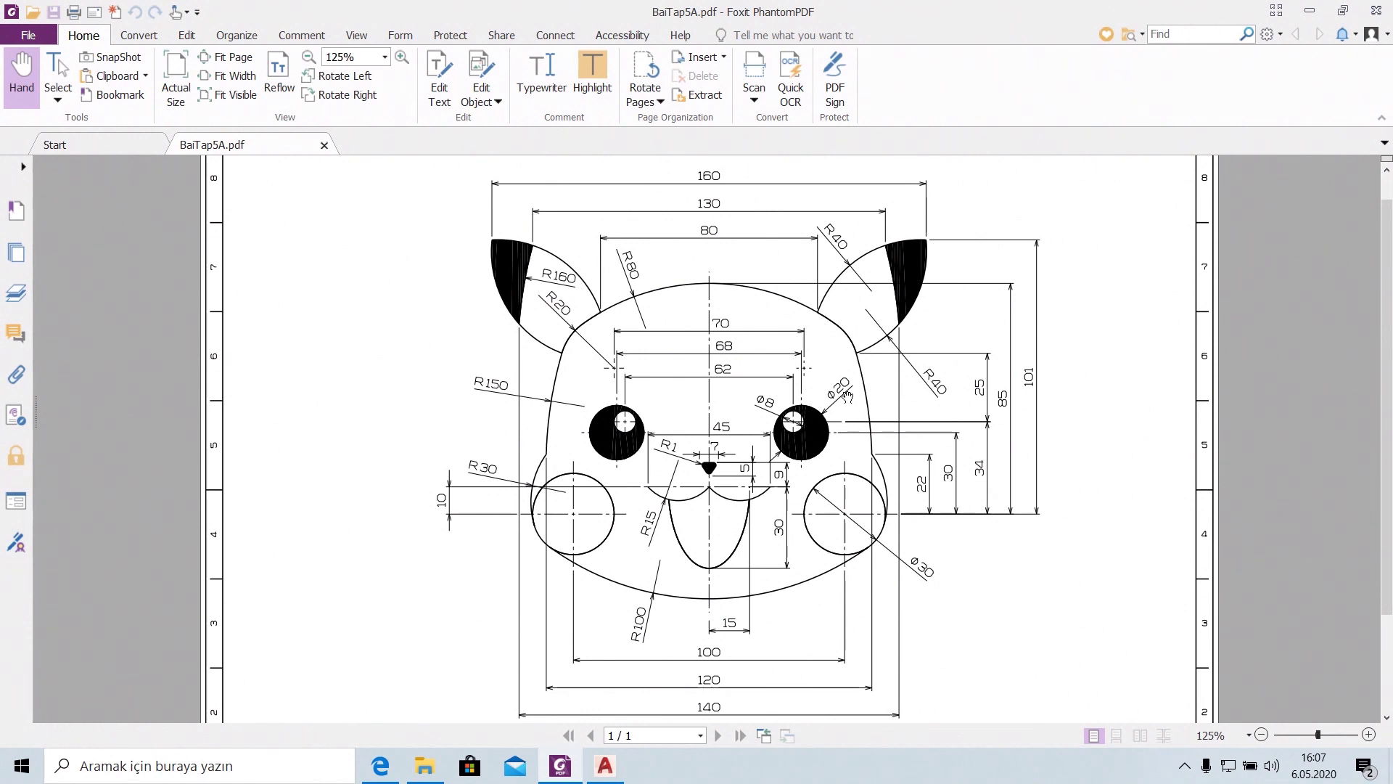
Go back from the Foxit reference to the AutoCAD Drawing1 window
click(604, 766)
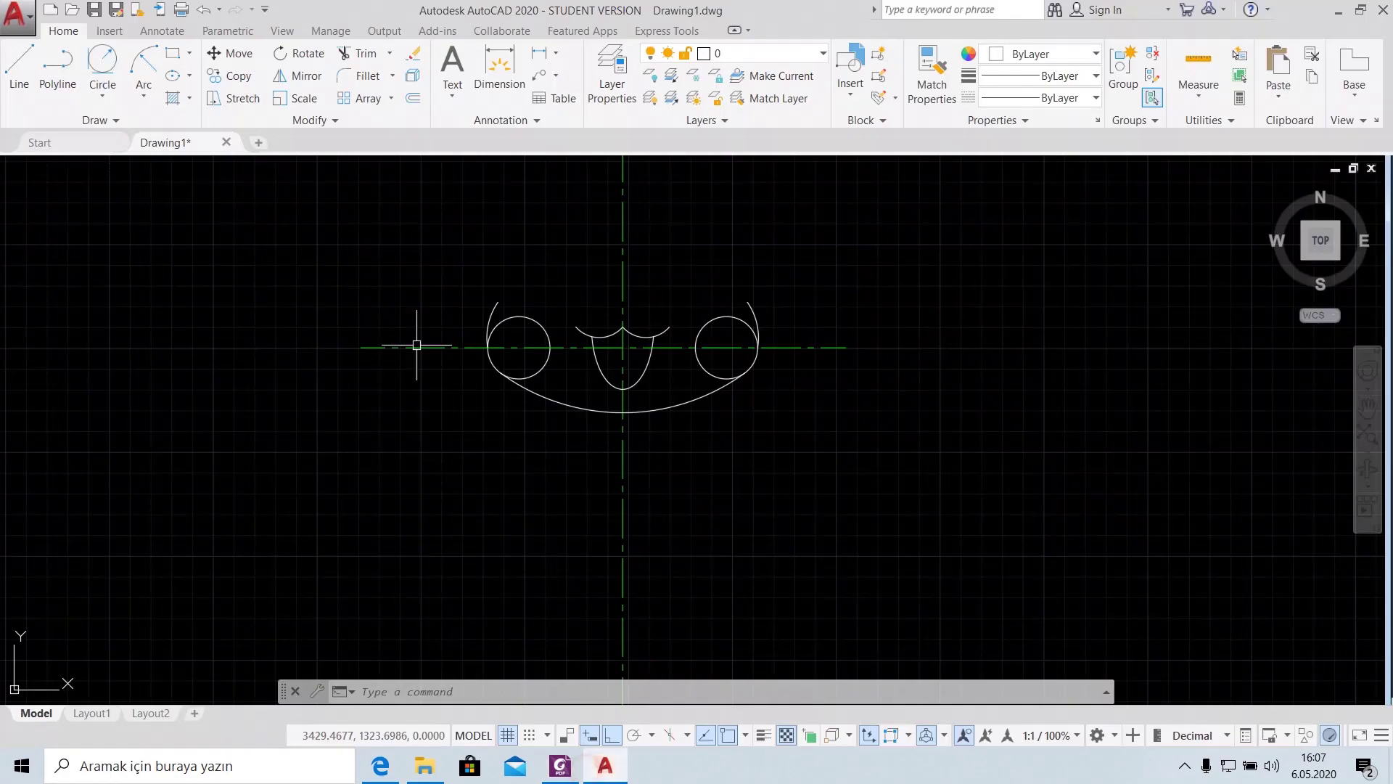
Start a Center-Diameter circle and track 30 units from the face centre point
click(103, 95)
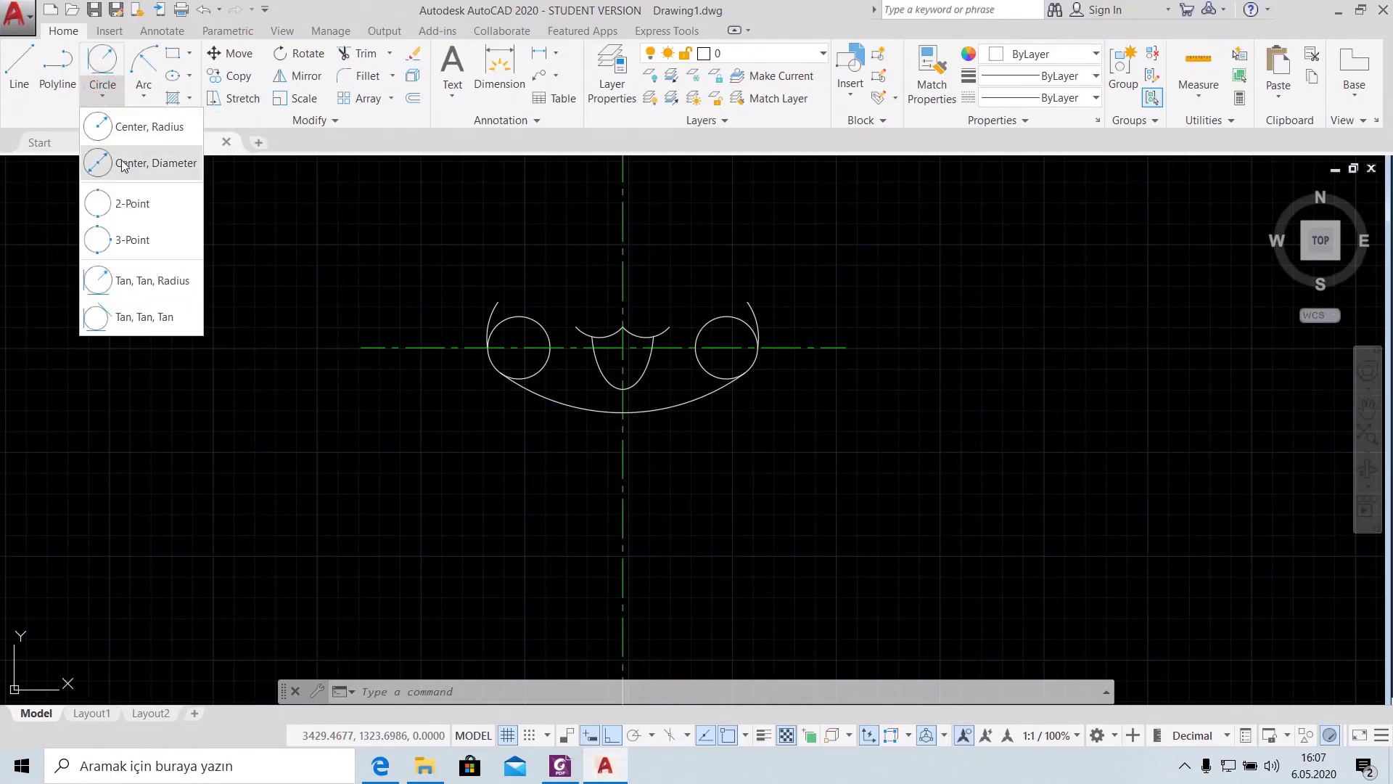
click(122, 163)
scroll(610, 392, up, 2)
scroll(617, 334, up, 4)
mouse_move(616, 312)
middle_down()
mouse_move(575, 363)
mouse_move(588, 419)
middle_up()
text(tk)
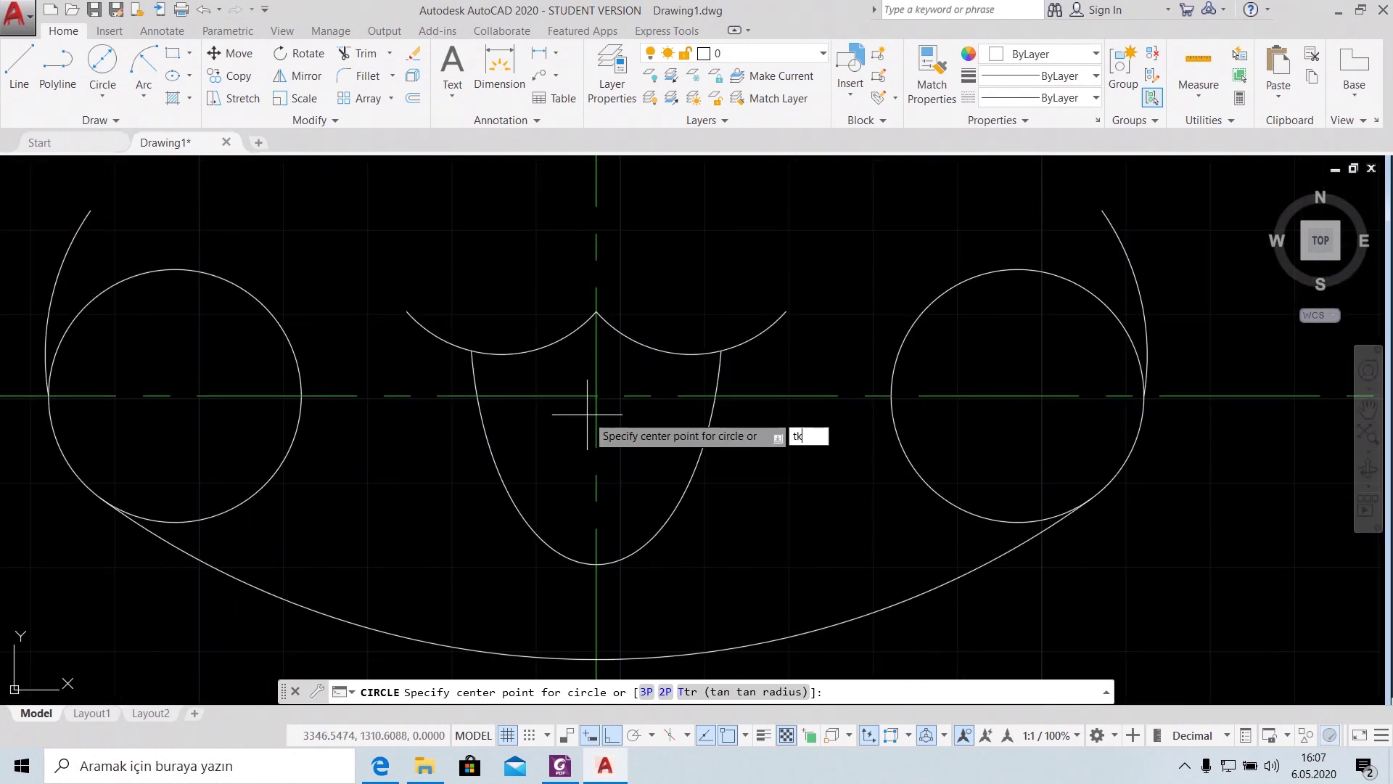
key(Return)
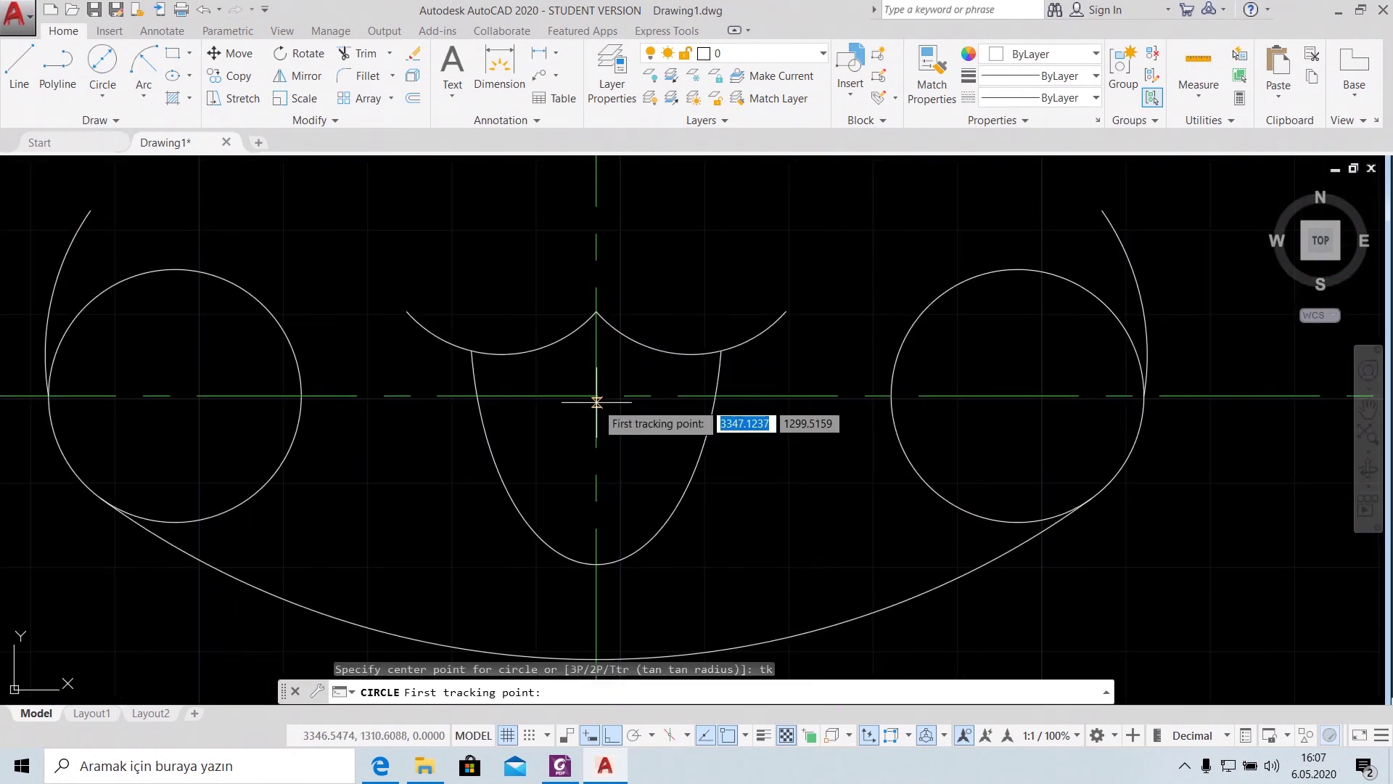
click(597, 396)
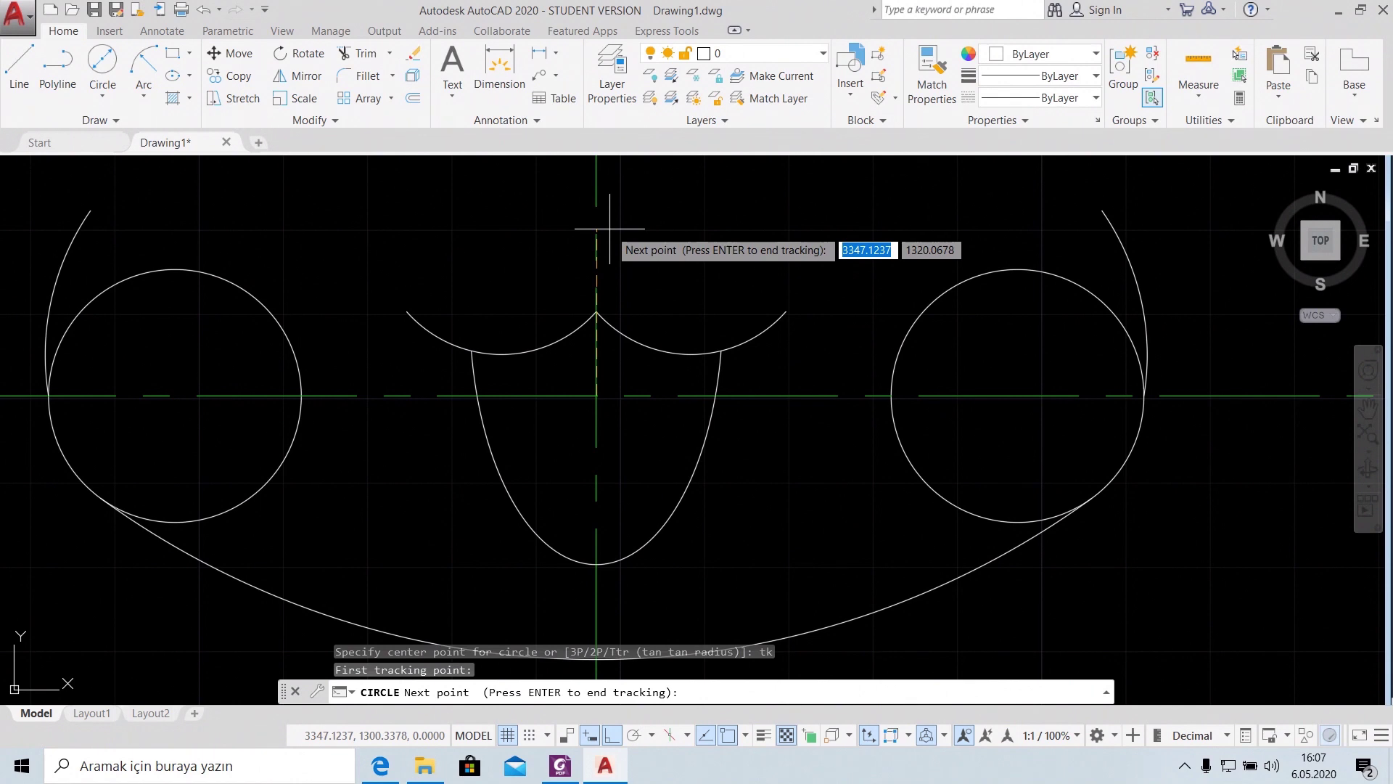
text(30)
key(Return)
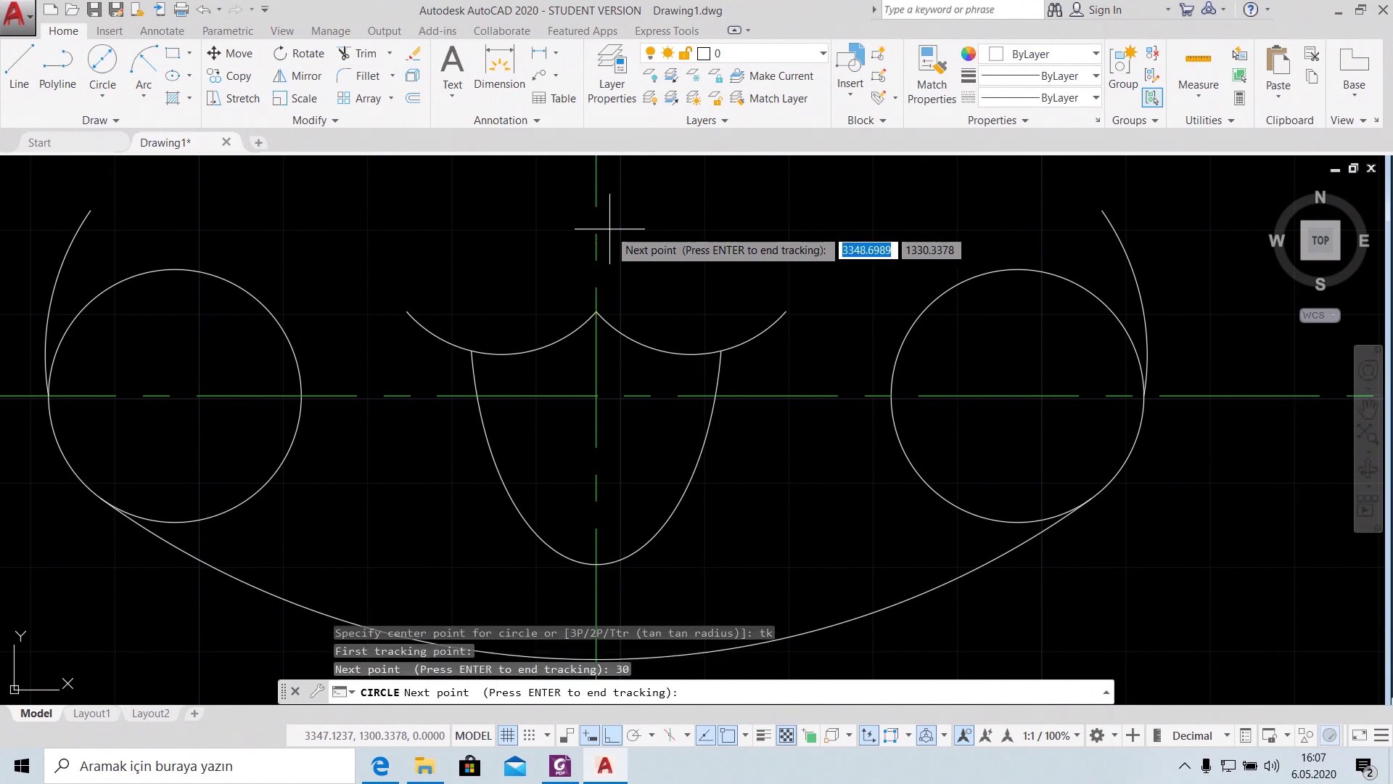
Track 34 units up to fix the eye centre and give the circle diameter 20
scroll(610, 229, down, 3)
middle_drag(722, 221, 704, 367)
text(4)
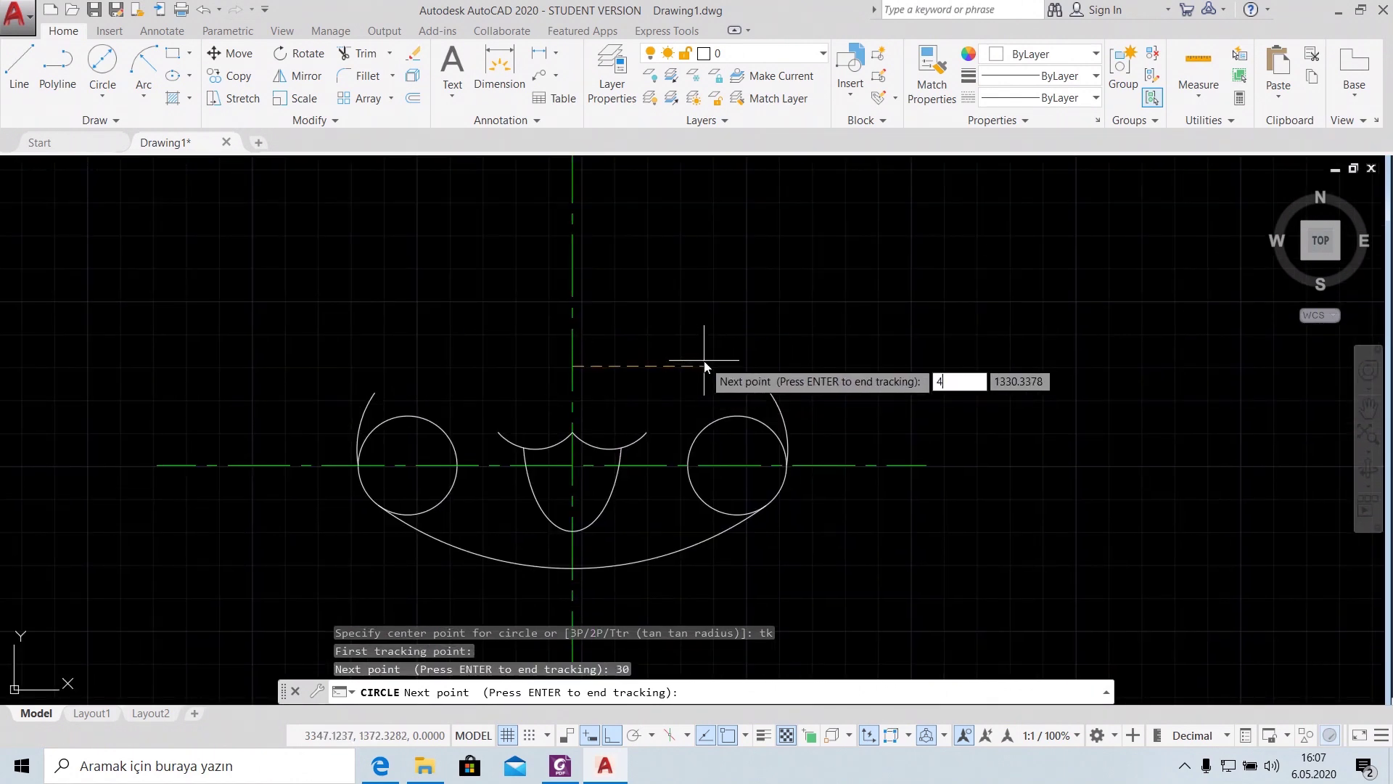
key(BackSpace)
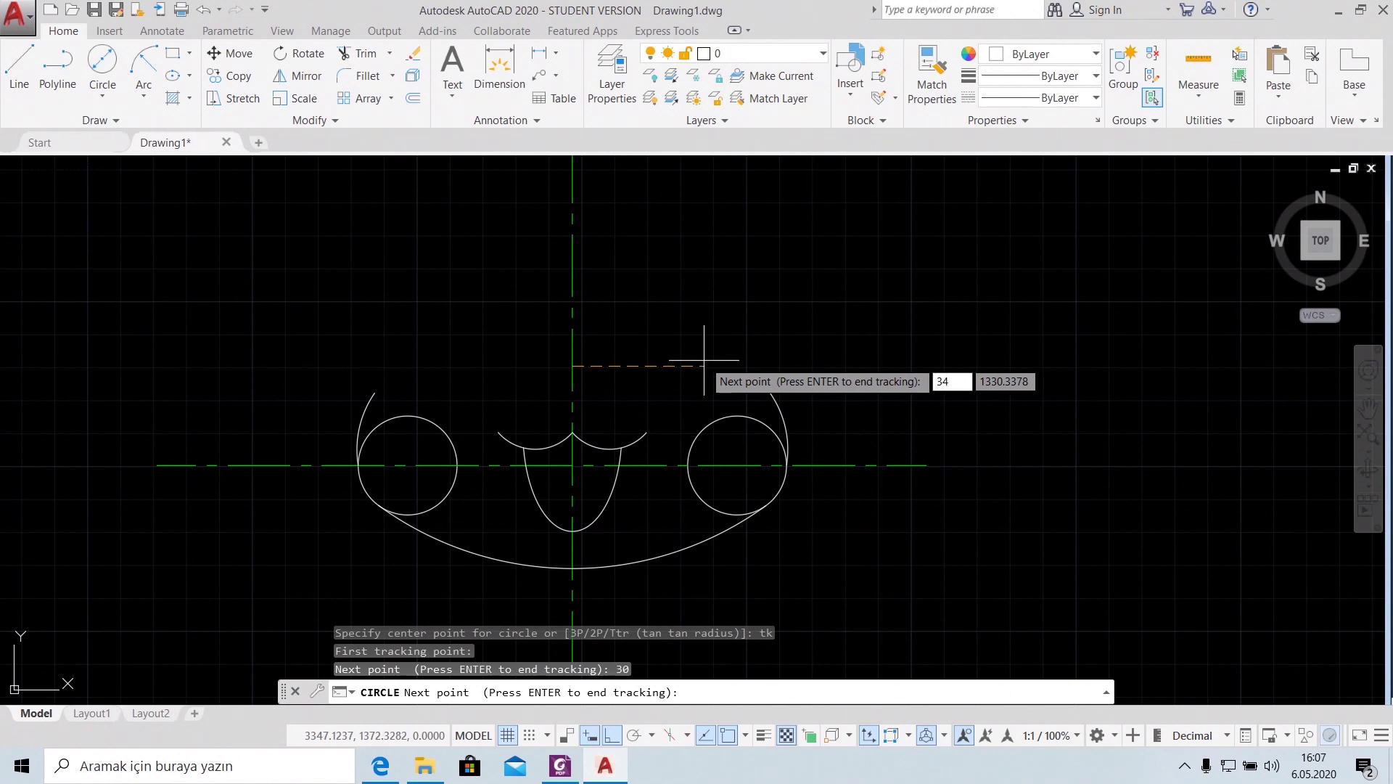
key(Return)
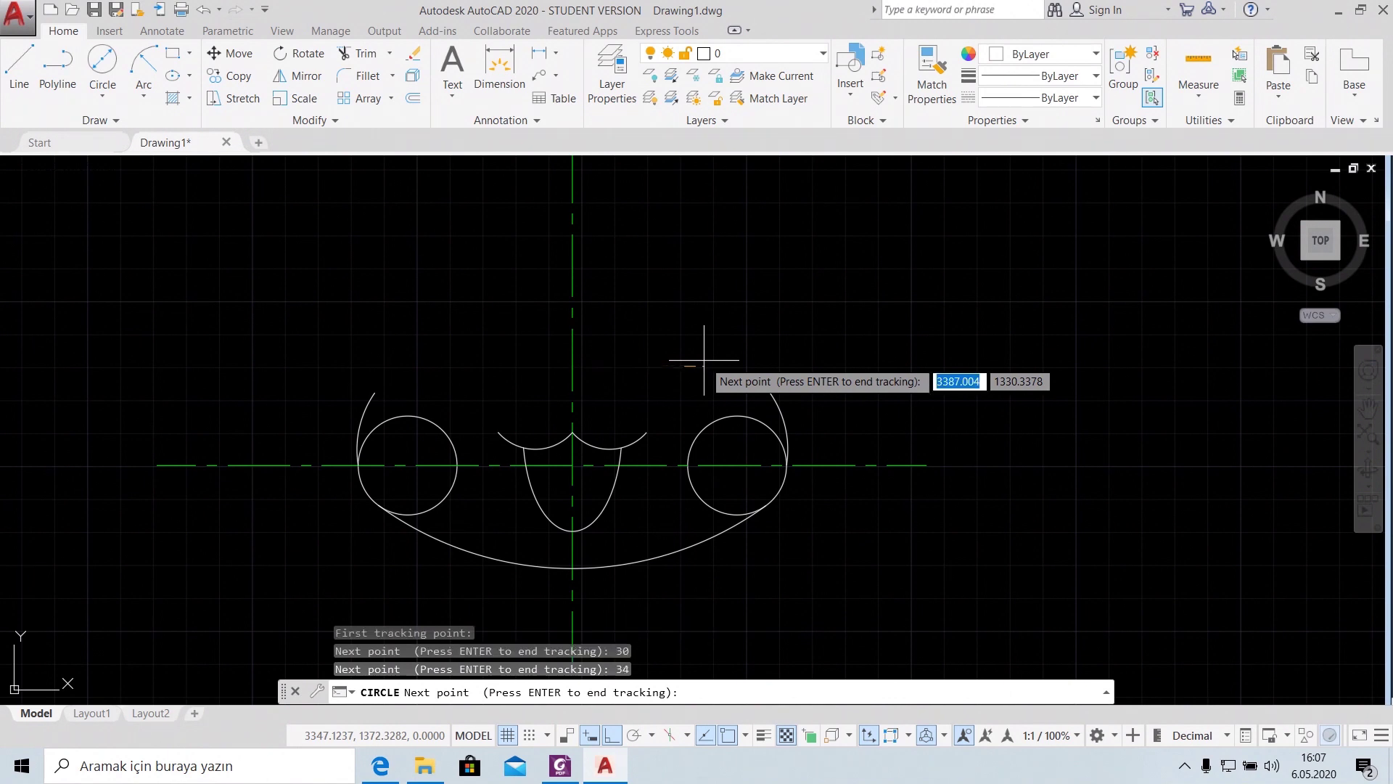
key(Return)
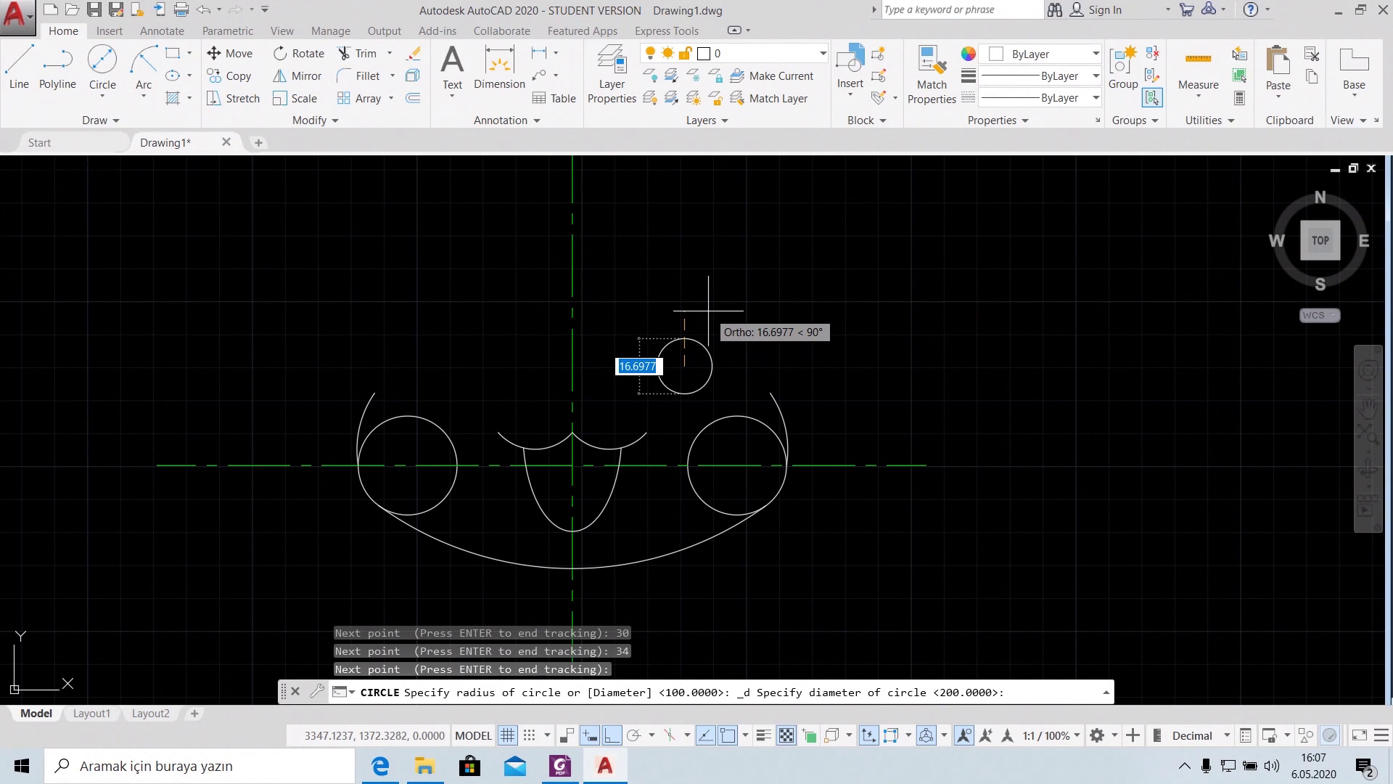
text(20)
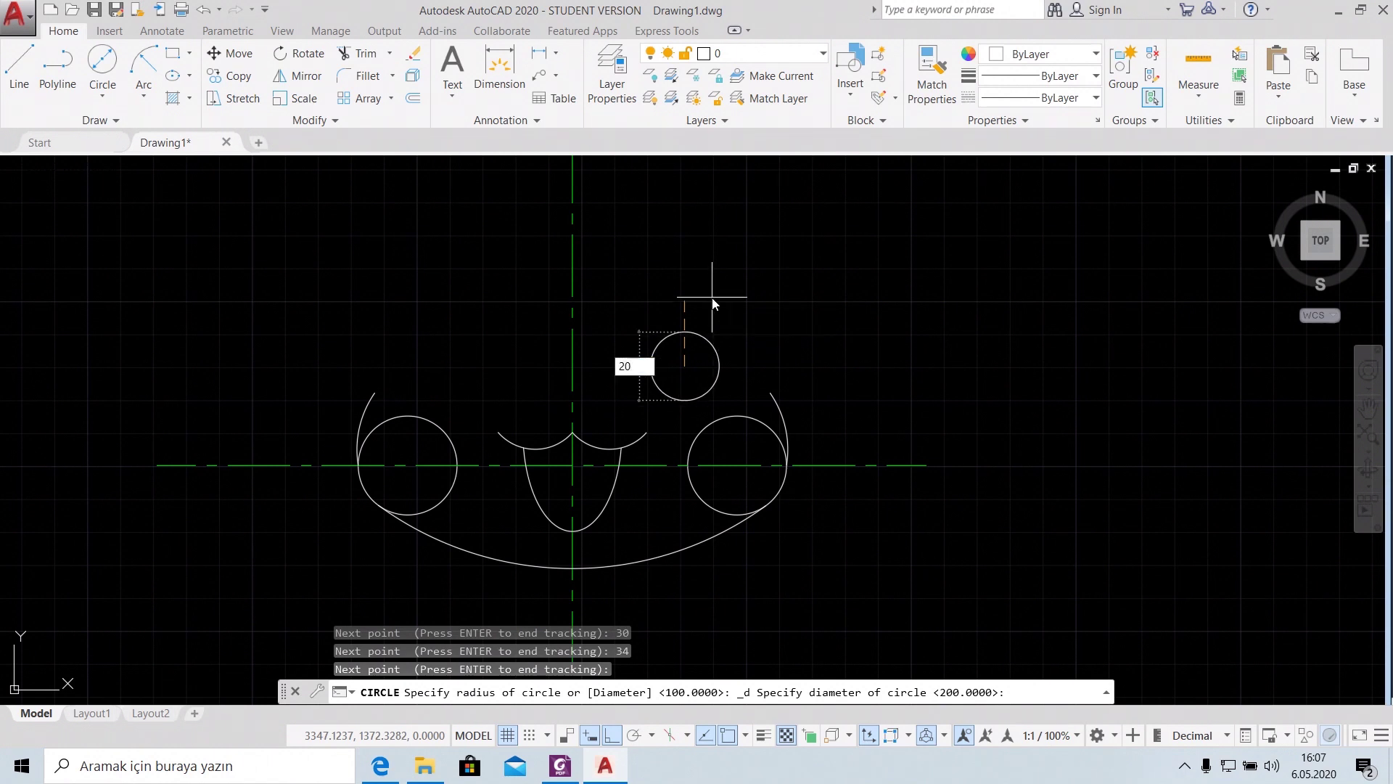
key(Return)
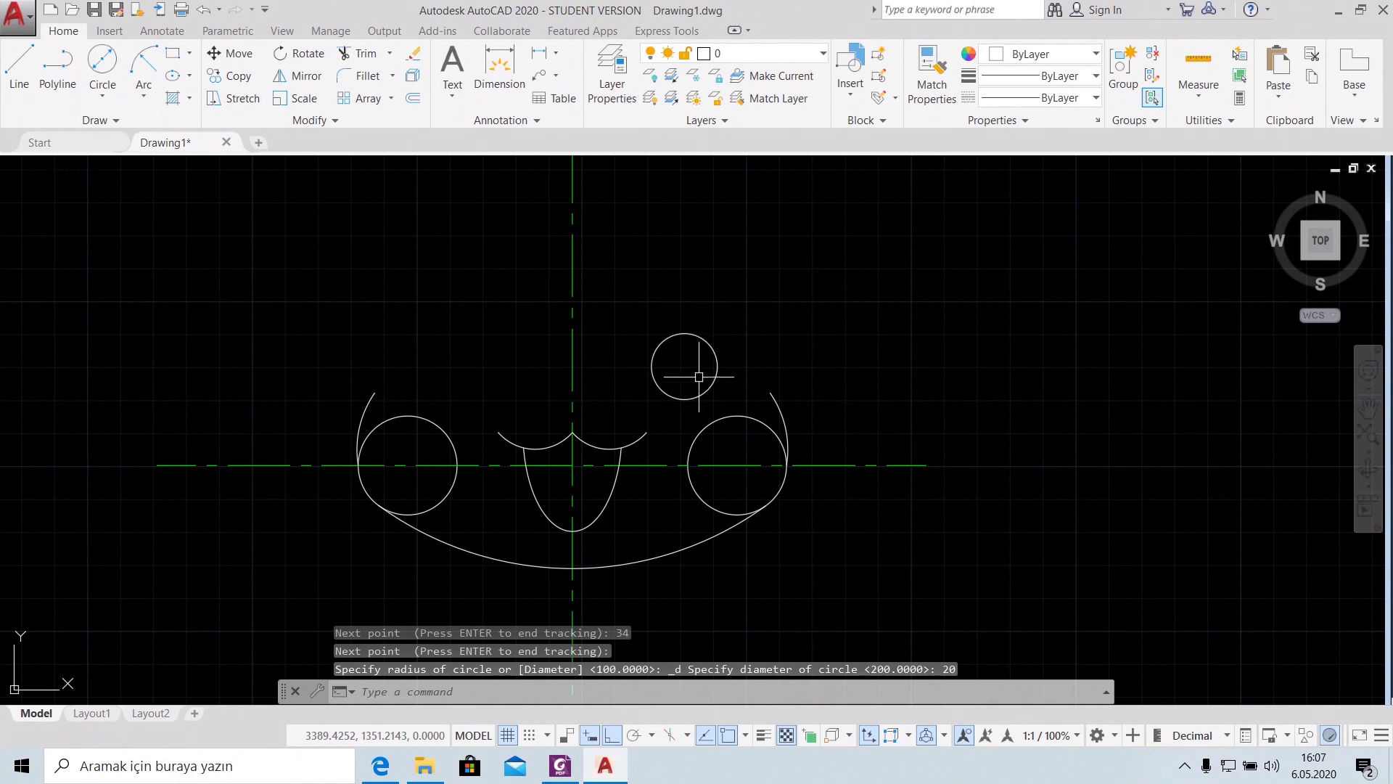
click(559, 775)
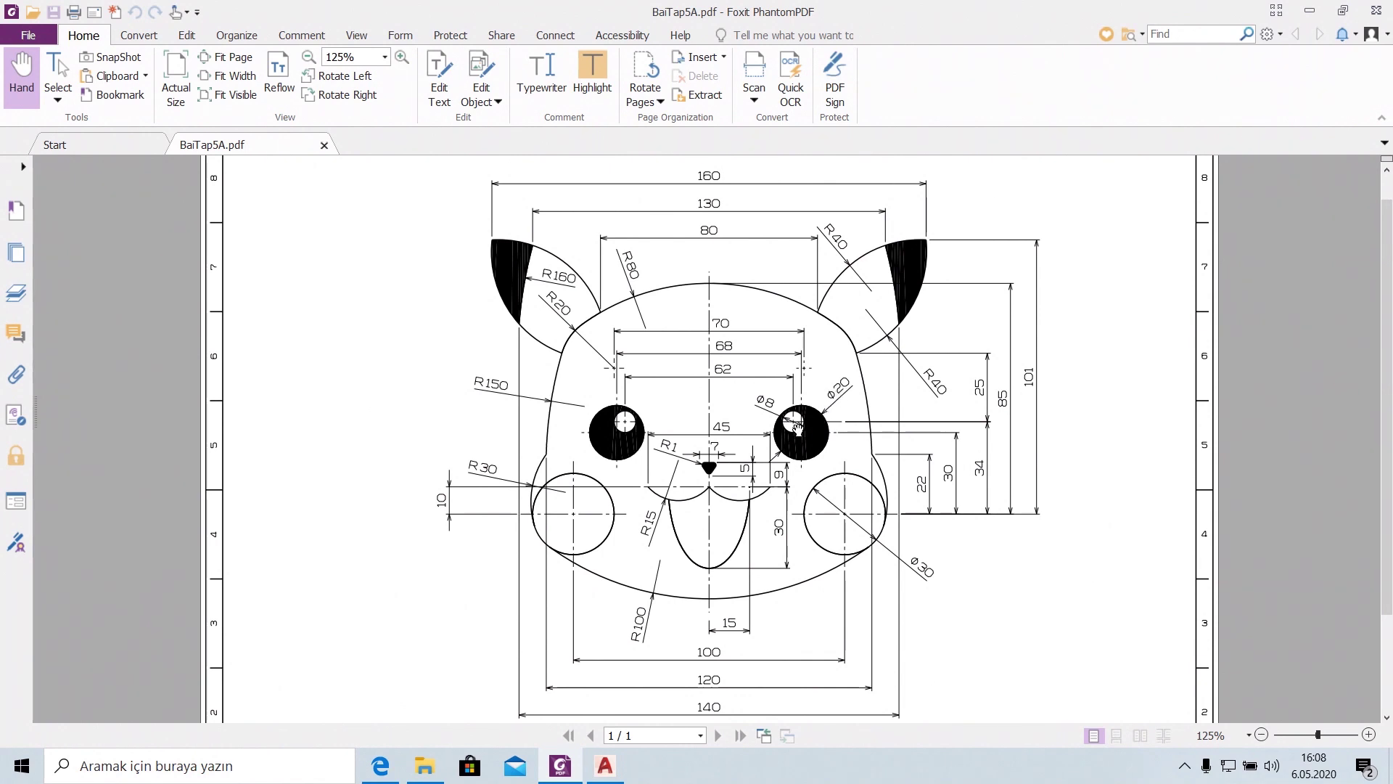
Return from the eye dimensions in the PDF to the AutoCAD drawing
click(604, 766)
Start a Center-Diameter circle, tracking 34 units up from the face centre
click(102, 93)
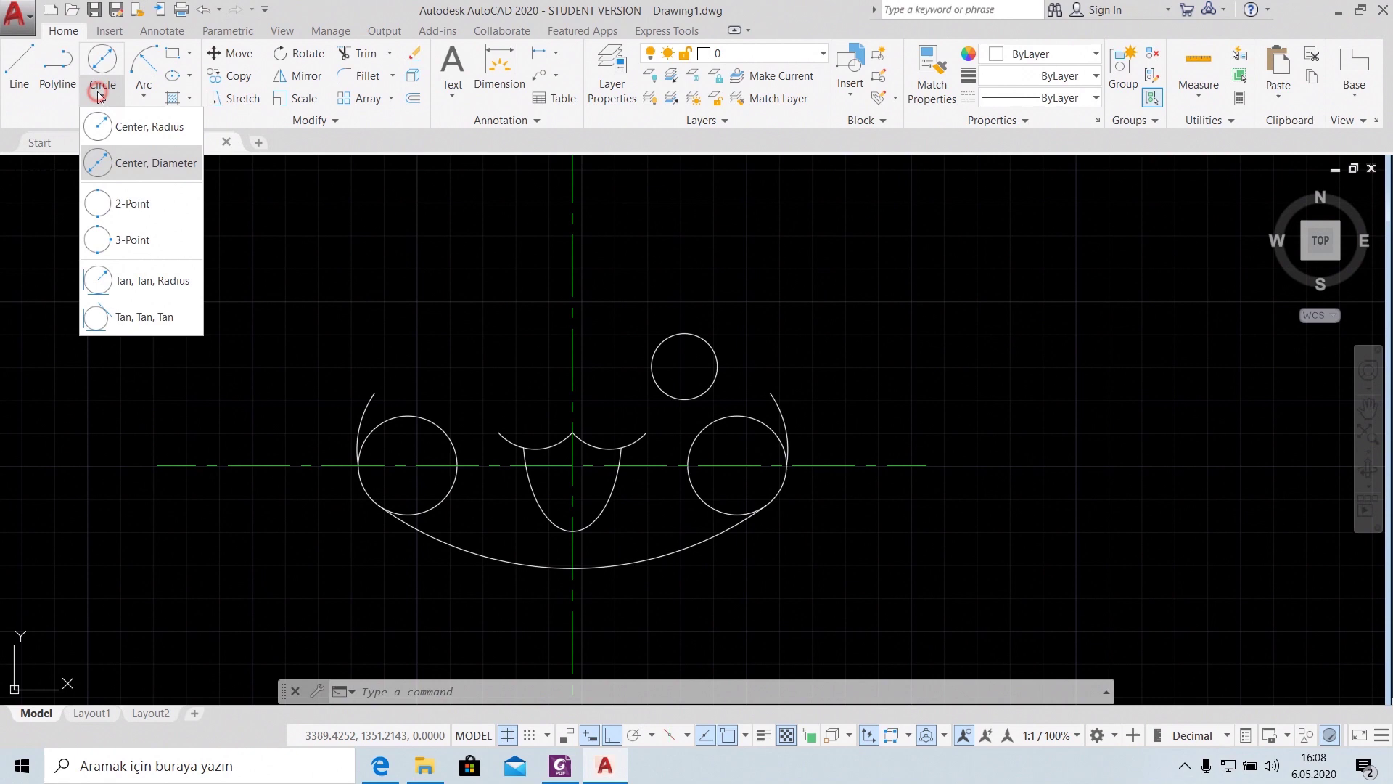
click(120, 152)
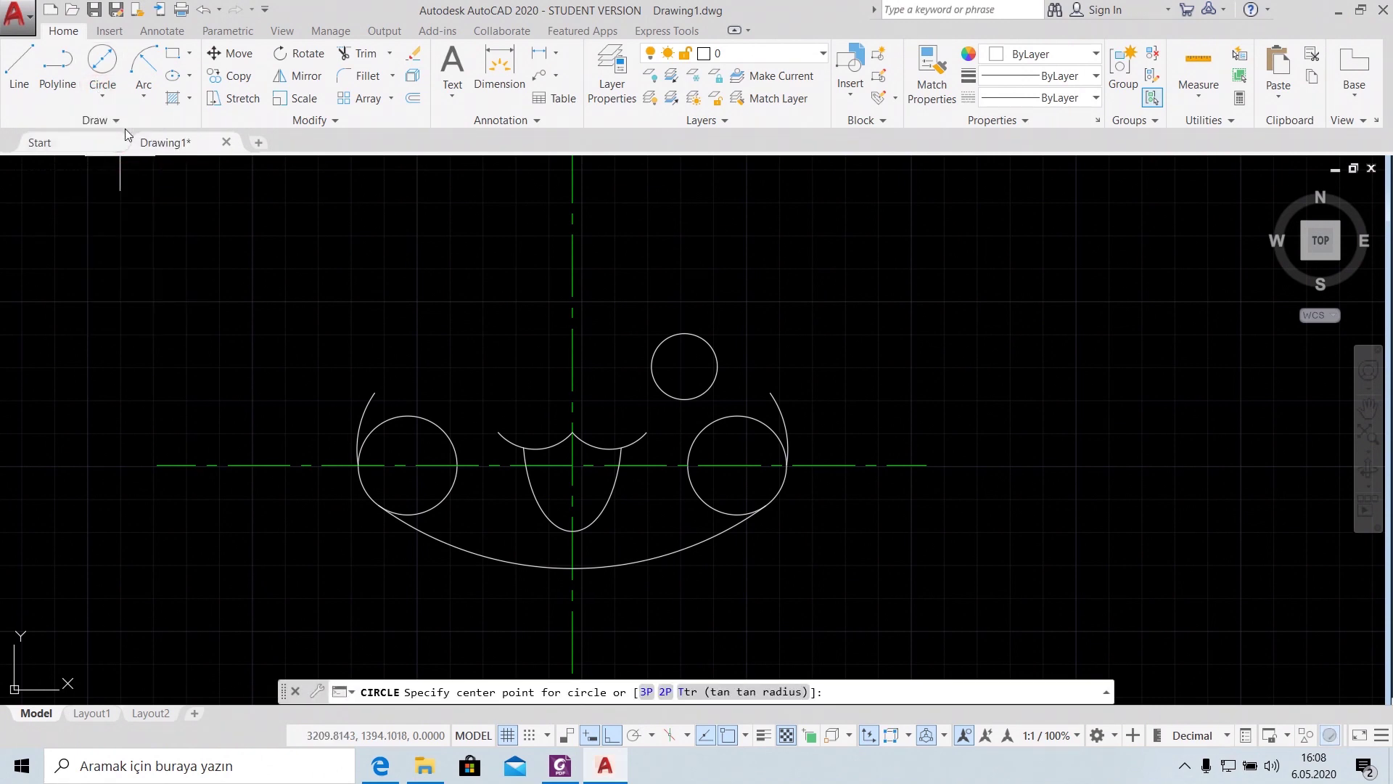
click(102, 94)
click(122, 163)
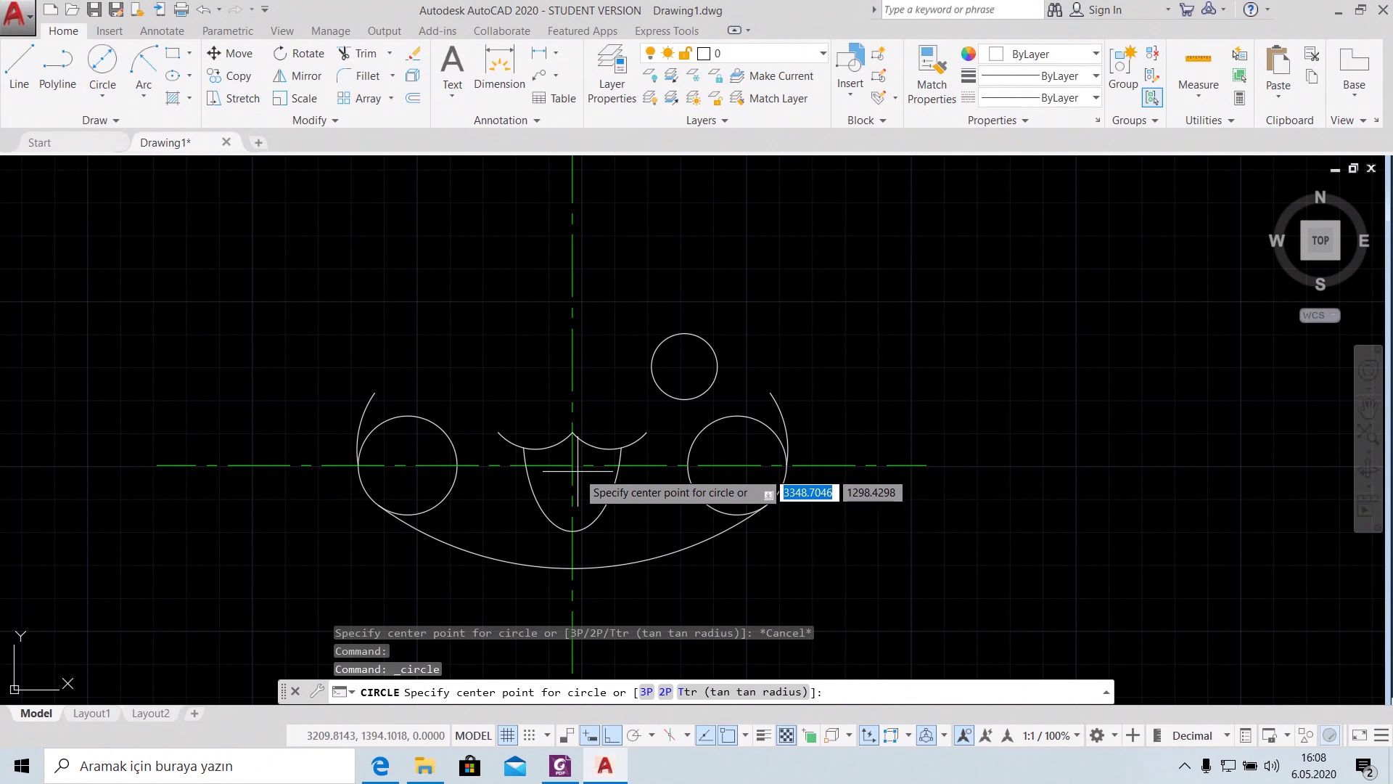
text(tk)
key(Return)
scroll(573, 470, up, 4)
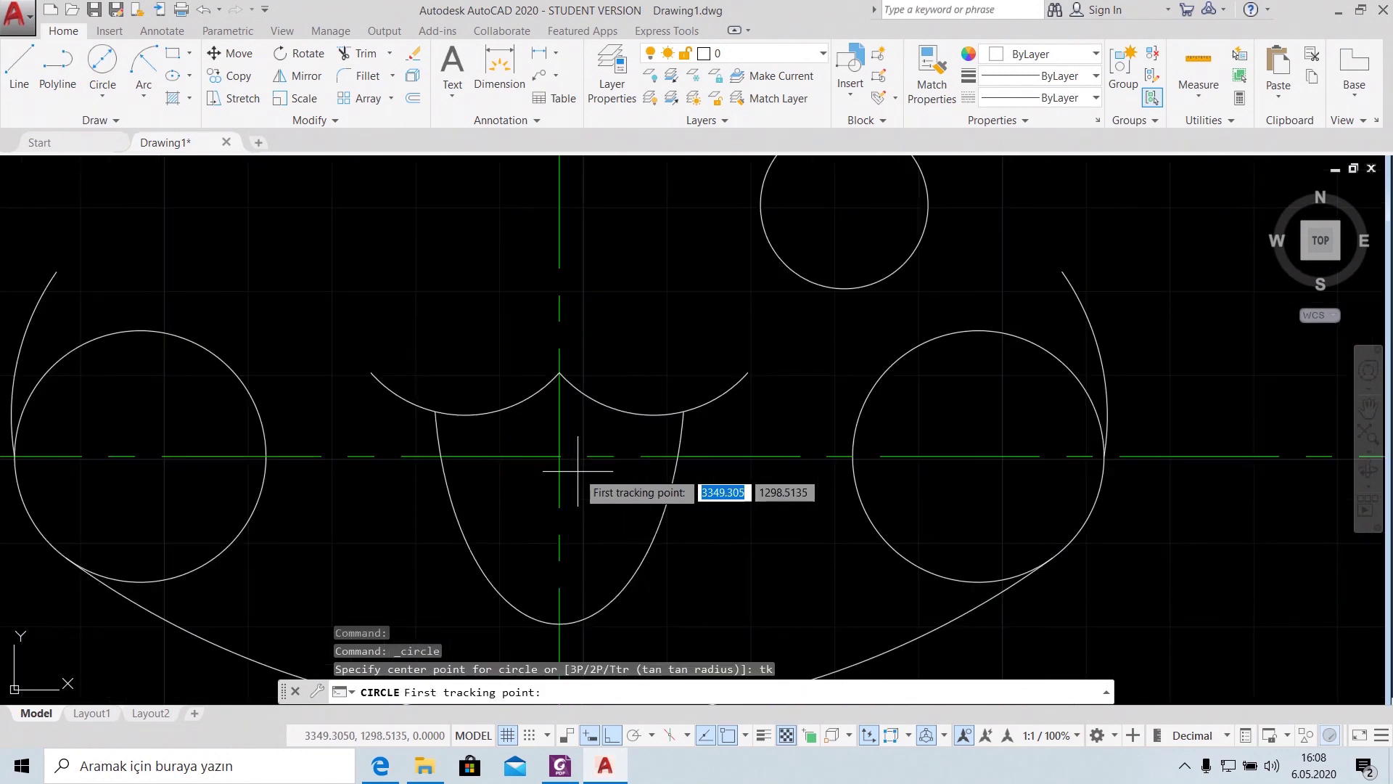
click(559, 456)
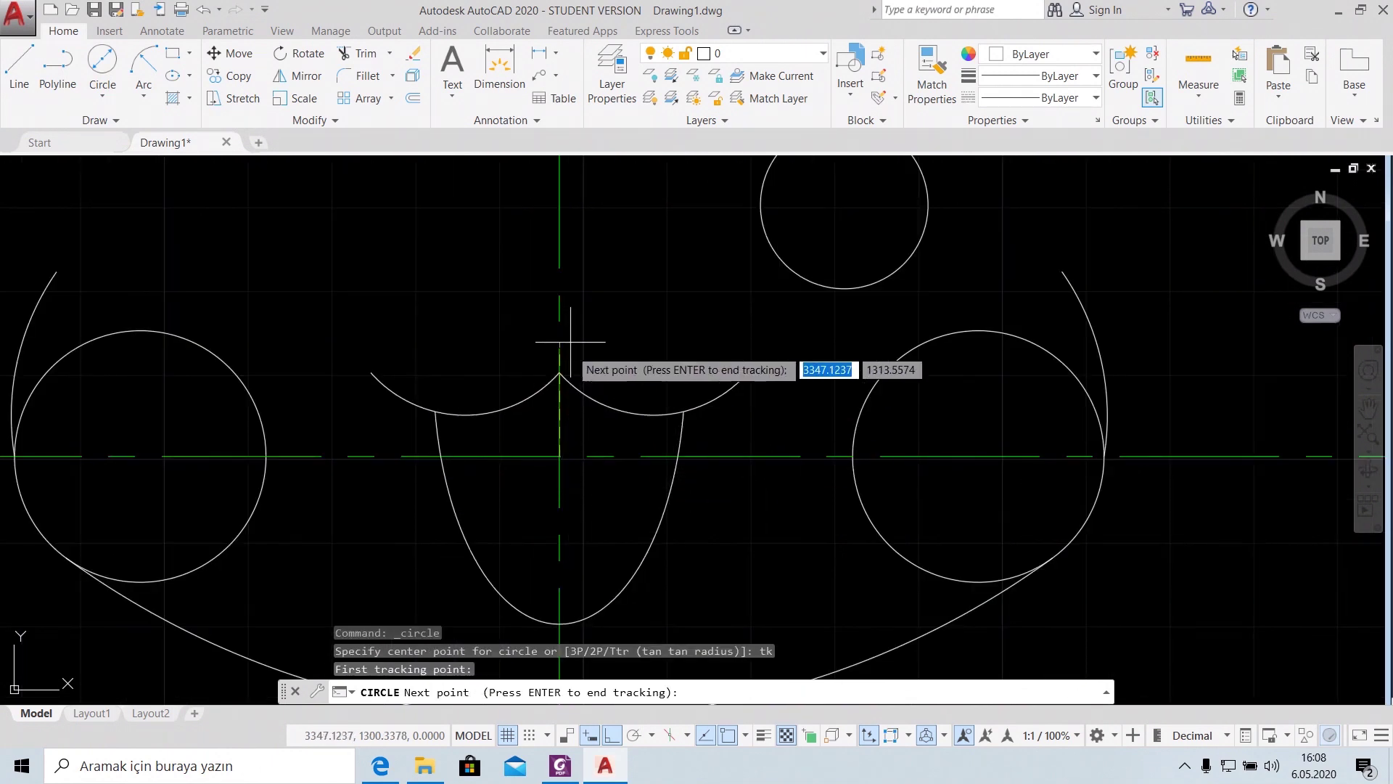
text(34)
key(Return)
Track 31 units sideways and draw the 8-diameter pupil circle there
scroll(599, 489, down, 3)
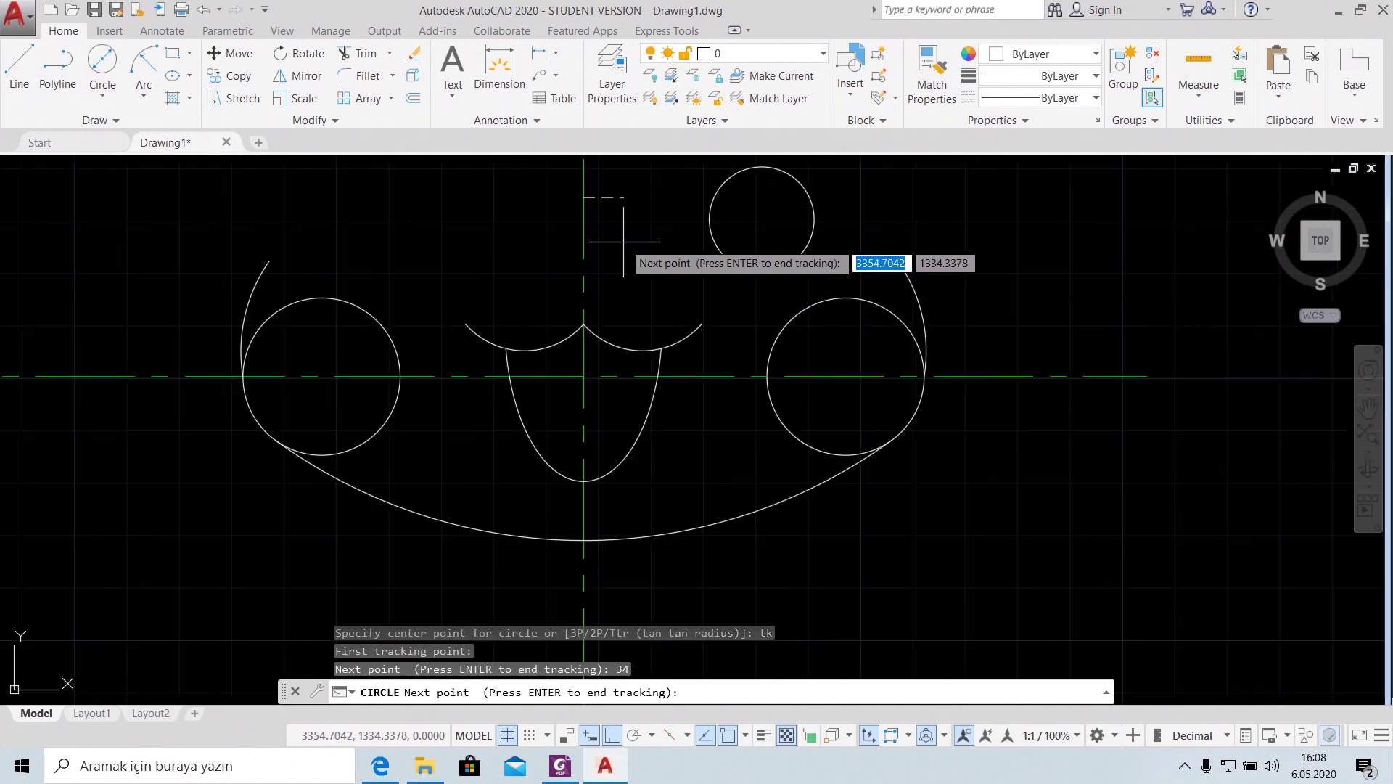
scroll(599, 490, down, 1)
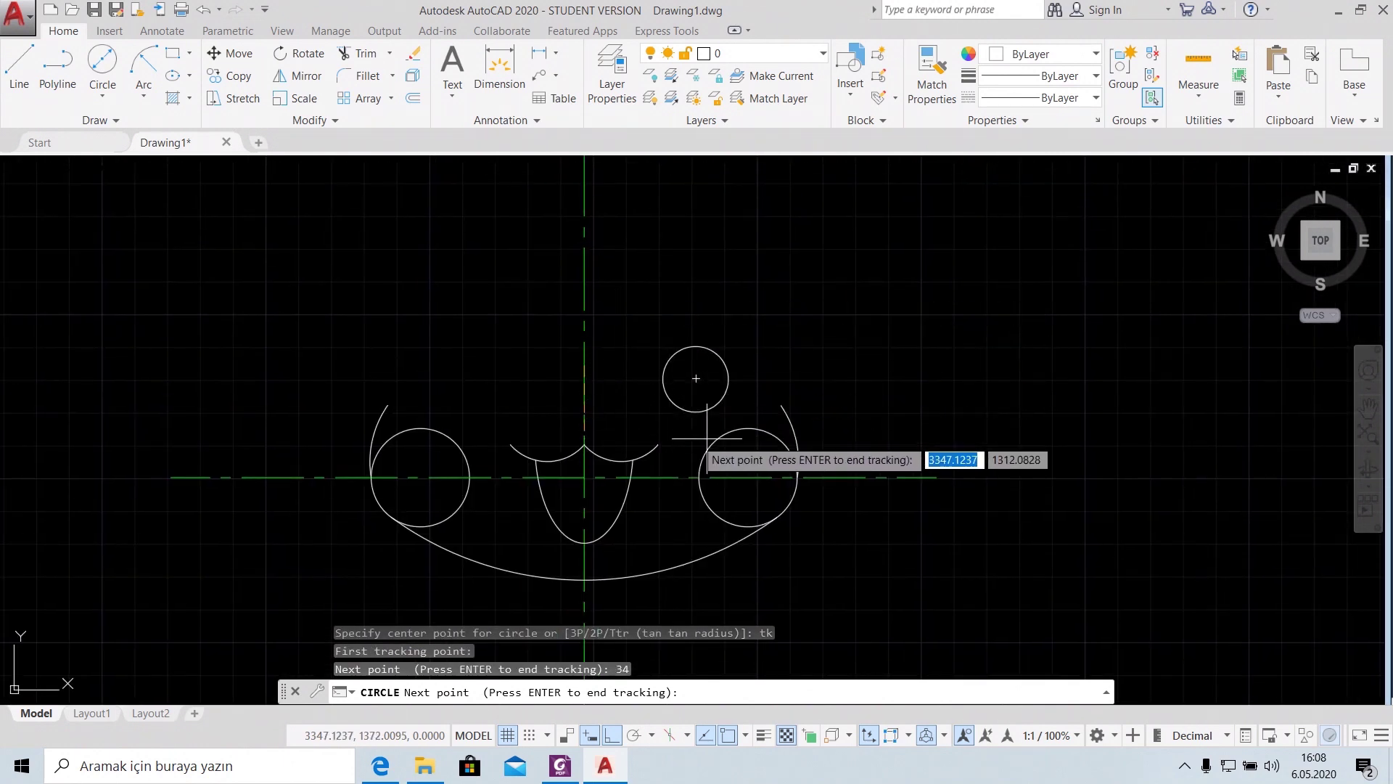
text(31)
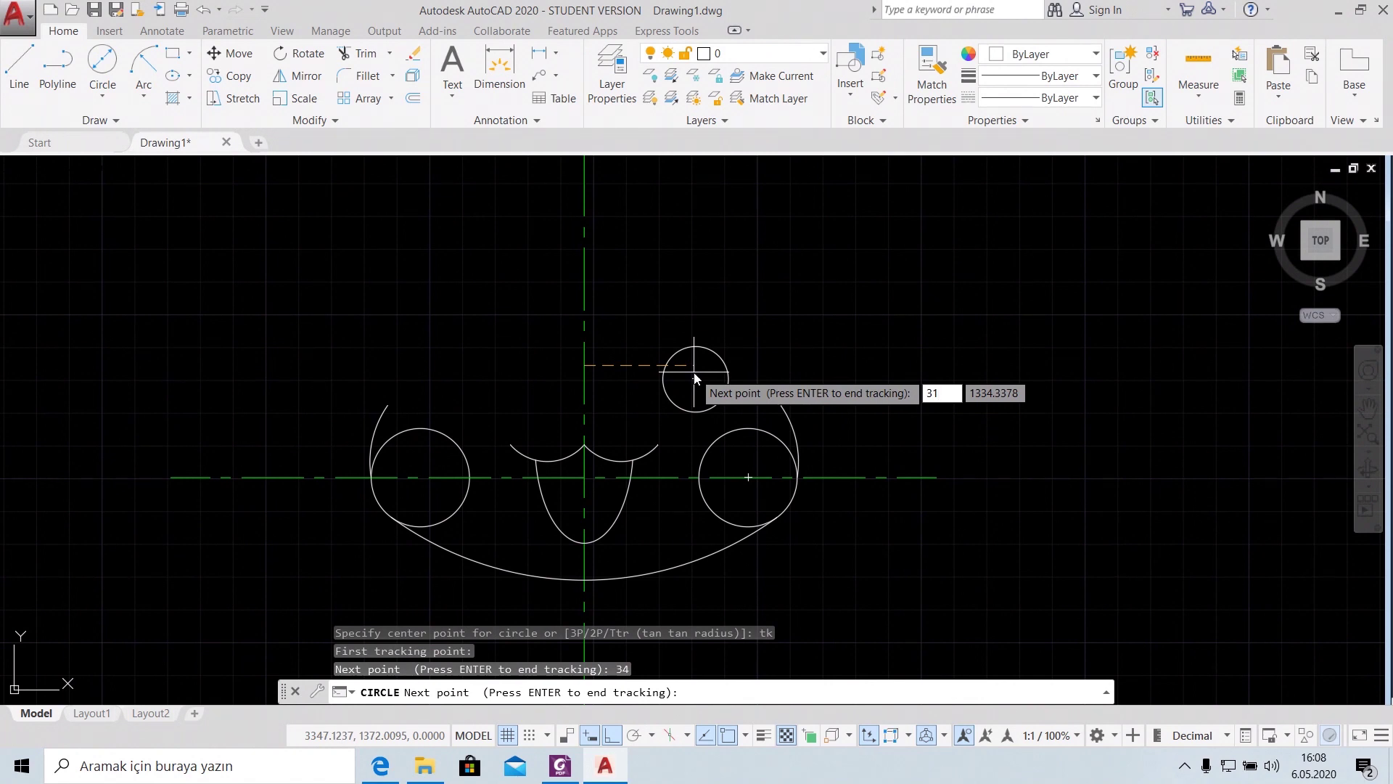
key(Return)
key(Return)
text(d)
key(Return)
text(8)
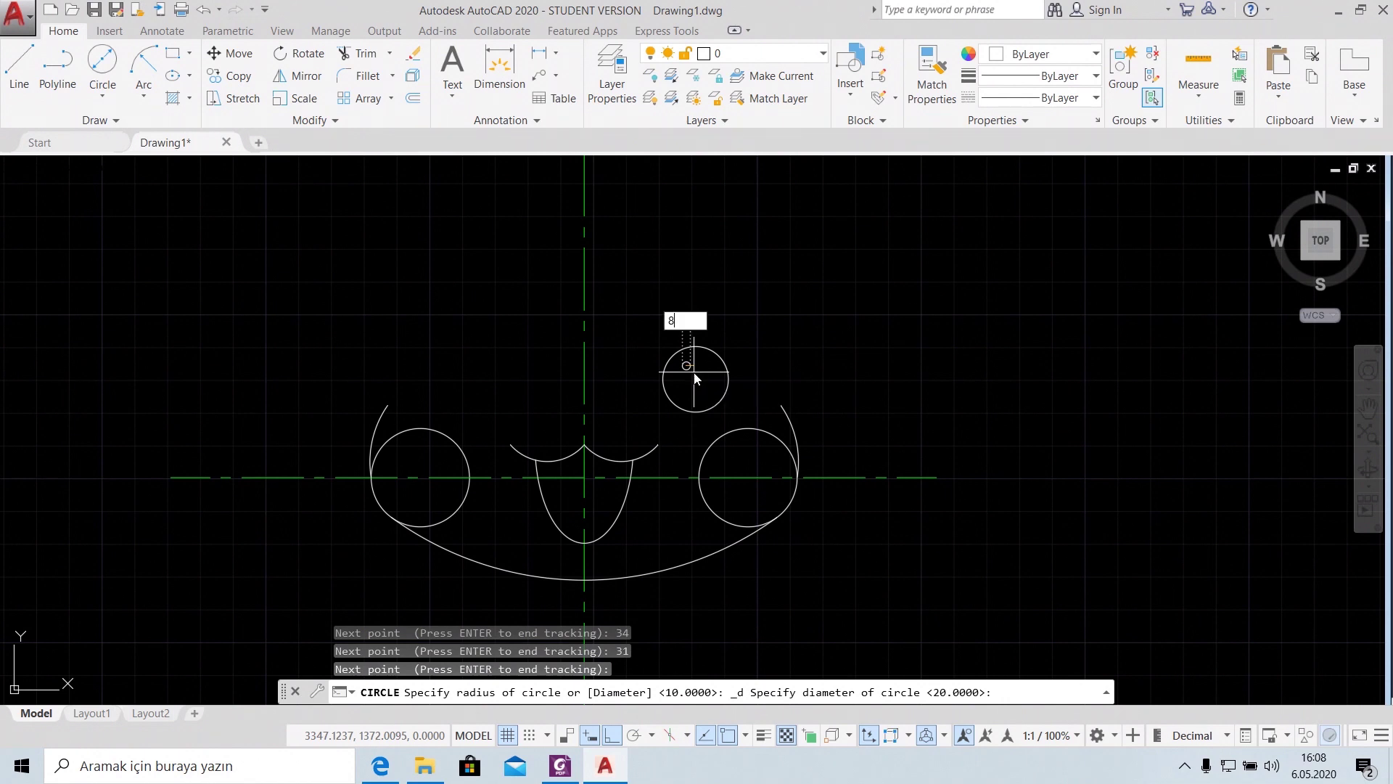
key(Return)
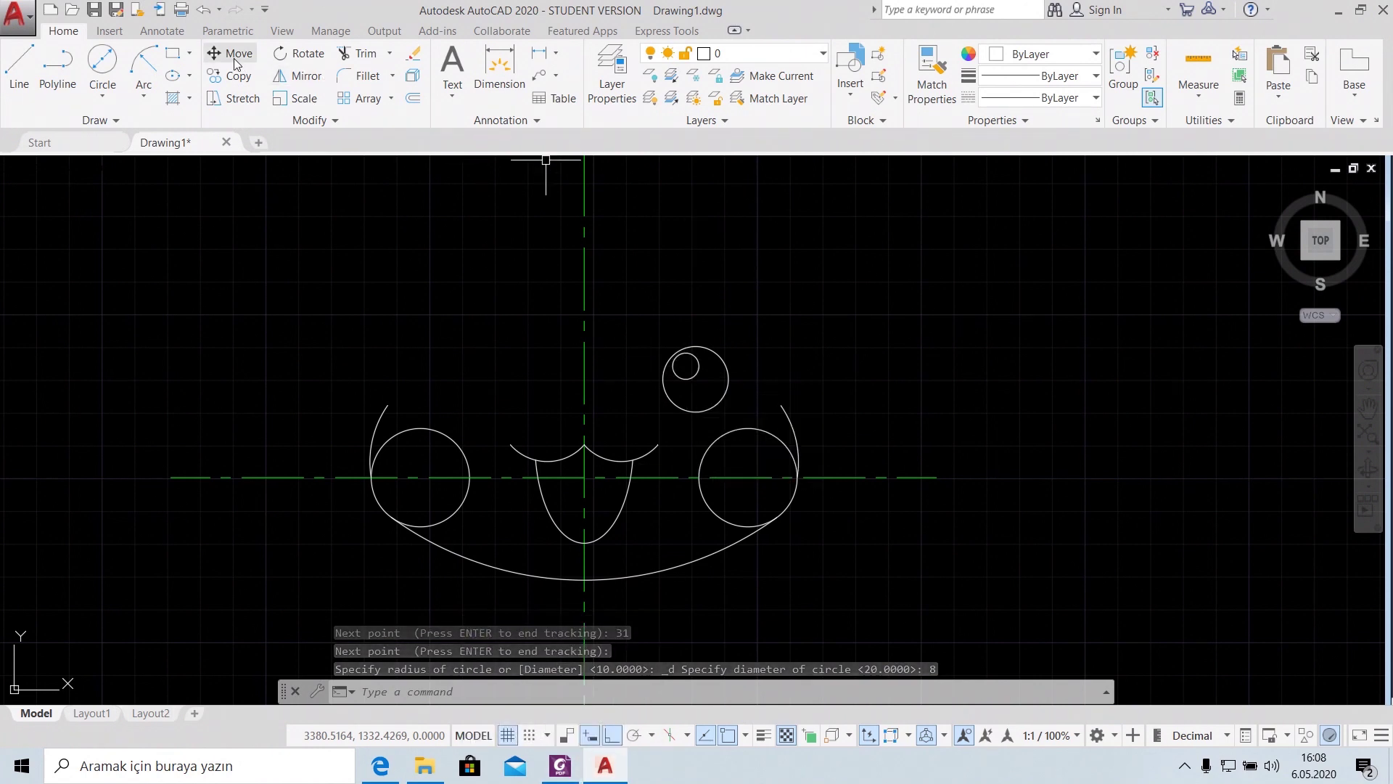
Mirror the right eye and pupil circles across the vertical centre line, keeping the originals
click(304, 79)
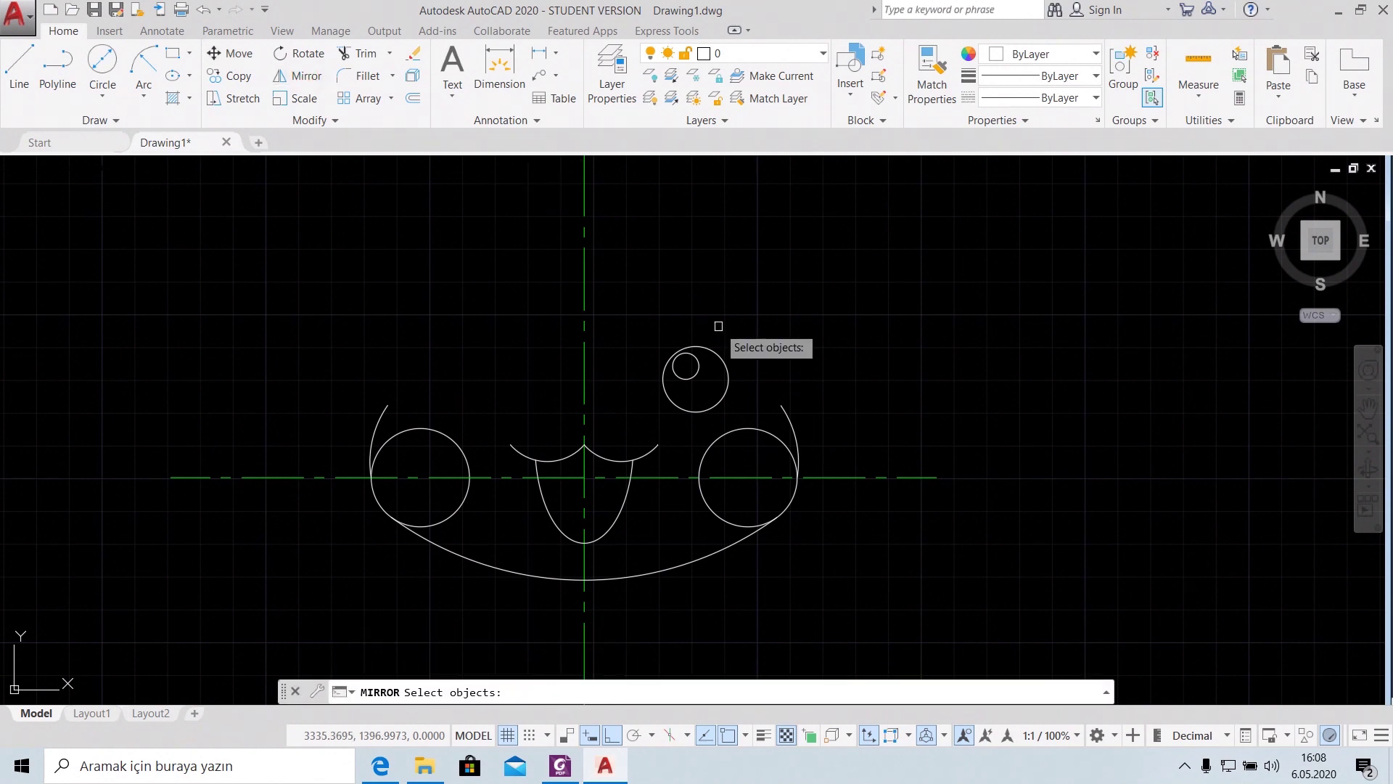
click(623, 321)
click(762, 413)
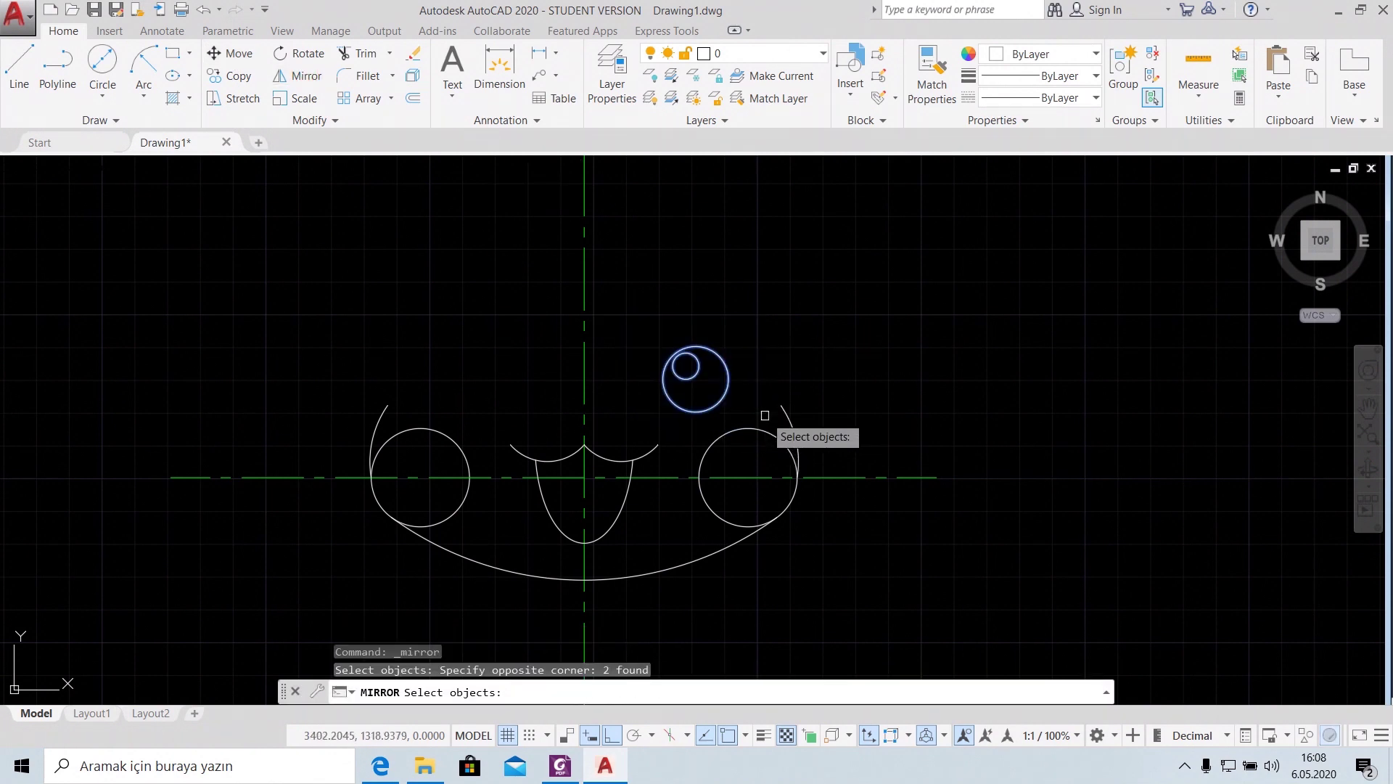
key(Return)
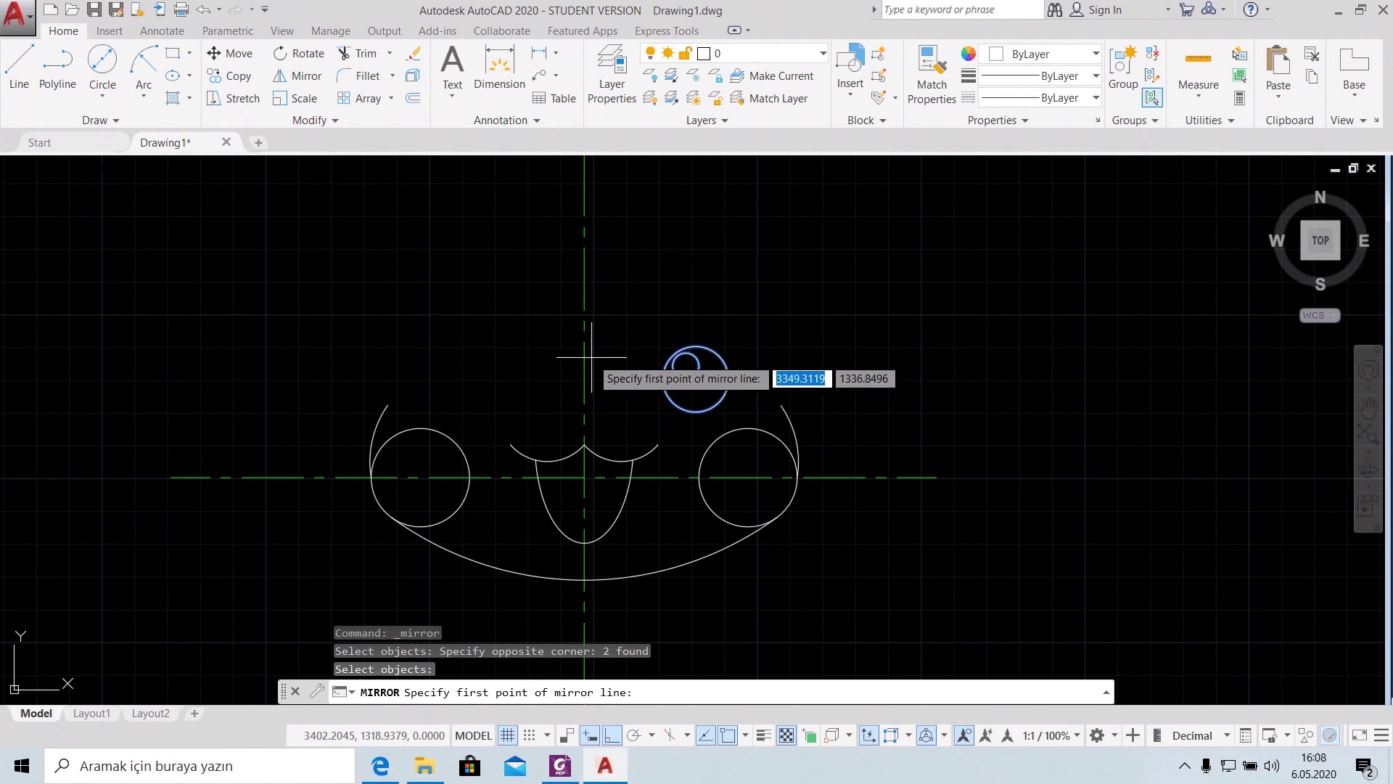
click(585, 357)
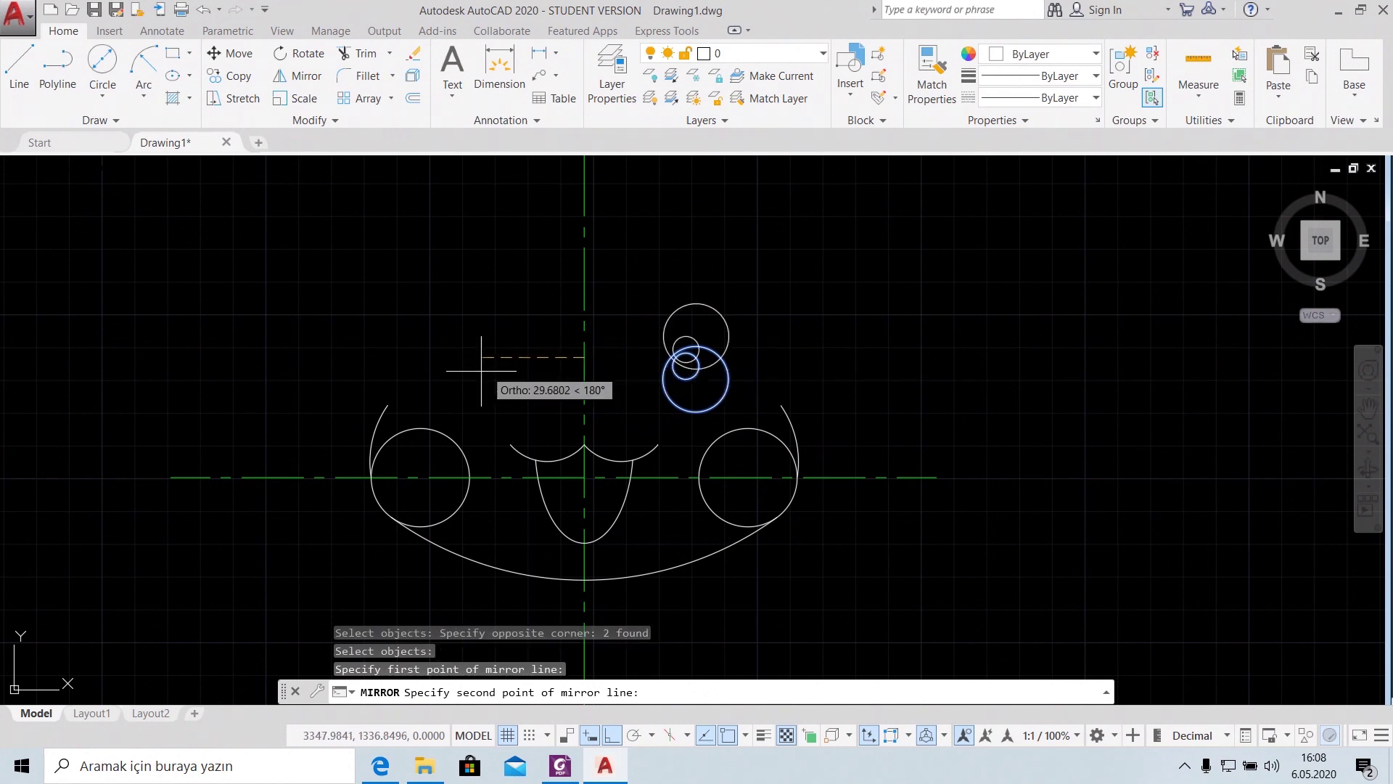
click(633, 231)
click(672, 293)
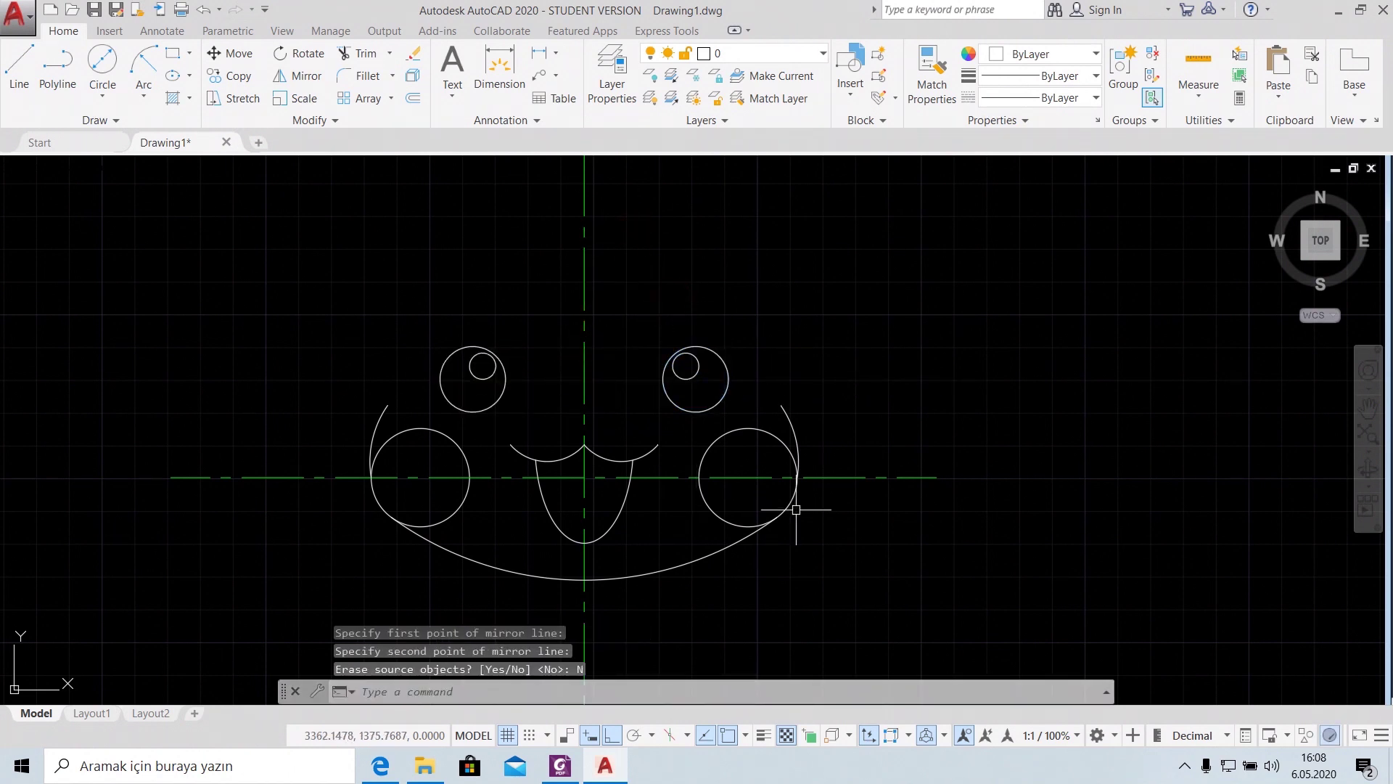
Switch between the PDF reference and AutoCAD to compare, ending back in AutoCAD
mouse_move(560, 765)
click(570, 771)
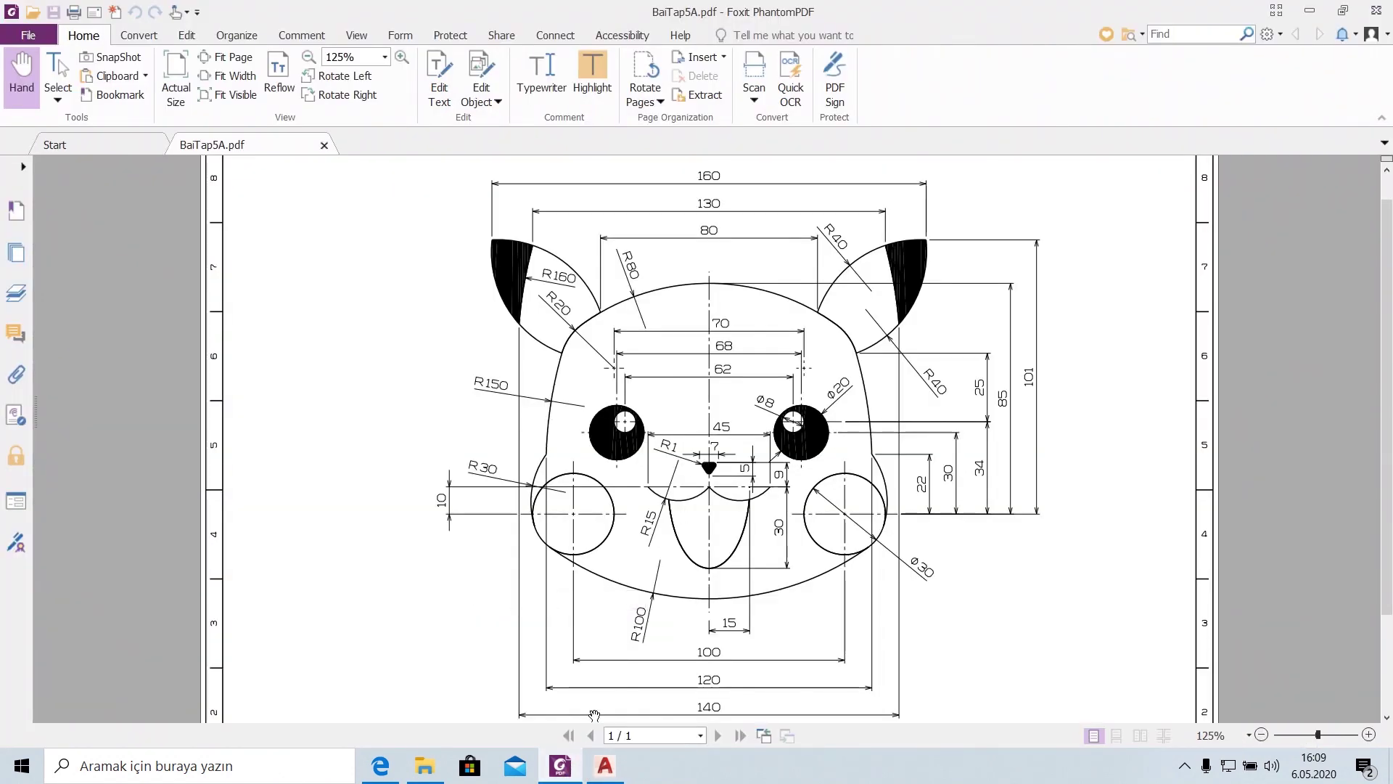
click(605, 766)
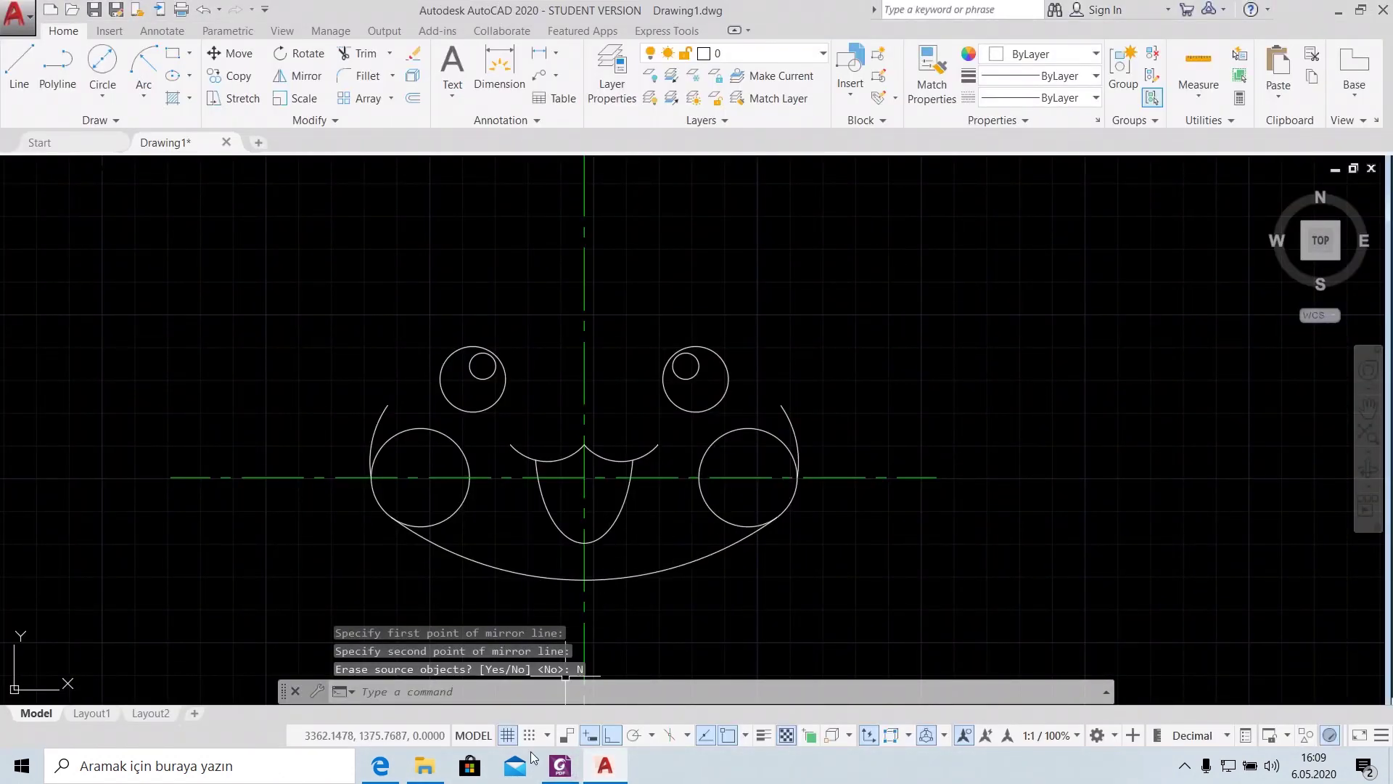
click(560, 766)
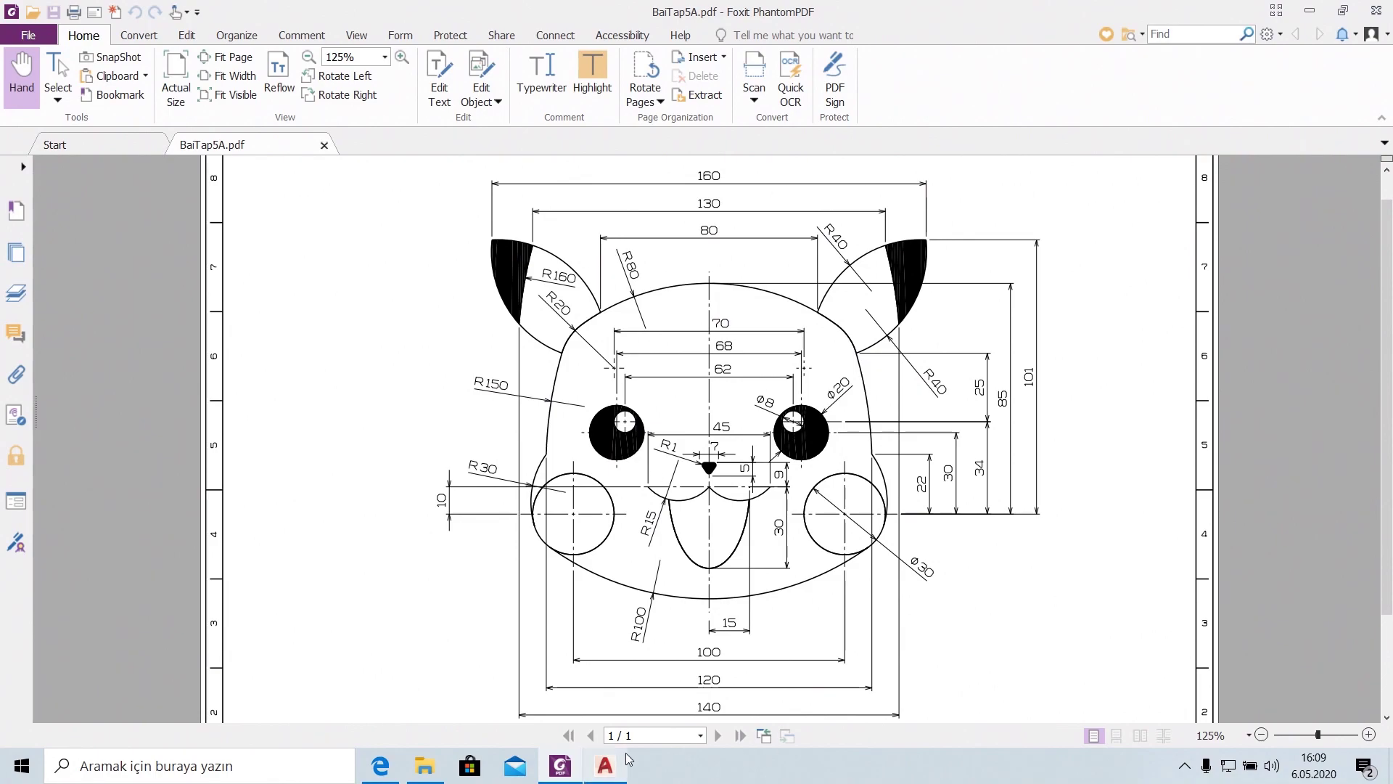
click(614, 778)
Draw the radius-80 head circle, its centre tracked upward from the face centre
click(102, 96)
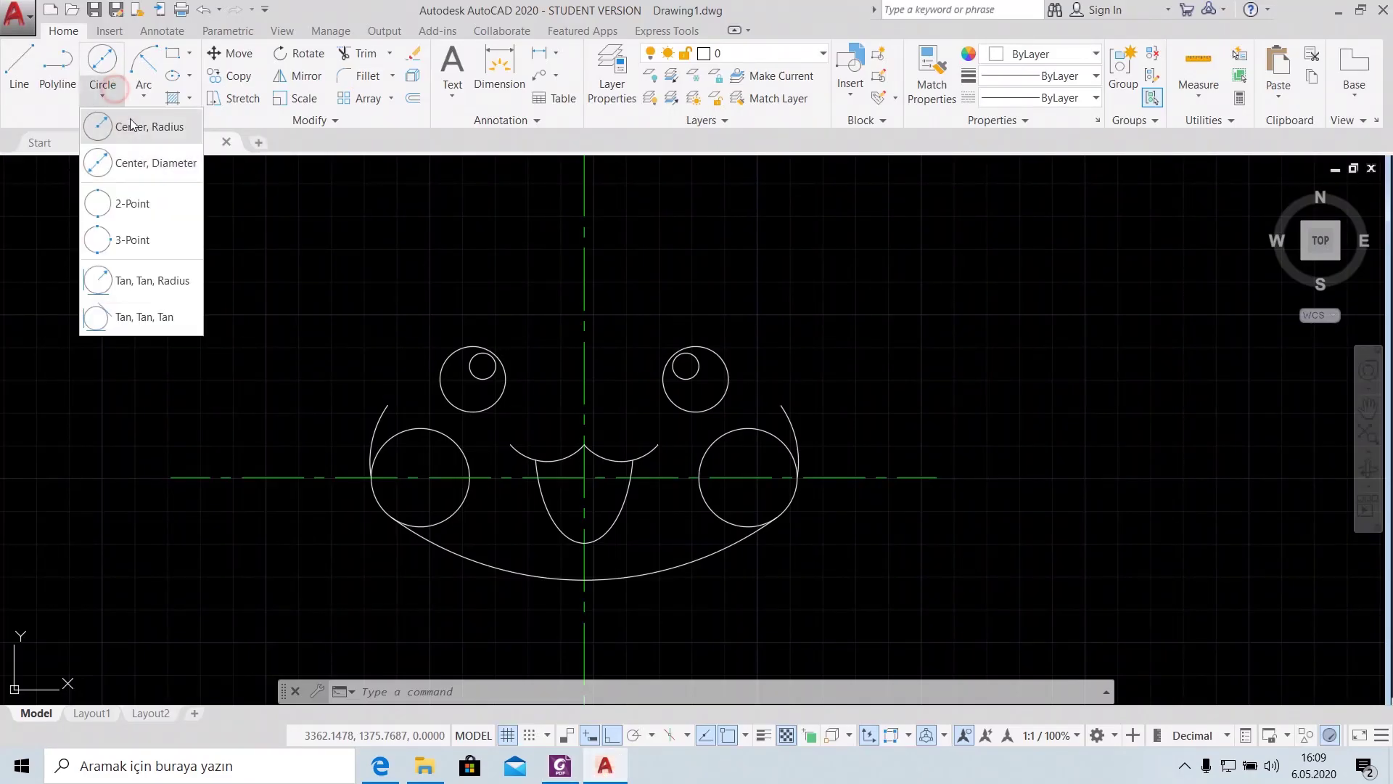
click(134, 128)
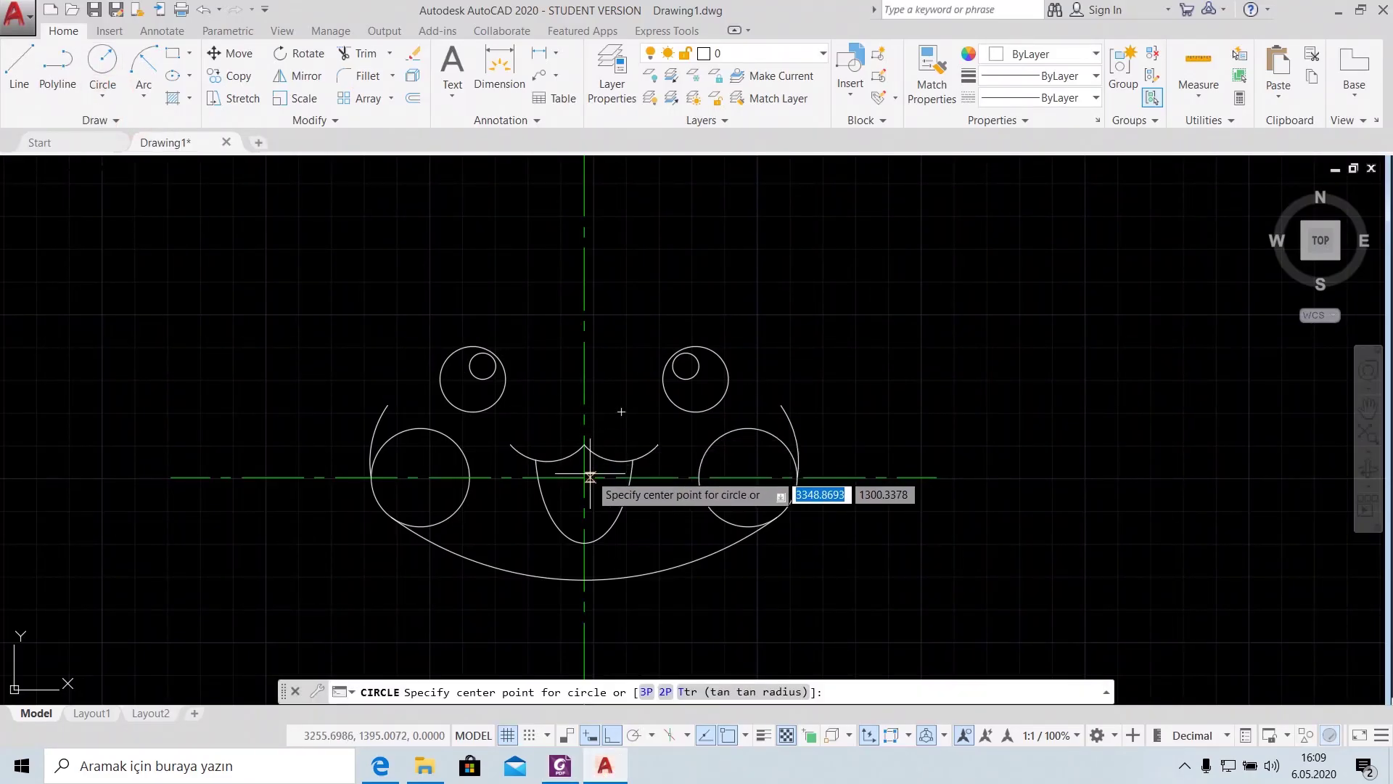
text(tk)
key(Return)
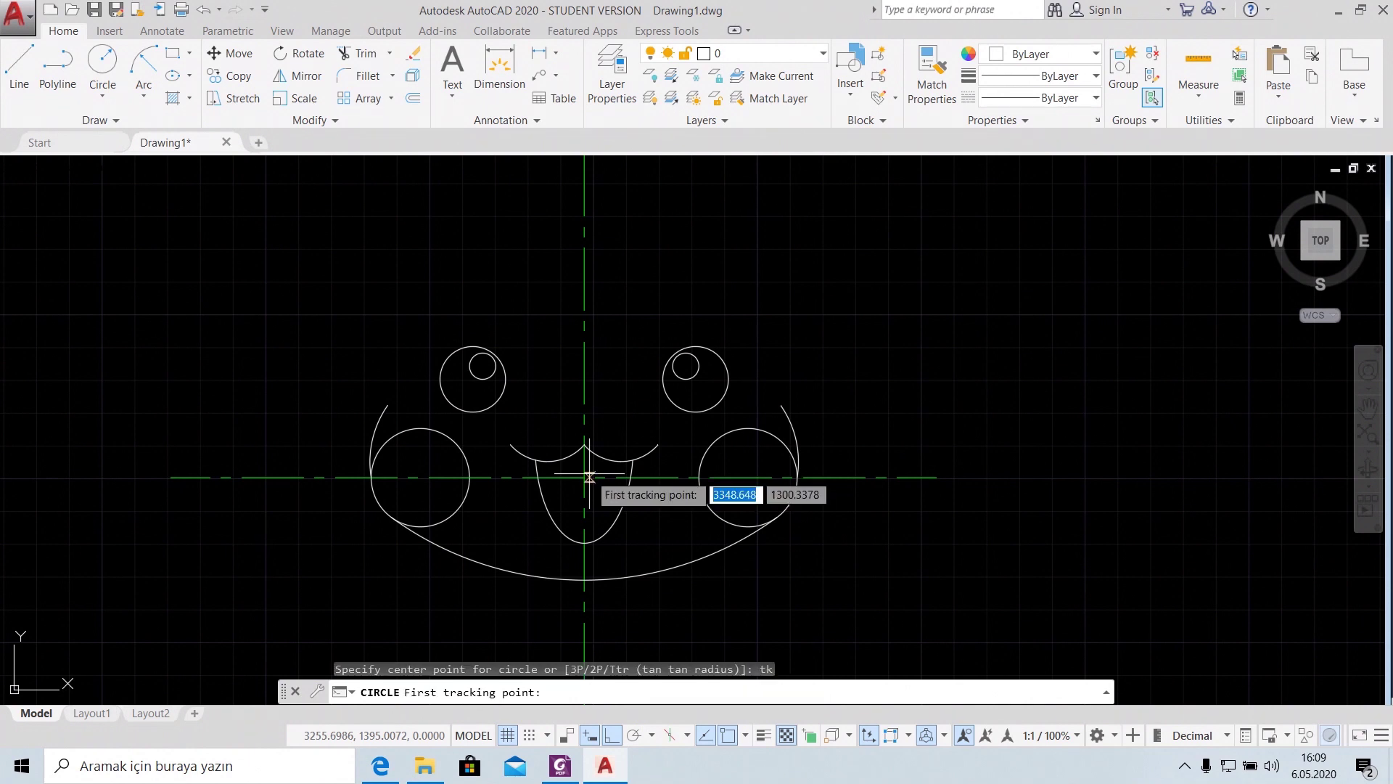
scroll(590, 477, up, 4)
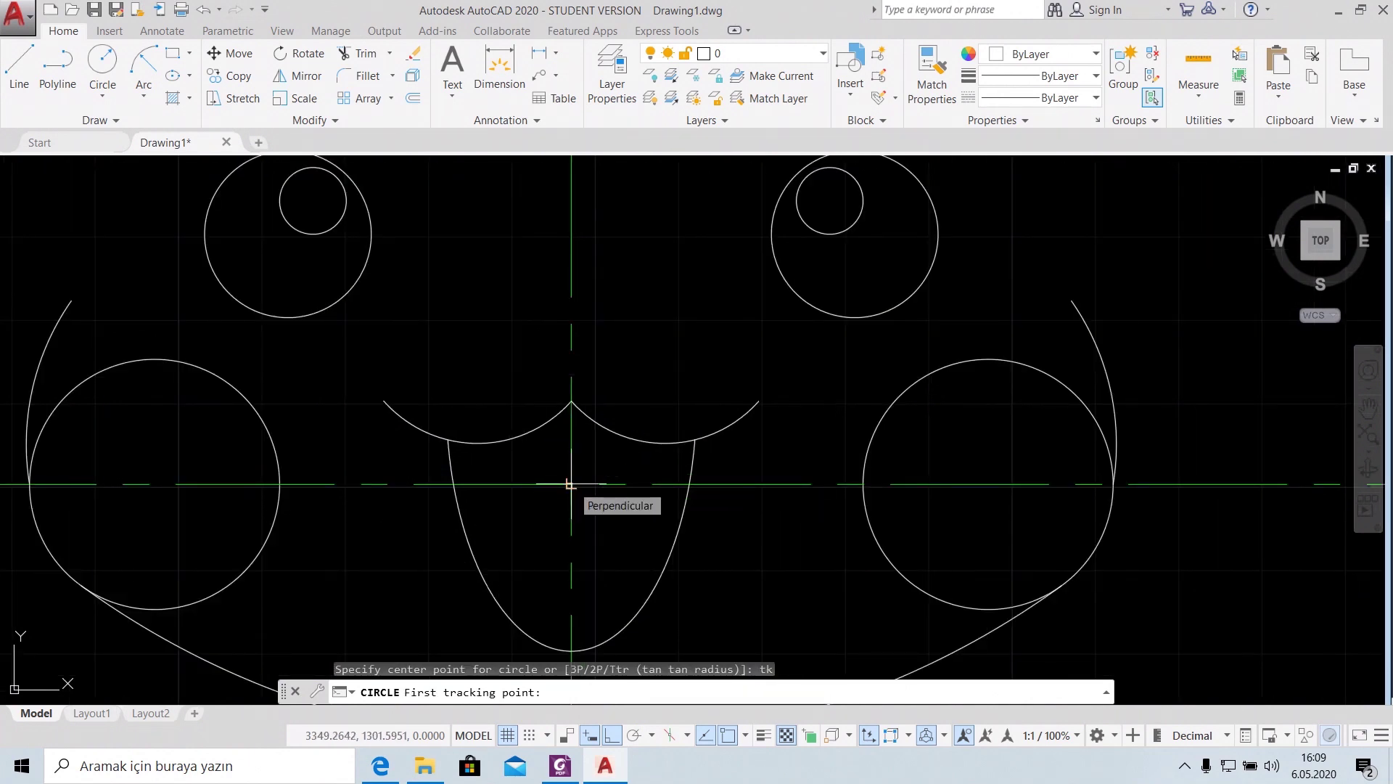
click(570, 484)
text(6)
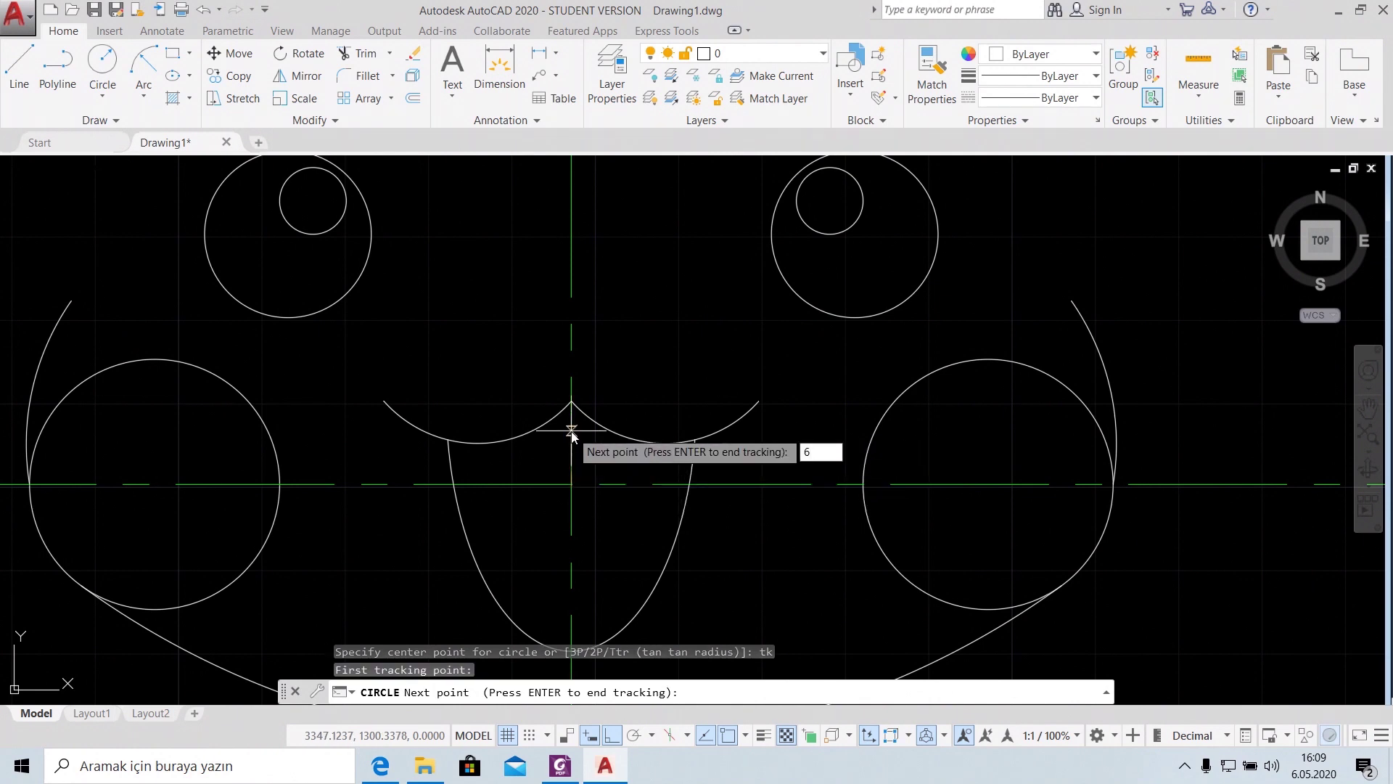
key(Return)
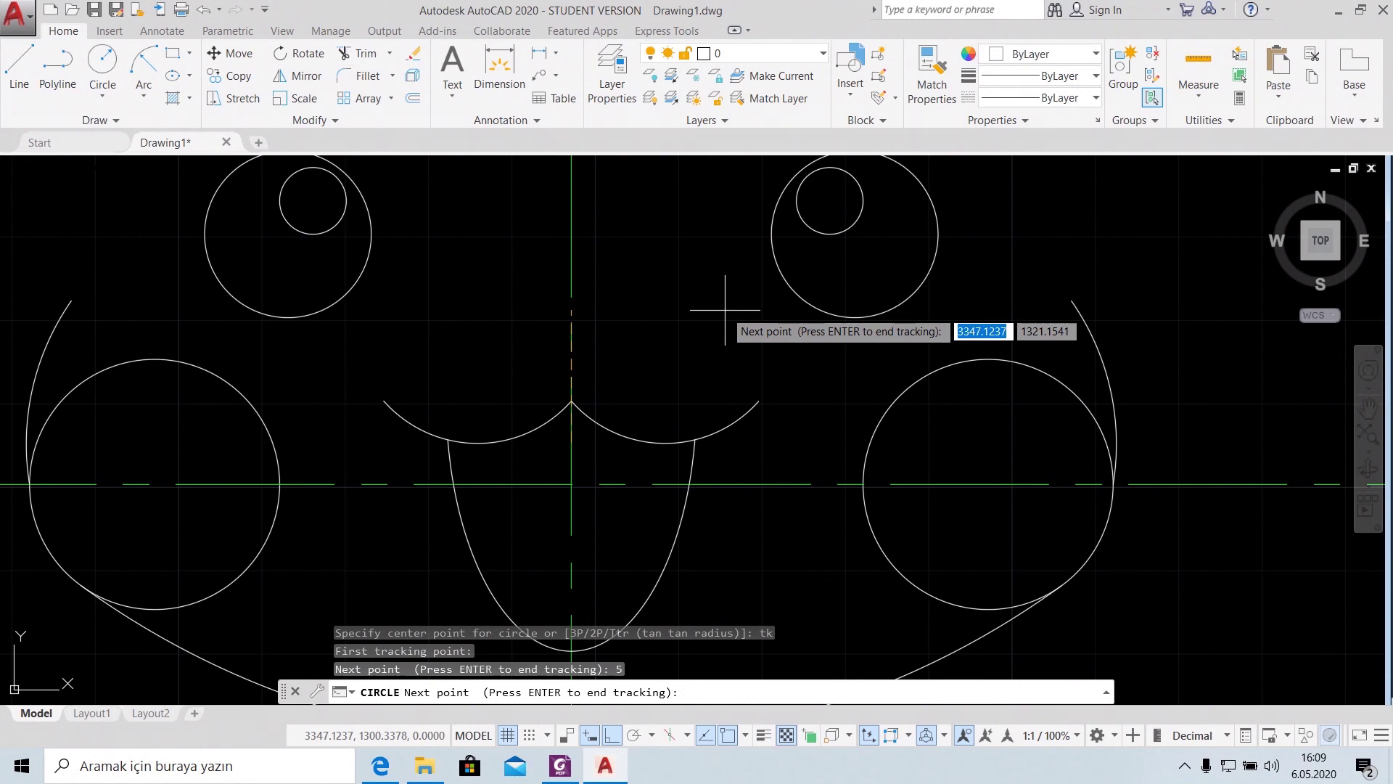
key(Return)
text(80)
key(Return)
Bring up the dimensioned Pikachu PDF reference in Foxit
scroll(815, 211, down, 2)
scroll(835, 305, down, 4)
scroll(907, 377, down, 1)
scroll(871, 348, up, 1)
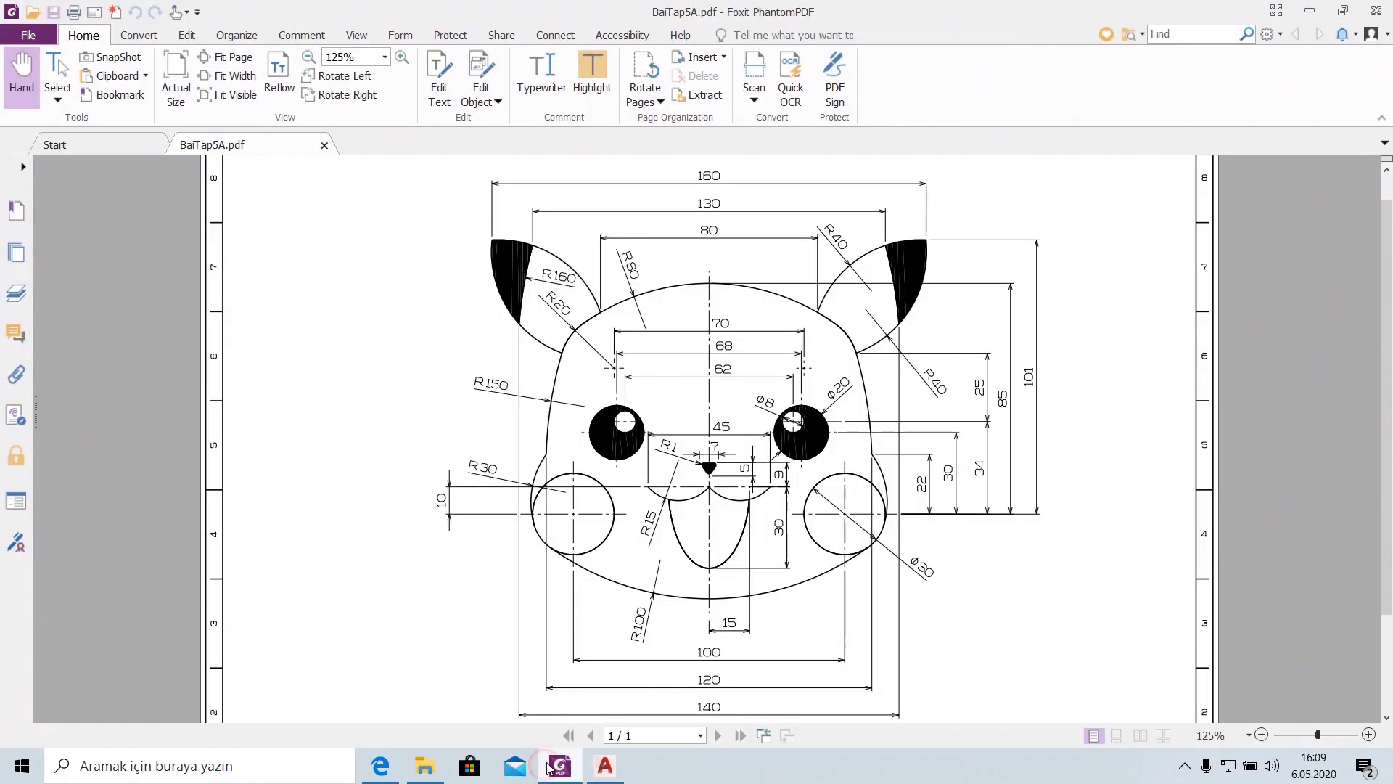
click(548, 764)
Return to AutoCAD and pan the view to centre the right eye
click(604, 765)
scroll(740, 406, up, 5)
middle_drag(778, 387, 616, 461)
Draw a horizontal line rightward from the right eye's small circle centre
click(19, 66)
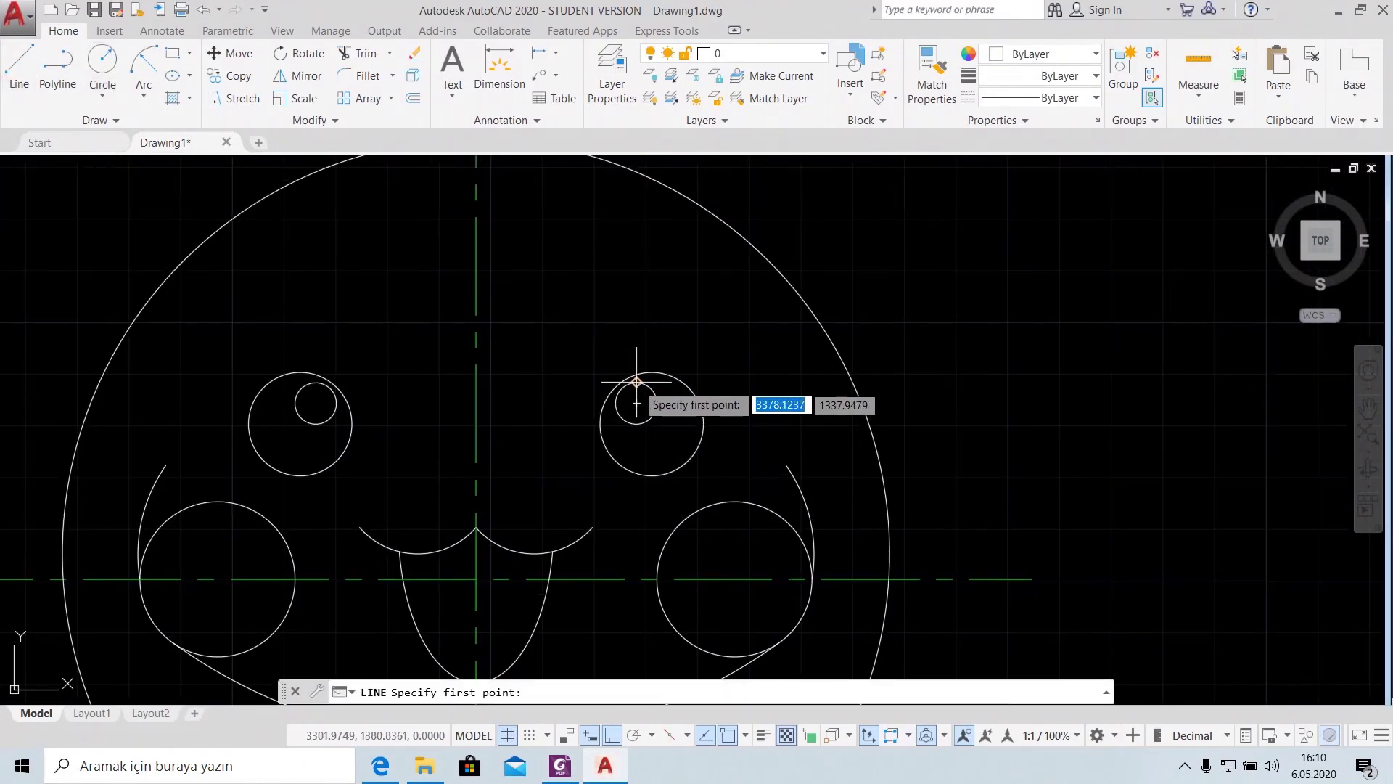
click(637, 403)
click(1306, 403)
key(Escape)
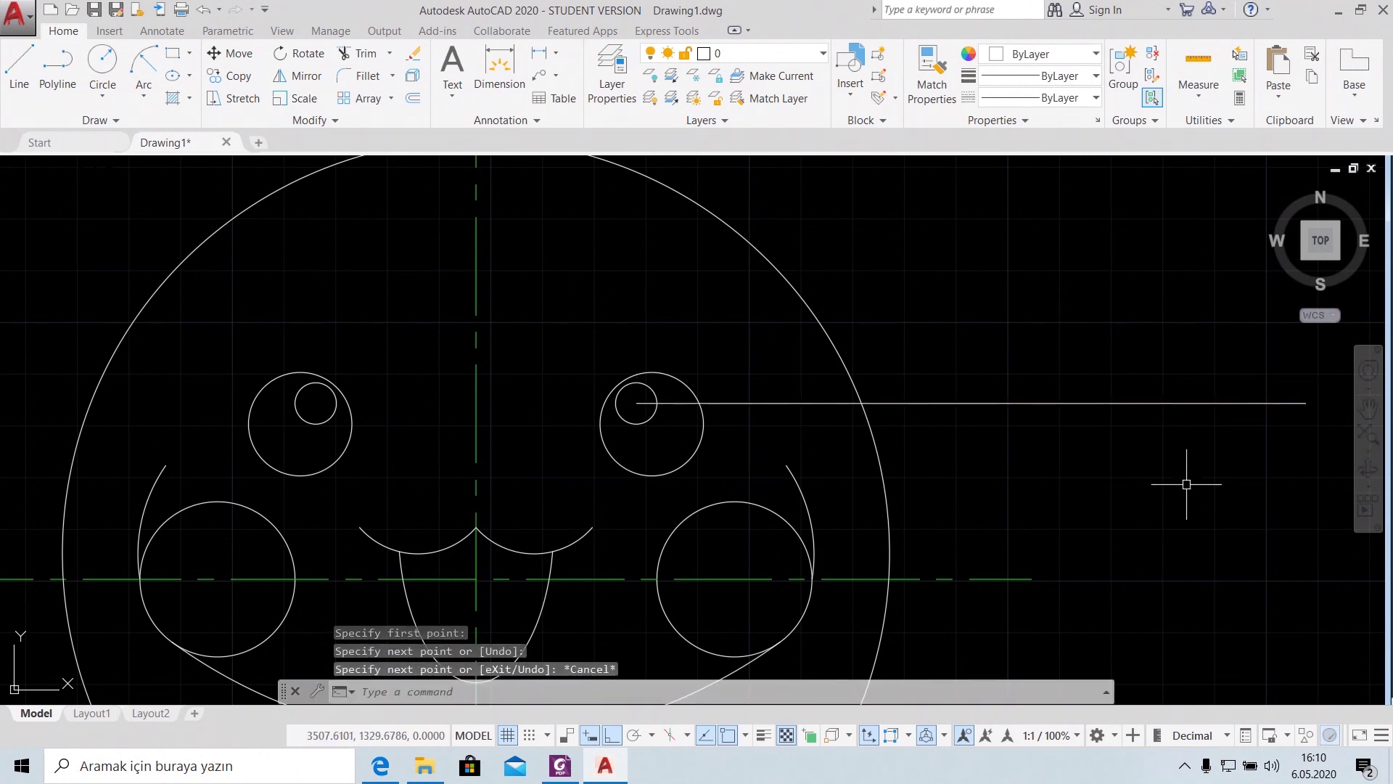
scroll(1187, 484, down, 6)
scroll(1086, 468, up, 2)
Offset that horizontal line 25 units upward with OFFSET
text(OFFSET)
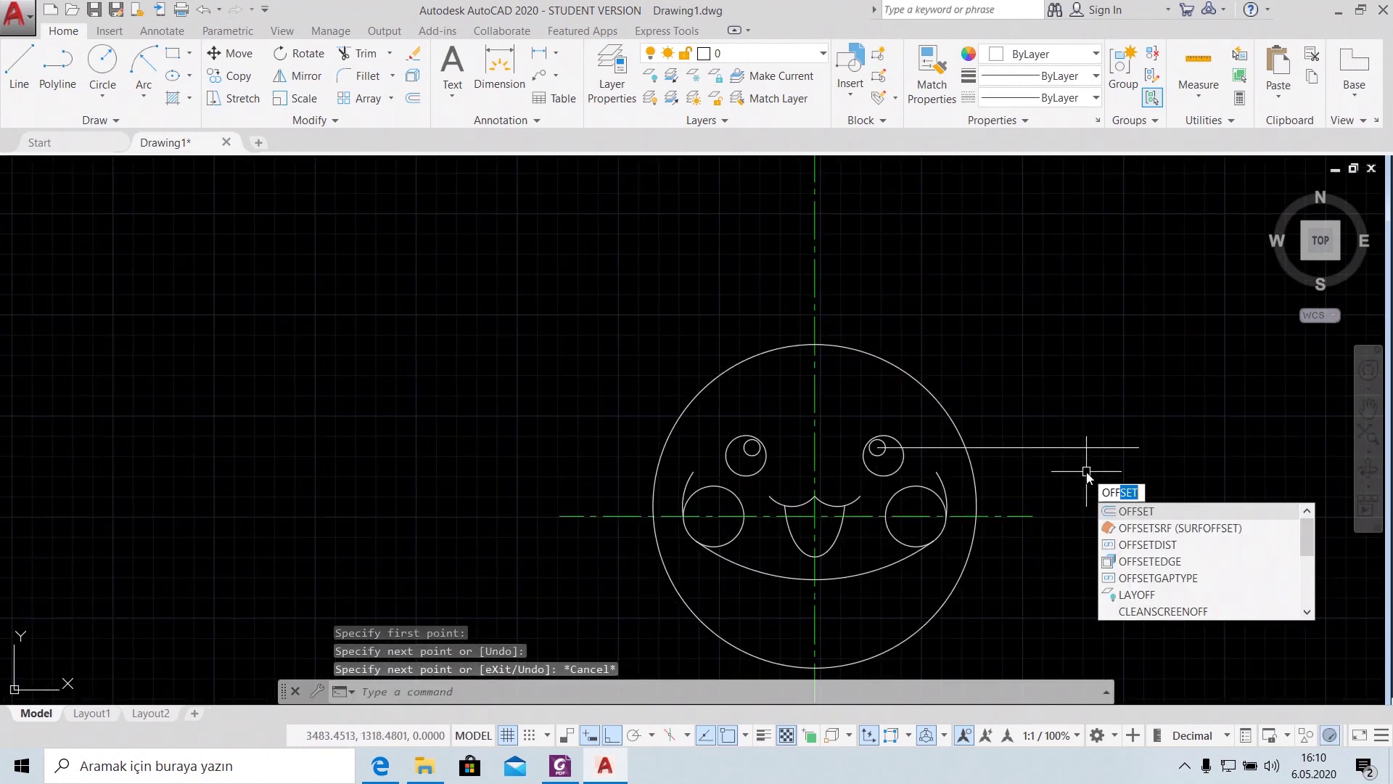
key(Return)
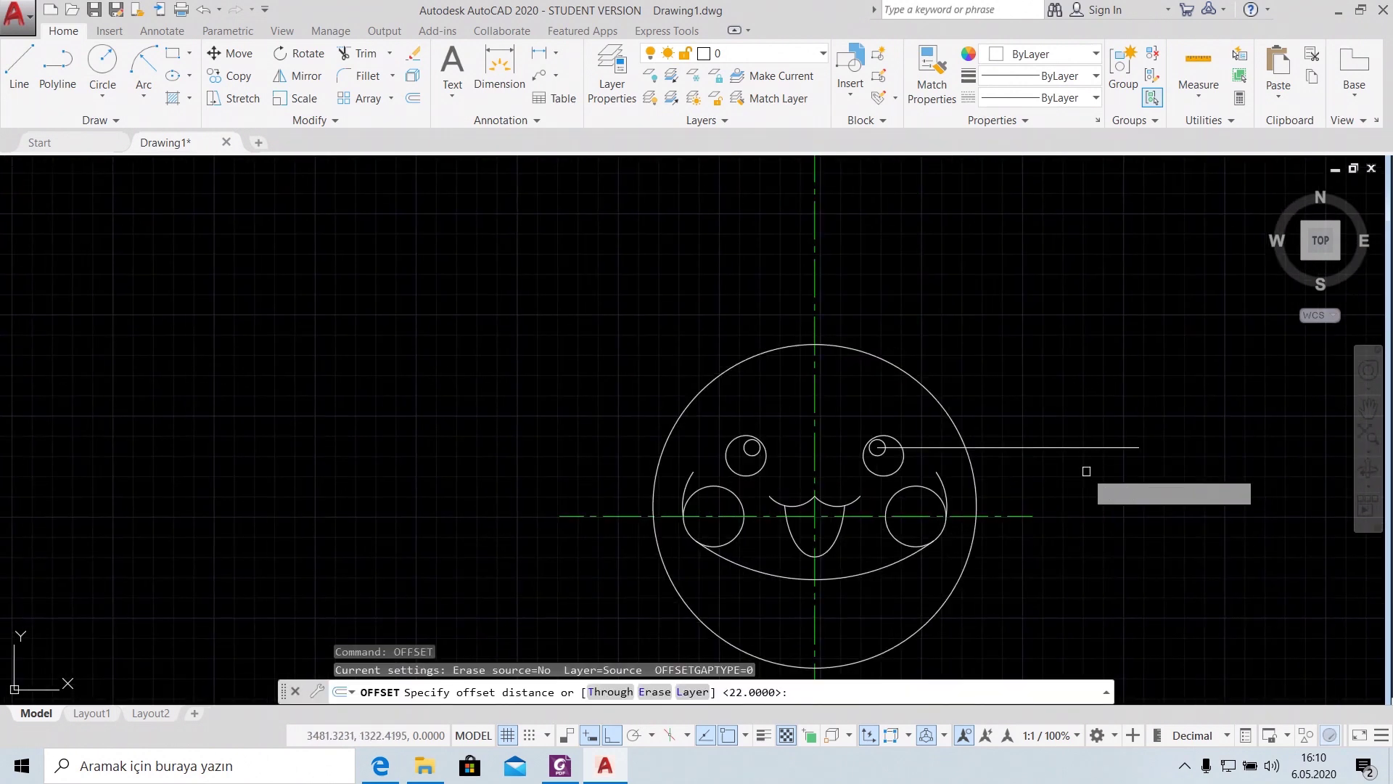
text(25)
key(Return)
click(1066, 447)
click(1066, 396)
mouse_move(559, 765)
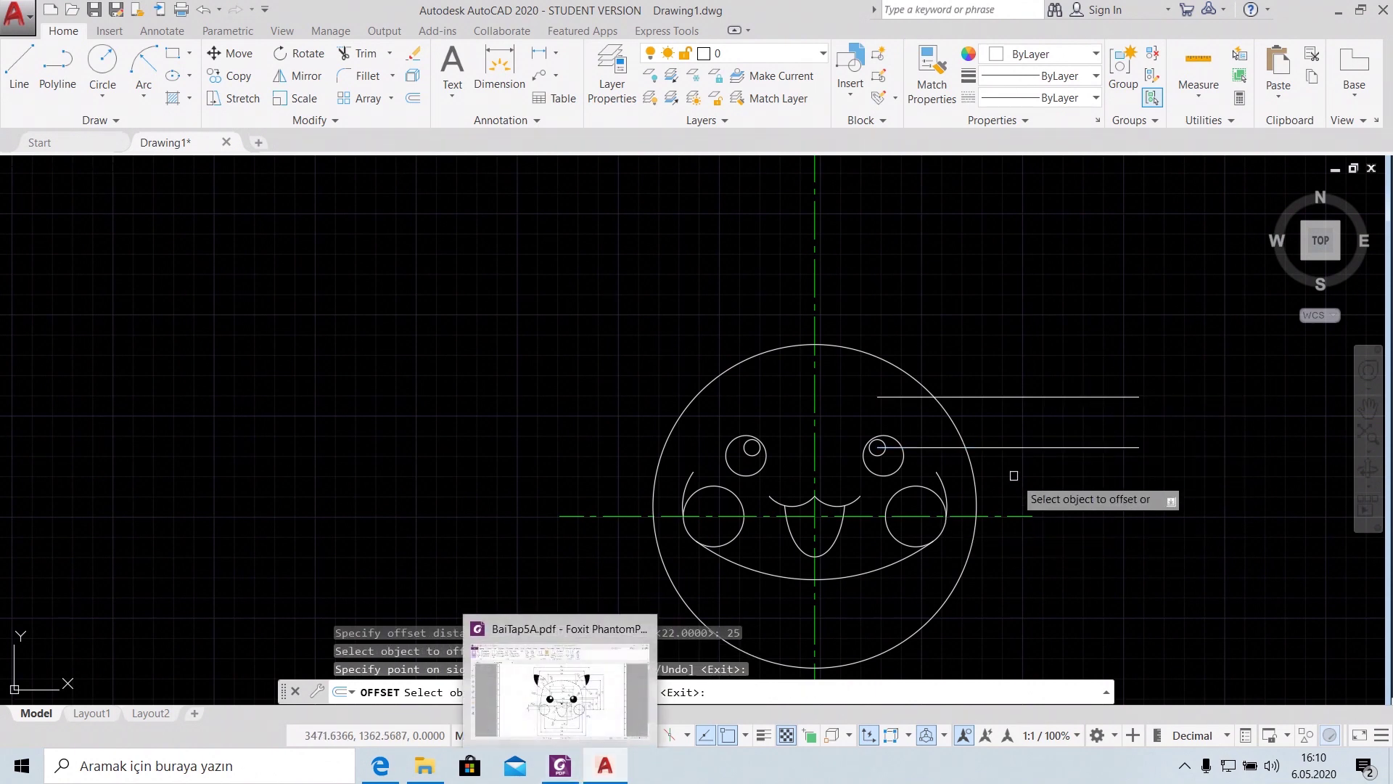
Check the PDF reference and return to the AutoCAD drawing
click(559, 766)
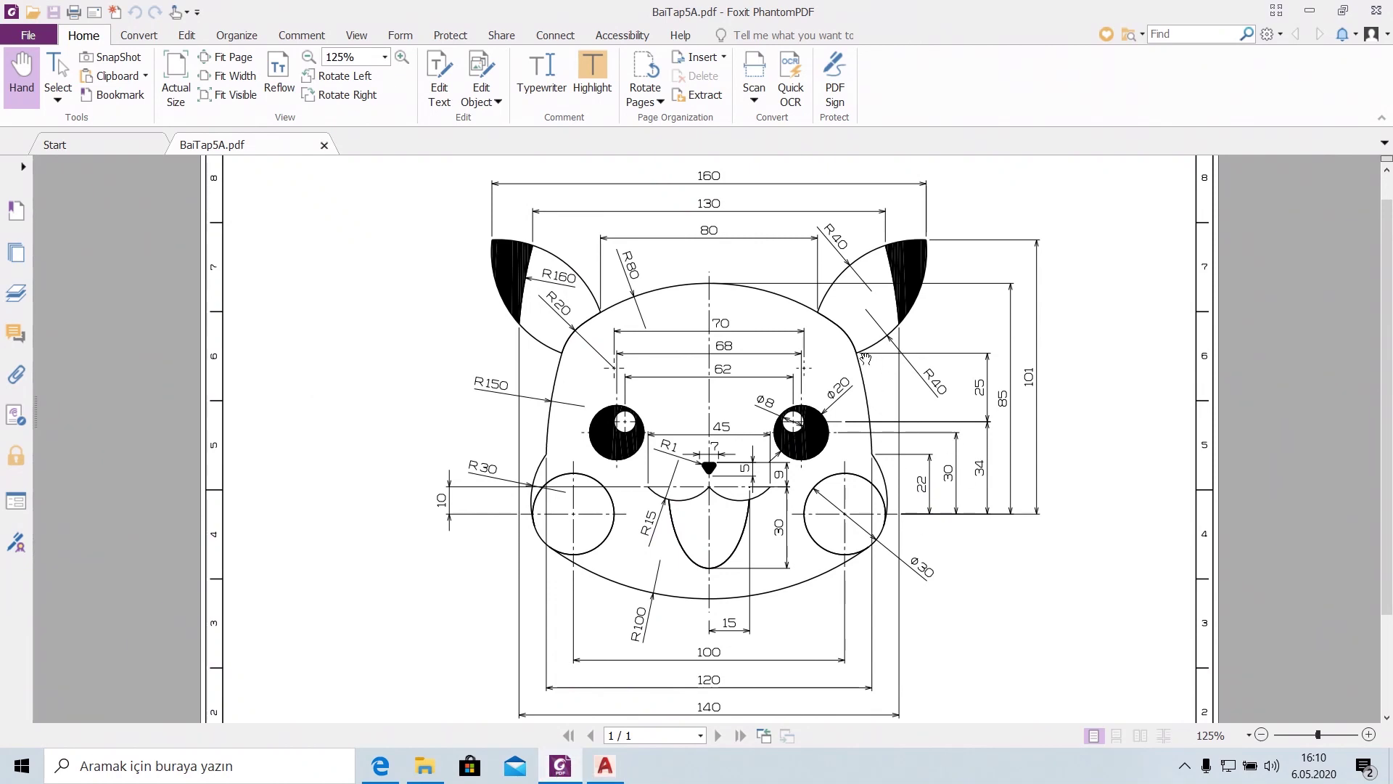
click(604, 765)
click(147, 100)
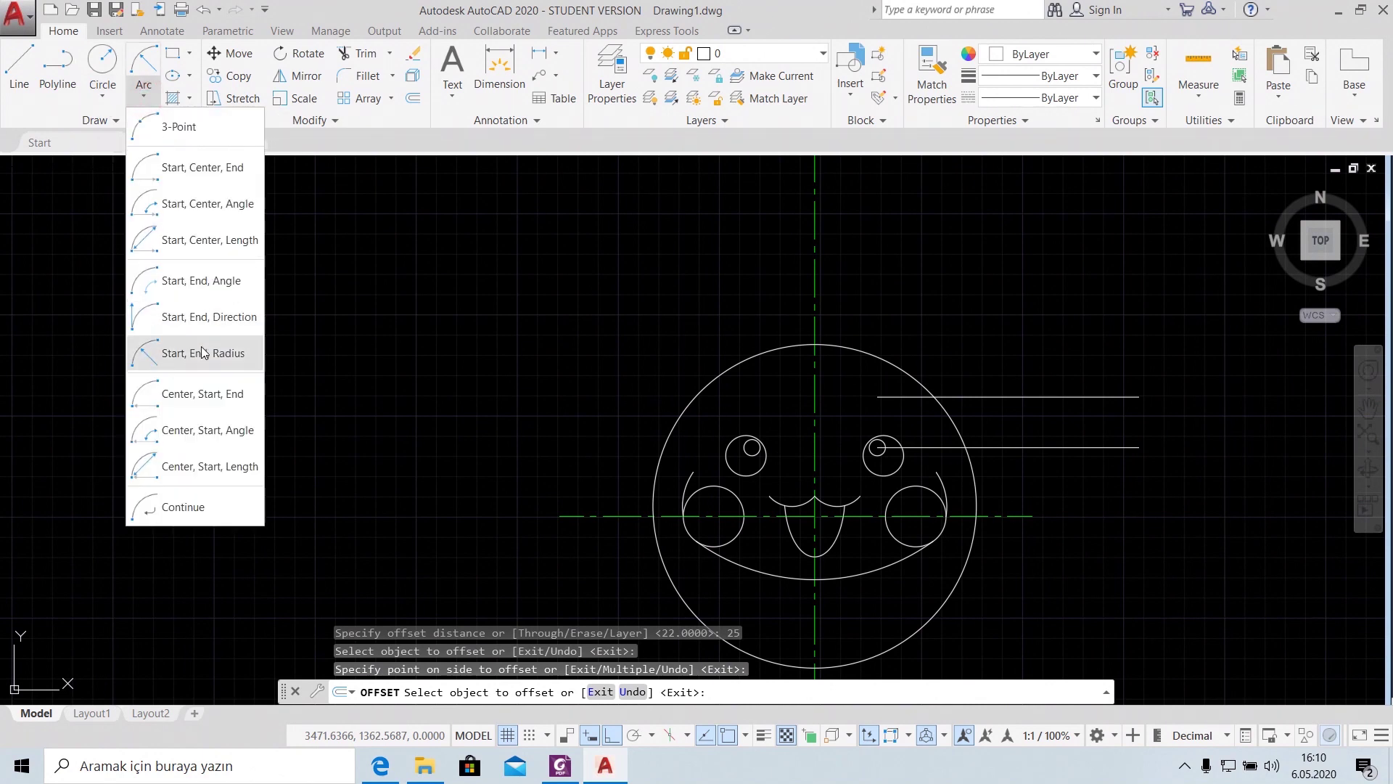
Draw a radius-150 arc from the right side curve's top to the upper line–head circle intersection
click(200, 354)
scroll(1016, 461, up, 4)
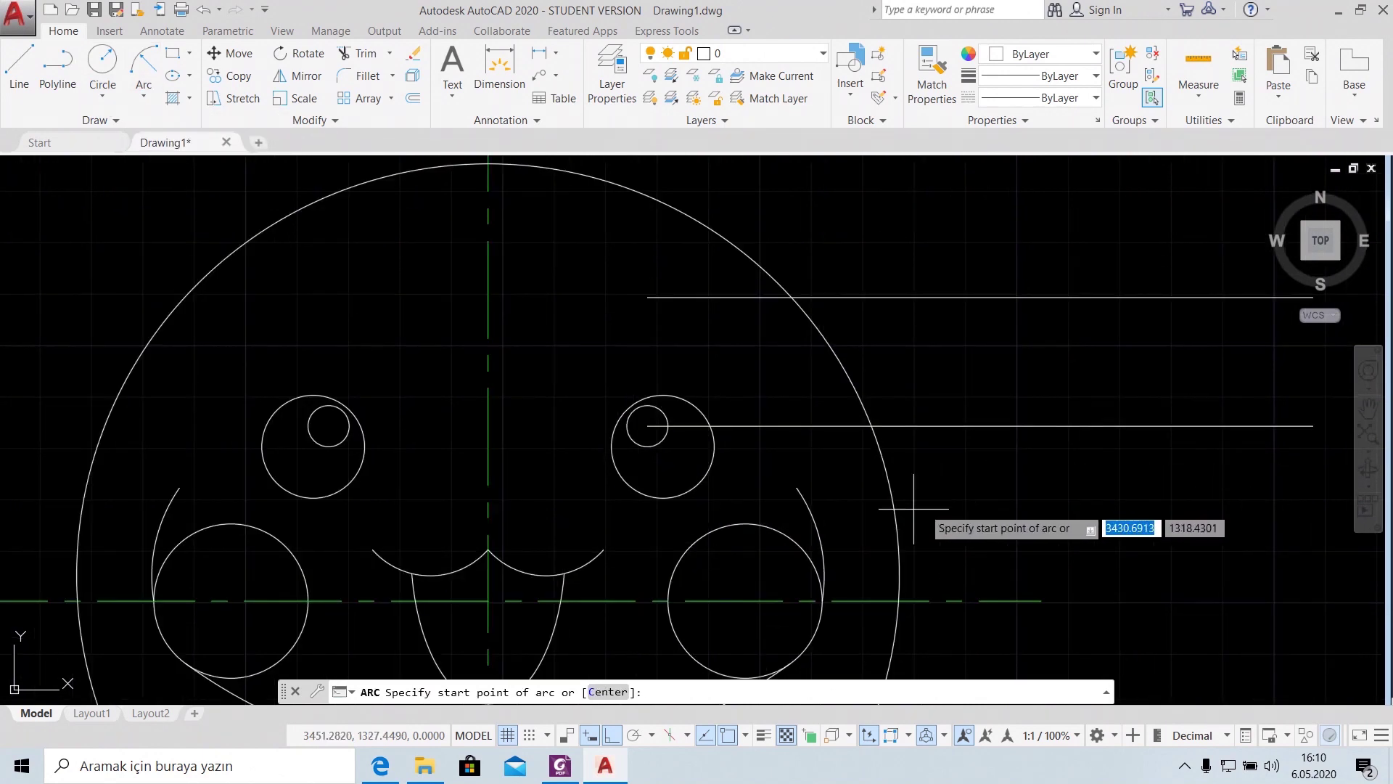
click(798, 488)
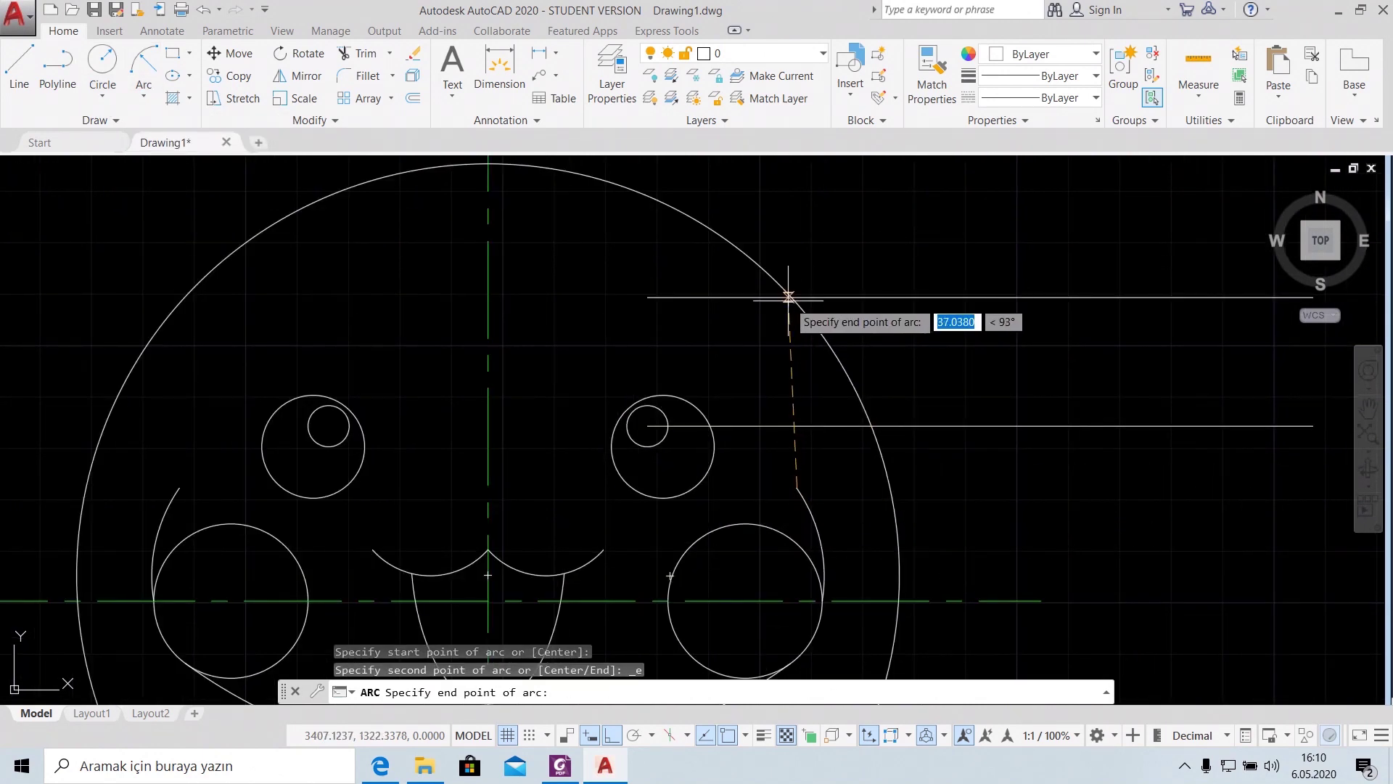
click(791, 297)
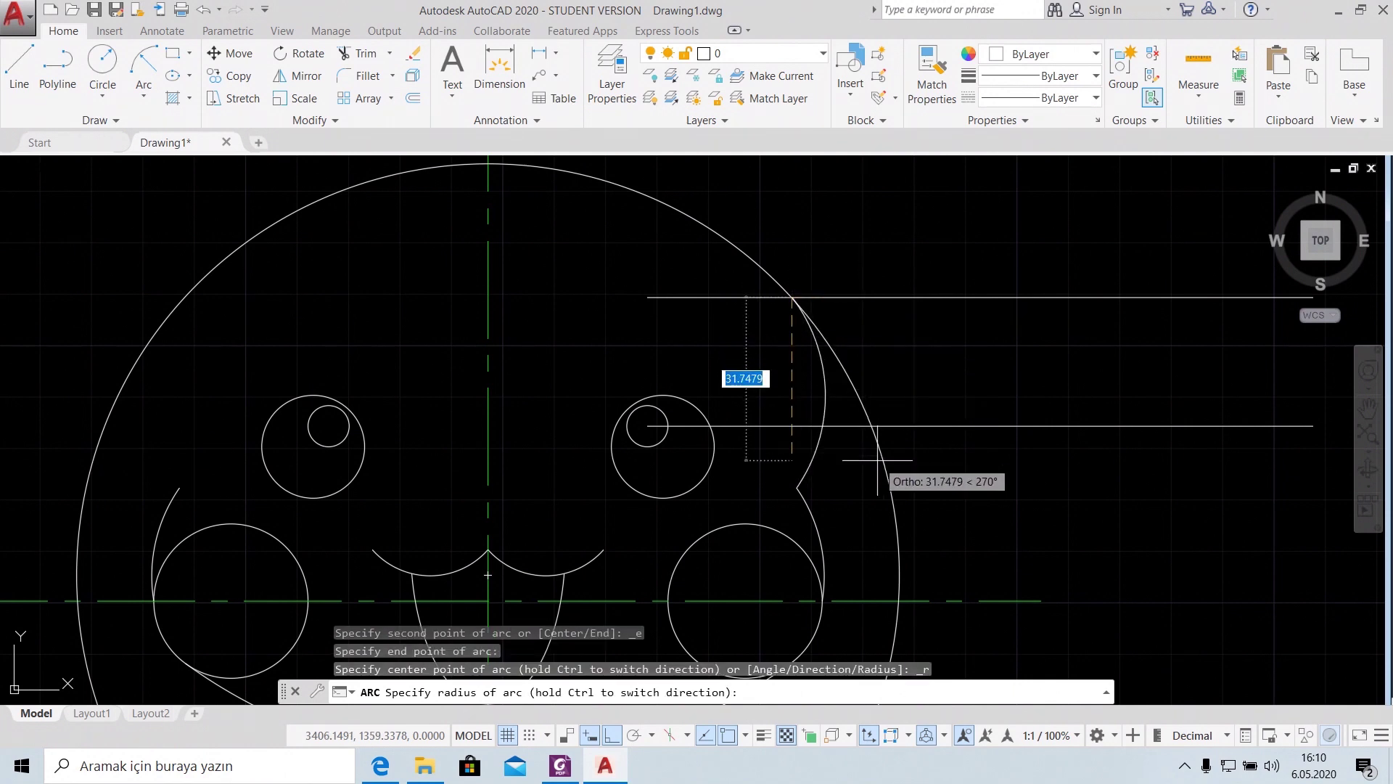
text(150)
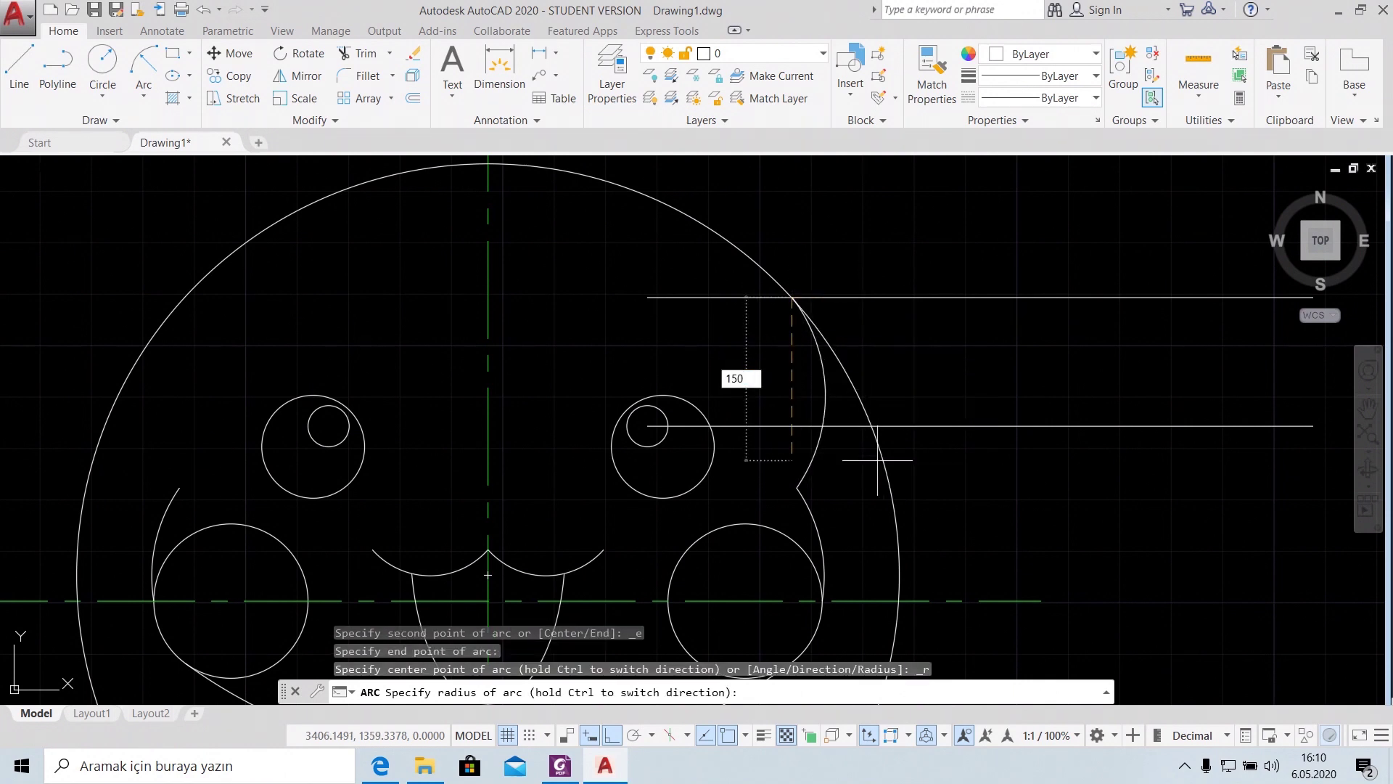
key(Return)
scroll(871, 384, down, 2)
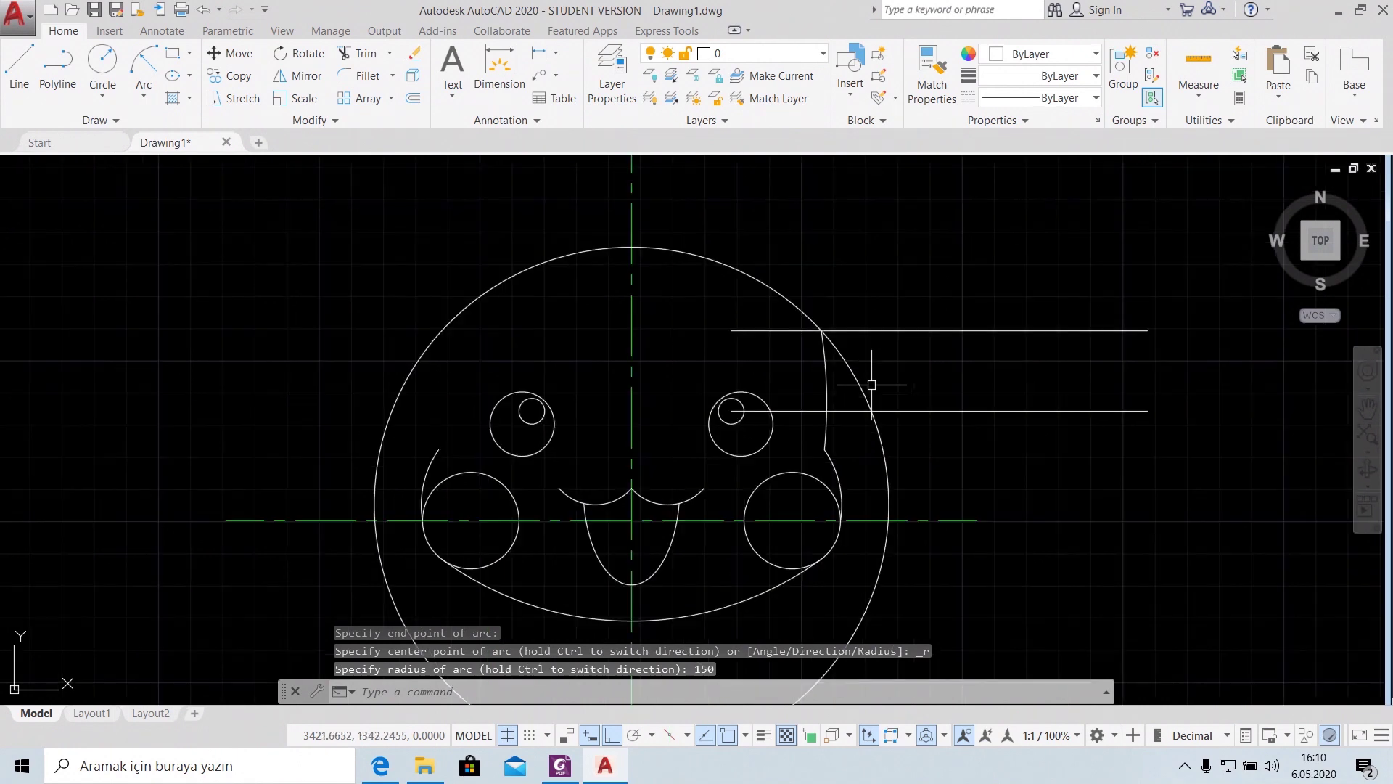
Delete the upper horizontal helper line and bring up the PDF reference
click(949, 413)
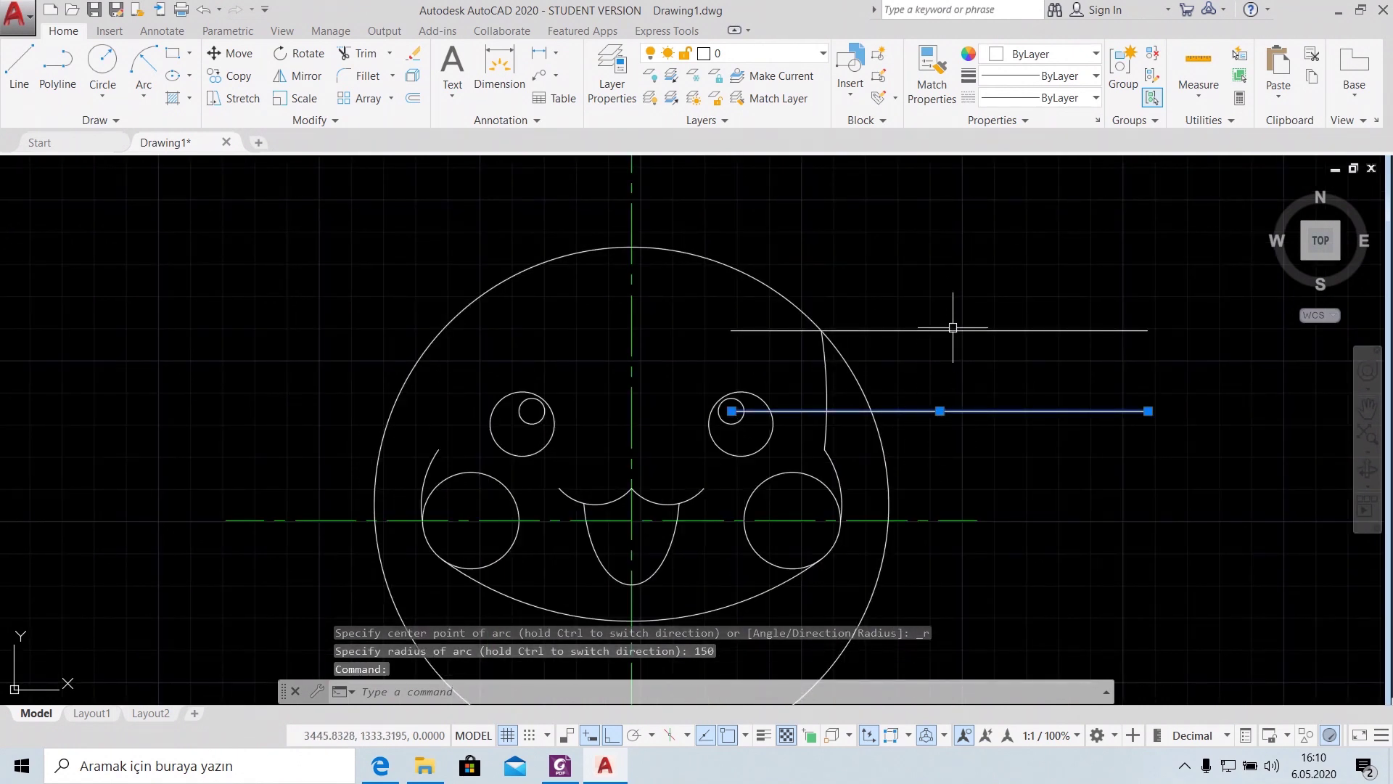
key(Escape)
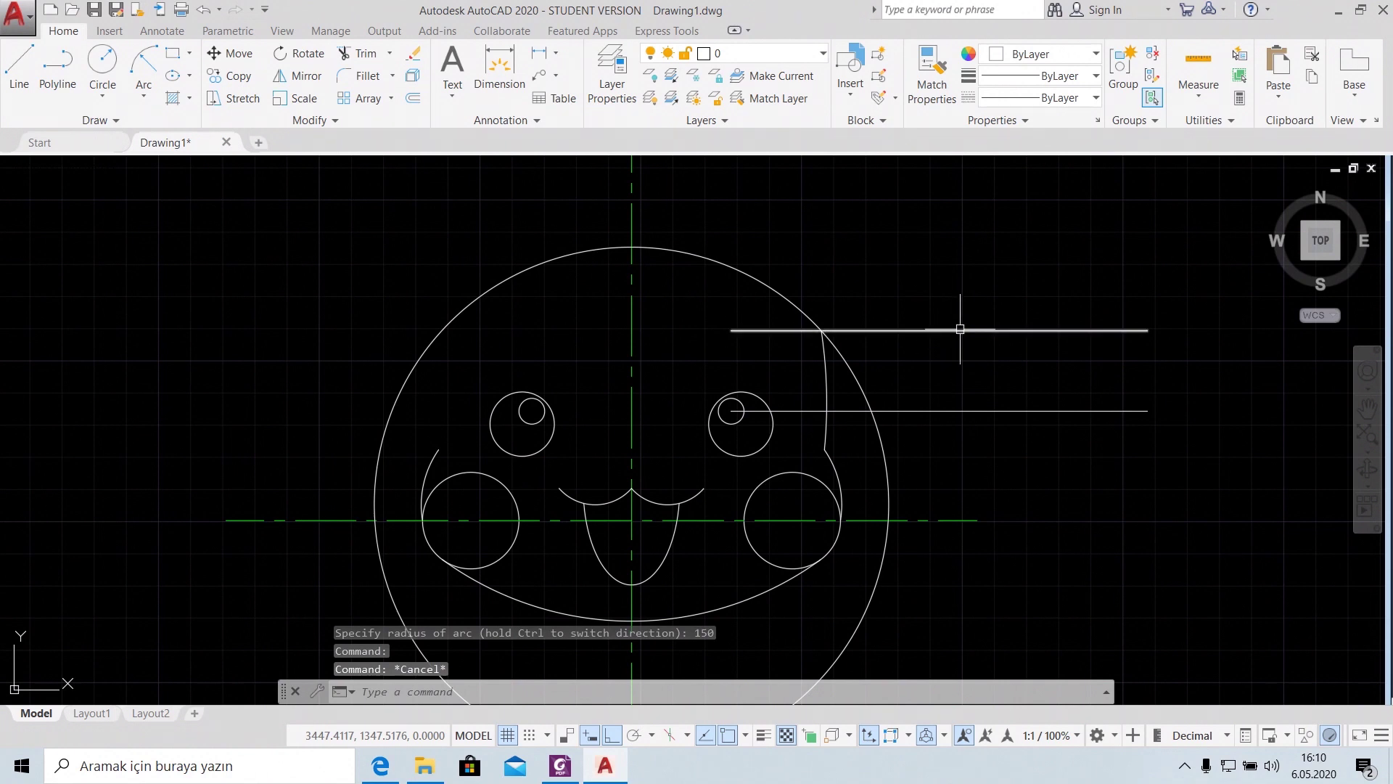
click(960, 330)
key(Delete)
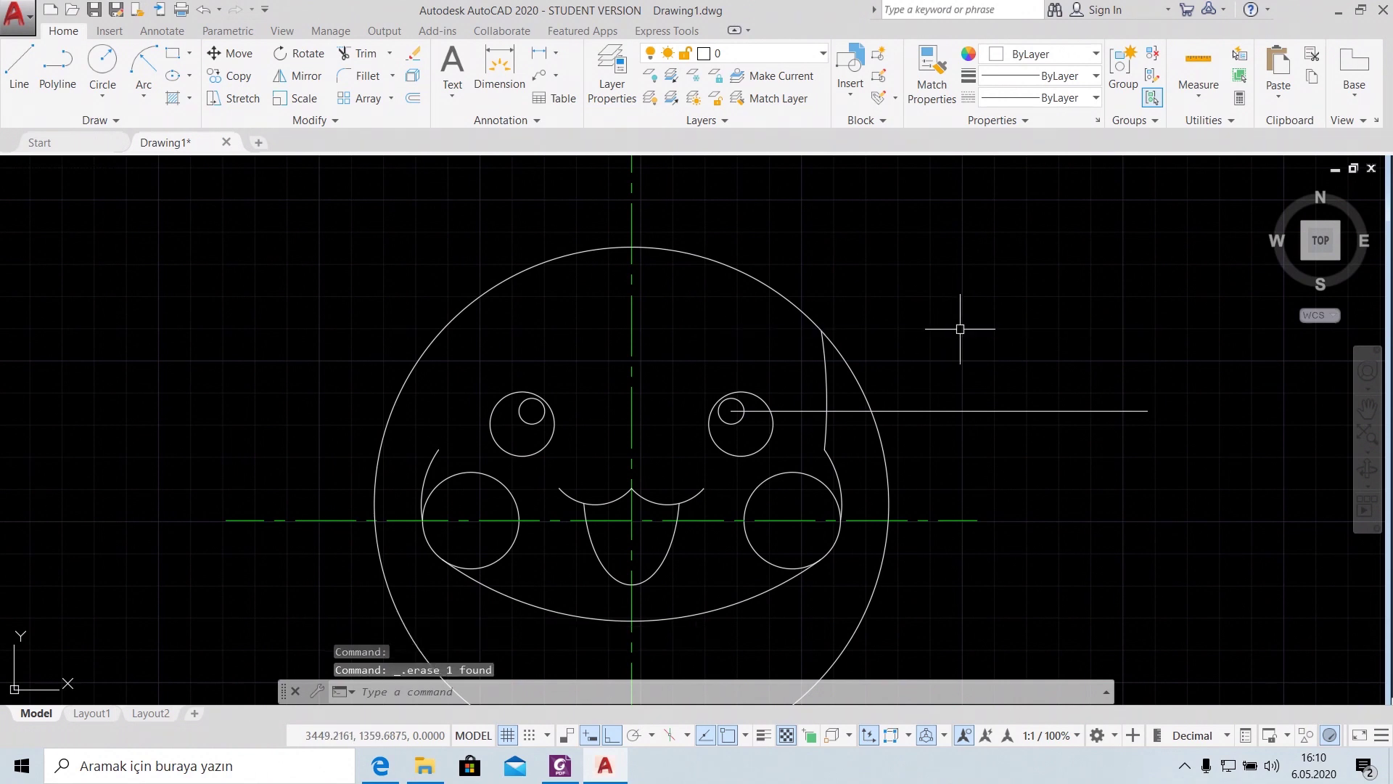
click(560, 765)
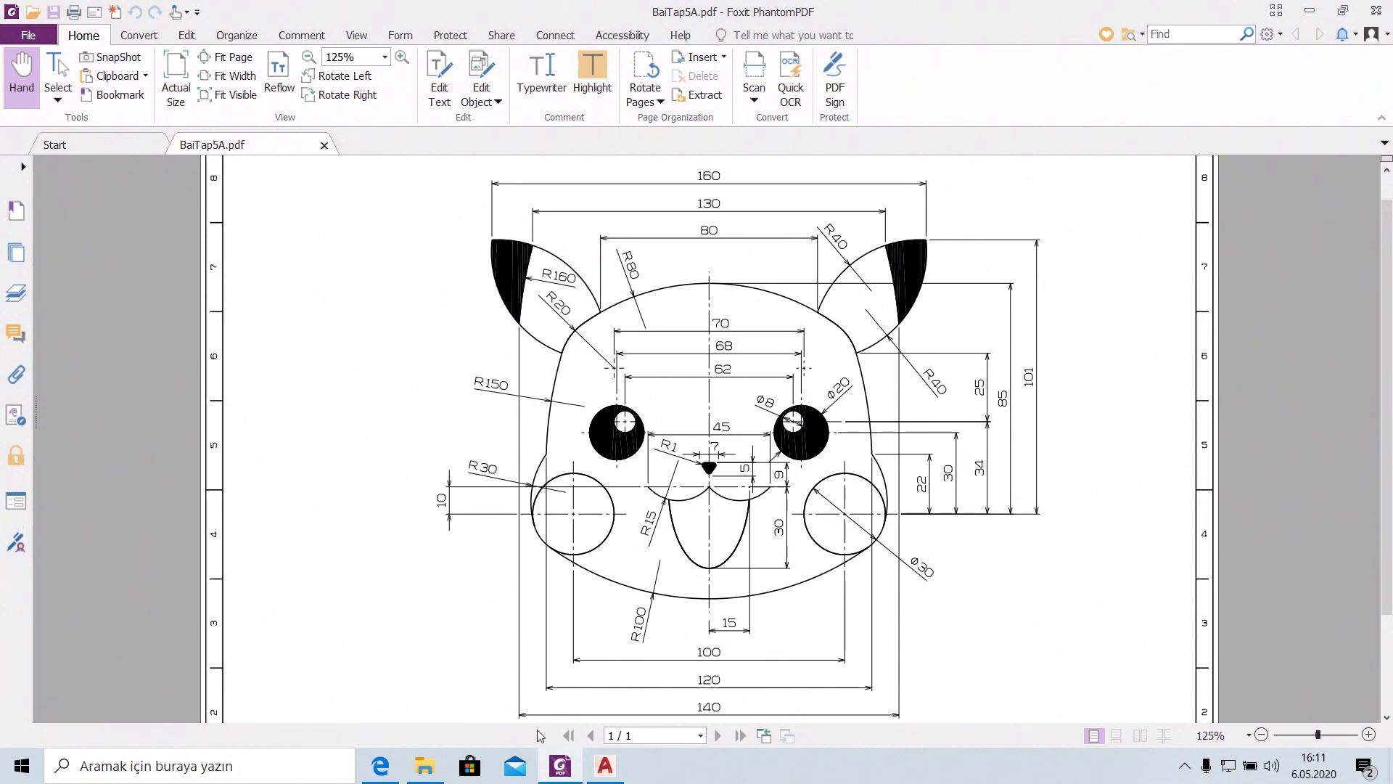
click(604, 766)
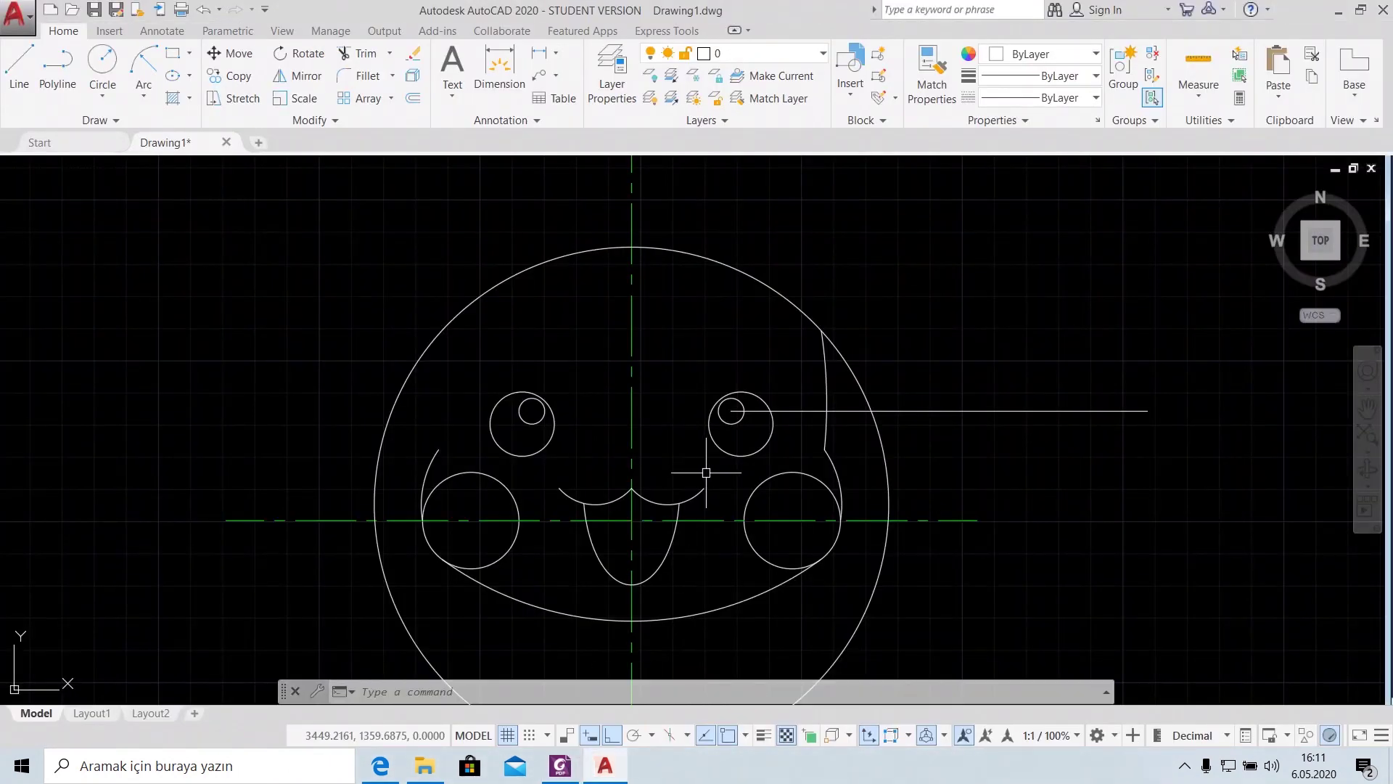
click(110, 91)
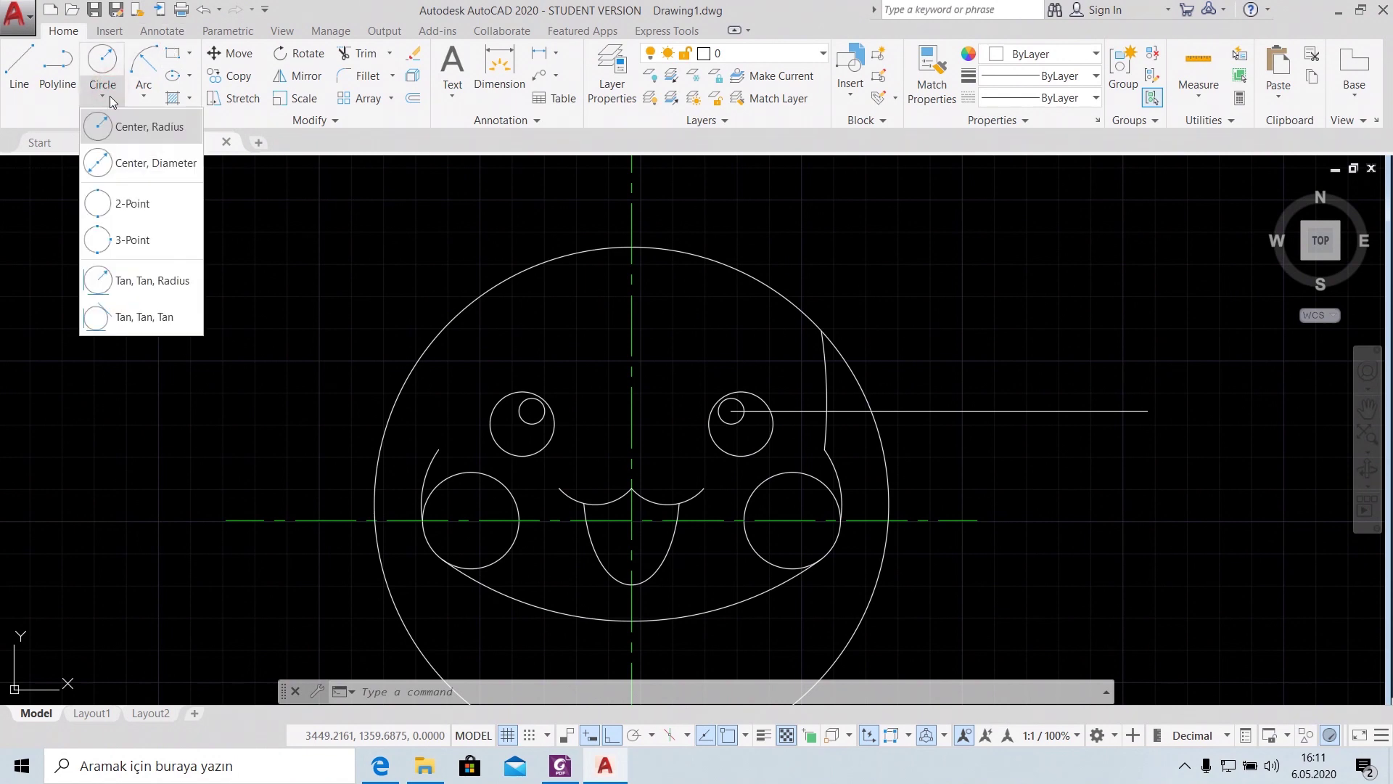
Add a radius-20 circle tangent to the right eye and the right side arc
click(153, 290)
click(772, 287)
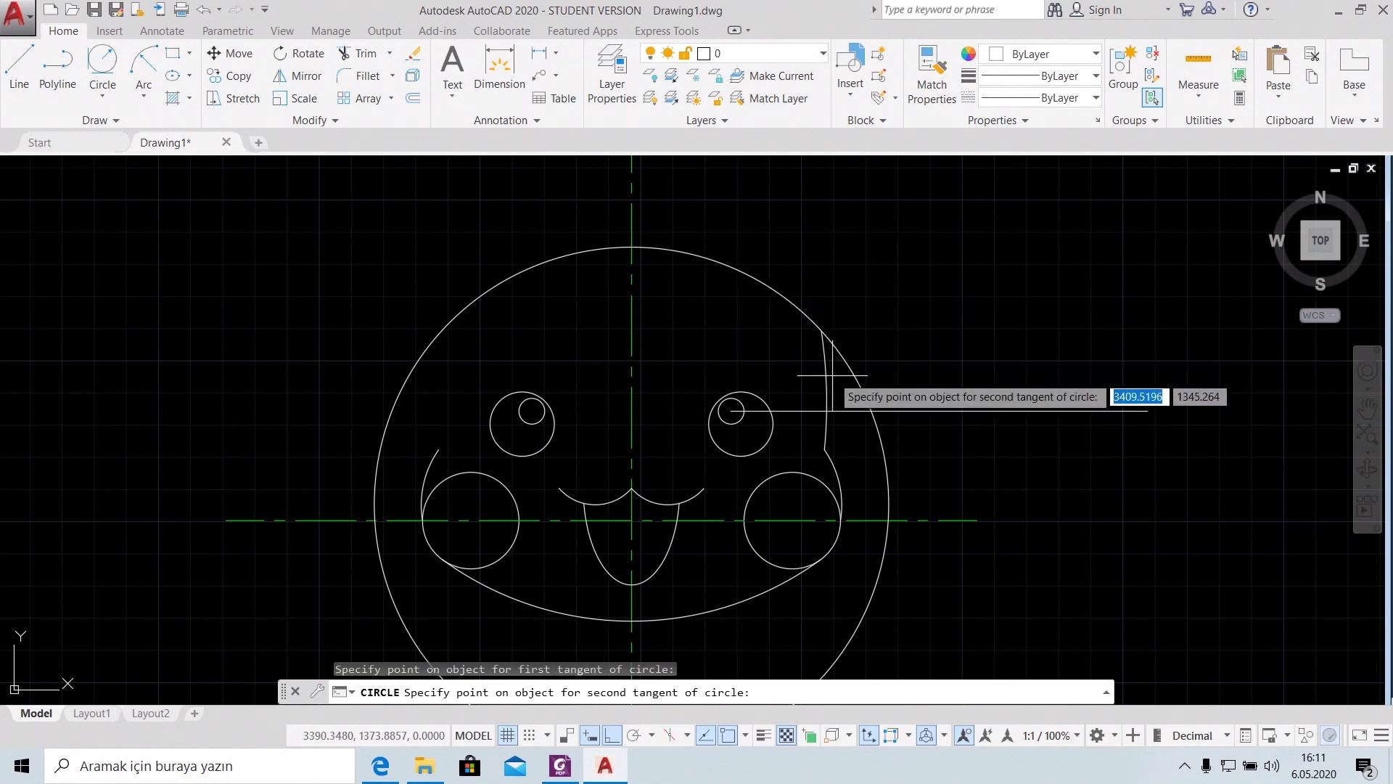
click(820, 352)
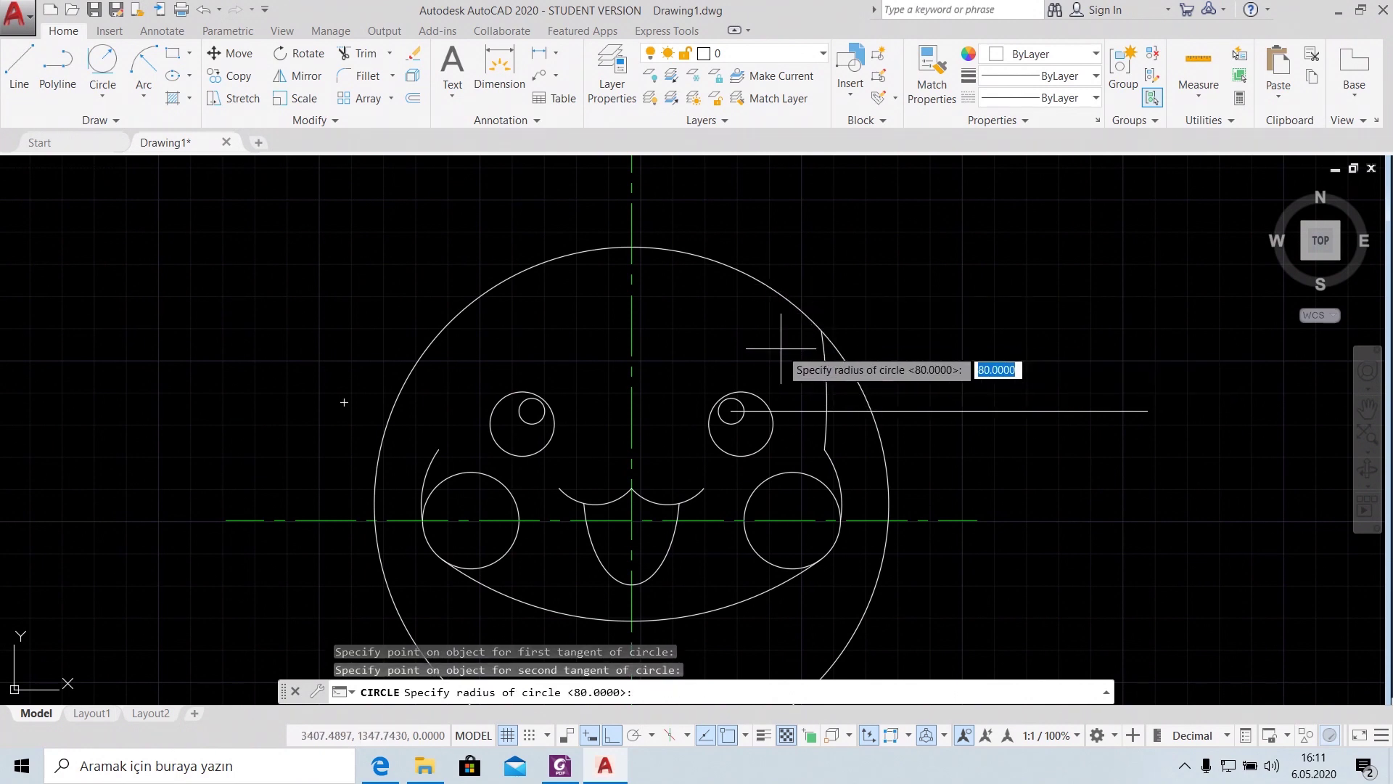
text(20)
key(Return)
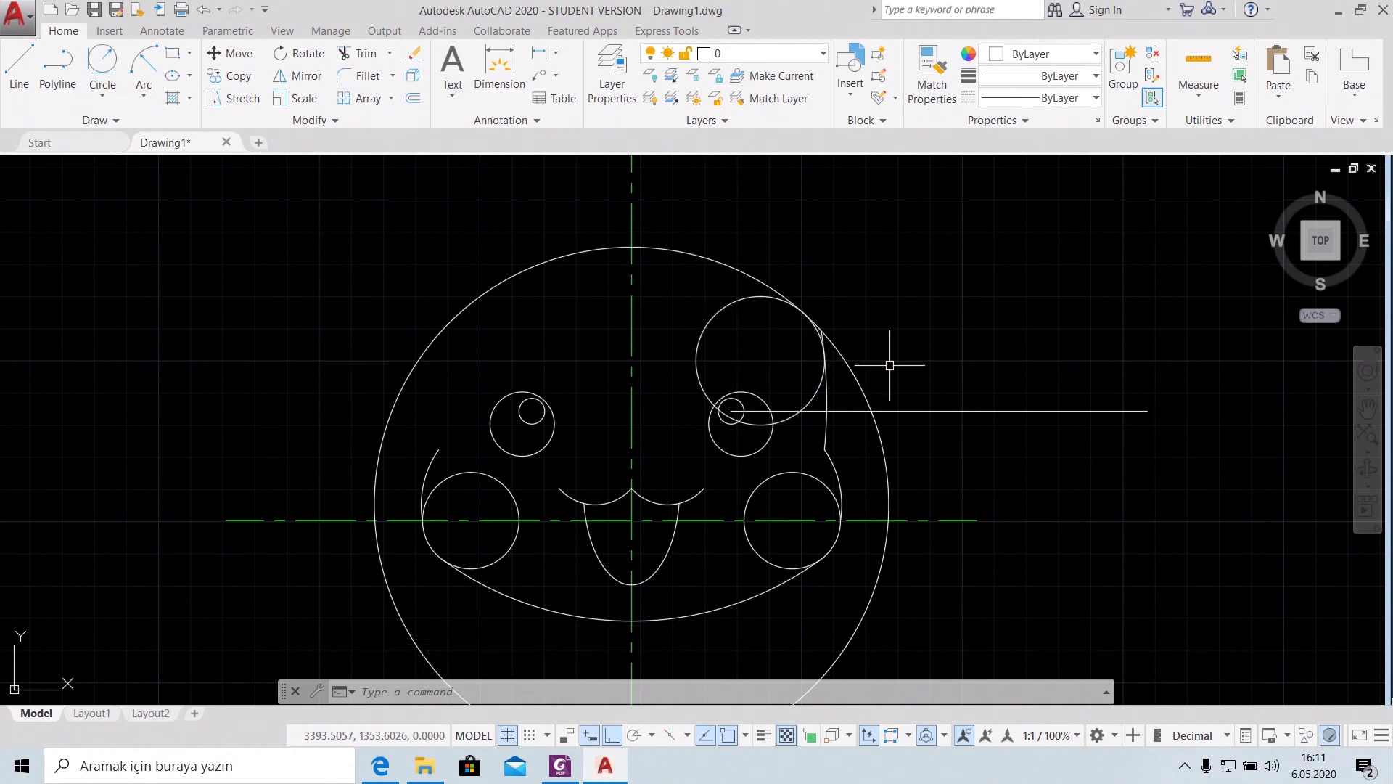
click(562, 769)
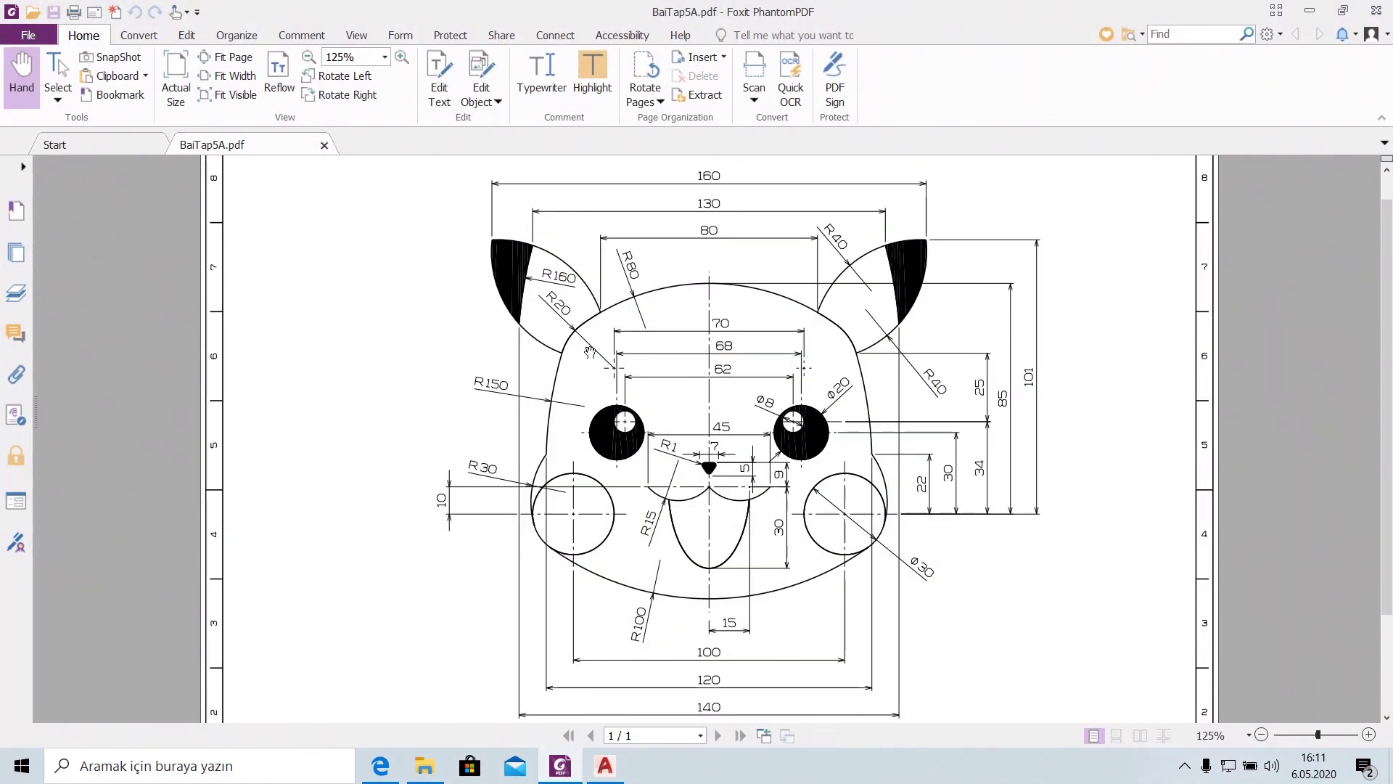
click(570, 768)
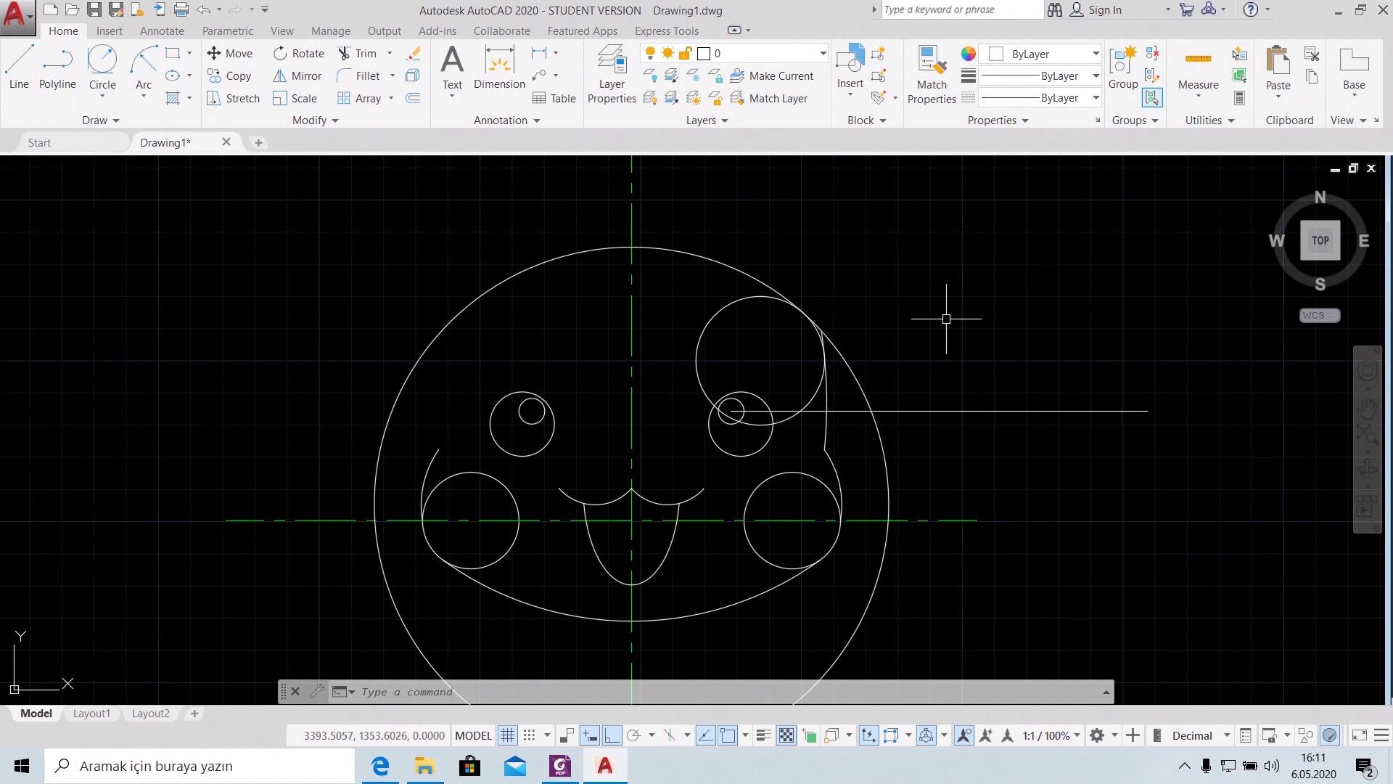
Trim away the excess upper and lower-right parts of the big head circle
text(TR)
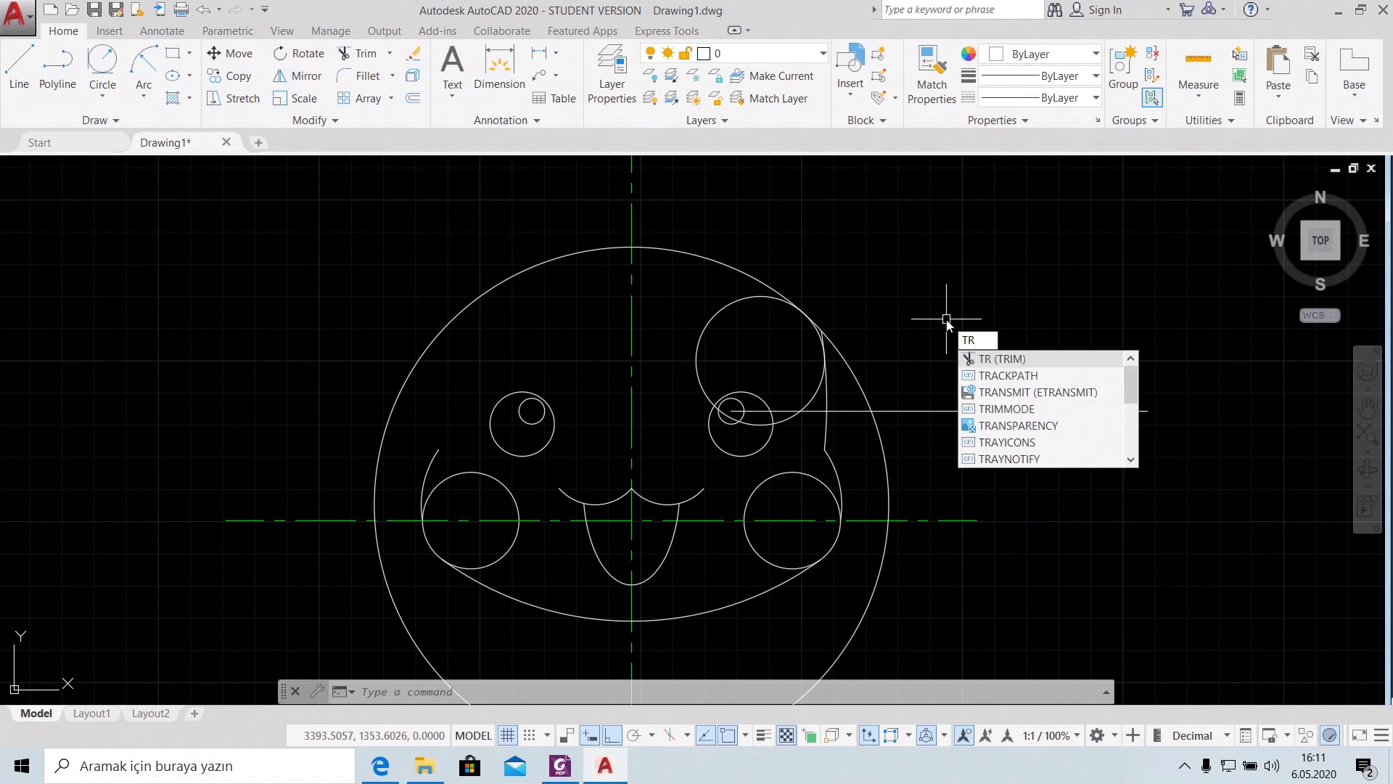
click(987, 360)
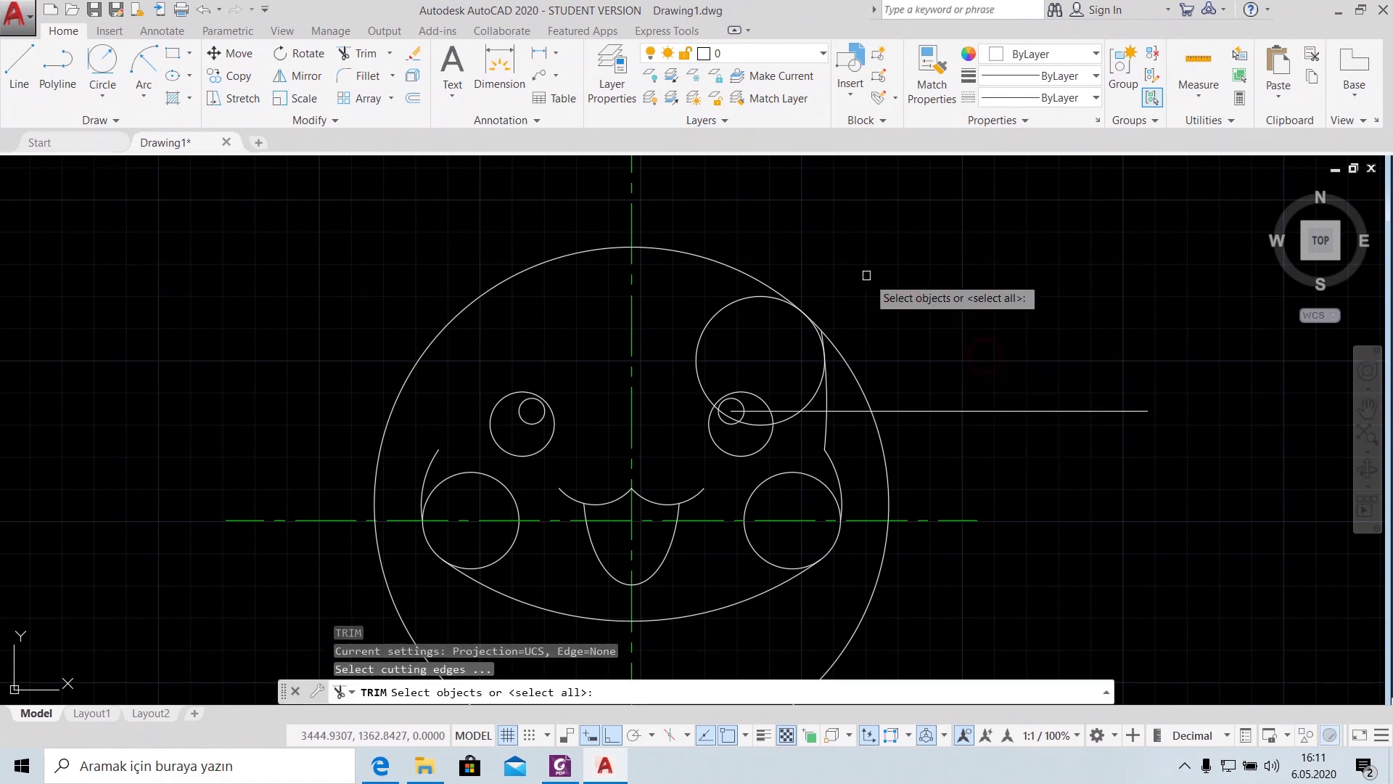
key(Return)
click(574, 254)
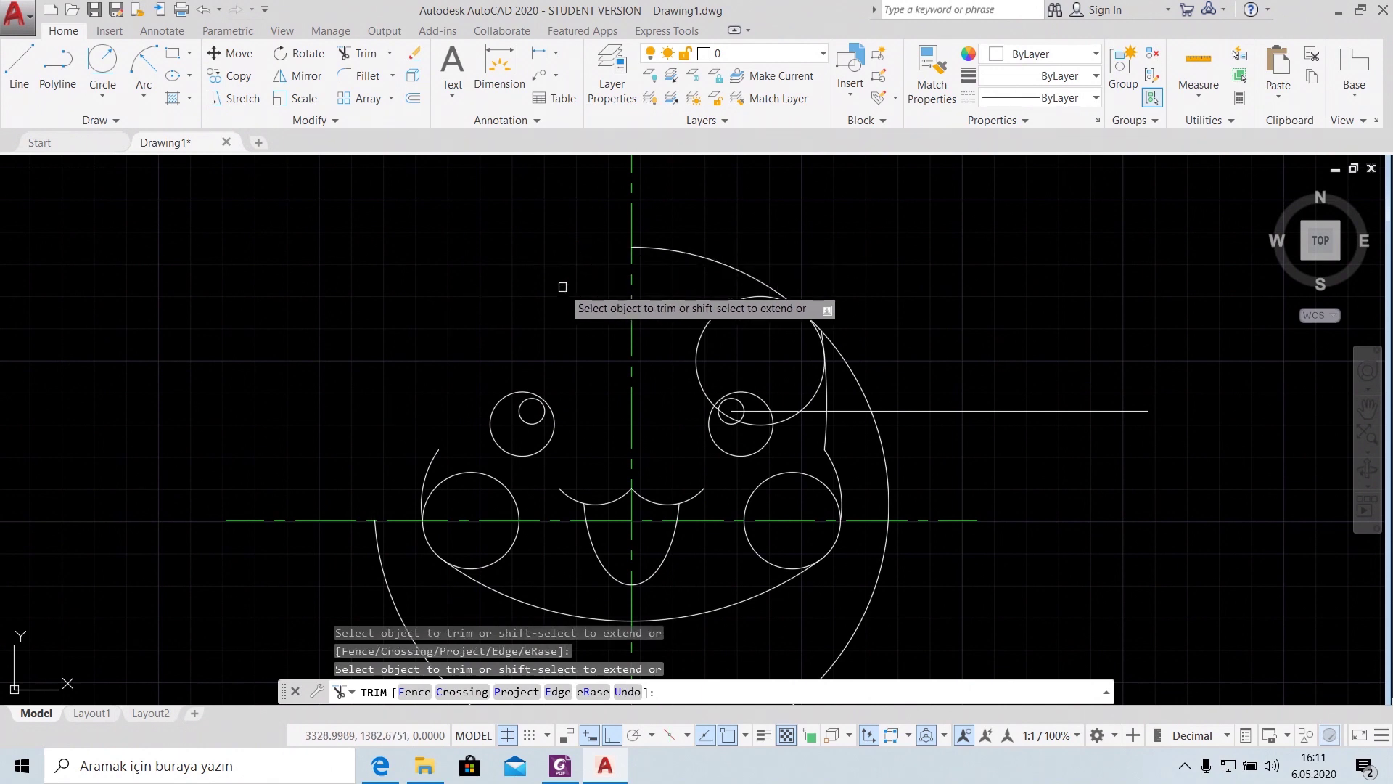
middle_drag(574, 255, 565, 77)
click(828, 491)
Trim the unwanted pieces near the right eye, including the arc crossing its circle
scroll(879, 326, up, 2)
scroll(840, 302, up, 1)
scroll(779, 213, up, 1)
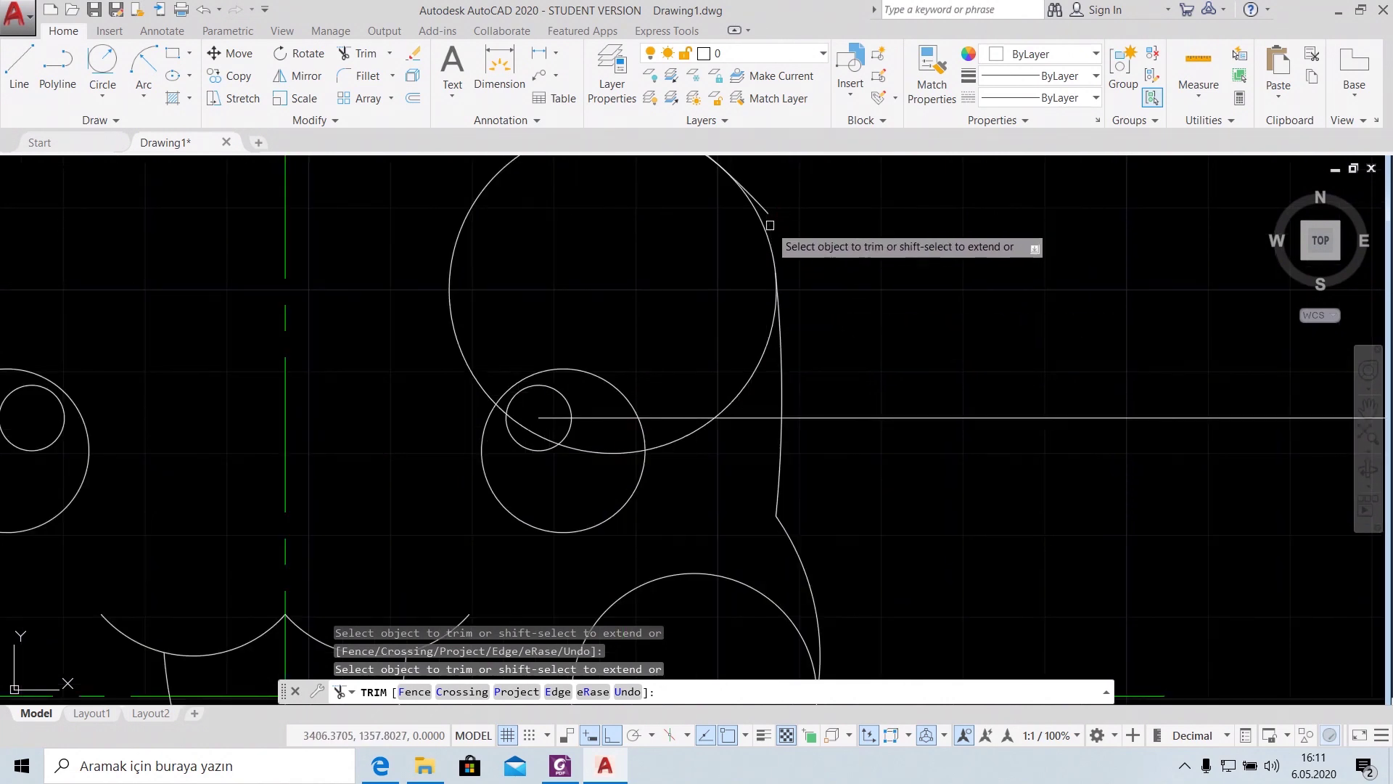
middle_drag(809, 211, 837, 287)
click(558, 222)
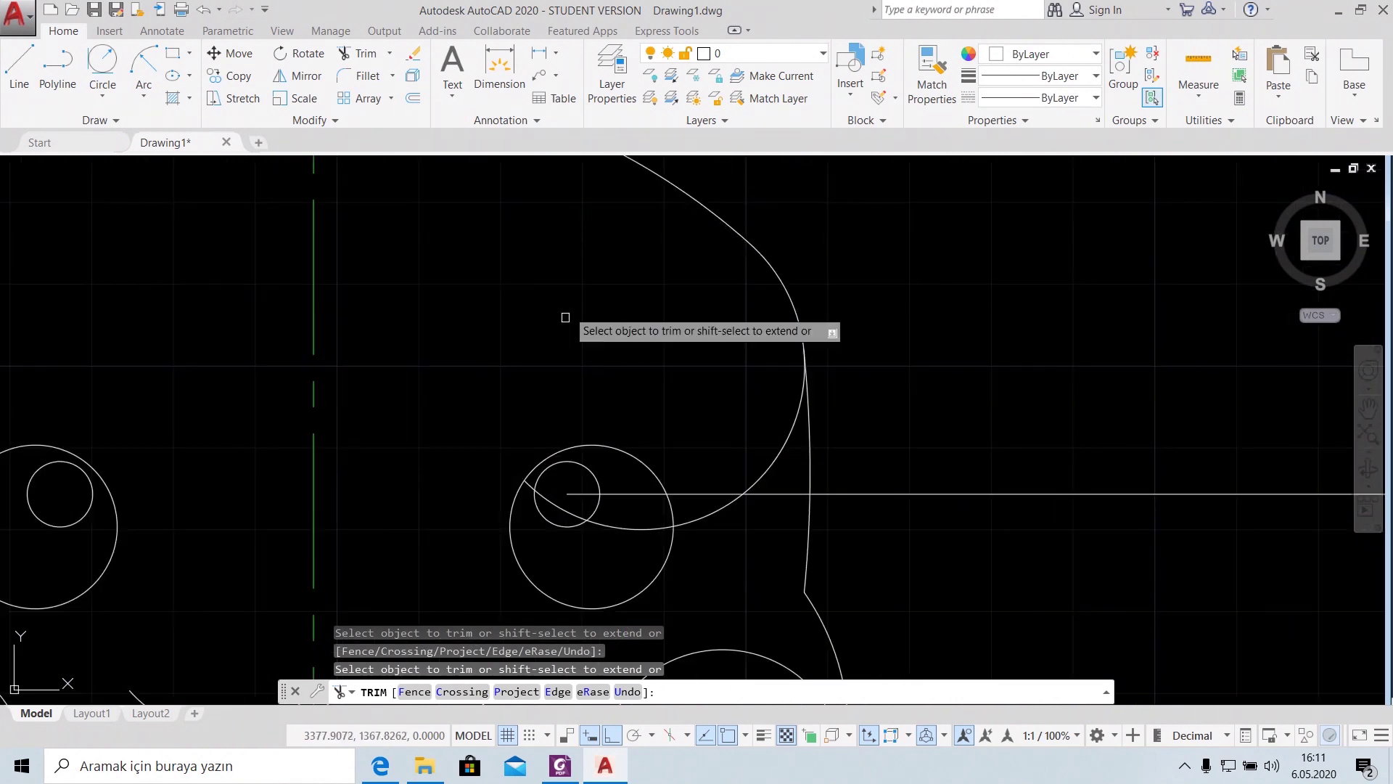
click(637, 528)
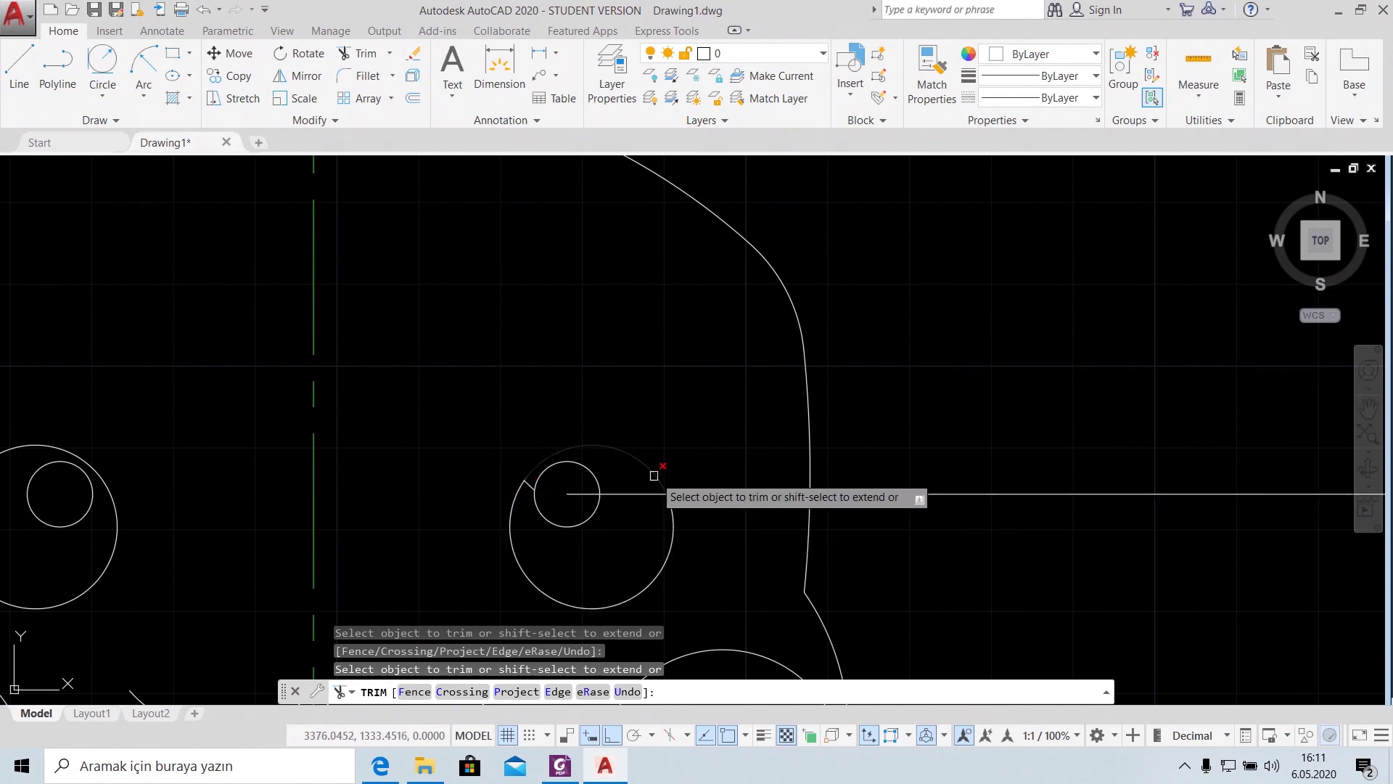
key(Escape)
Delete the leftover arc stub and select the right eye's horizontal guide line
click(530, 485)
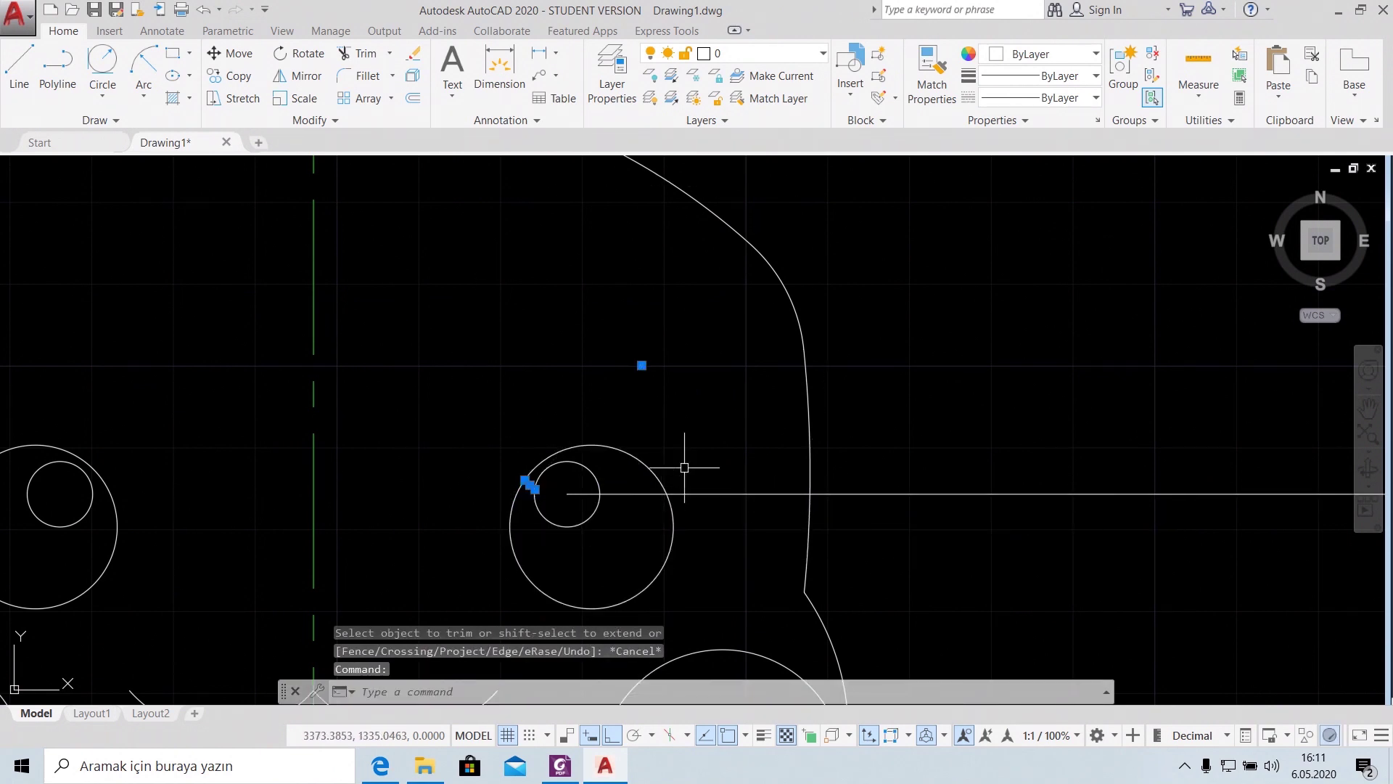
key(Delete)
scroll(942, 433, down, 4)
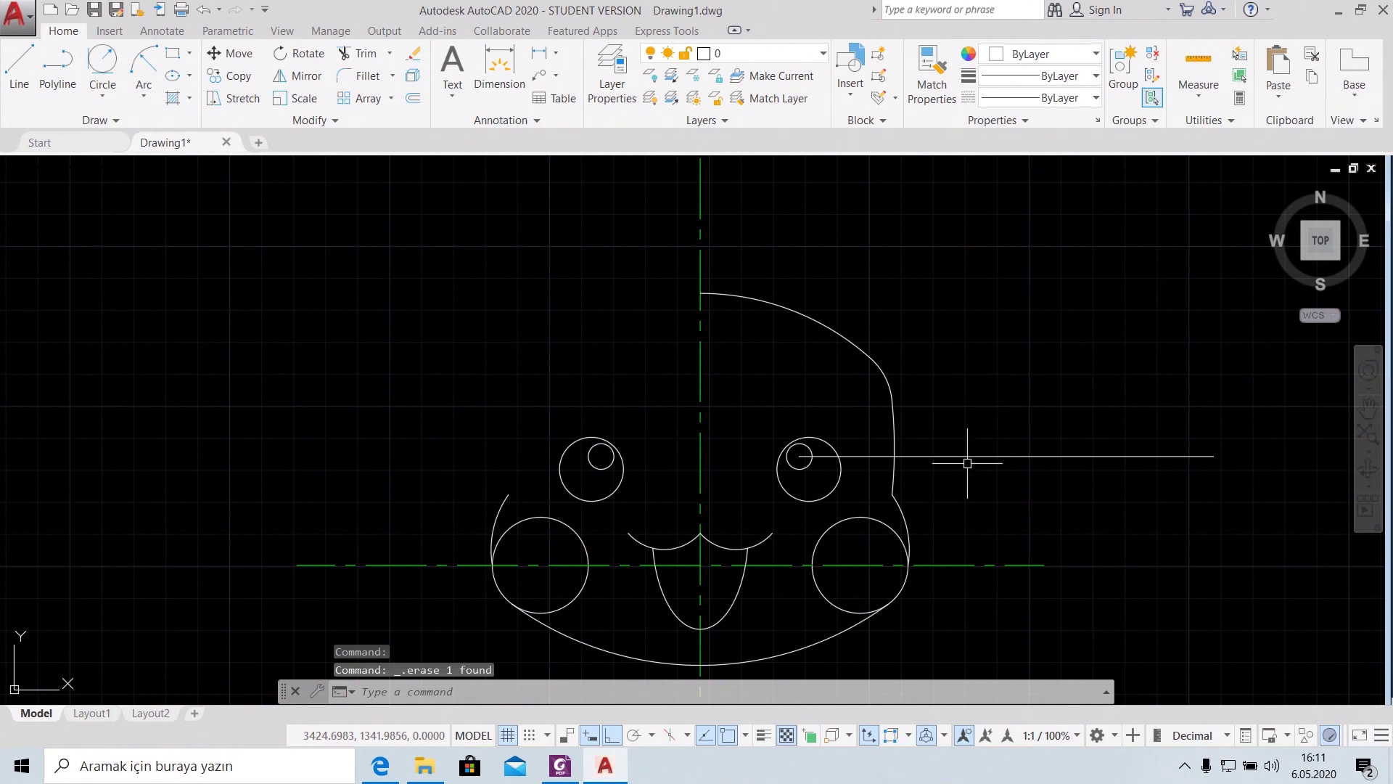
click(965, 456)
Erase the eye guide line; mirror the top arc, corner arc and side line across the centreline
key(Delete)
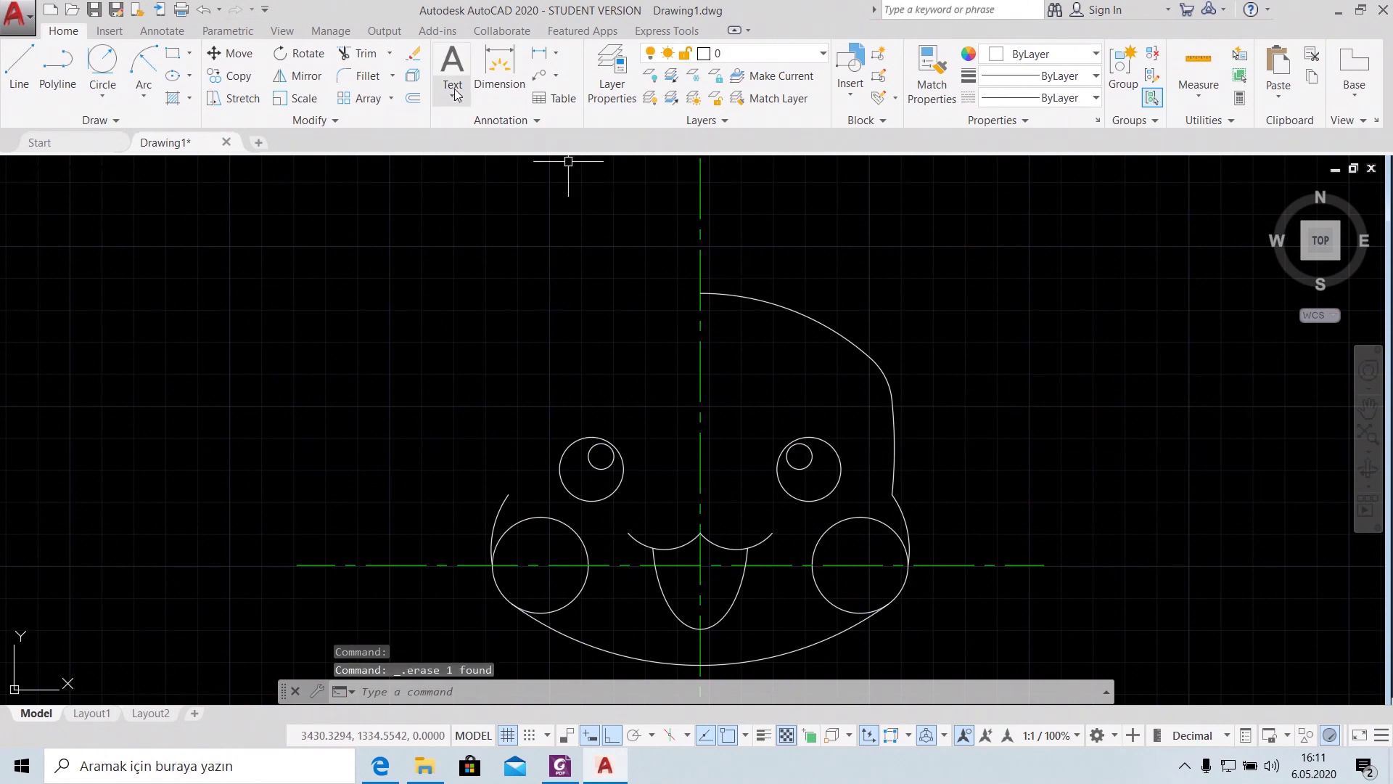
click(298, 76)
click(818, 321)
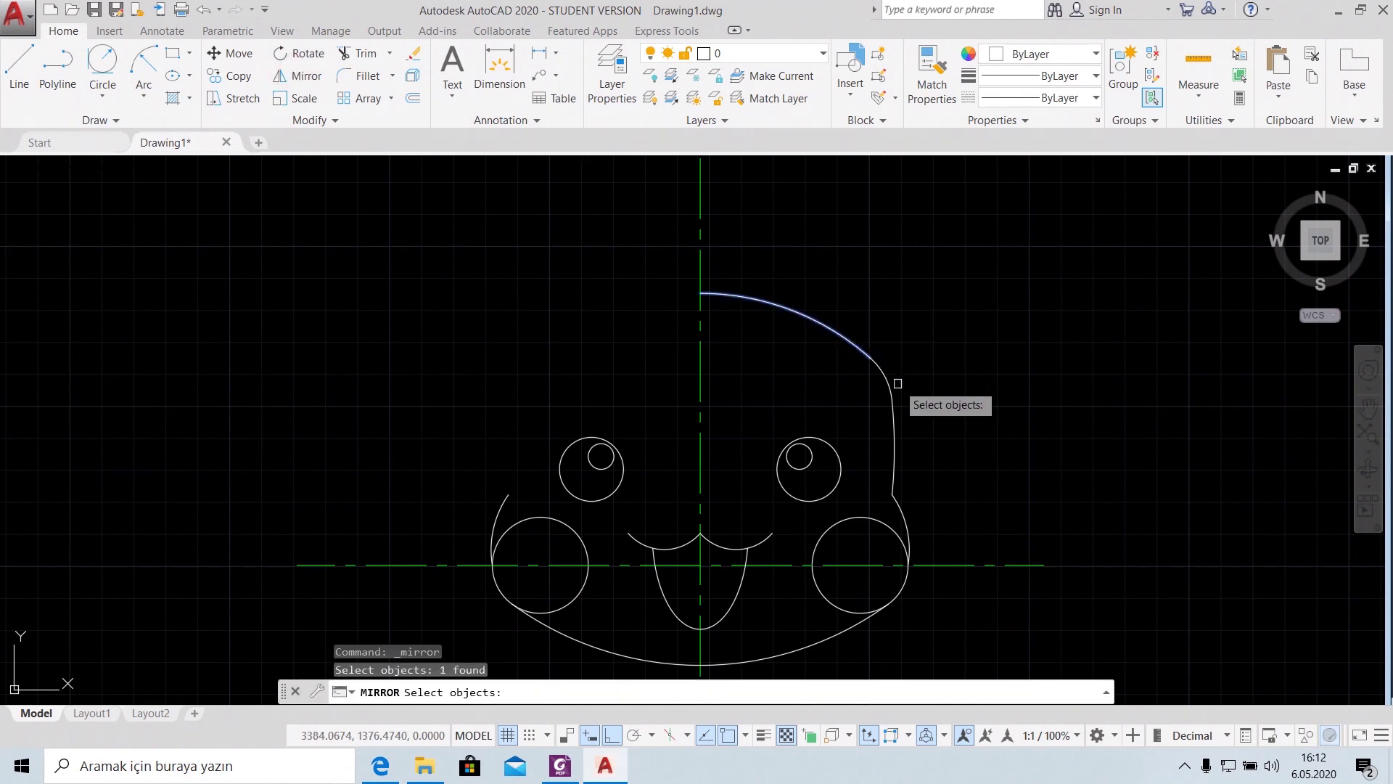
click(887, 379)
click(894, 434)
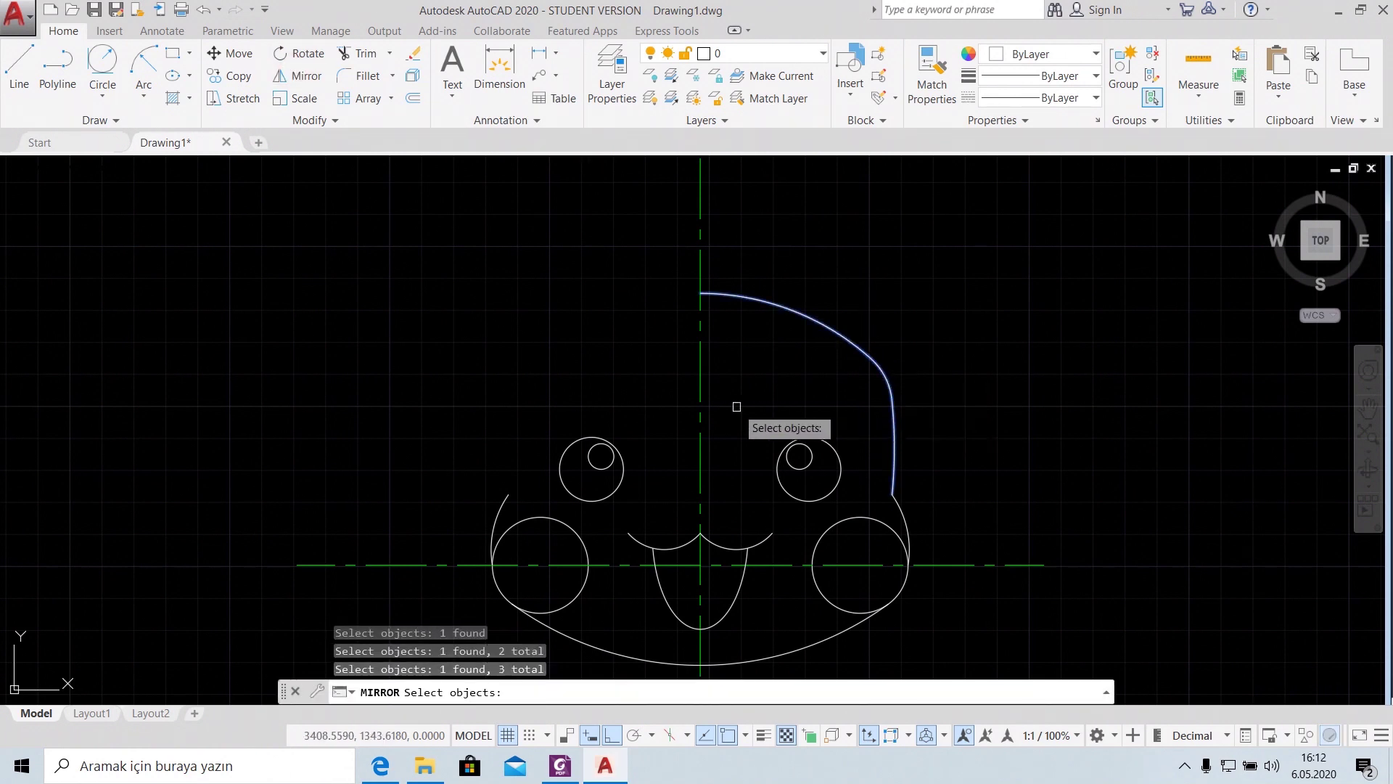
key(Return)
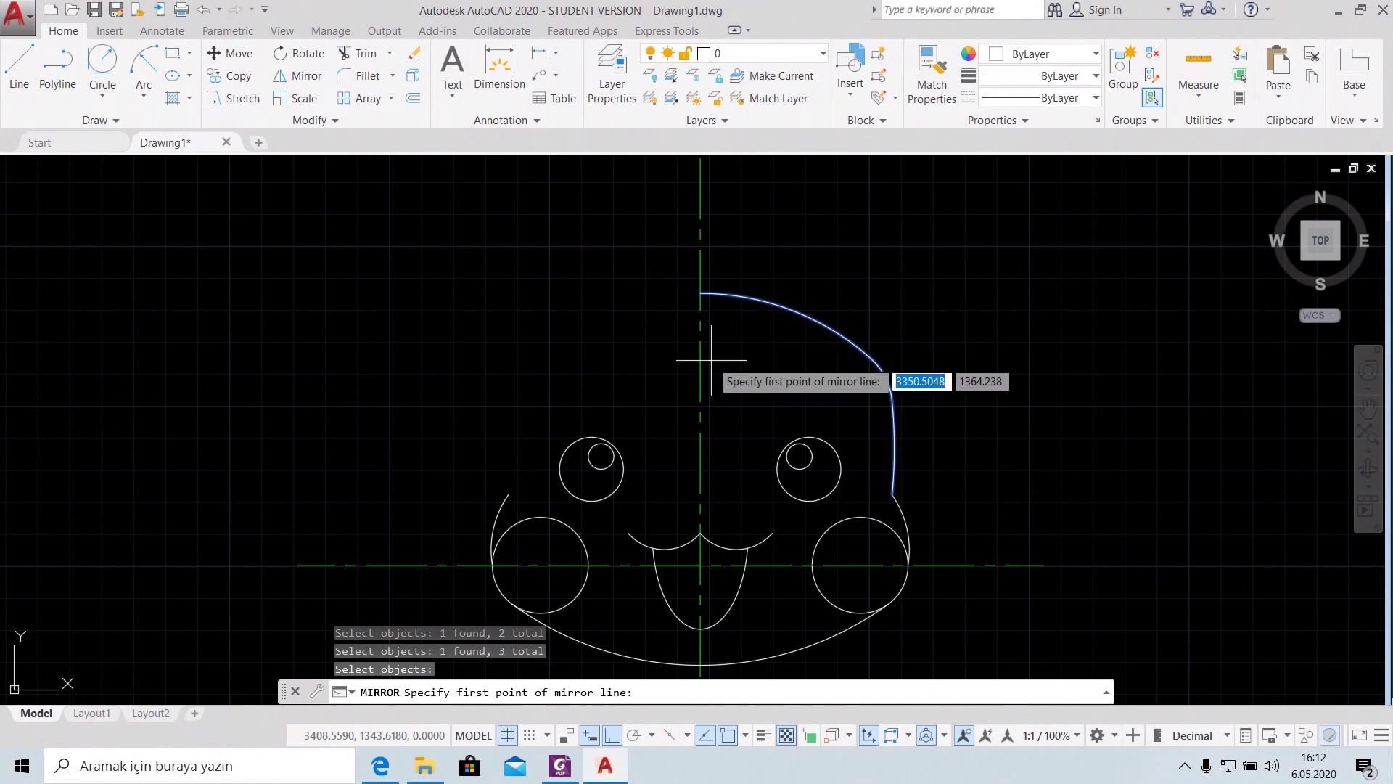
click(700, 365)
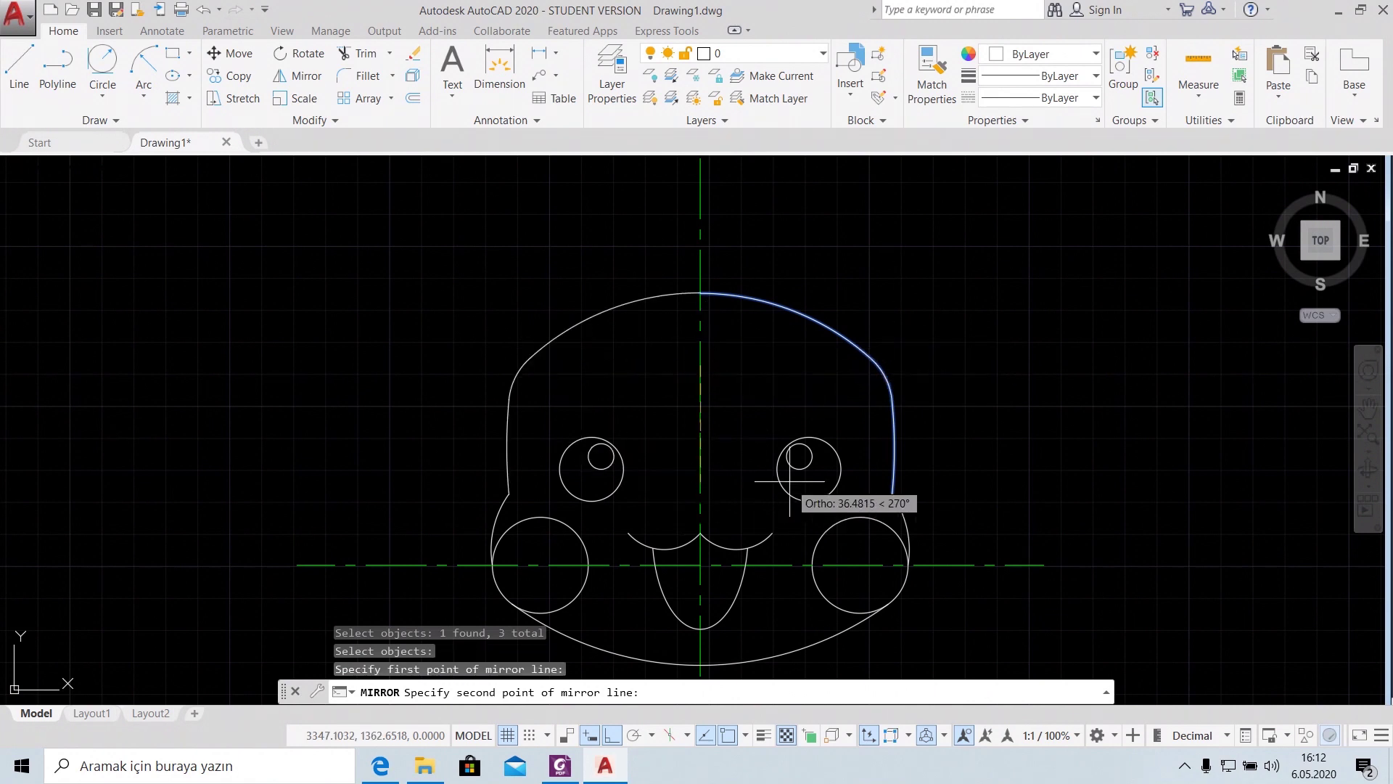
click(682, 479)
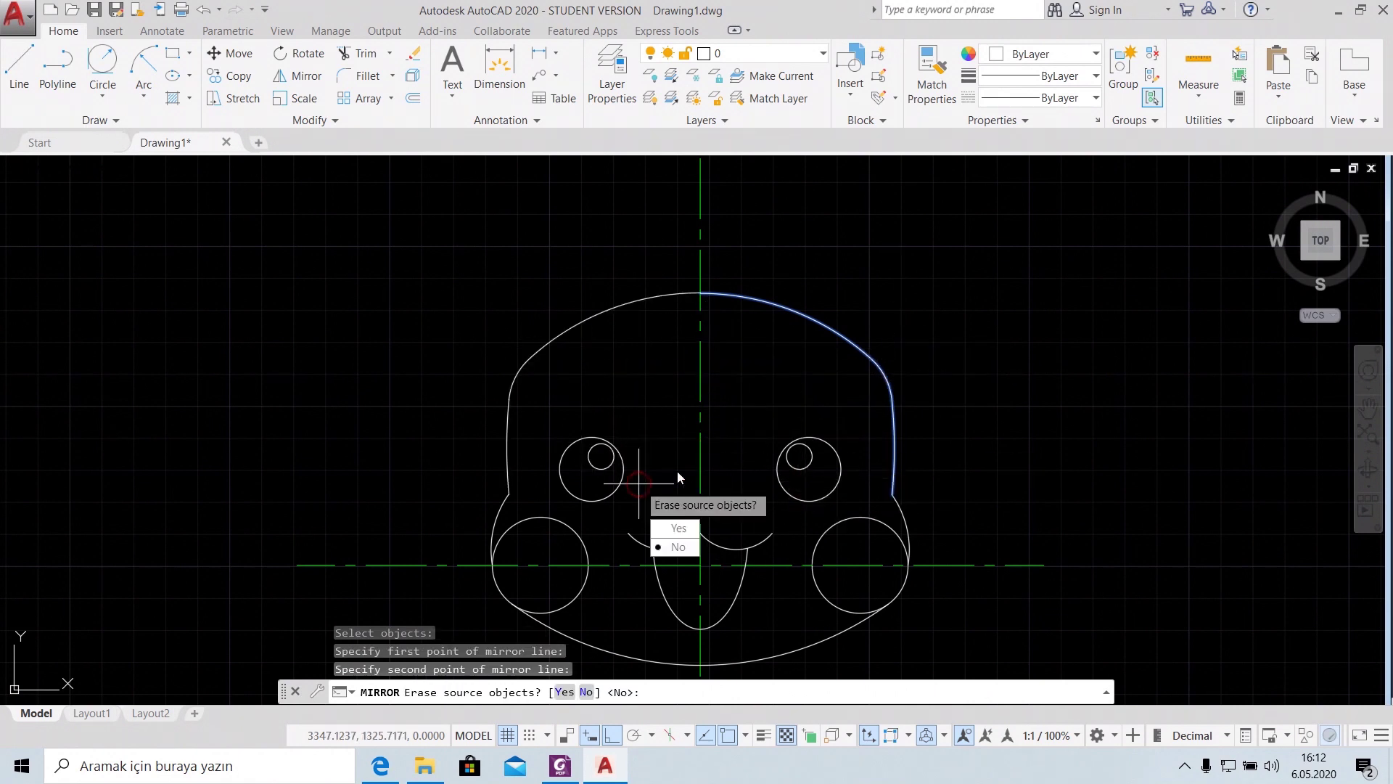
click(661, 546)
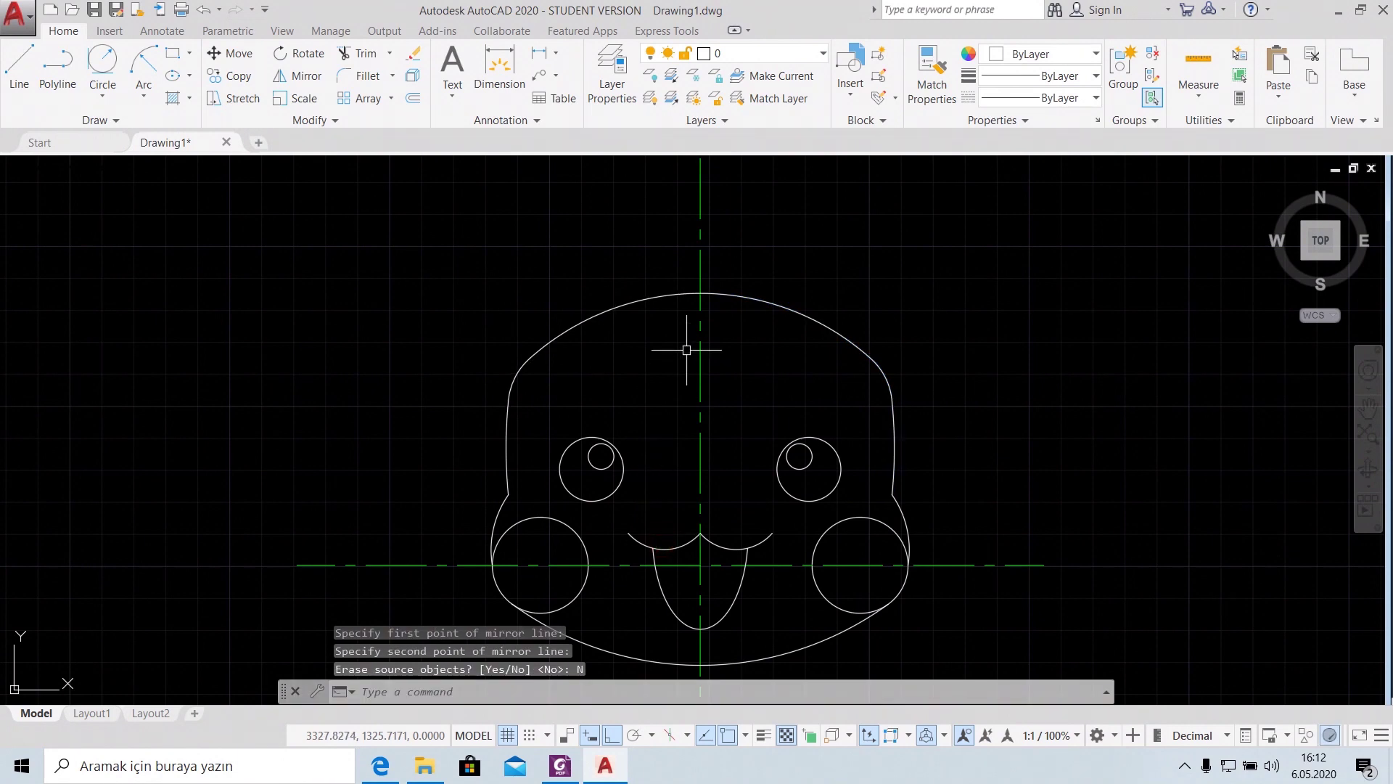
middle_drag(647, 515, 638, 435)
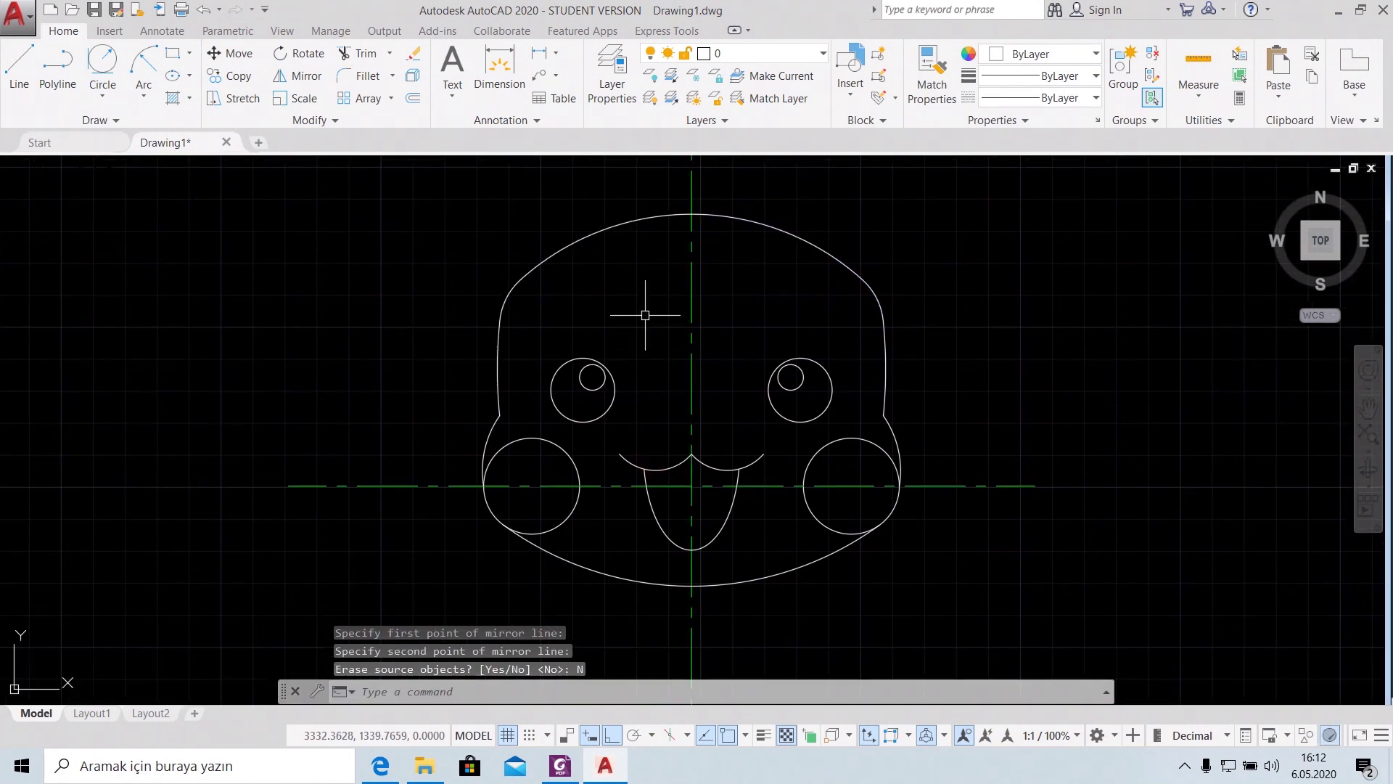
click(560, 765)
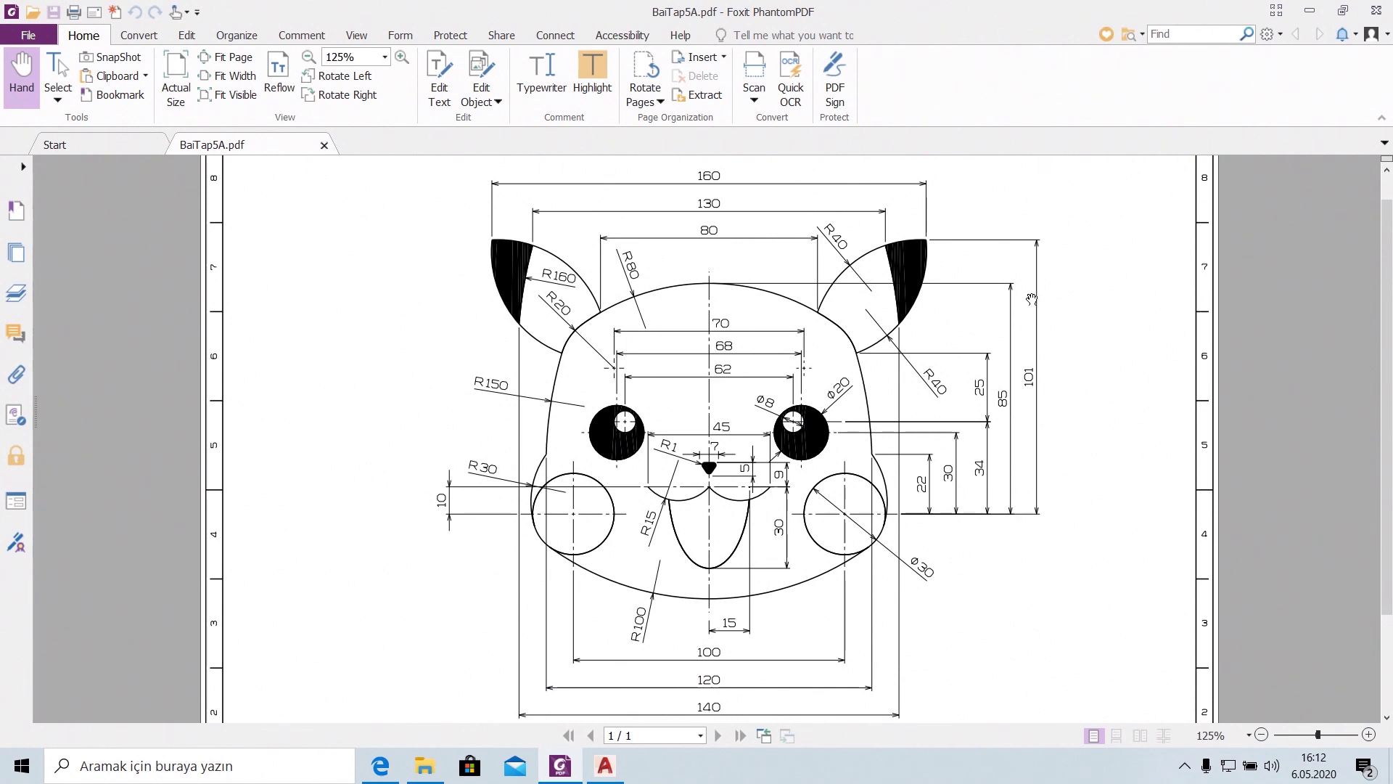
Offset the vertical centreline 80 units to the right
click(624, 768)
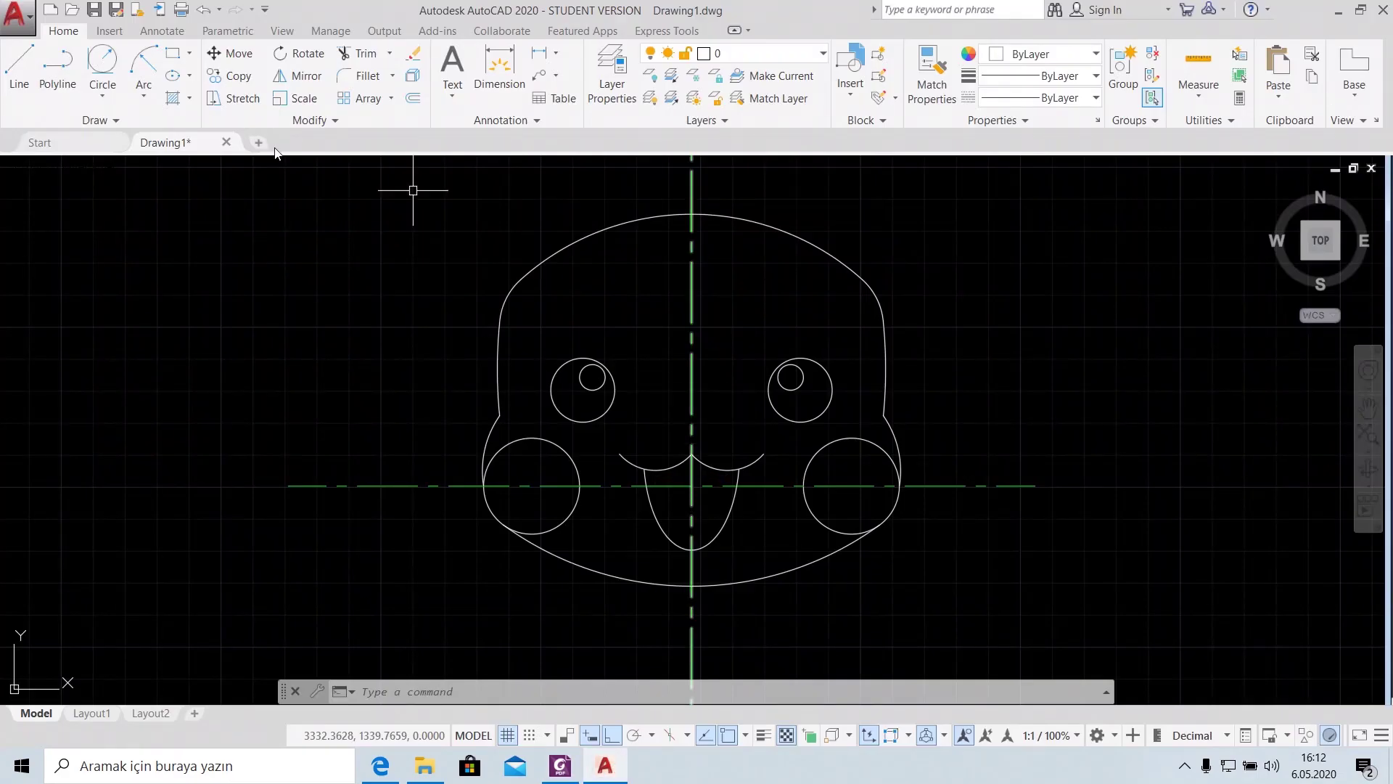
middle_drag(273, 261, 274, 308)
text(o)
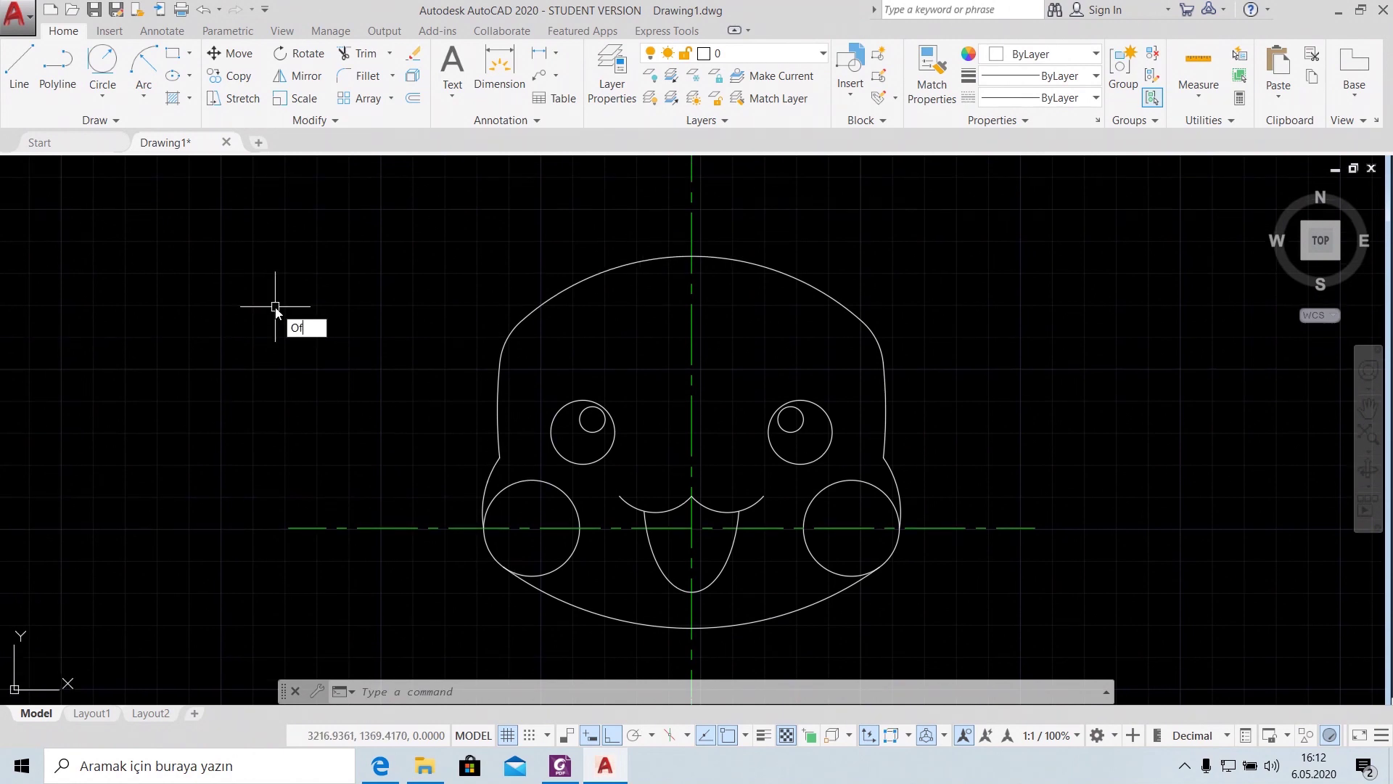
key(Return)
text(80)
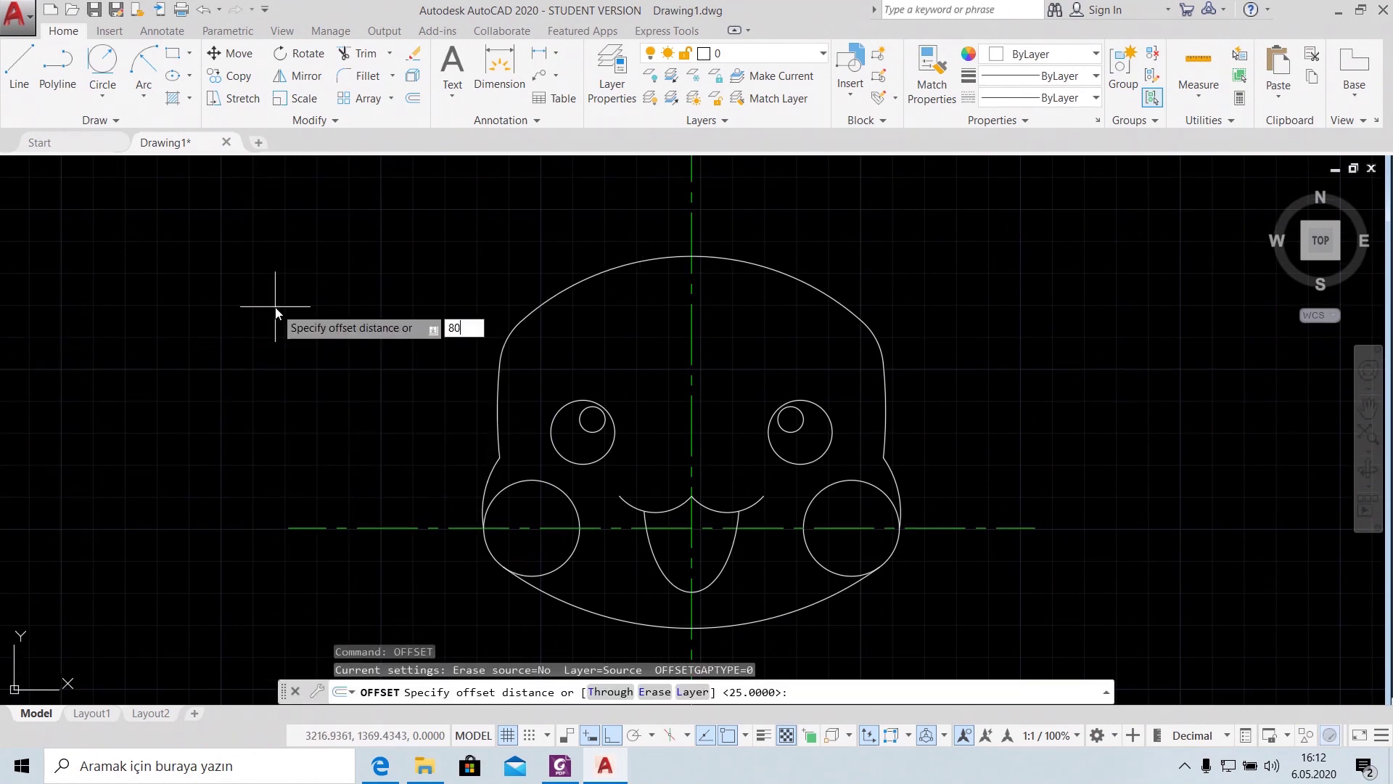
key(Return)
click(691, 225)
click(1045, 239)
key(Return)
Offset the horizontal centreline 101 units upward
text(of)
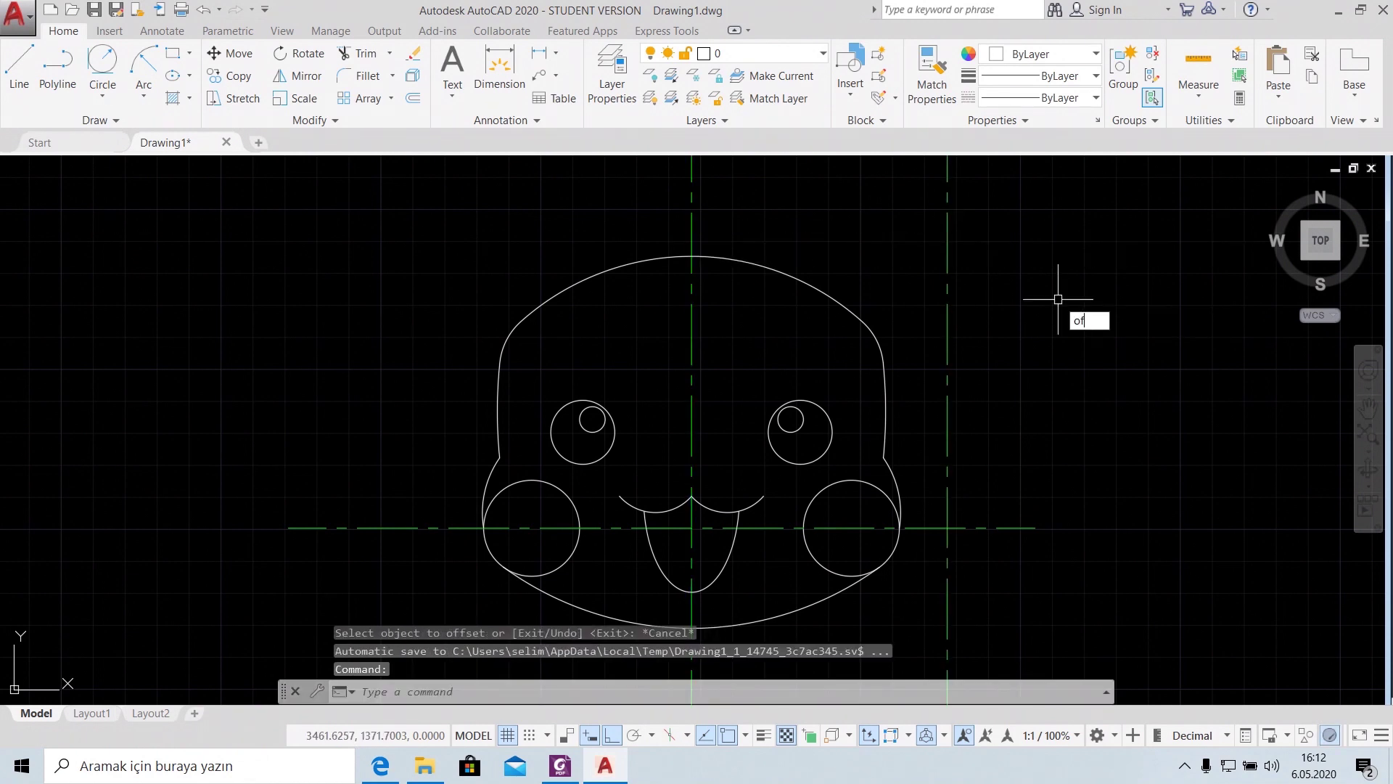
key(Return)
text(101)
key(Return)
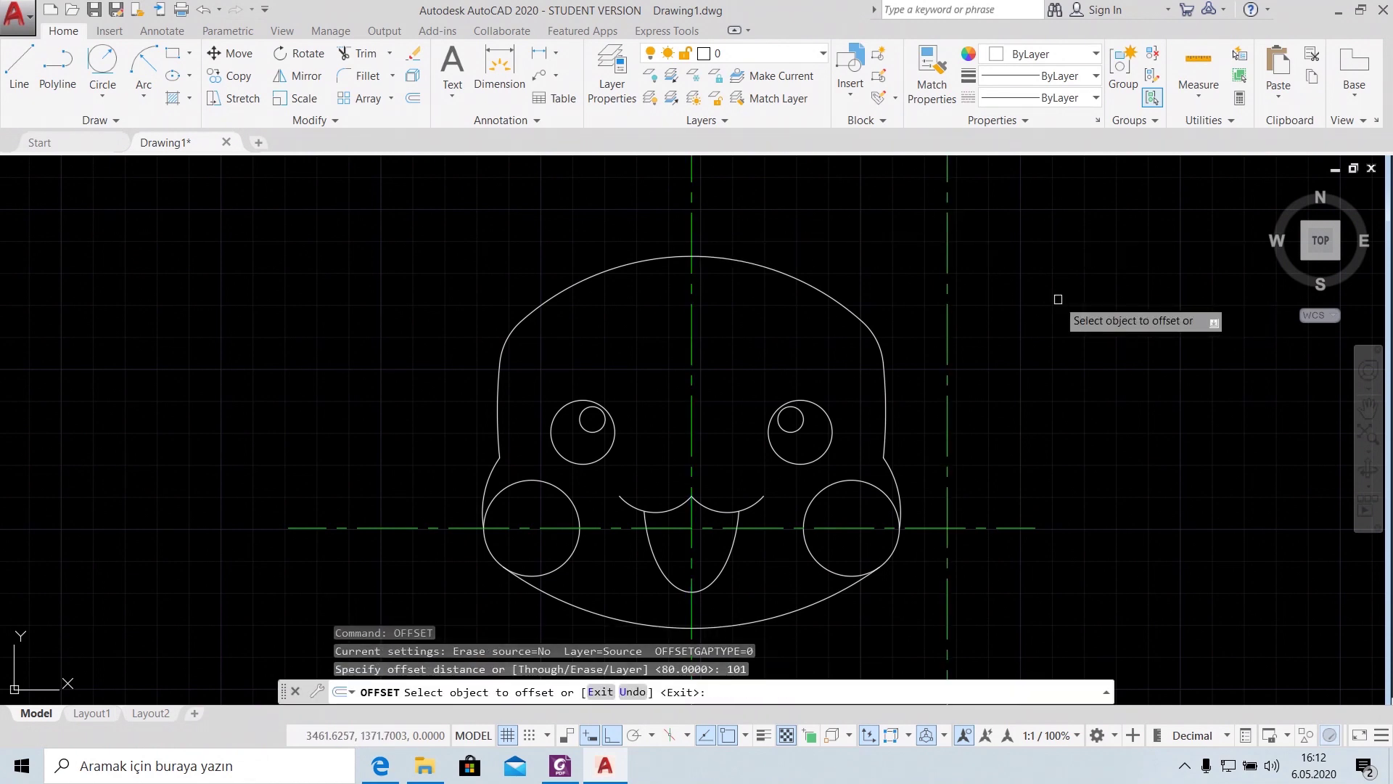
click(1016, 526)
click(1078, 264)
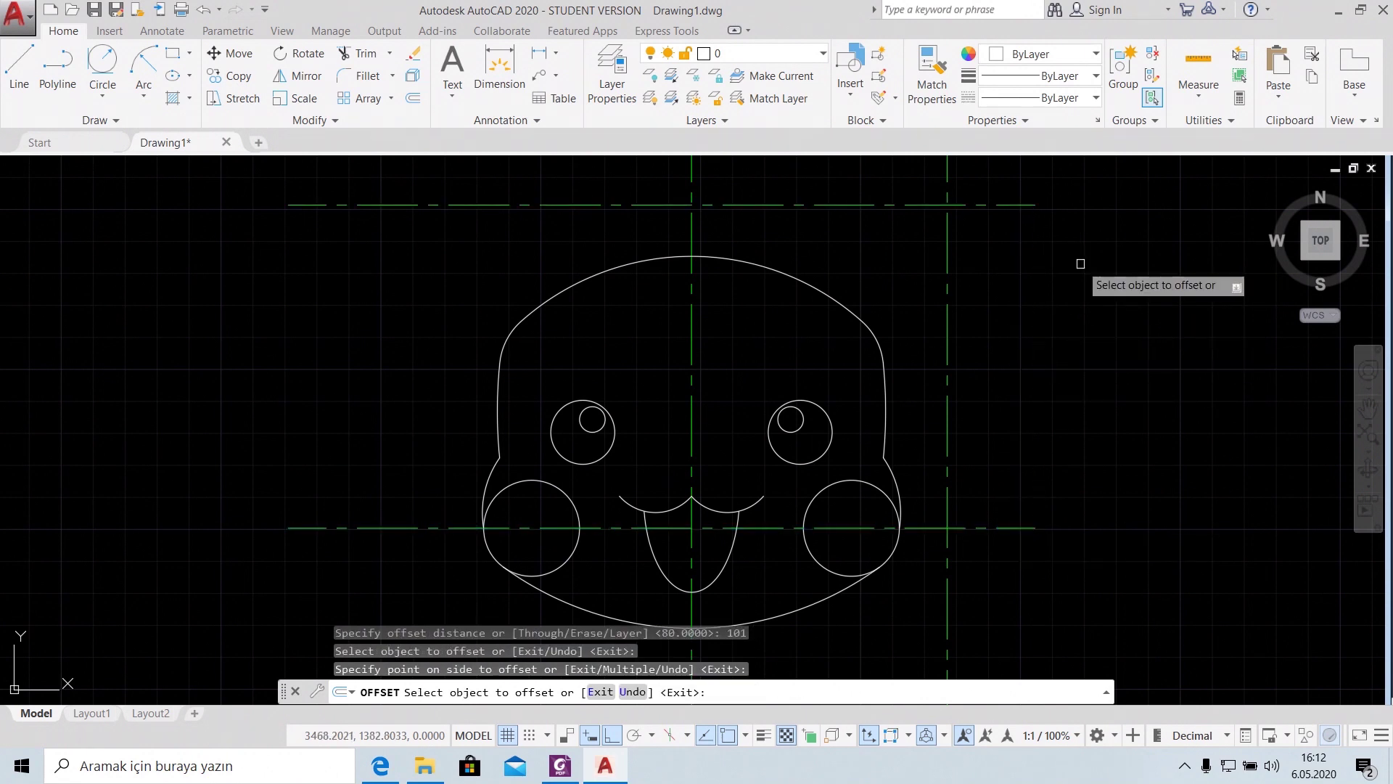
middle_drag(943, 188, 908, 227)
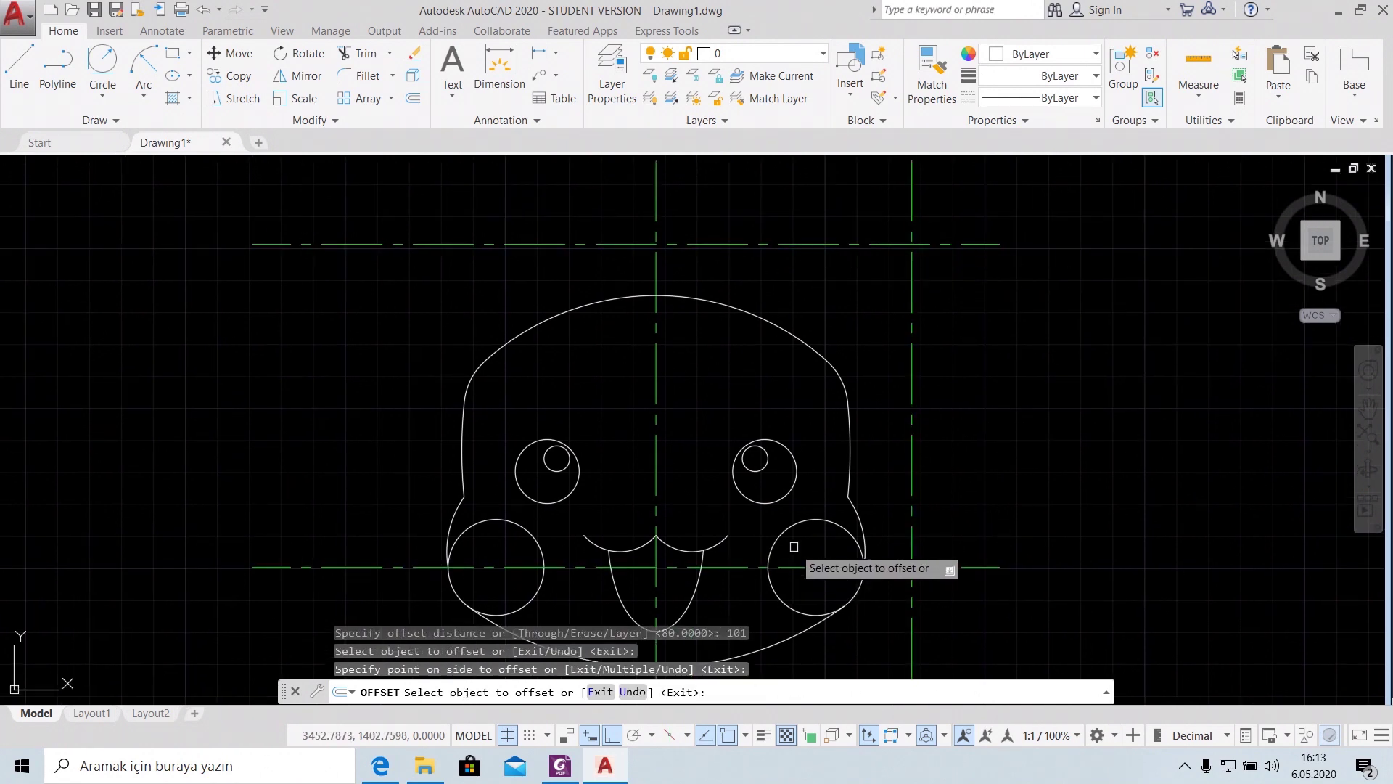
Draw an eye-level line rightward from the right eye centre and copy it 25 units above
click(19, 66)
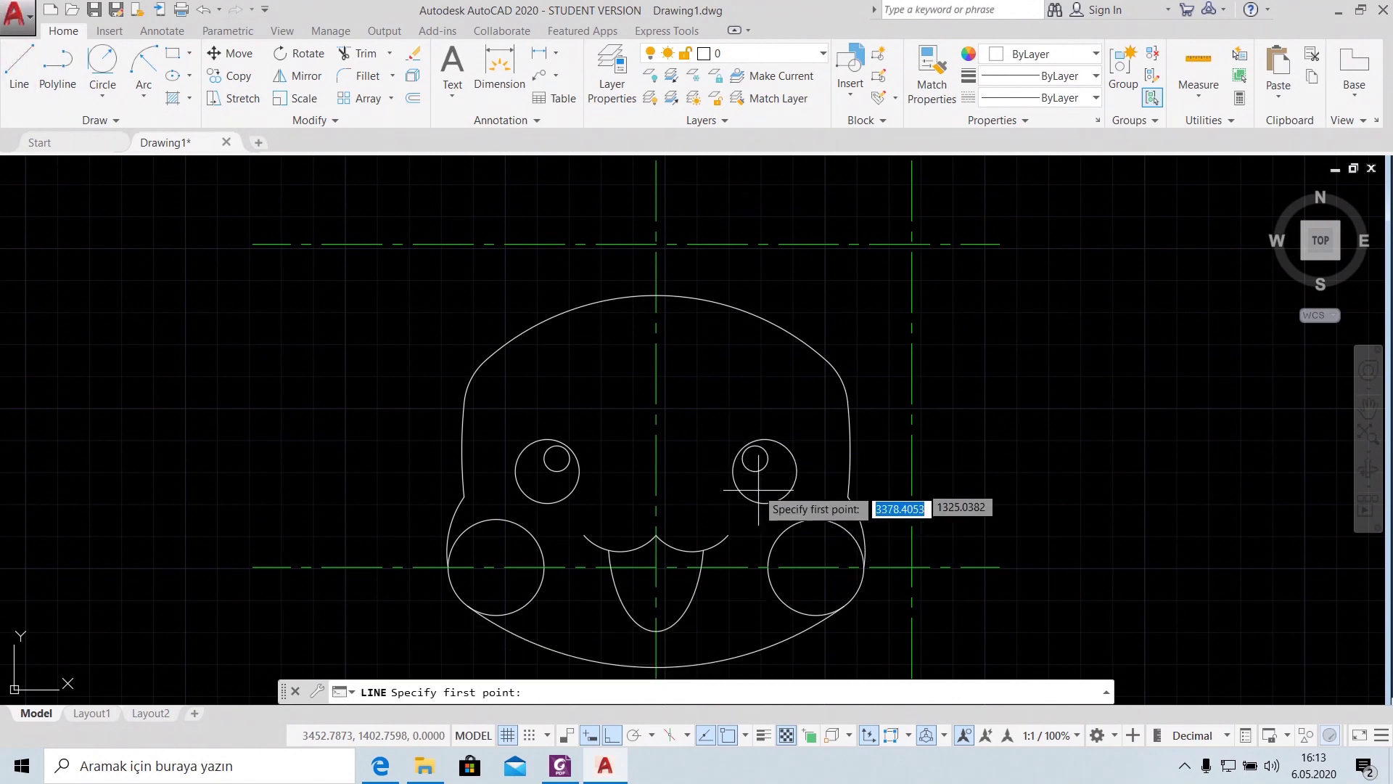
click(756, 458)
click(1321, 458)
key(Escape)
text(Off)
key(Return)
text(25)
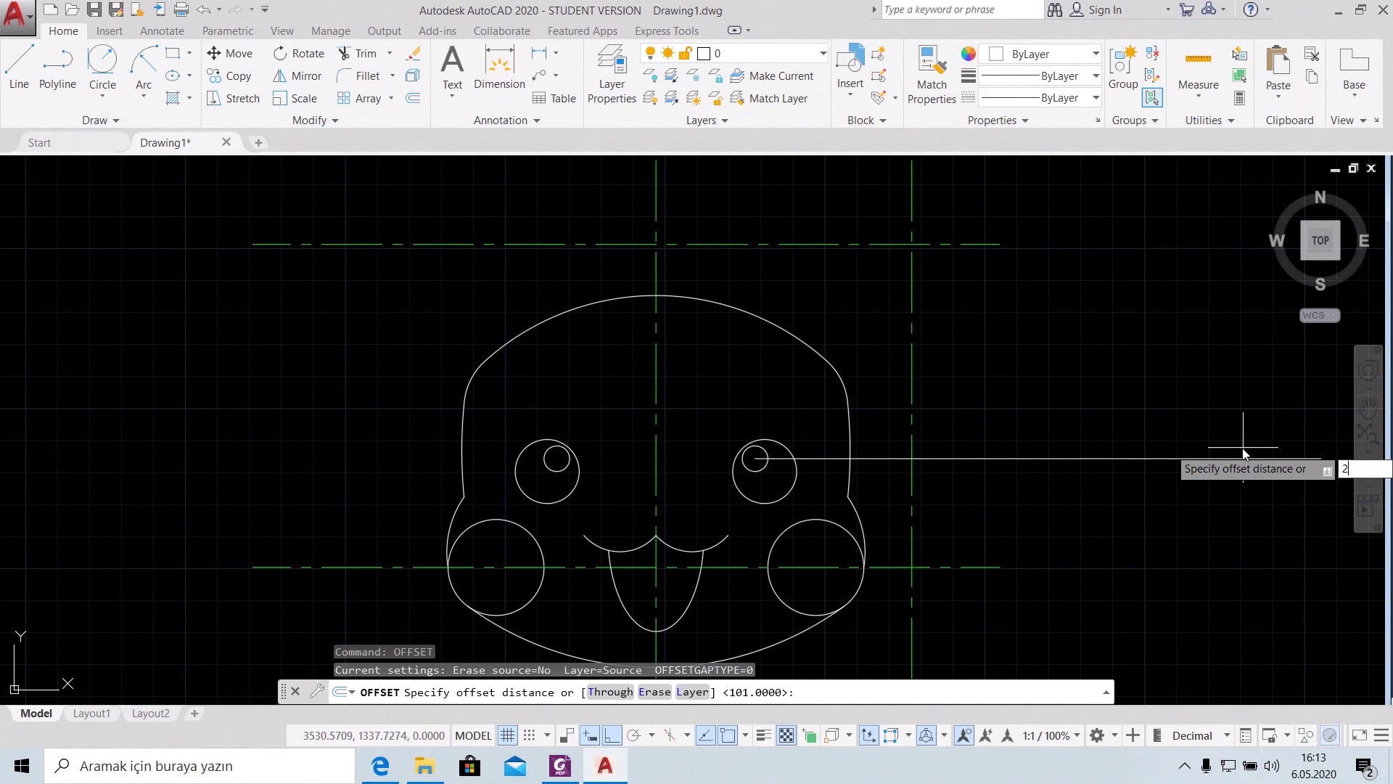
key(Return)
click(1165, 458)
click(1174, 408)
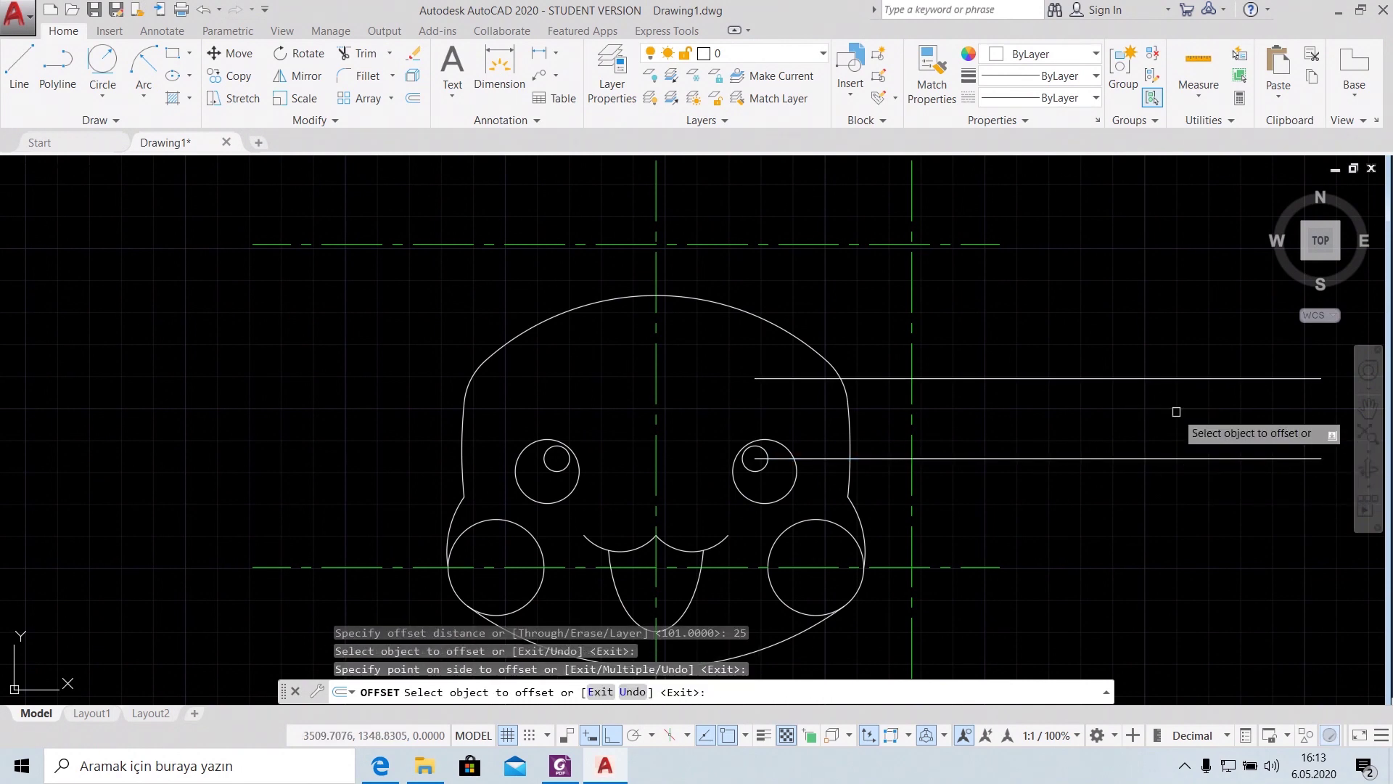
click(144, 75)
Draw a radius-40 start-end-radius arc from the head outline to a guide-line intersection
click(146, 100)
click(227, 351)
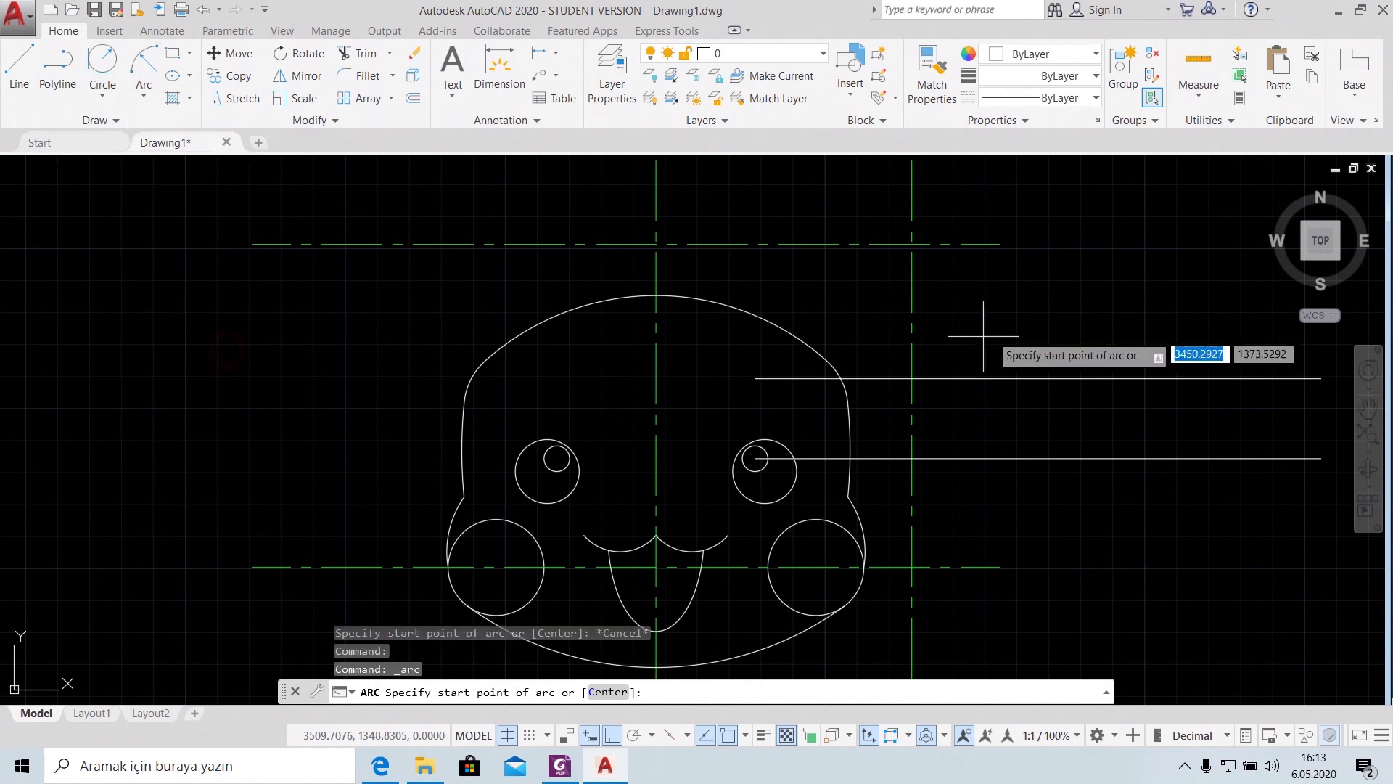
scroll(841, 378, up, 4)
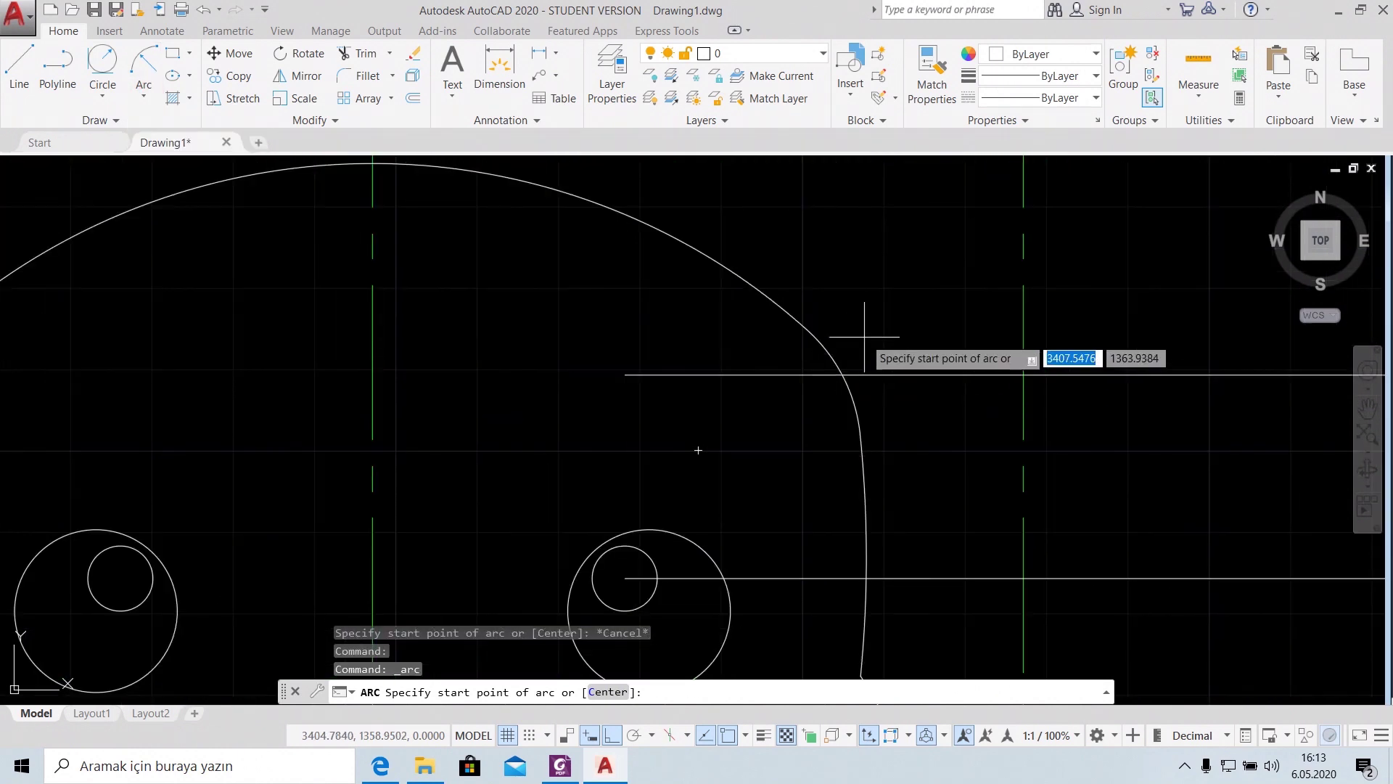
click(844, 381)
middle_drag(865, 345, 833, 368)
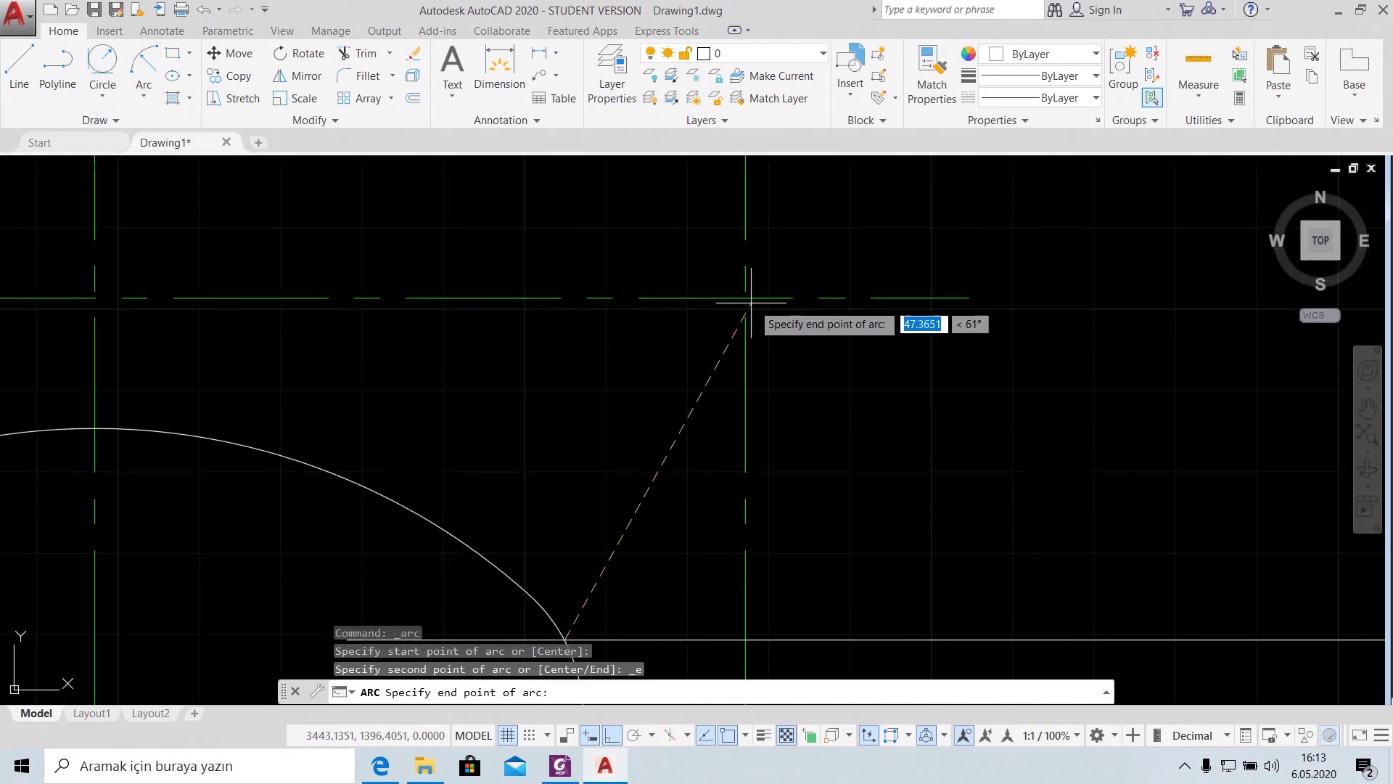
click(746, 297)
key(alt+Tab)
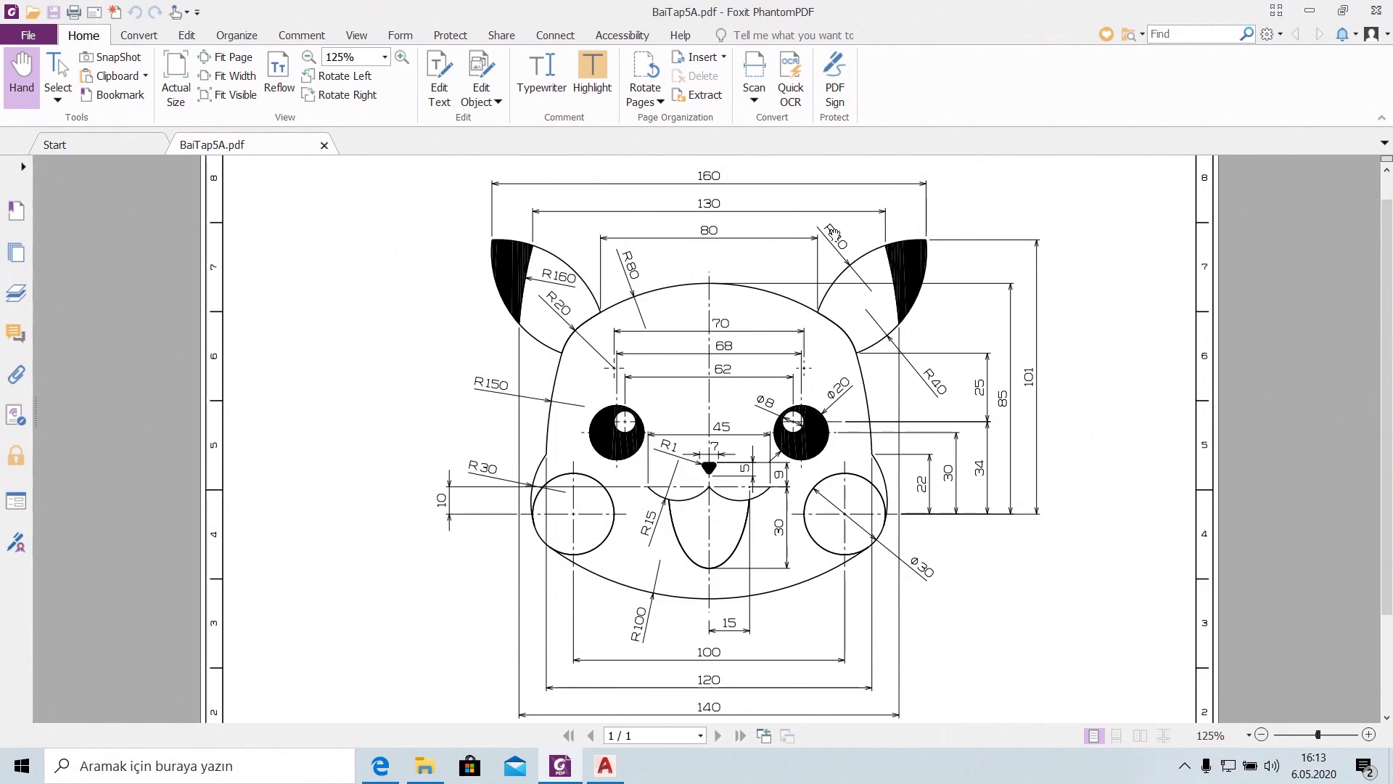
click(618, 763)
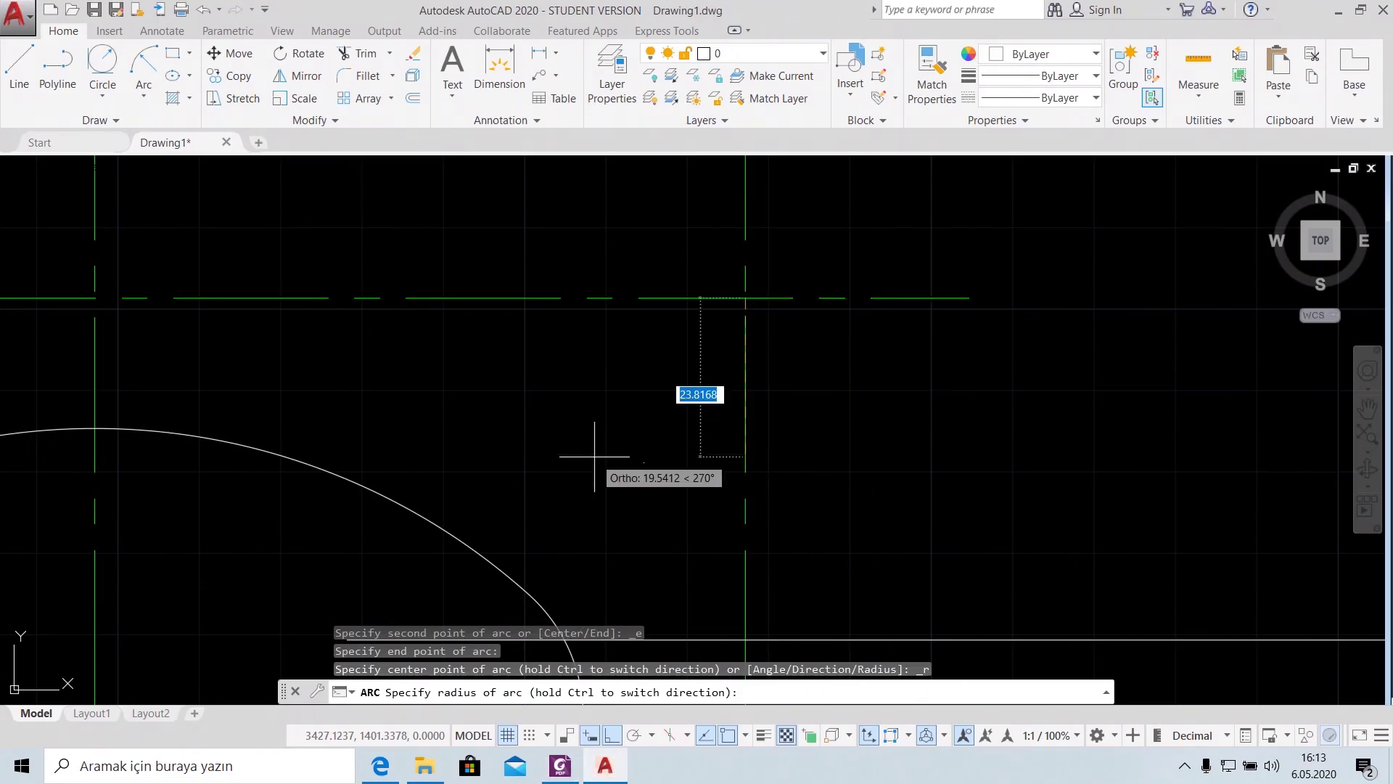
text(40)
key(Return)
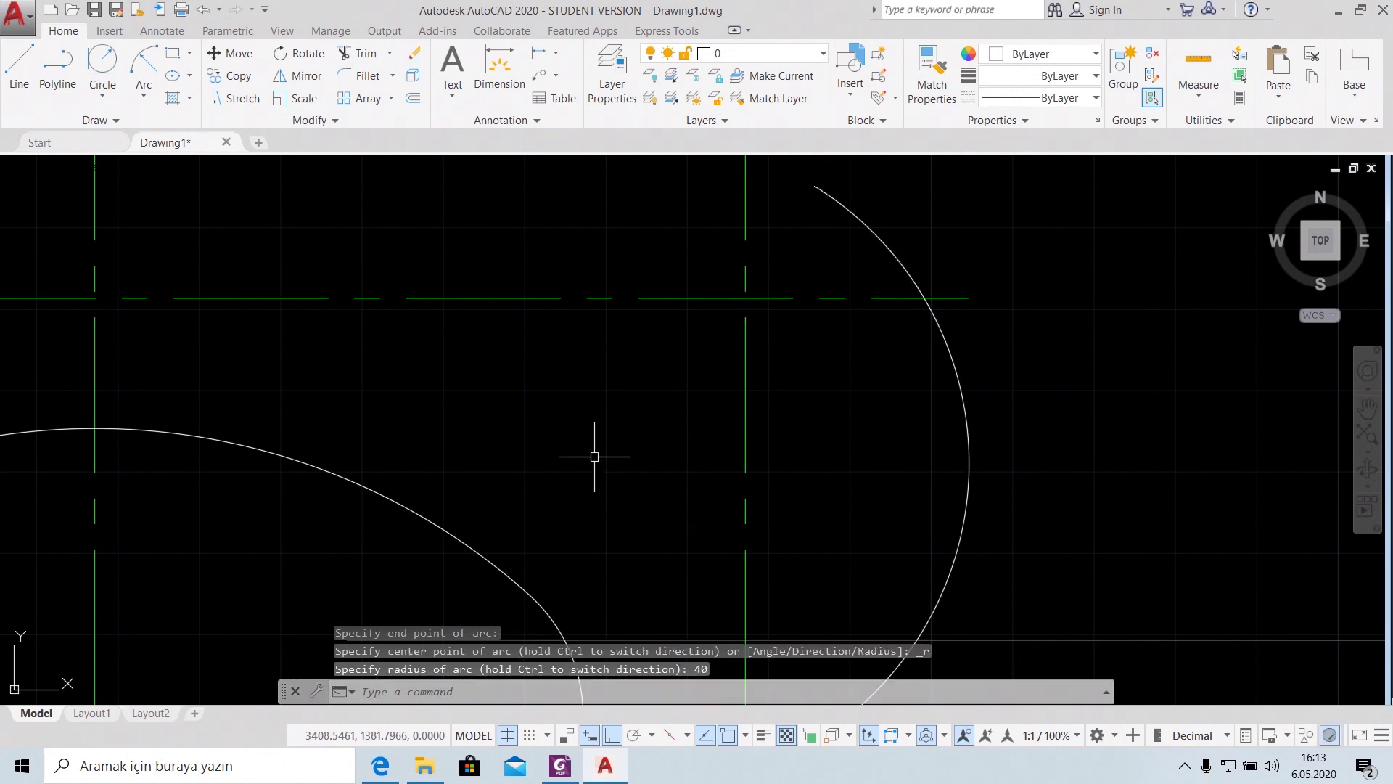
Delete the misdrawn arc on the right
scroll(831, 441, down, 2)
middle_drag(858, 371, 877, 305)
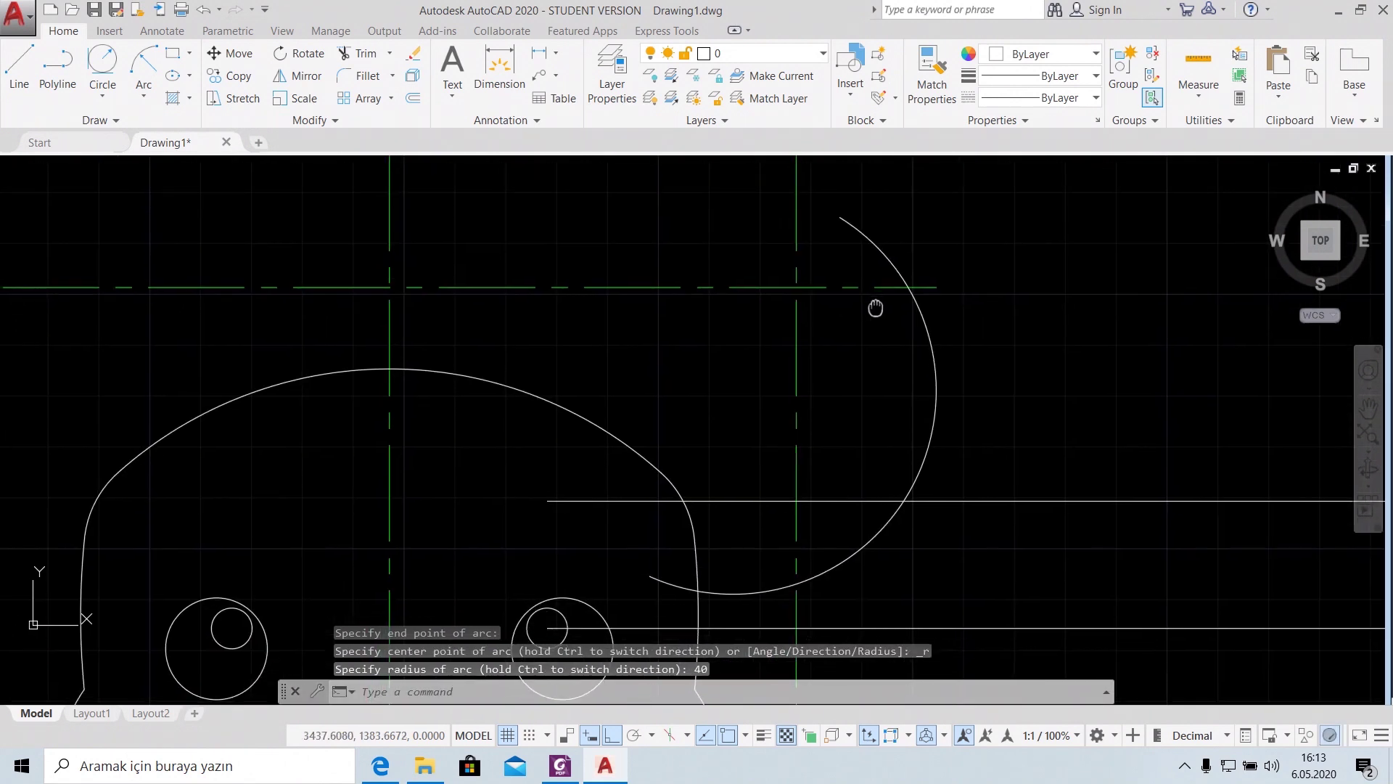
click(927, 347)
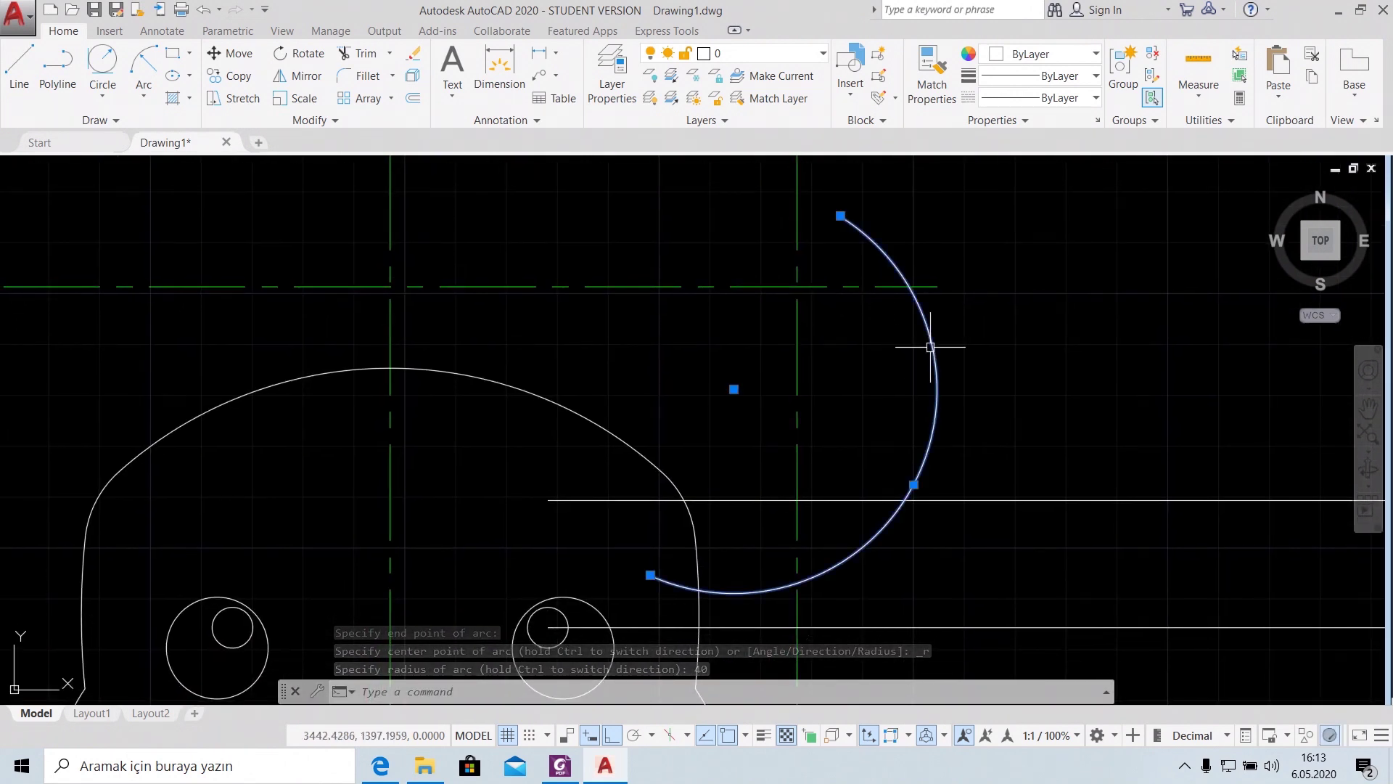
key(Delete)
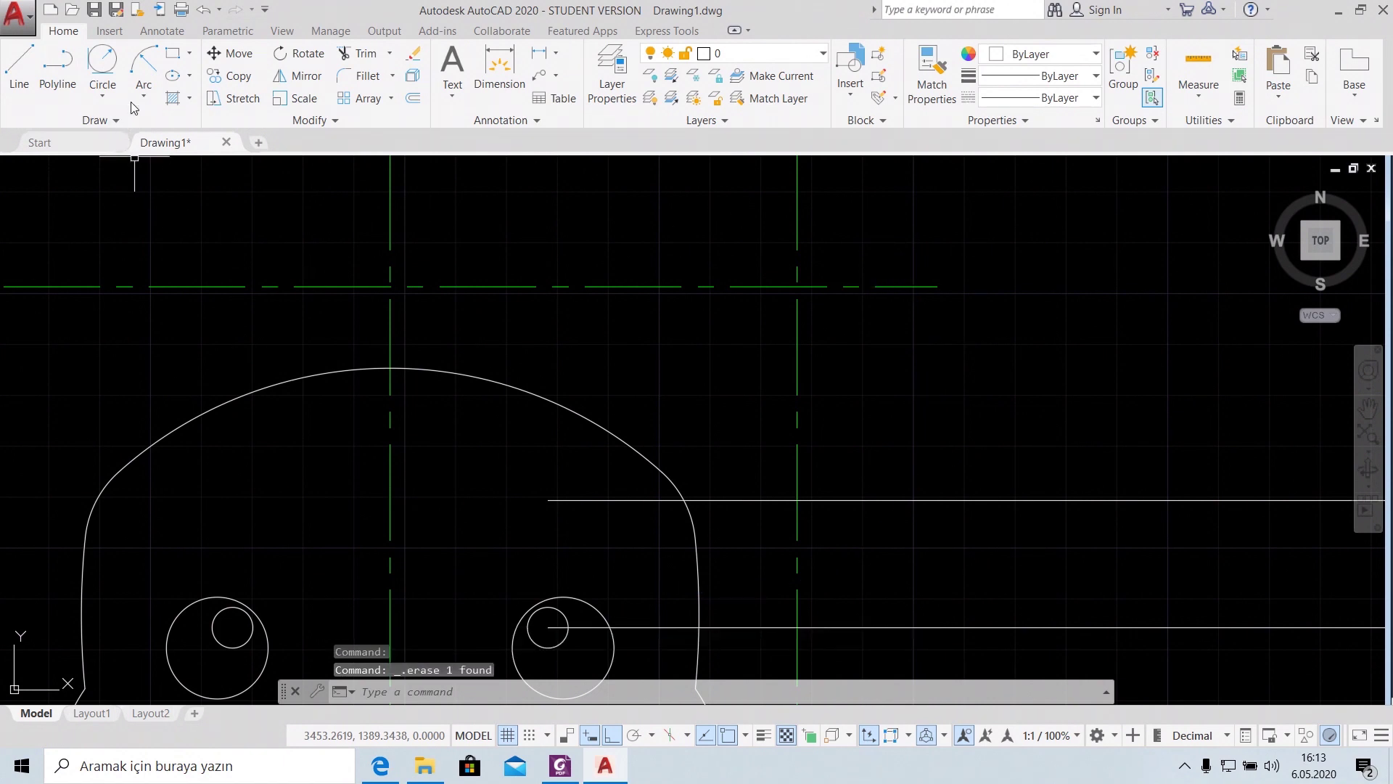
Redraw a radius-40 arc from the head outline to the ear's centre-line crossing
click(144, 88)
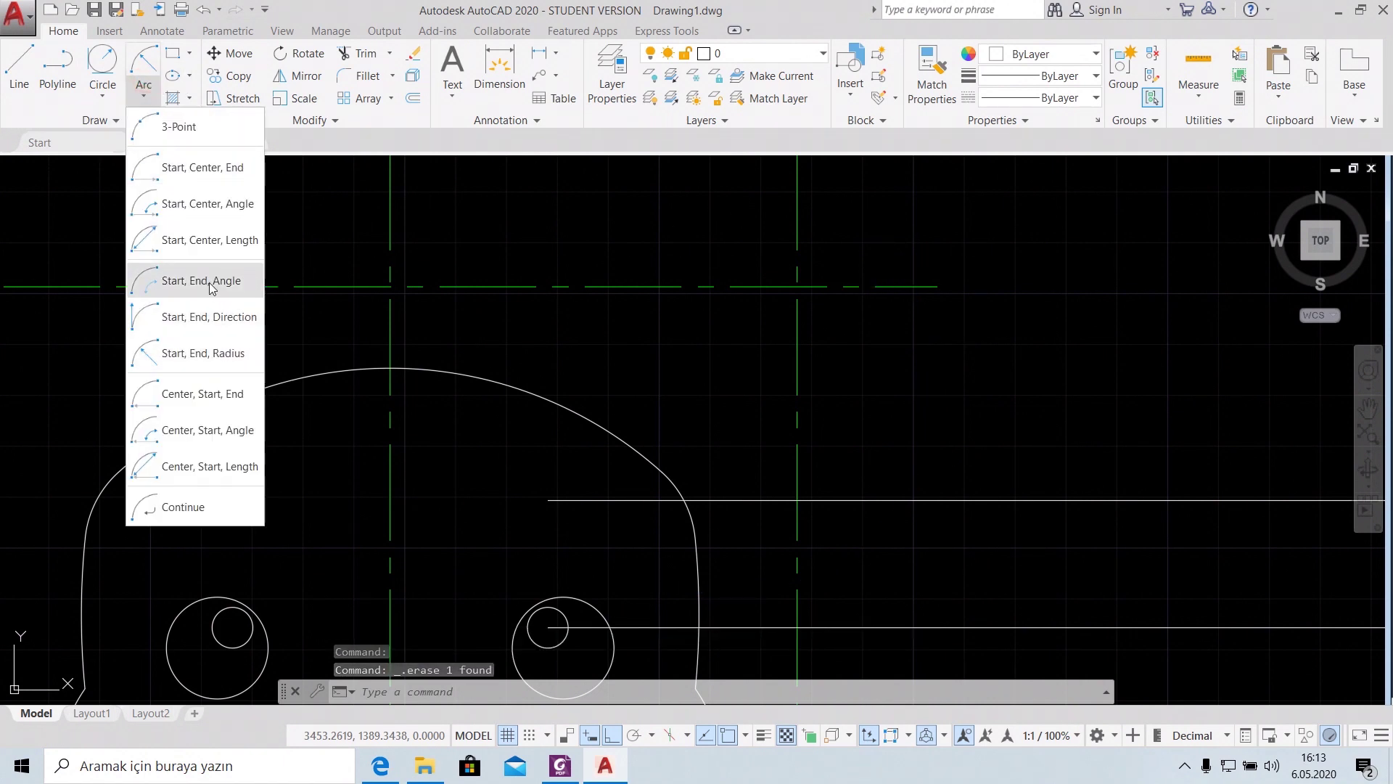
click(203, 356)
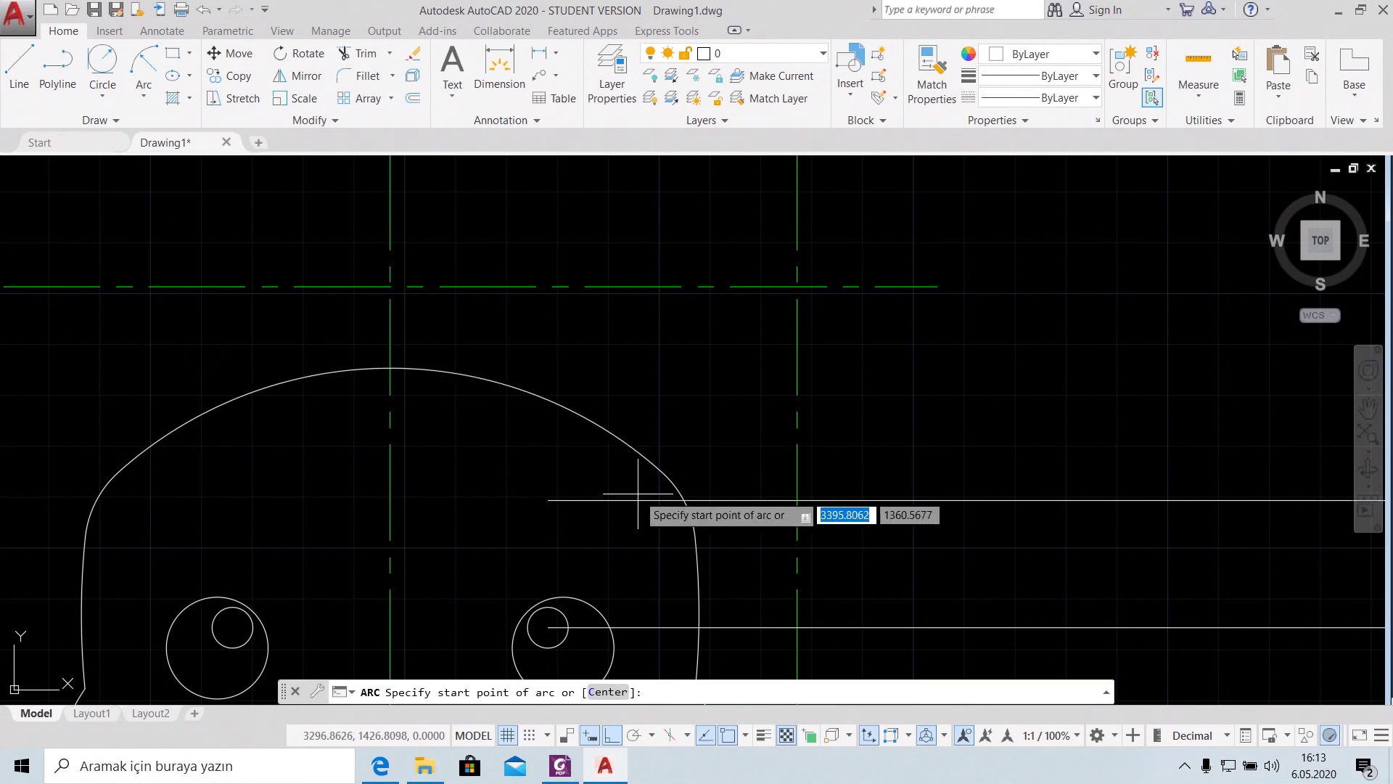
click(685, 500)
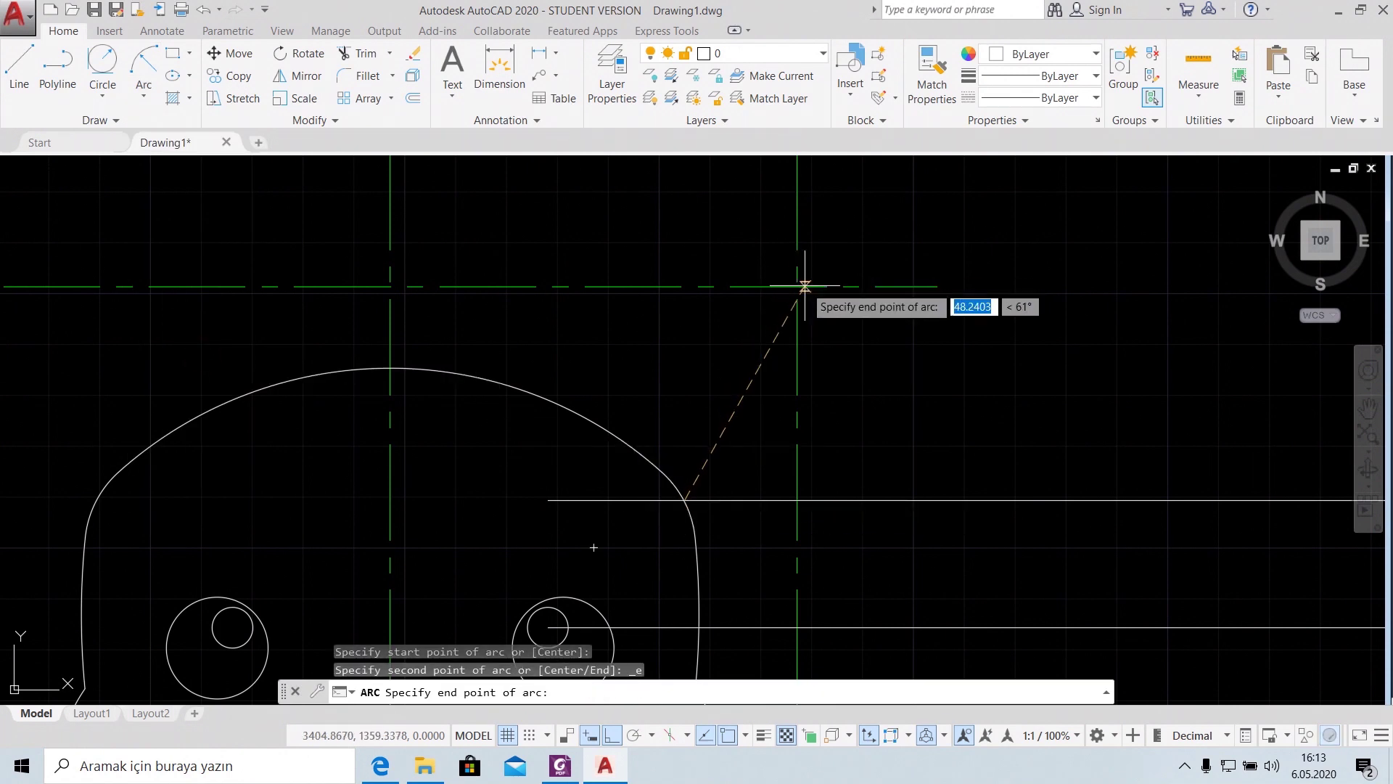
click(798, 286)
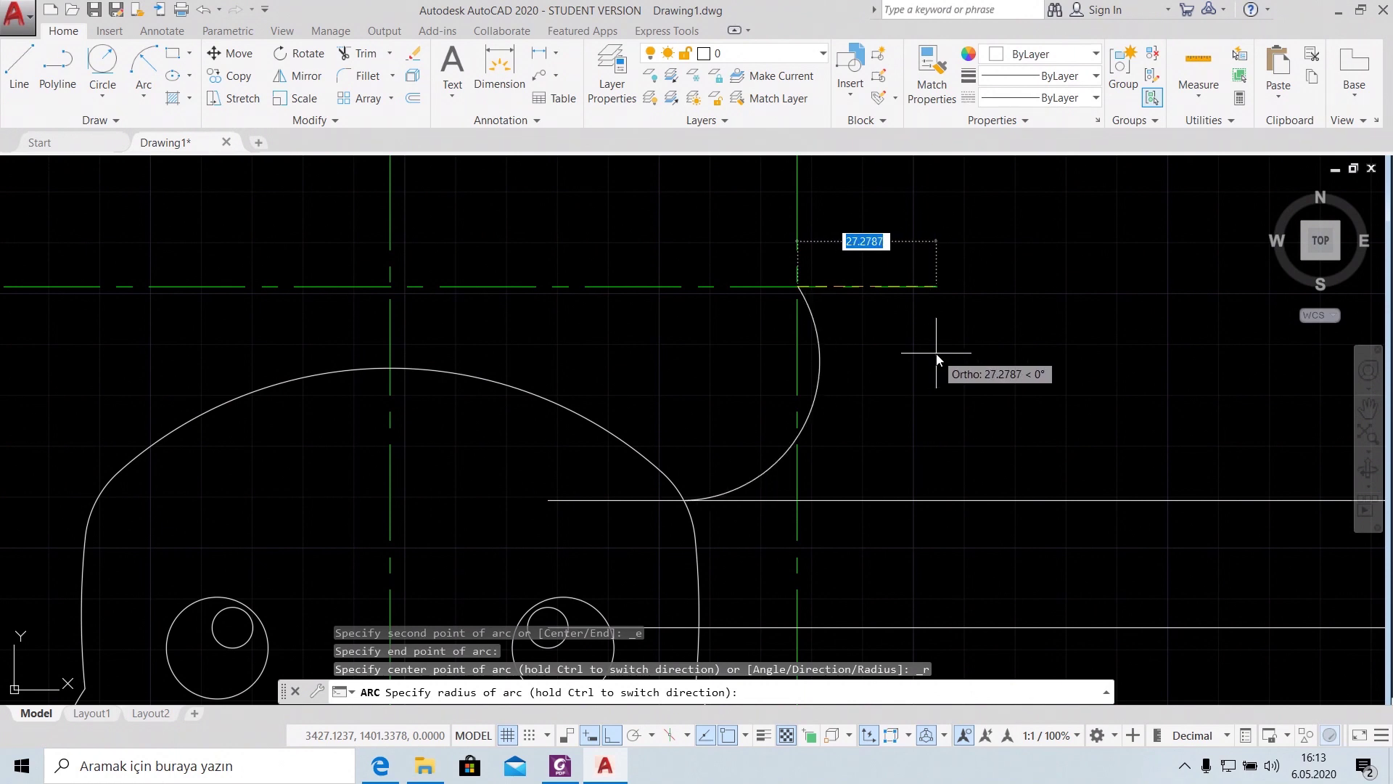
text(40)
key(Return)
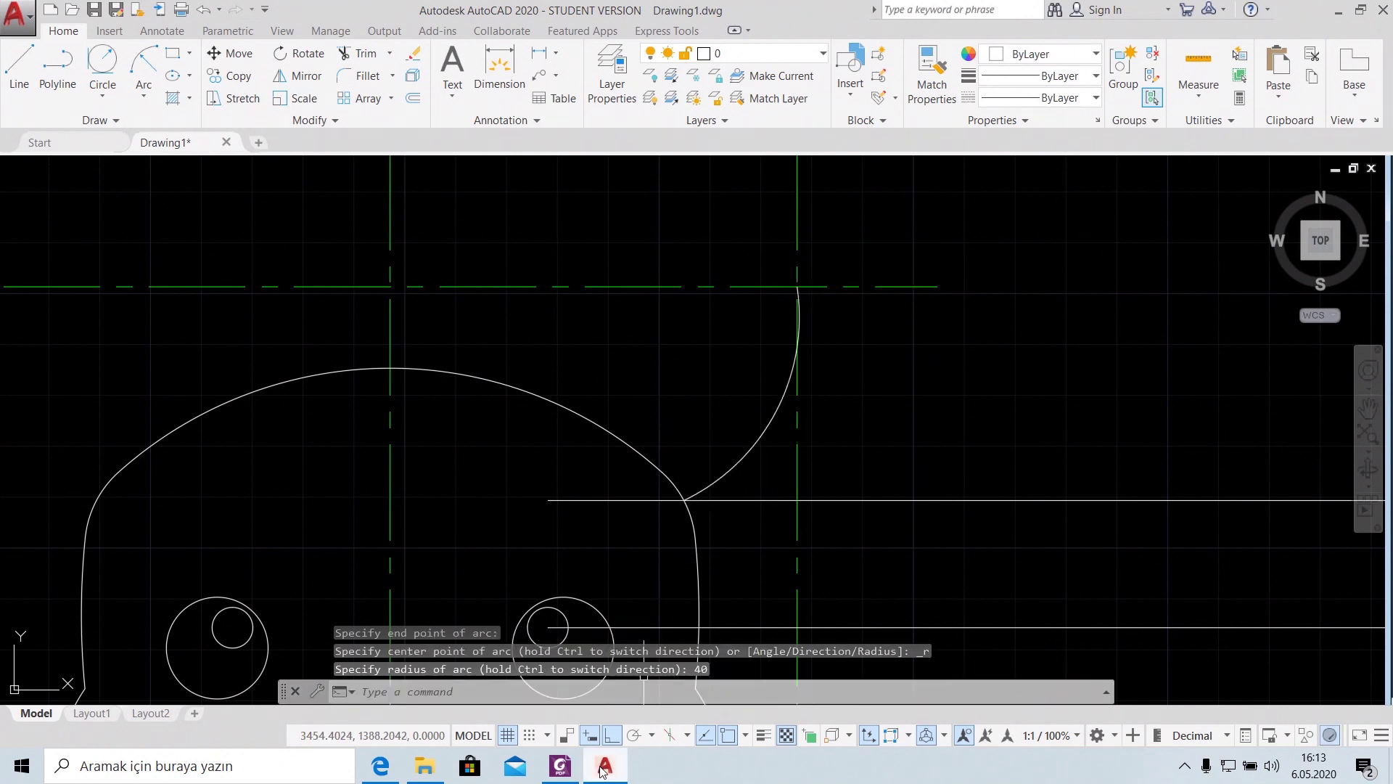
click(563, 768)
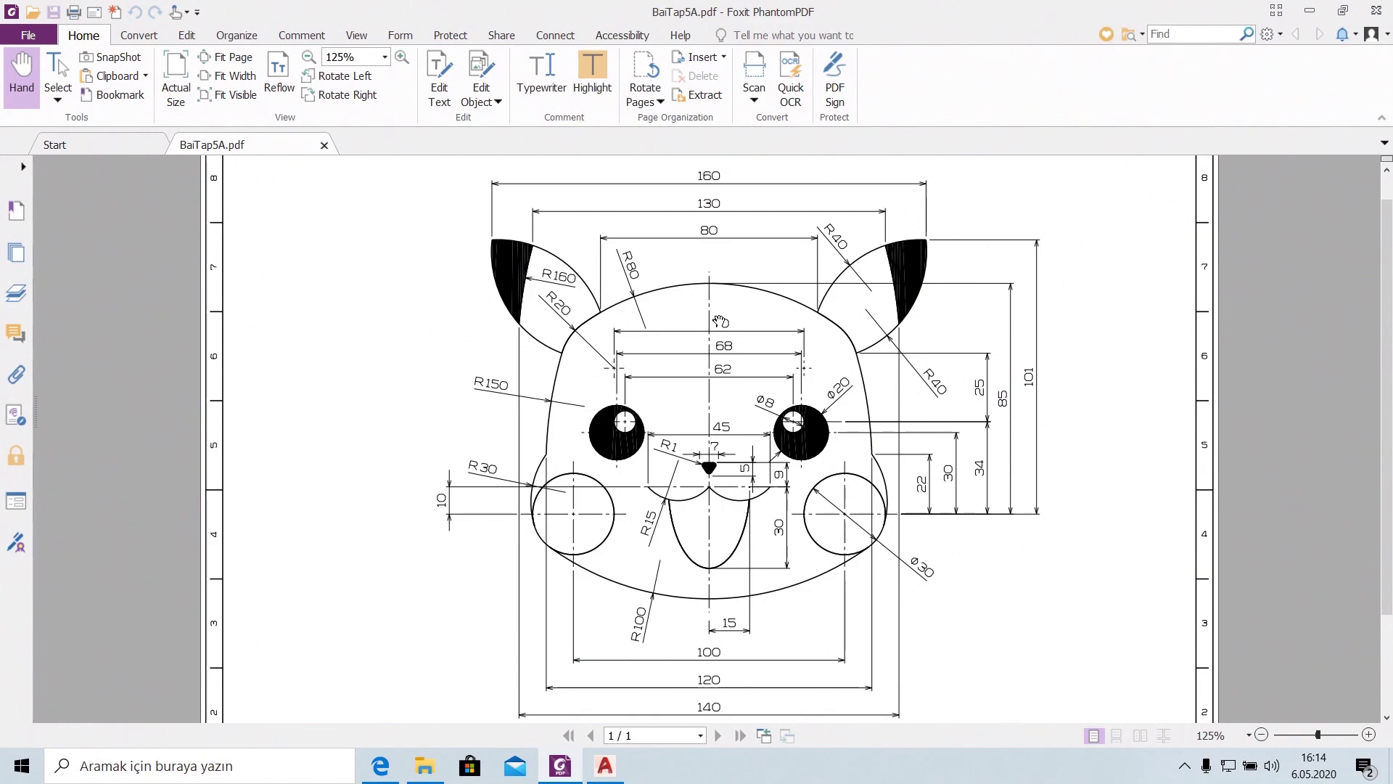
Return to the AutoCAD drawing after checking the ear dimensions in BaiTap5A.pdf
click(605, 766)
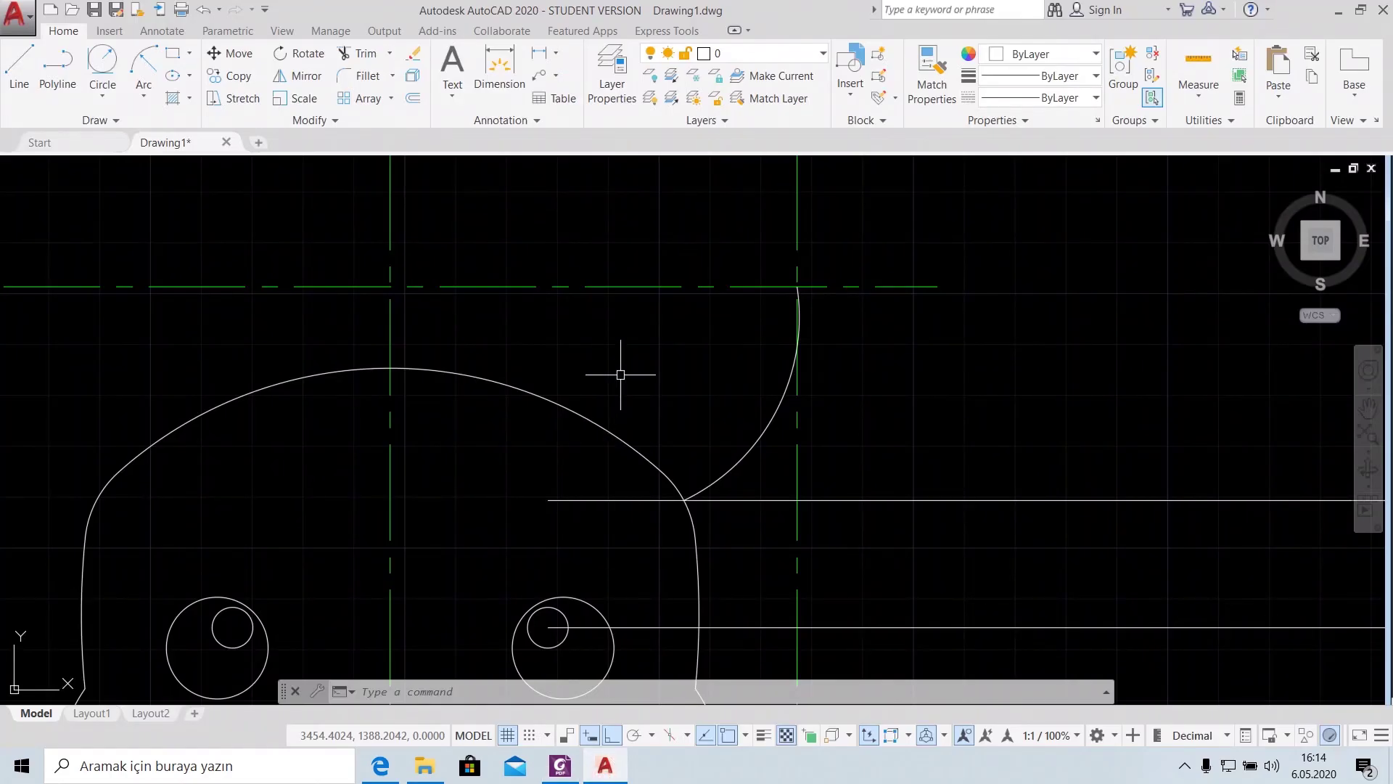
Copy the head's vertical centre line 40 units to its right with OFFSET
text(of)
key(Return)
text(40)
key(Return)
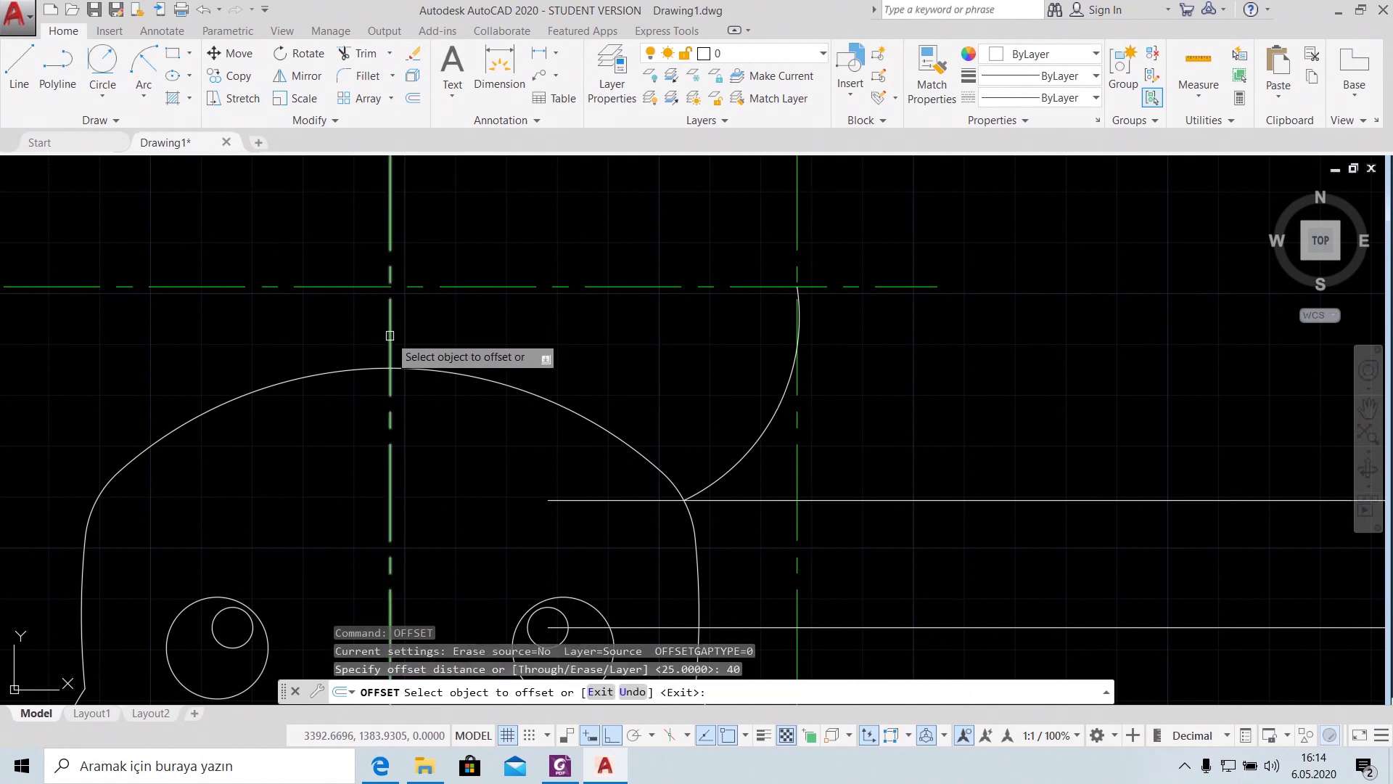
click(390, 353)
click(653, 354)
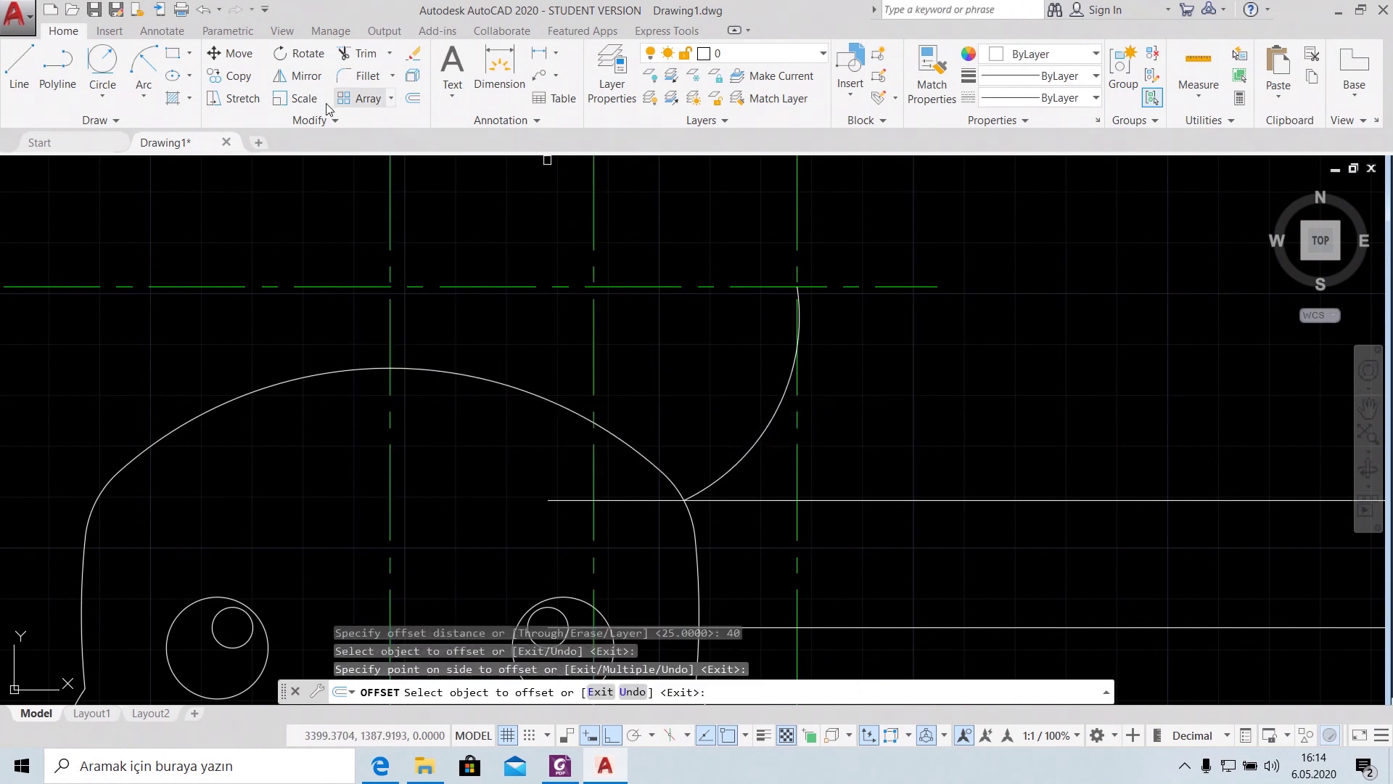
click(144, 98)
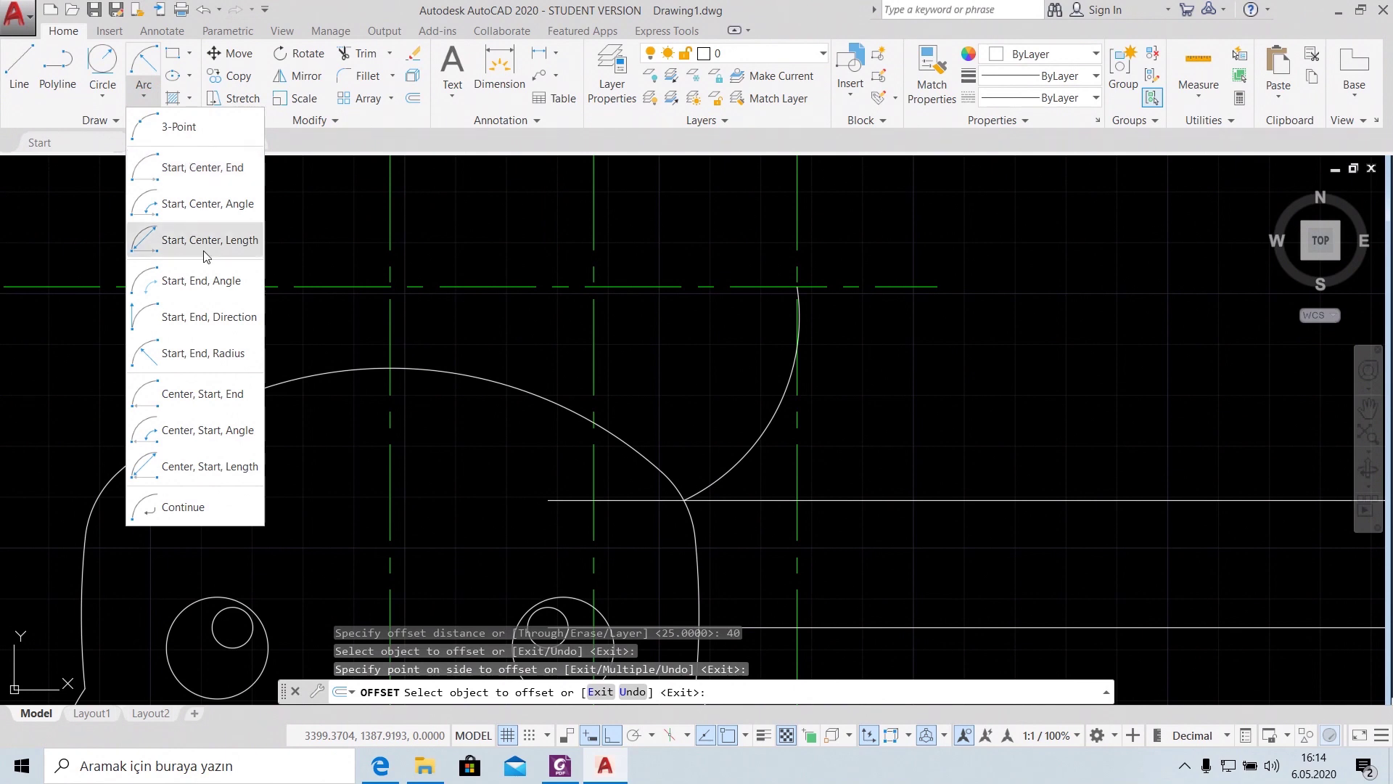
Draw a radius-40 arc from the ear tip to the head outline, then delete it for bulging the wrong way
click(215, 354)
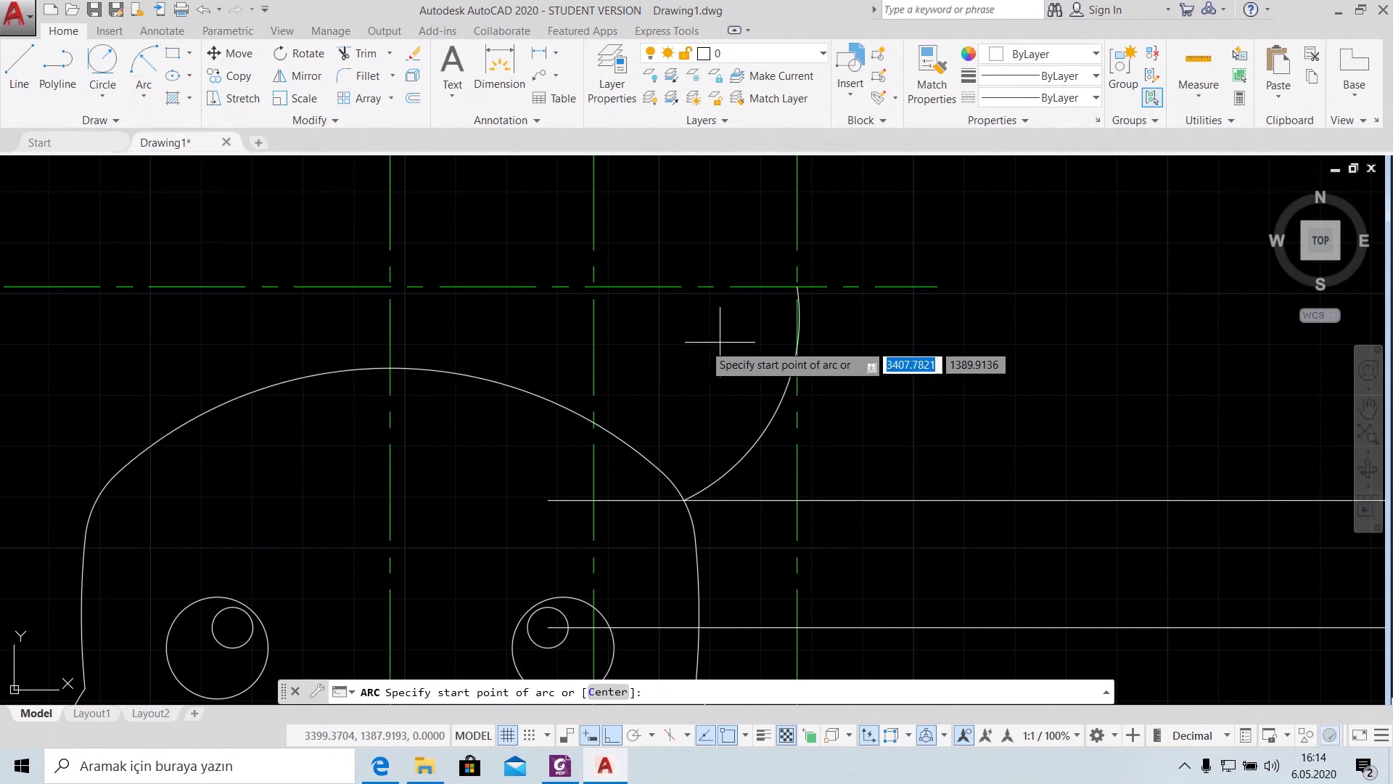
click(797, 286)
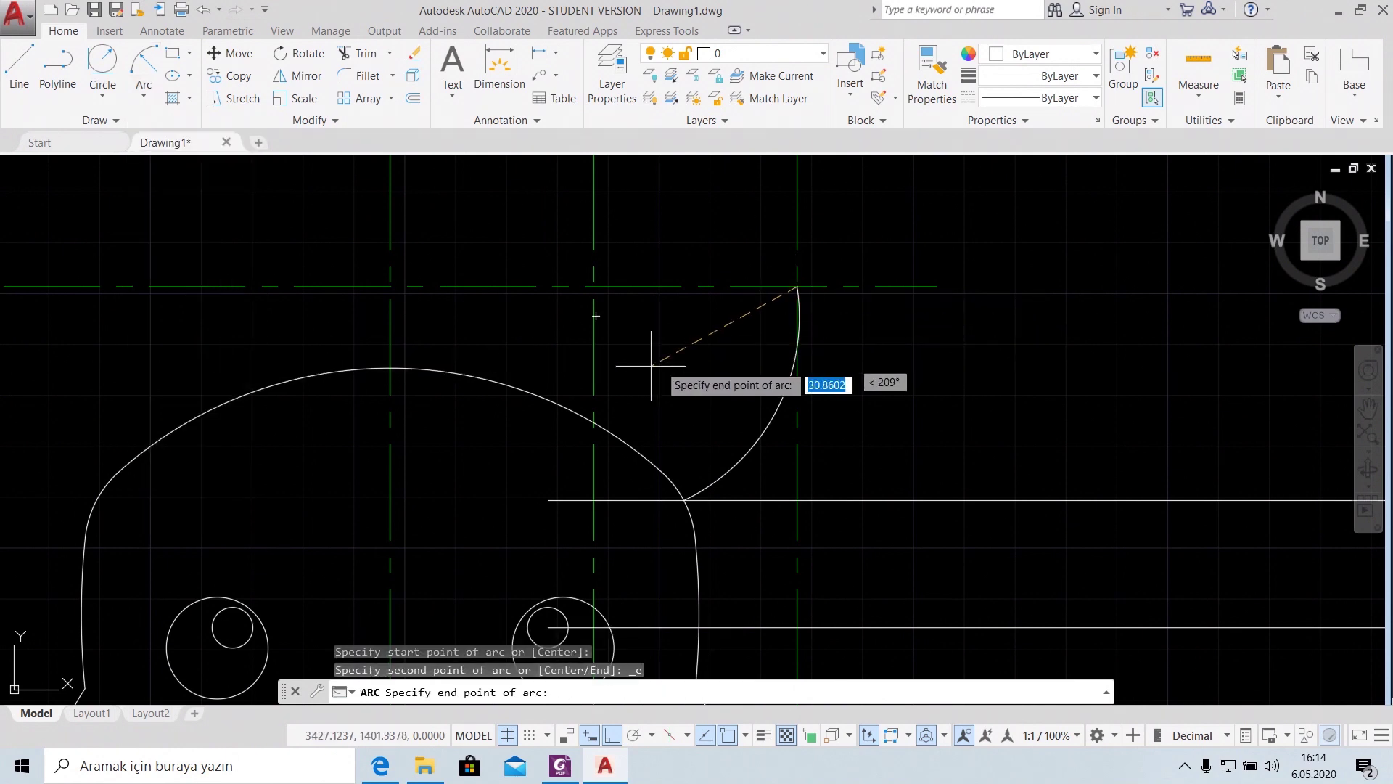
click(595, 420)
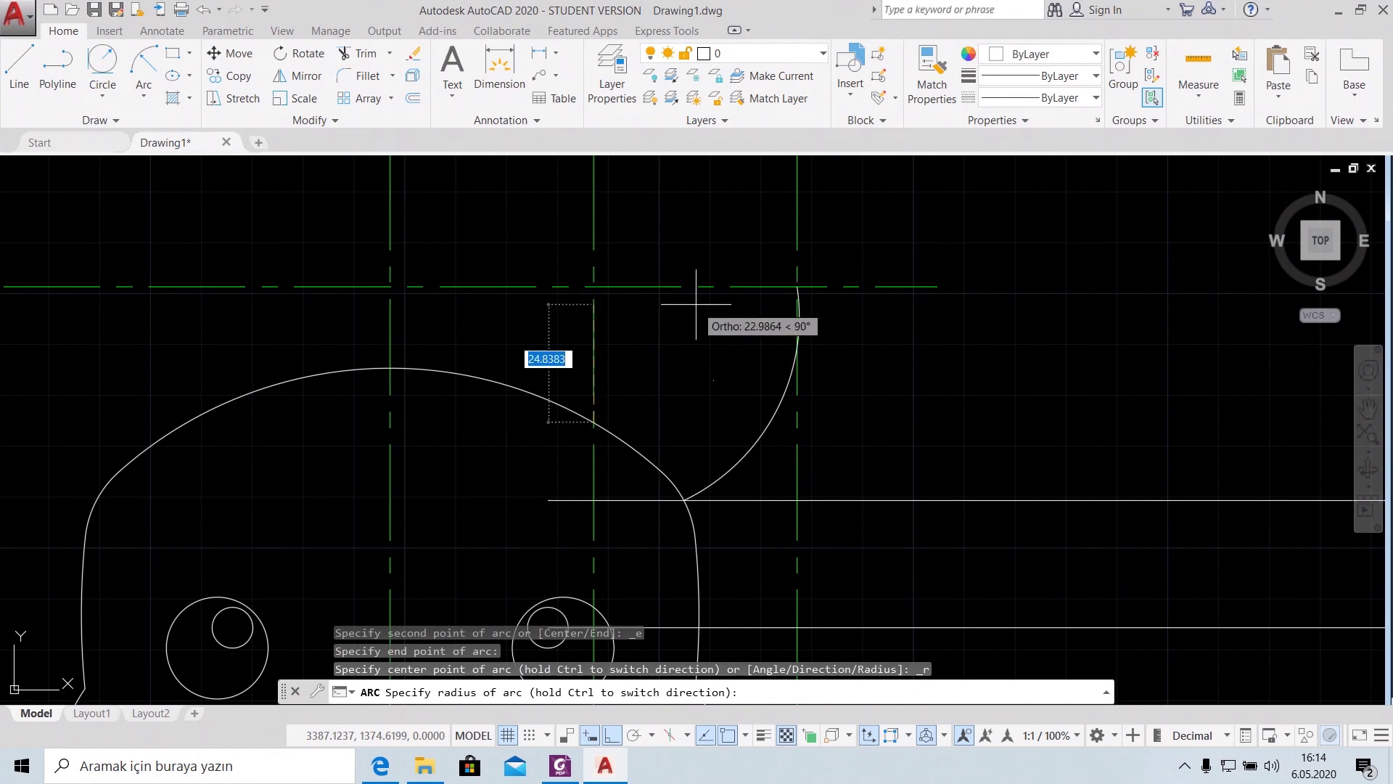
text(40)
key(Return)
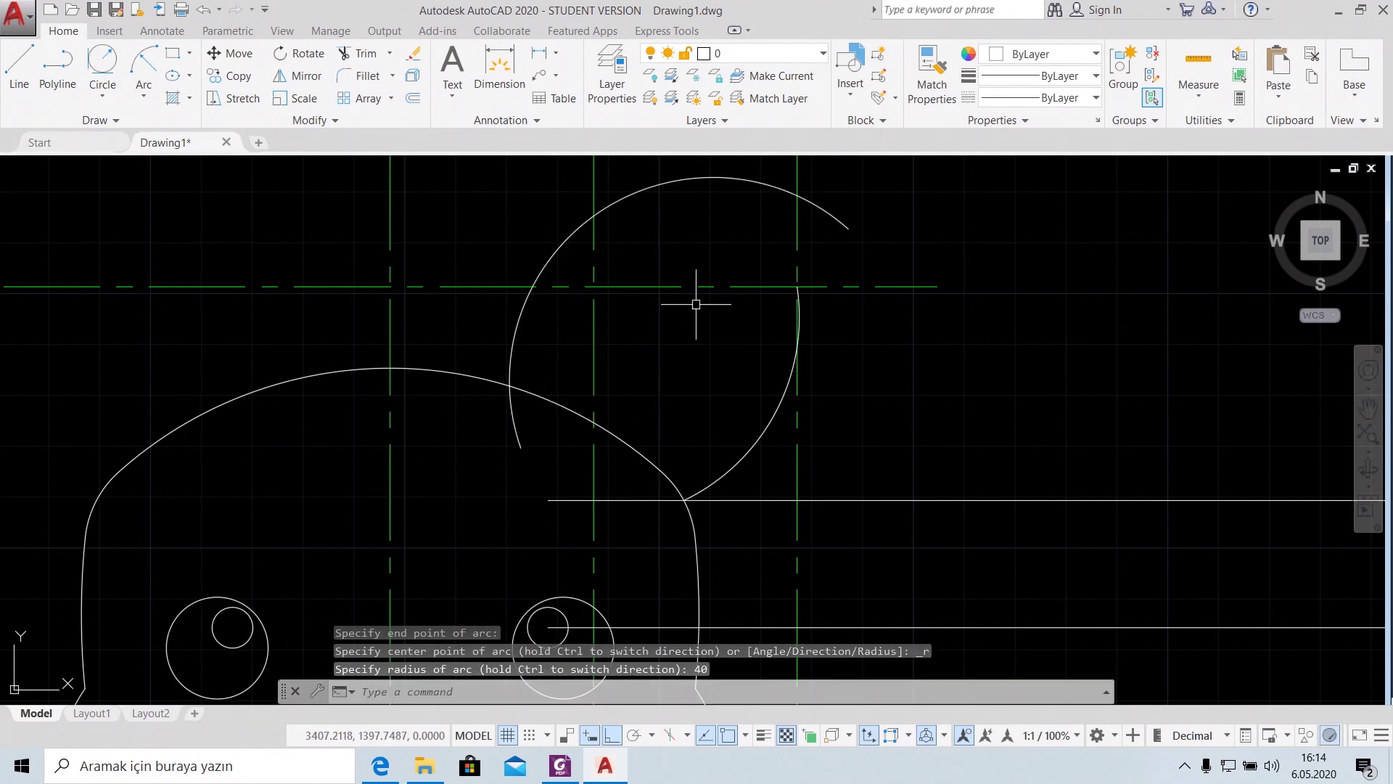
click(668, 181)
key(Delete)
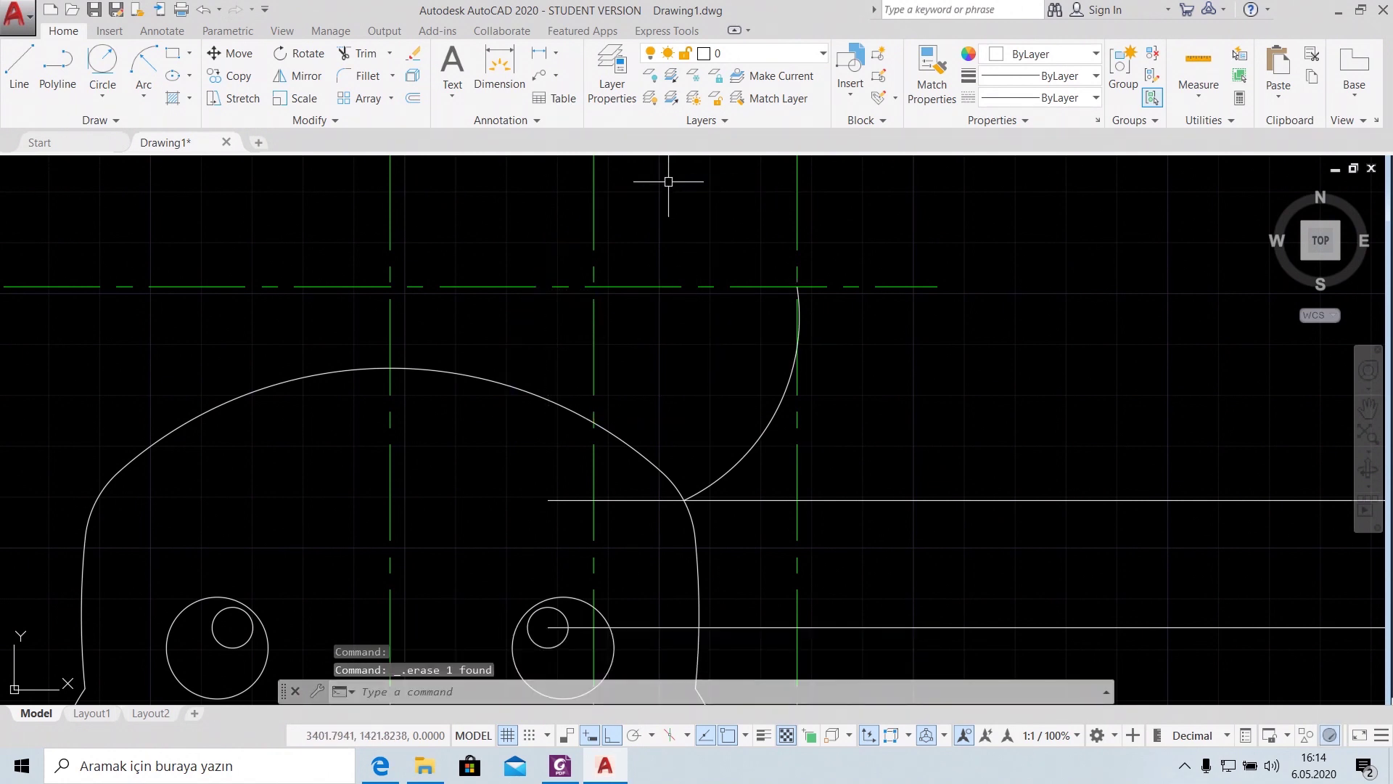
Redraw the radius-40 start-end-radius arc from the ear tip to the head outline at the new line
click(138, 98)
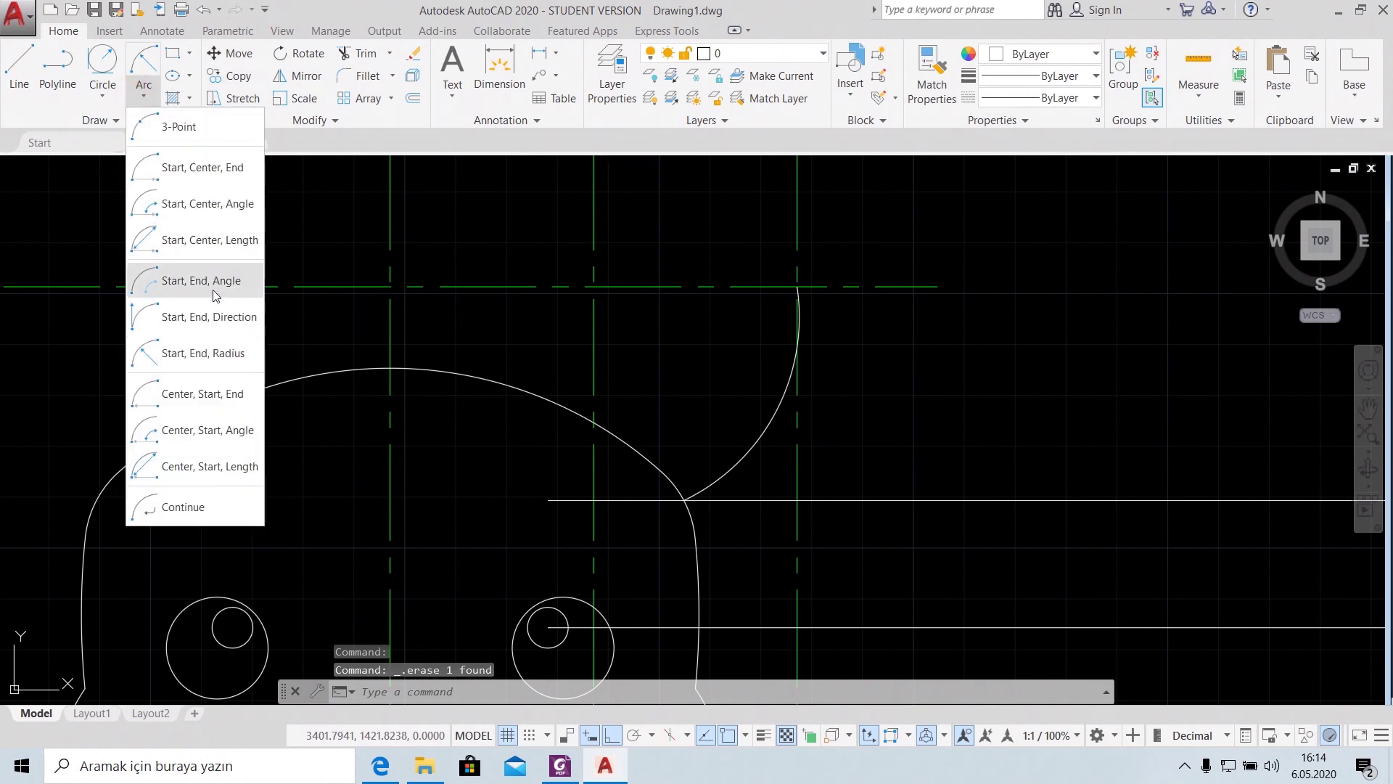
click(187, 356)
scroll(849, 283, up, 4)
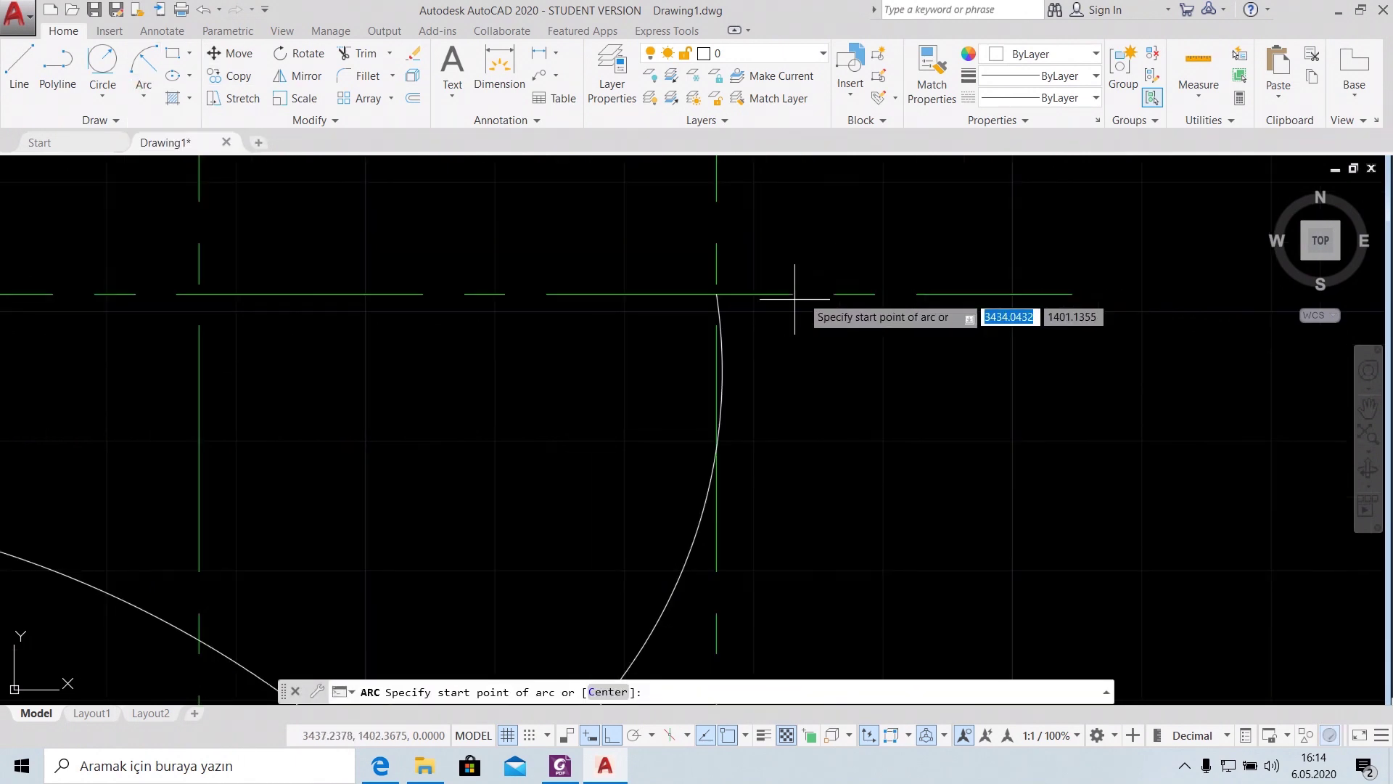
click(716, 294)
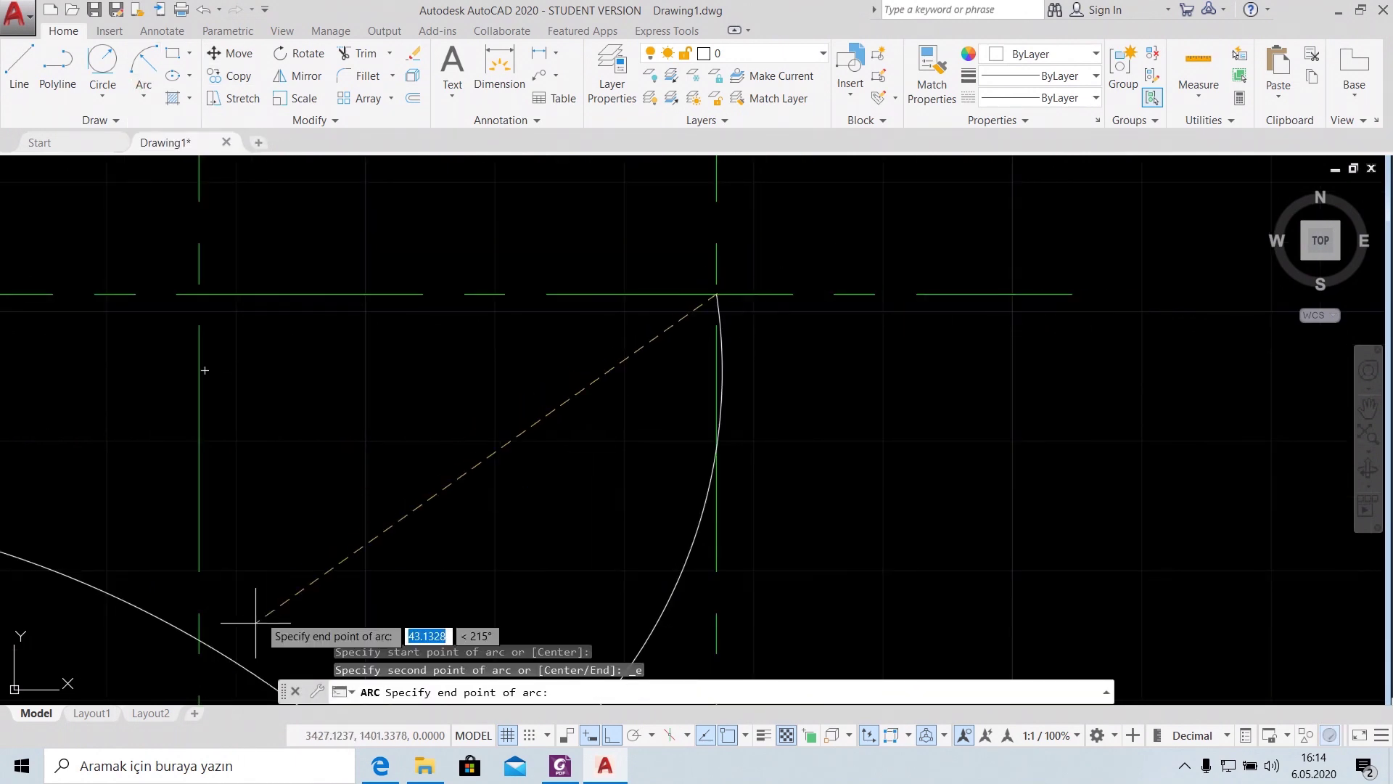
click(199, 646)
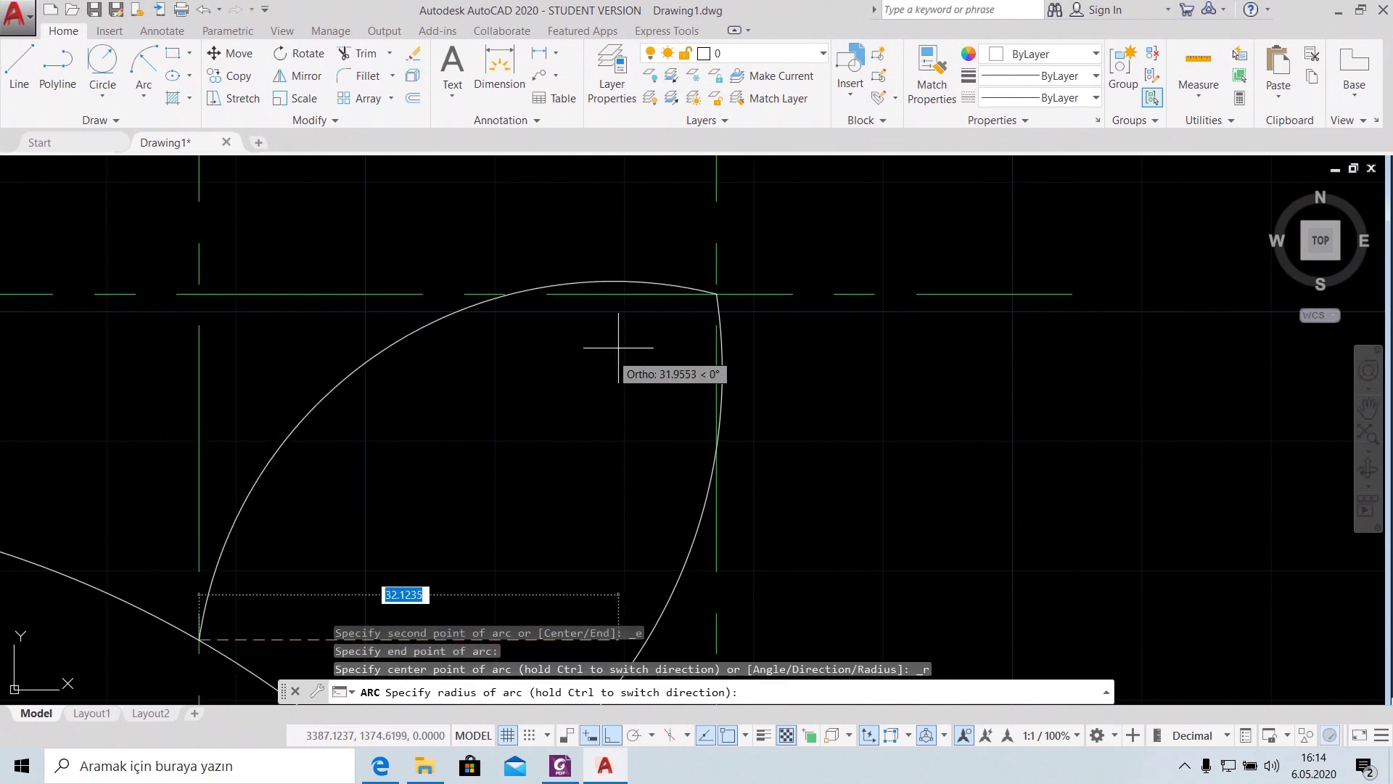
text(40)
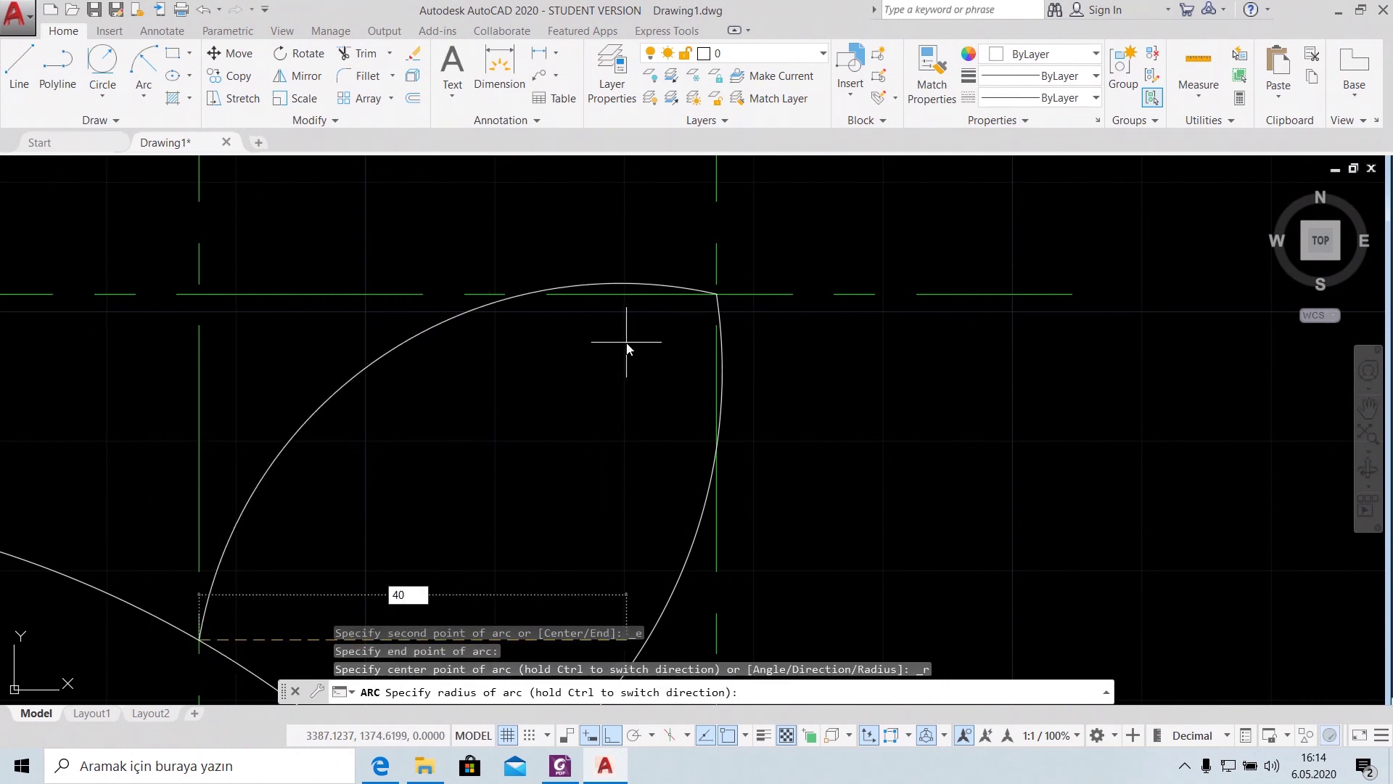
key(Return)
scroll(622, 362, down, 2)
scroll(715, 296, down, 3)
scroll(744, 280, up, 1)
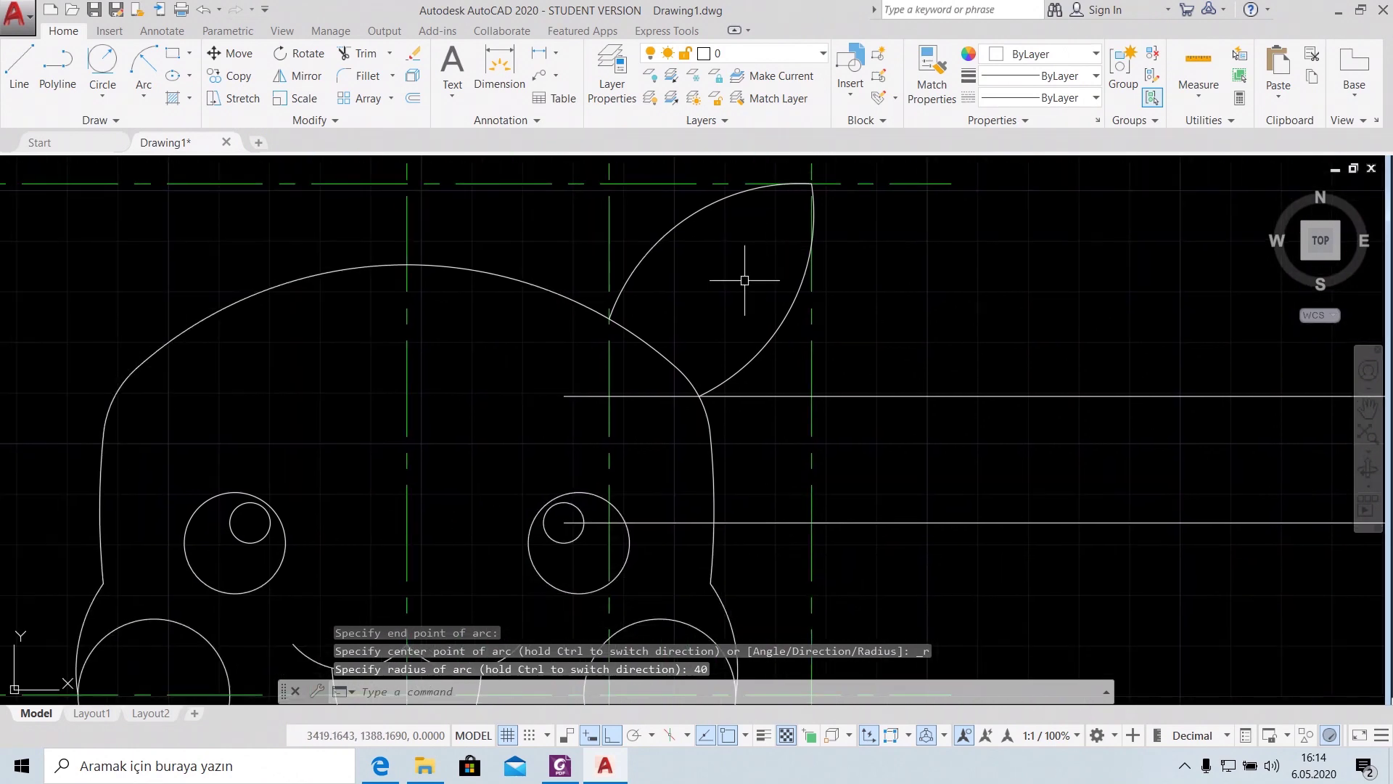
scroll(744, 280, down, 2)
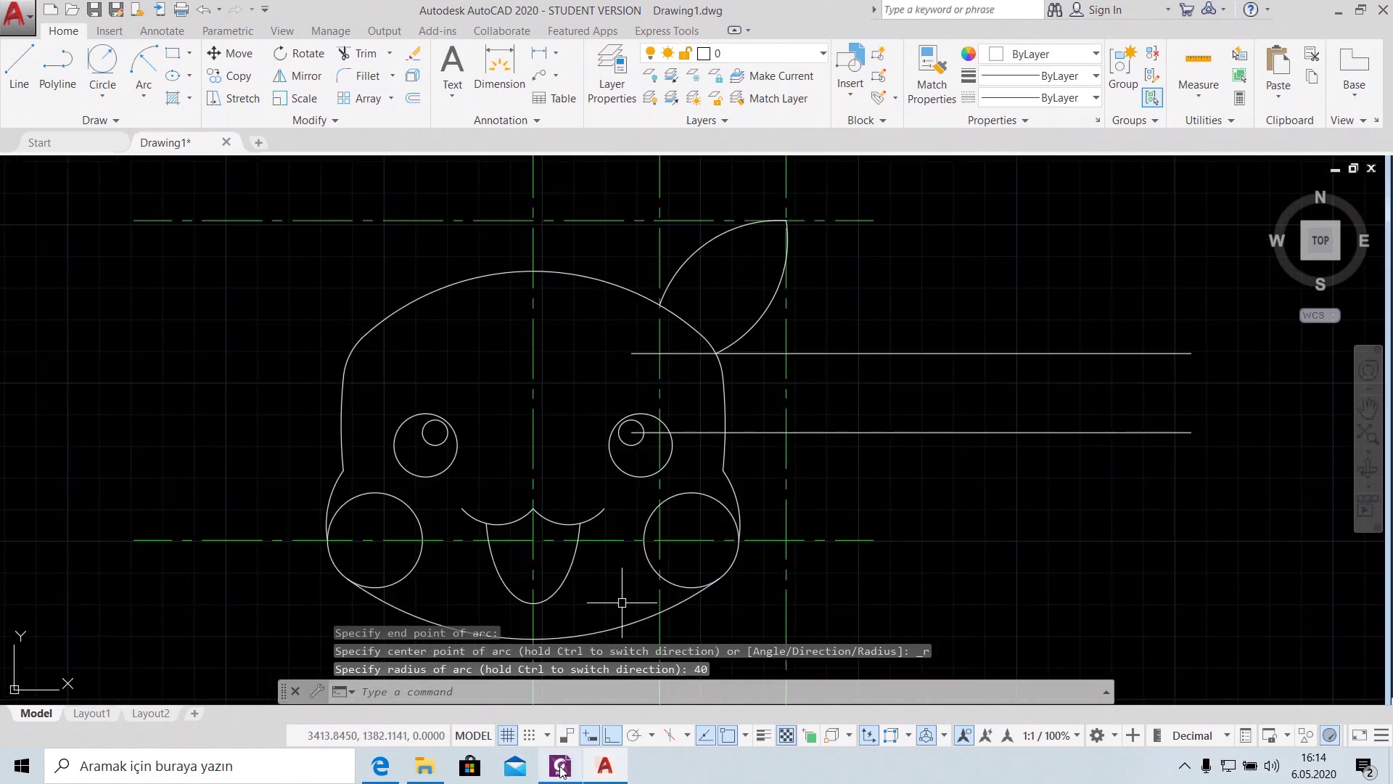
Check the ear dimensions in the BaiTap5A.pdf reference in Foxit, then return to AutoCAD
click(560, 768)
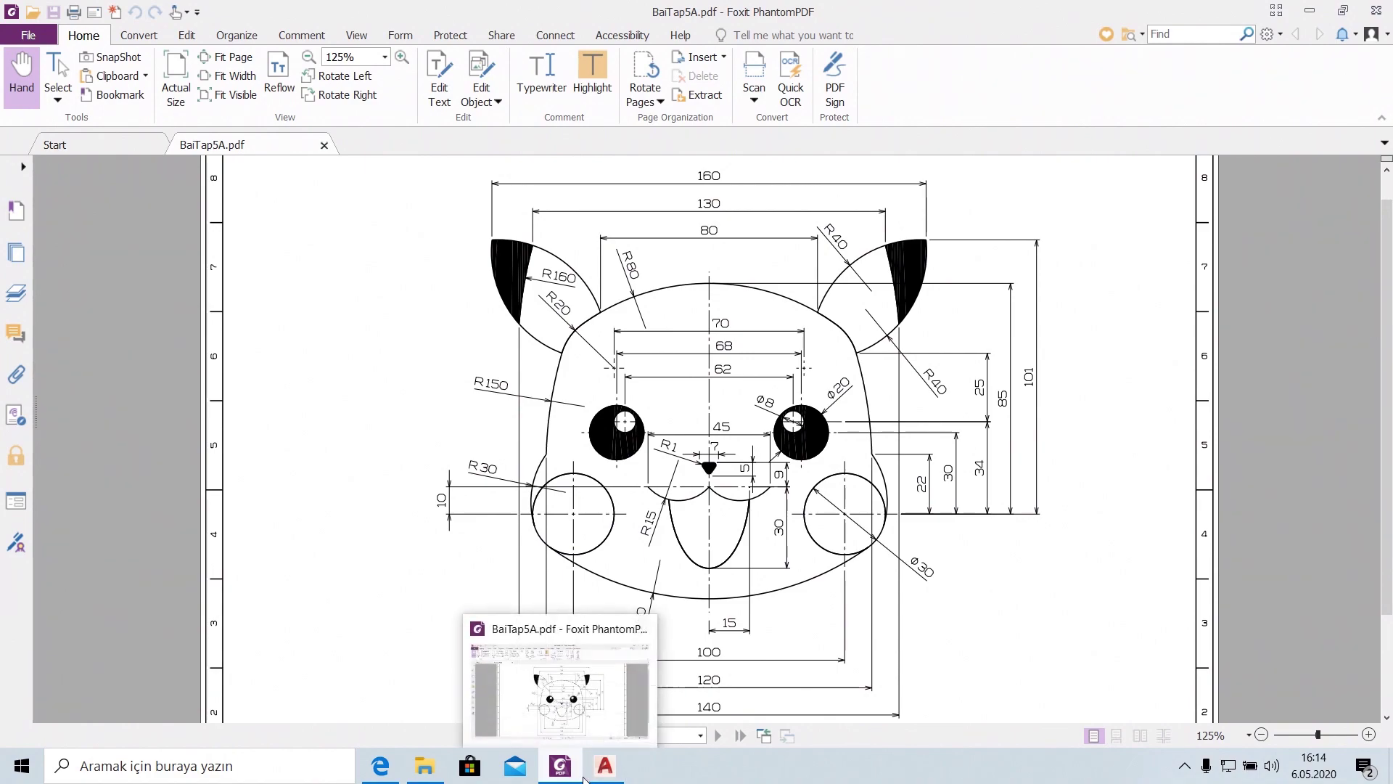
click(605, 766)
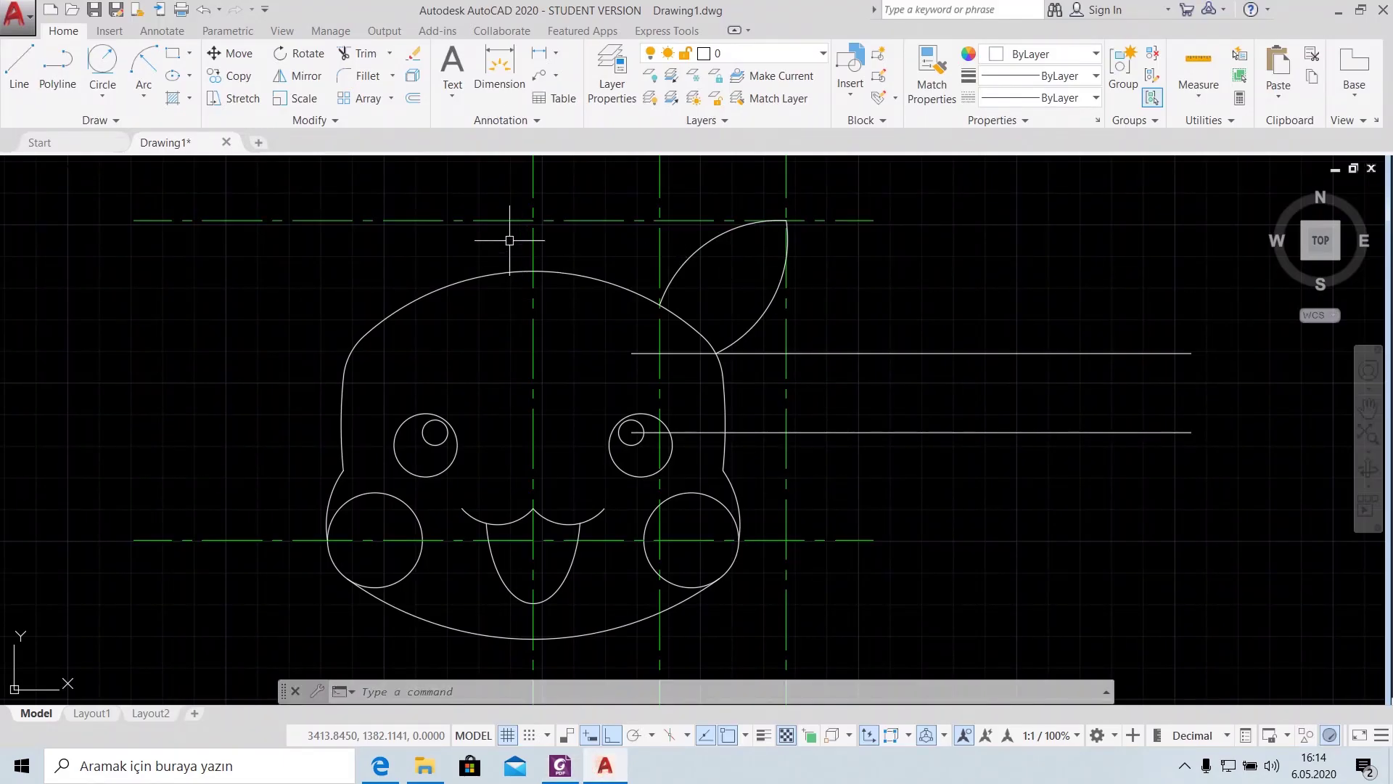
Offset the head's vertical centre line 70 units to the right
text(off)
key(Return)
text(70)
key(Return)
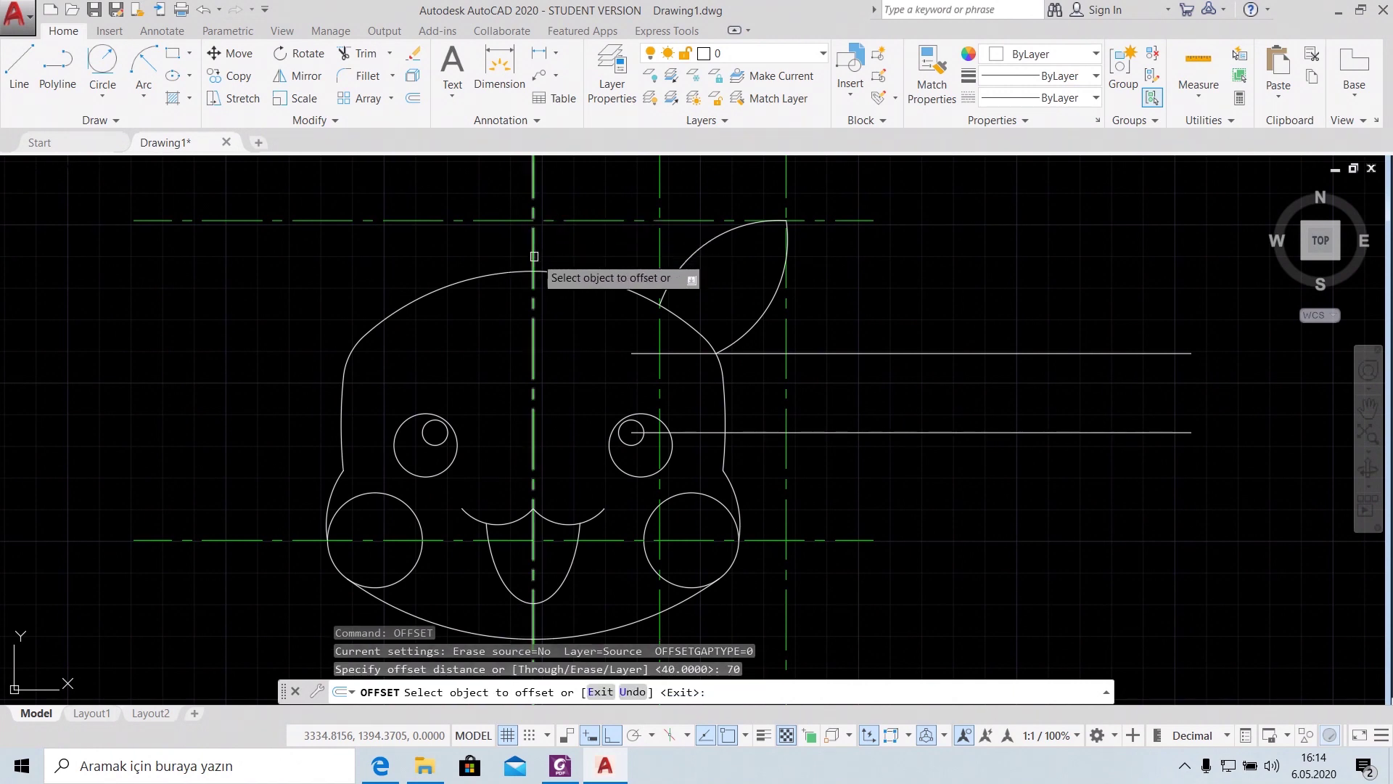
click(533, 250)
click(710, 273)
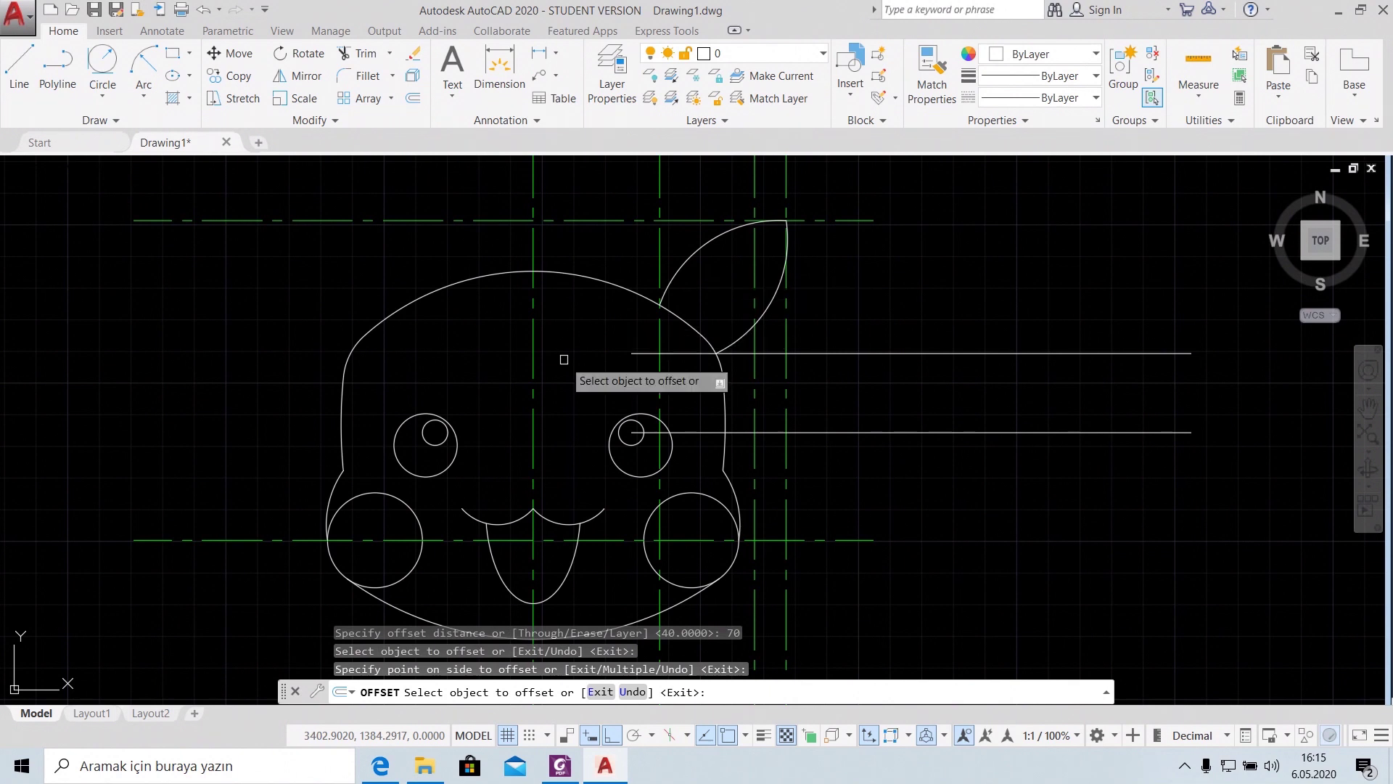
key(Escape)
Abandon a 130-unit offset, undo the 70-unit offset line, and pan the face lower
text(off)
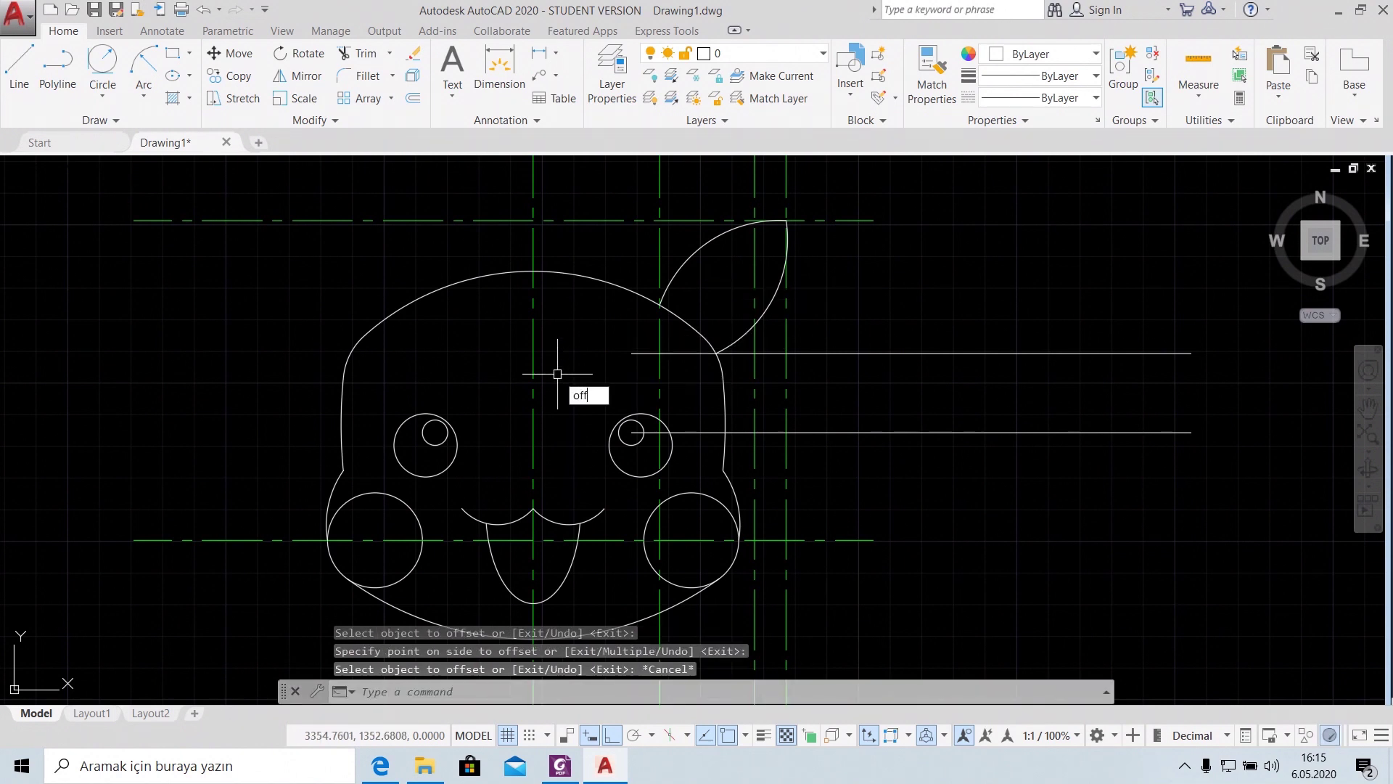
key(Return)
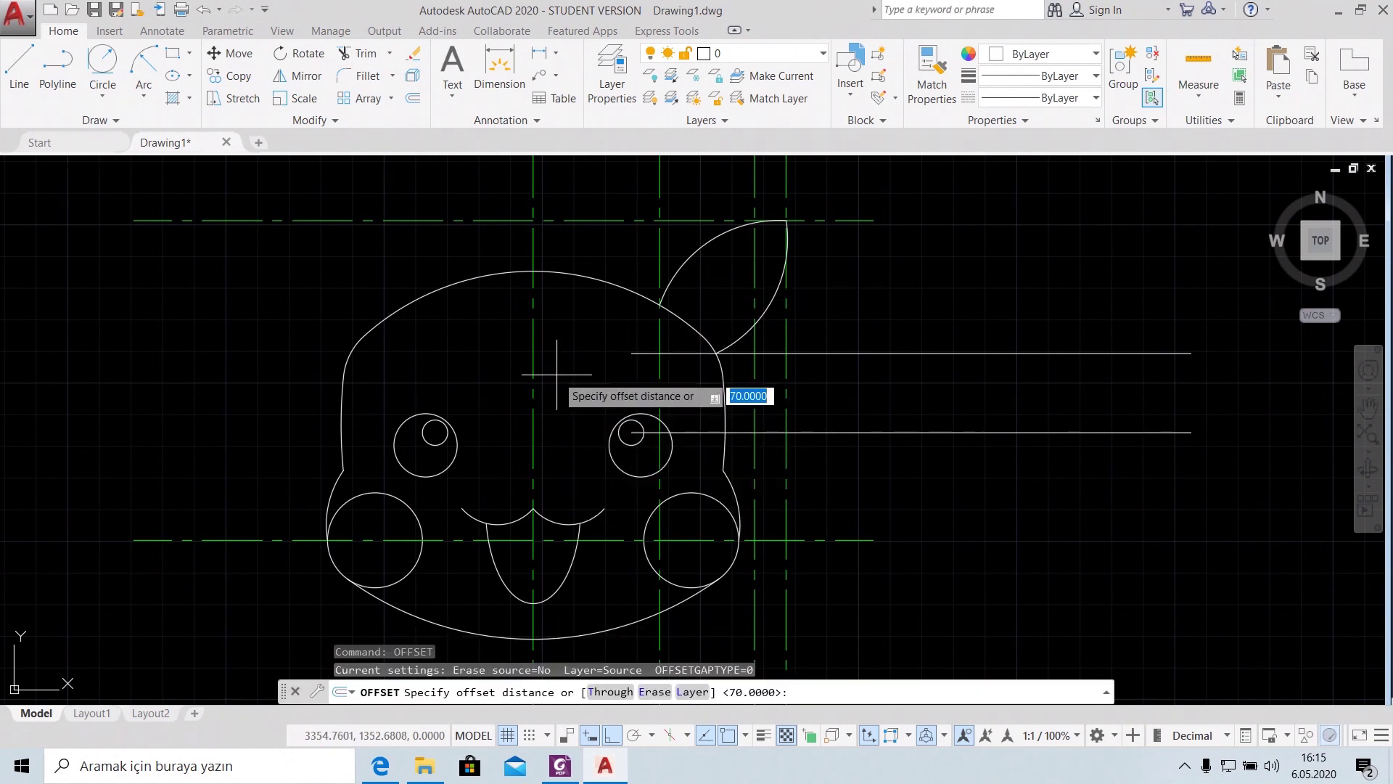
text(130)
key(Return)
text(7)
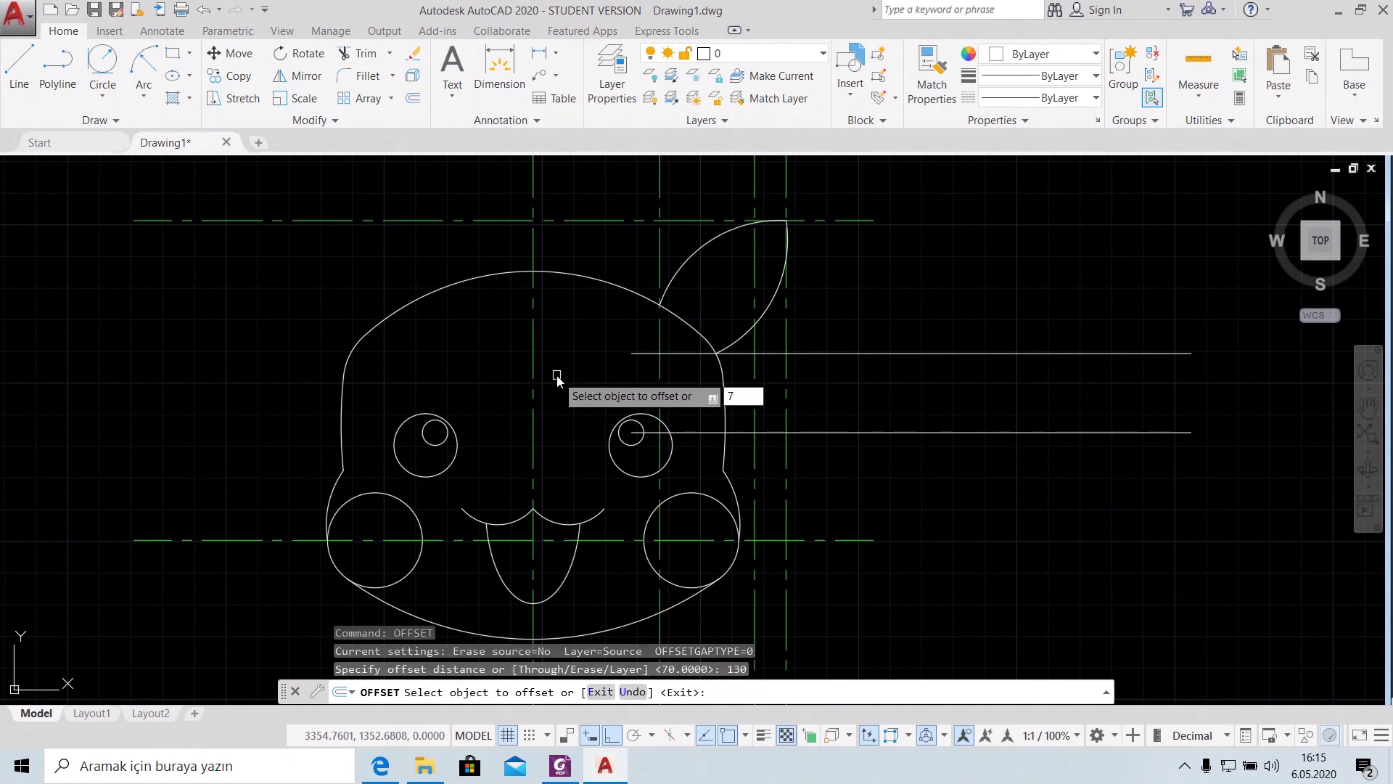
key(Escape)
key(ctrl+z)
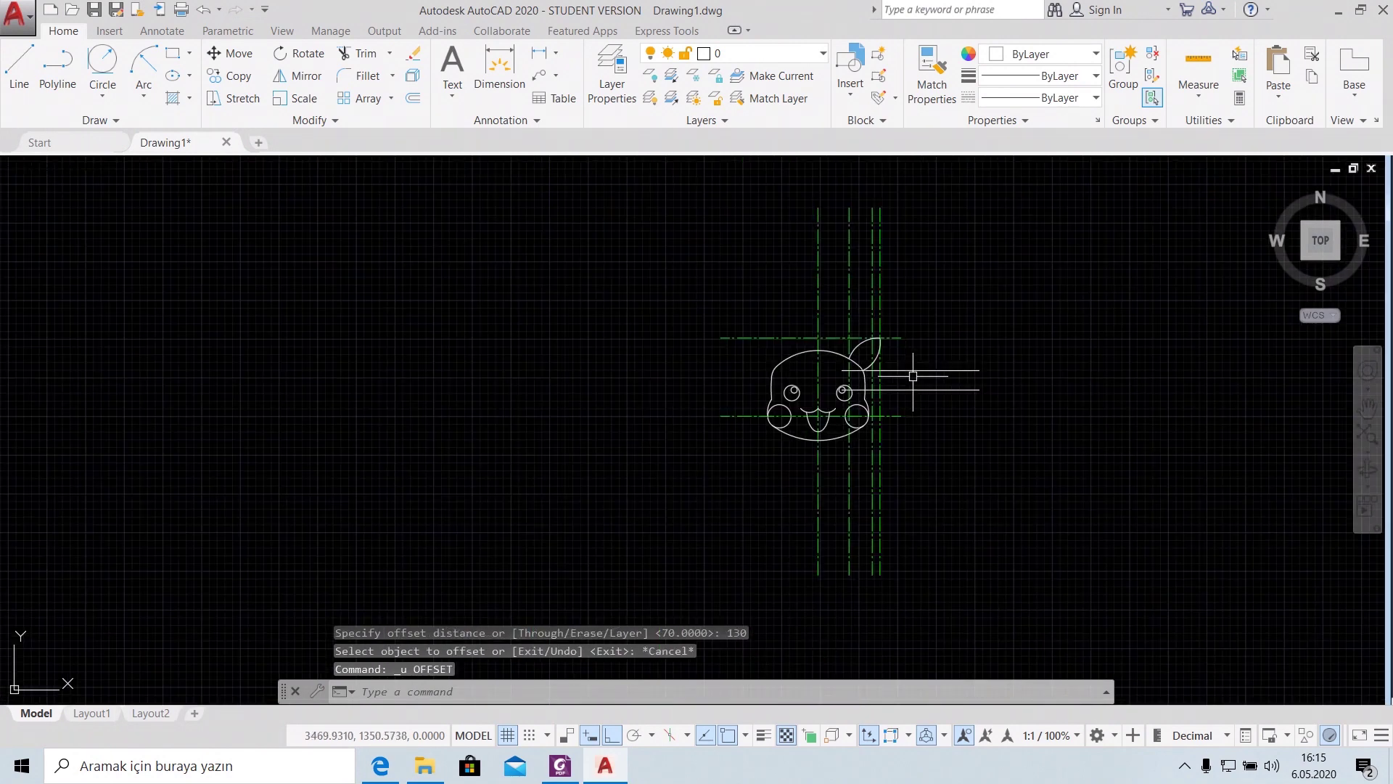
middle_drag(614, 323, 606, 391)
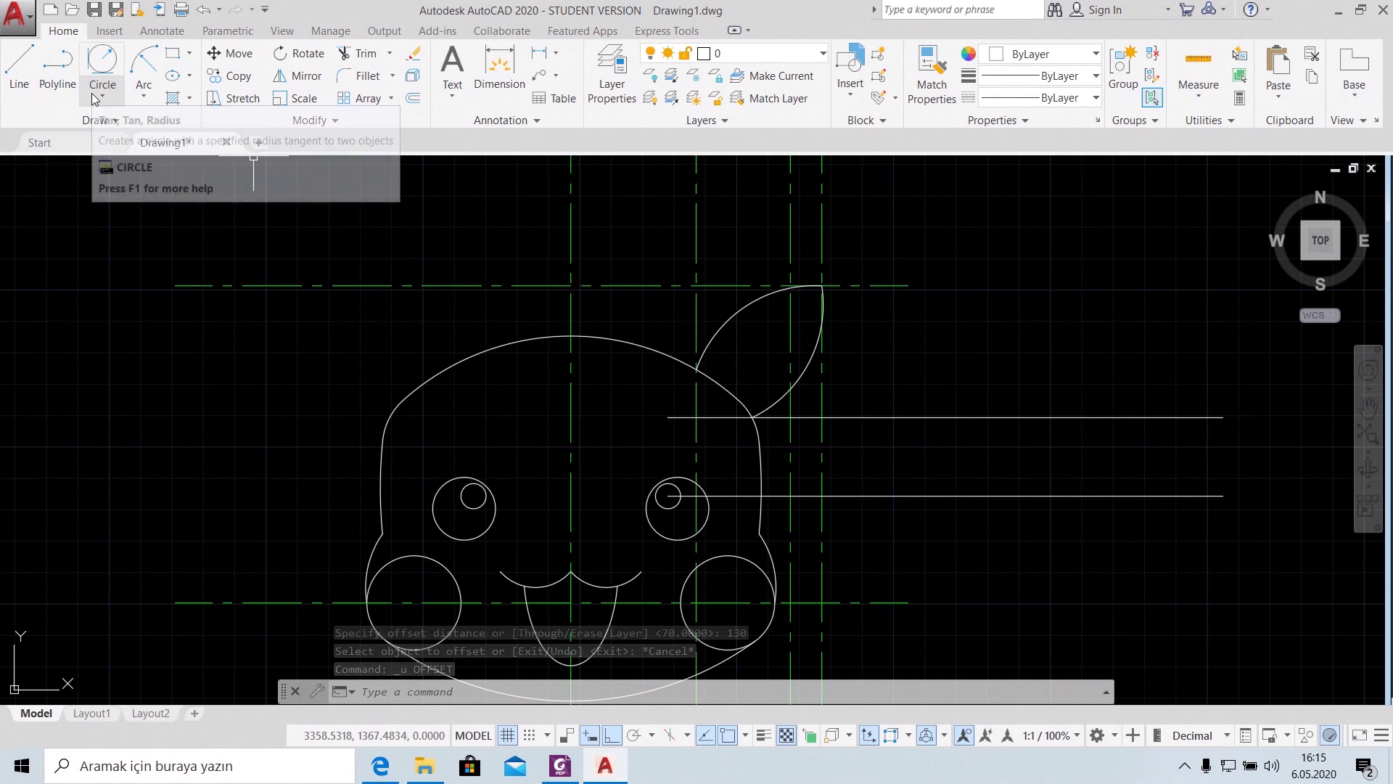
Offset the vertical centreline 130/2 units to the right, zoom onto the ear, then view the PDF reference
text(off)
key(Return)
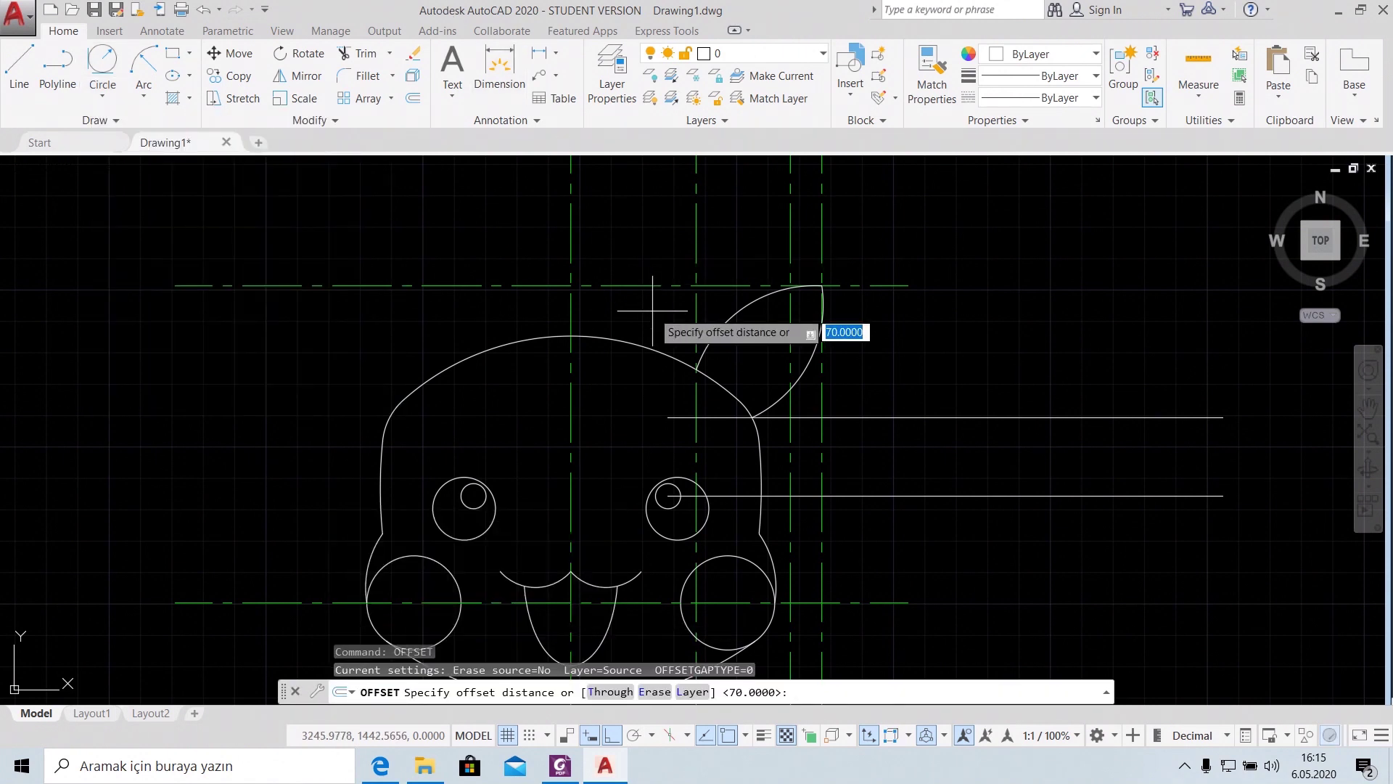
text(130/2)
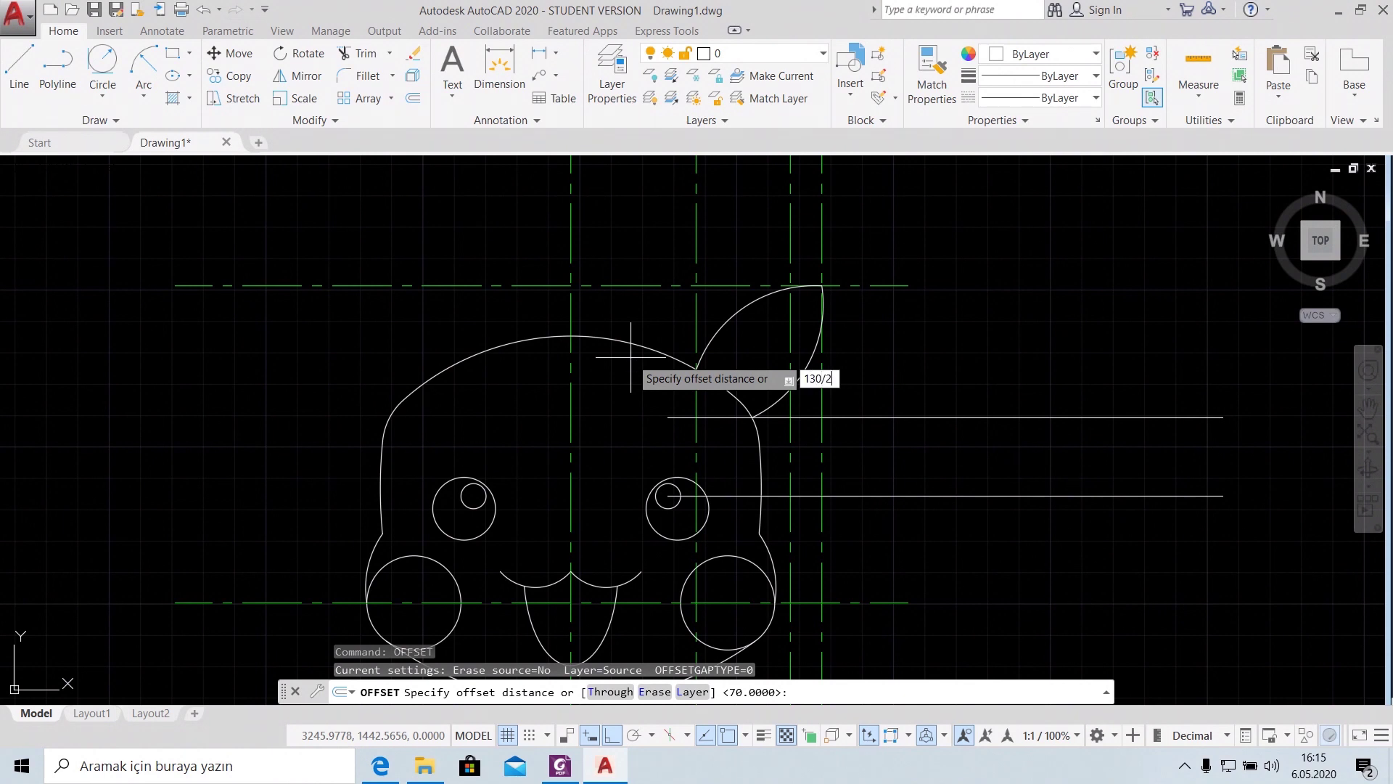
key(Return)
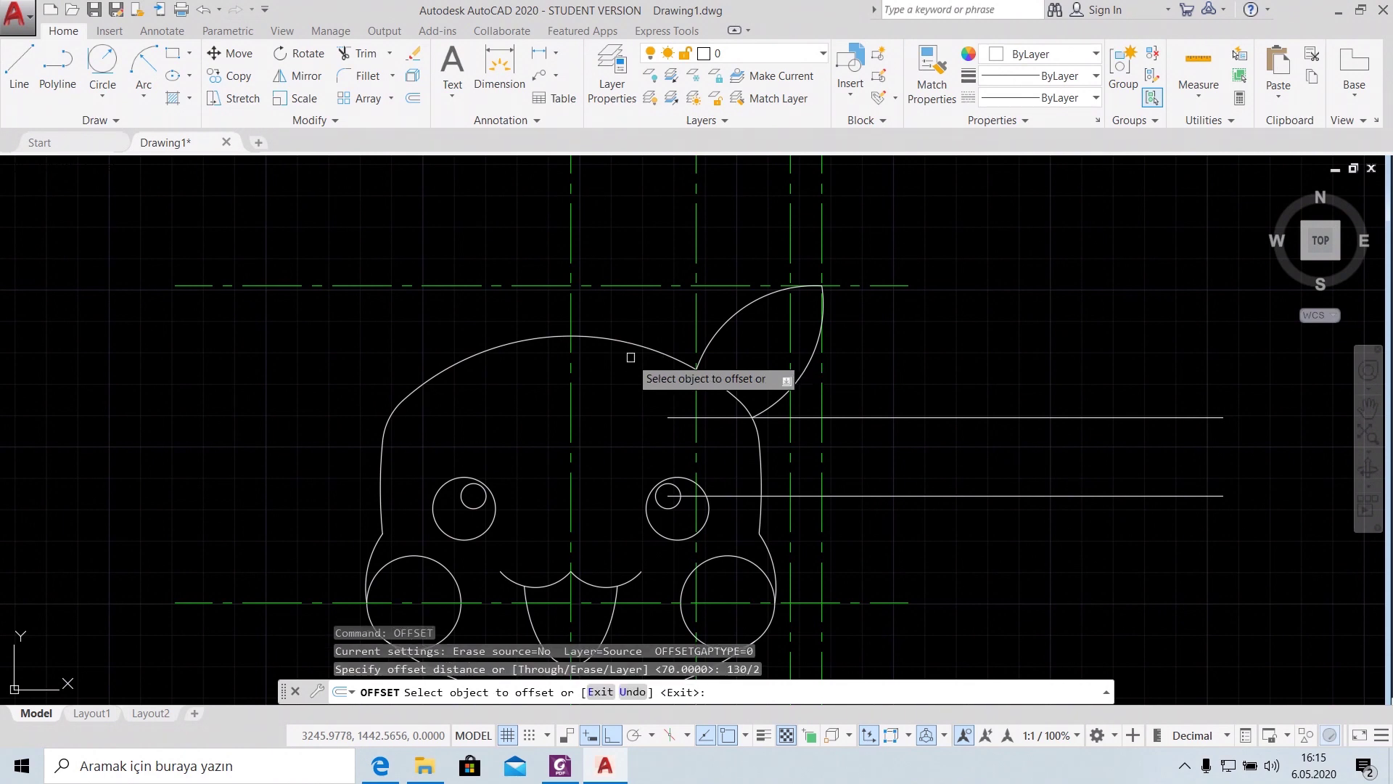
click(571, 308)
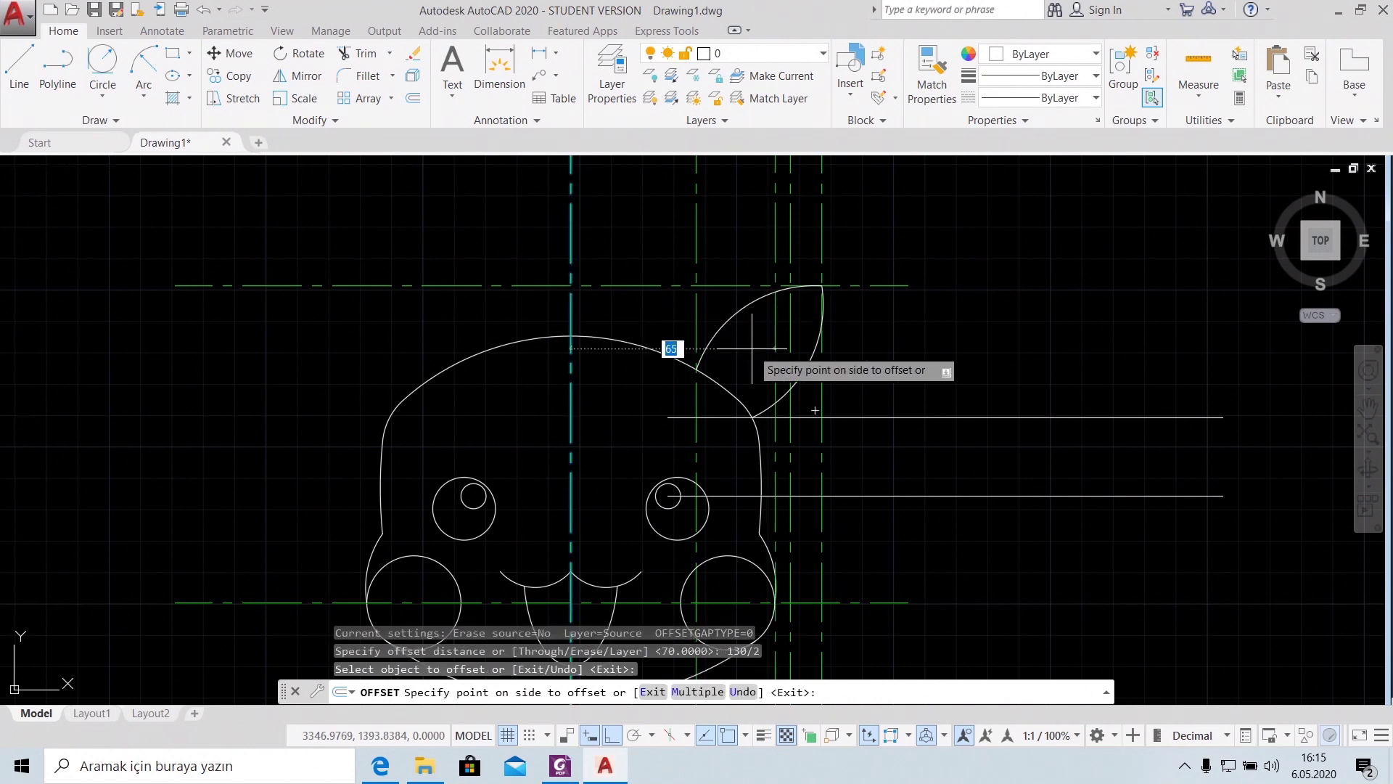
click(798, 367)
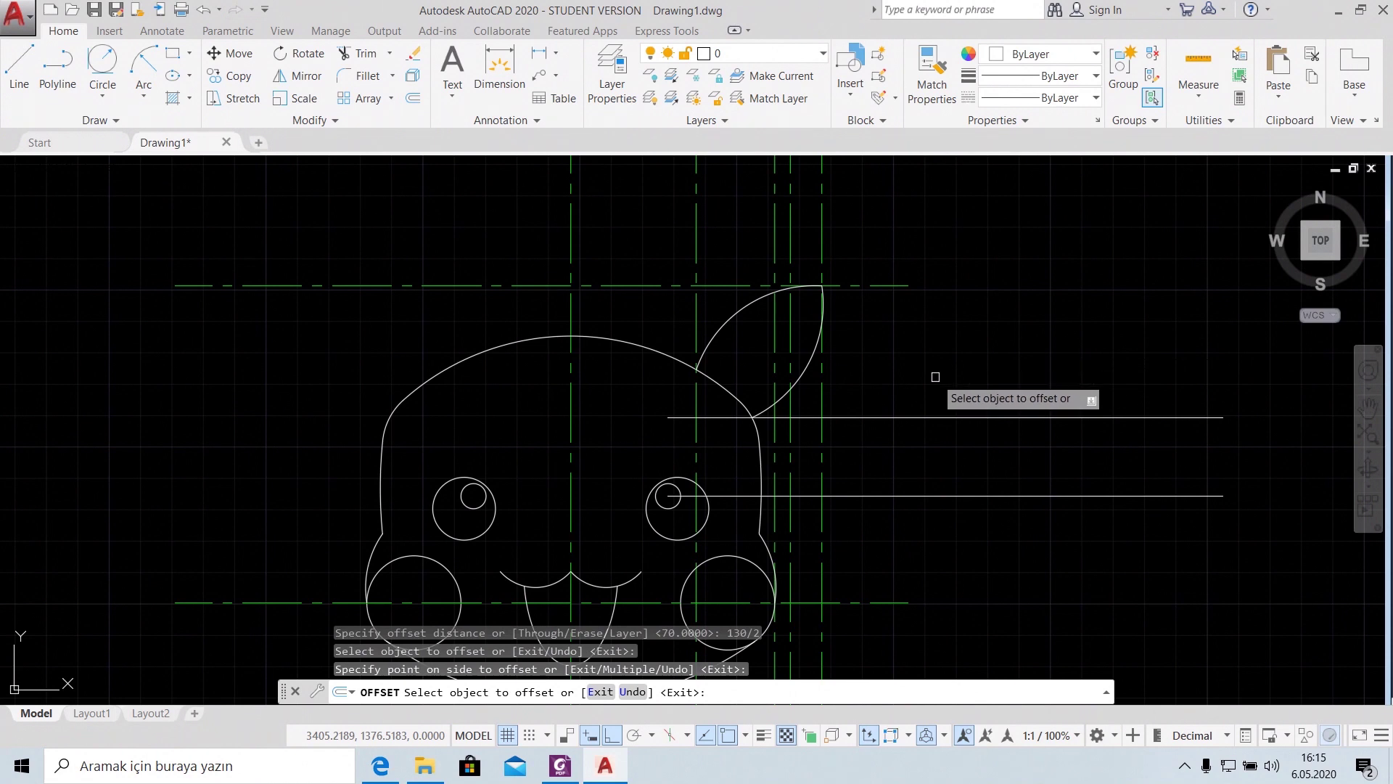
scroll(935, 377, up, 4)
mouse_move(886, 370)
middle_down()
mouse_move(991, 370)
mouse_move(1041, 404)
middle_up()
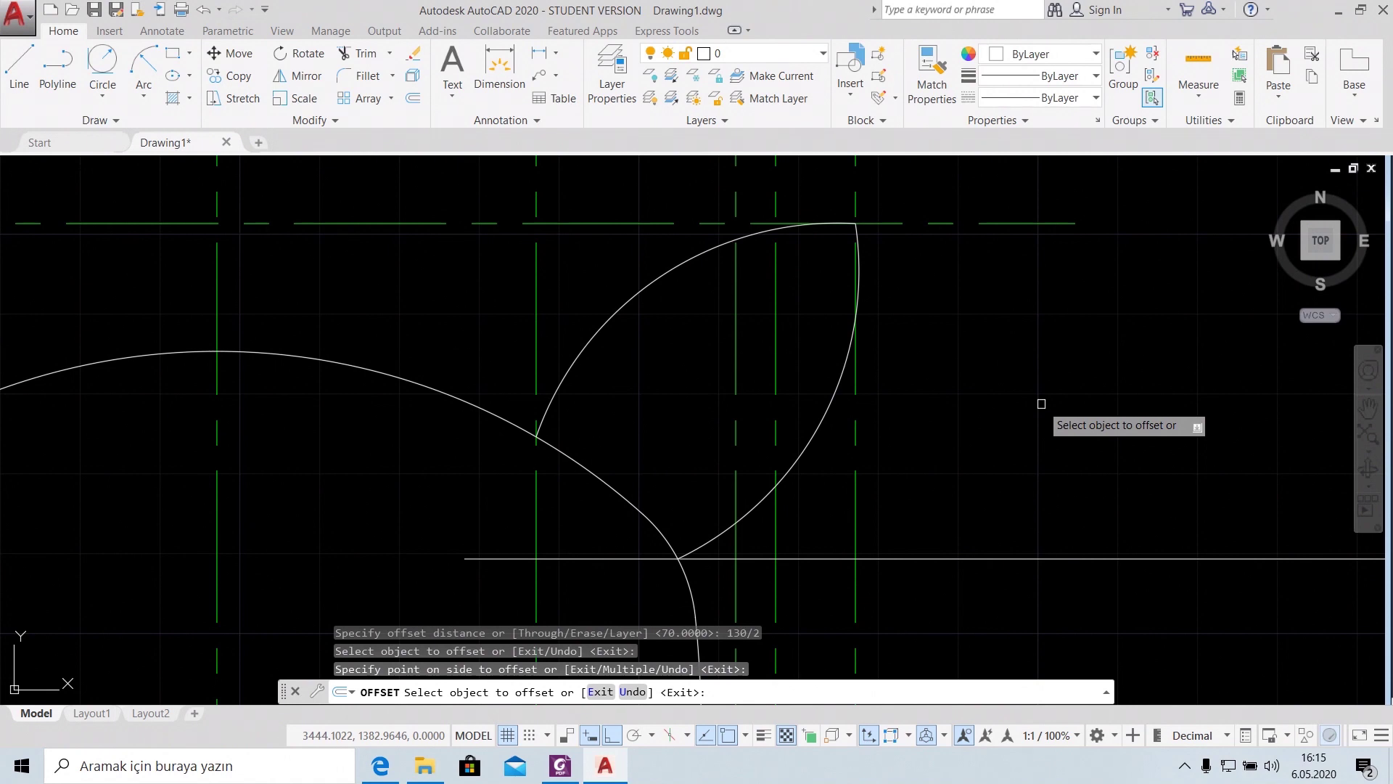
click(561, 766)
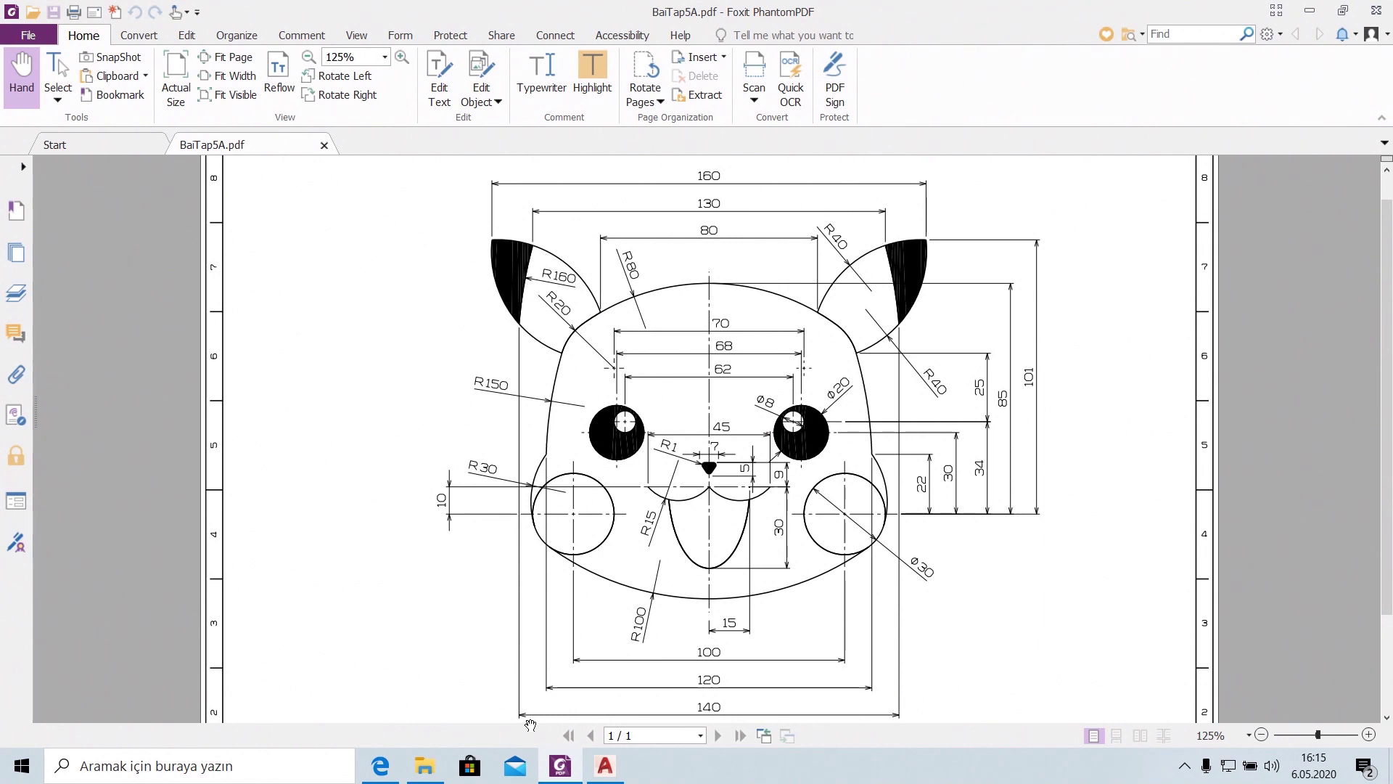
Draw the radius-160 inner arc of the right ear from its outline to near the tip
key(alt+Tab)
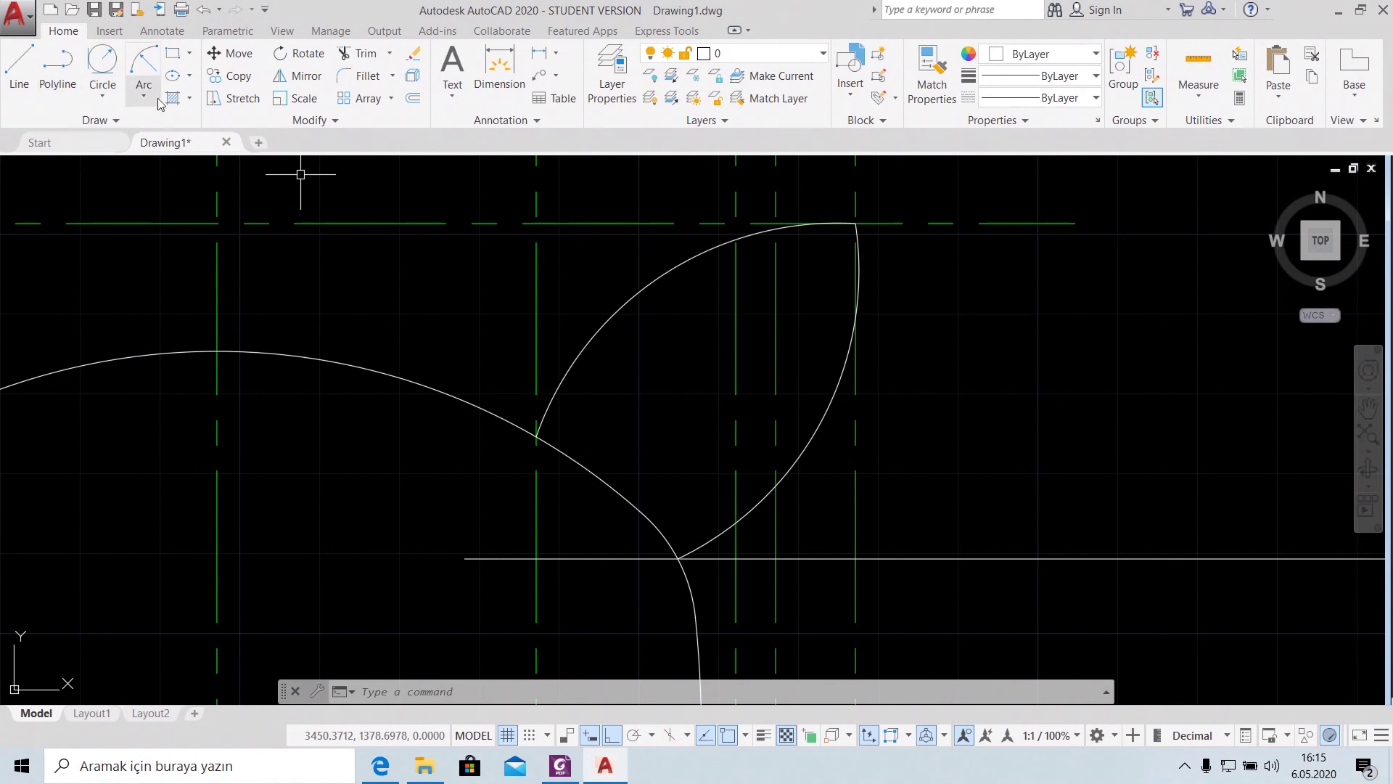
click(161, 98)
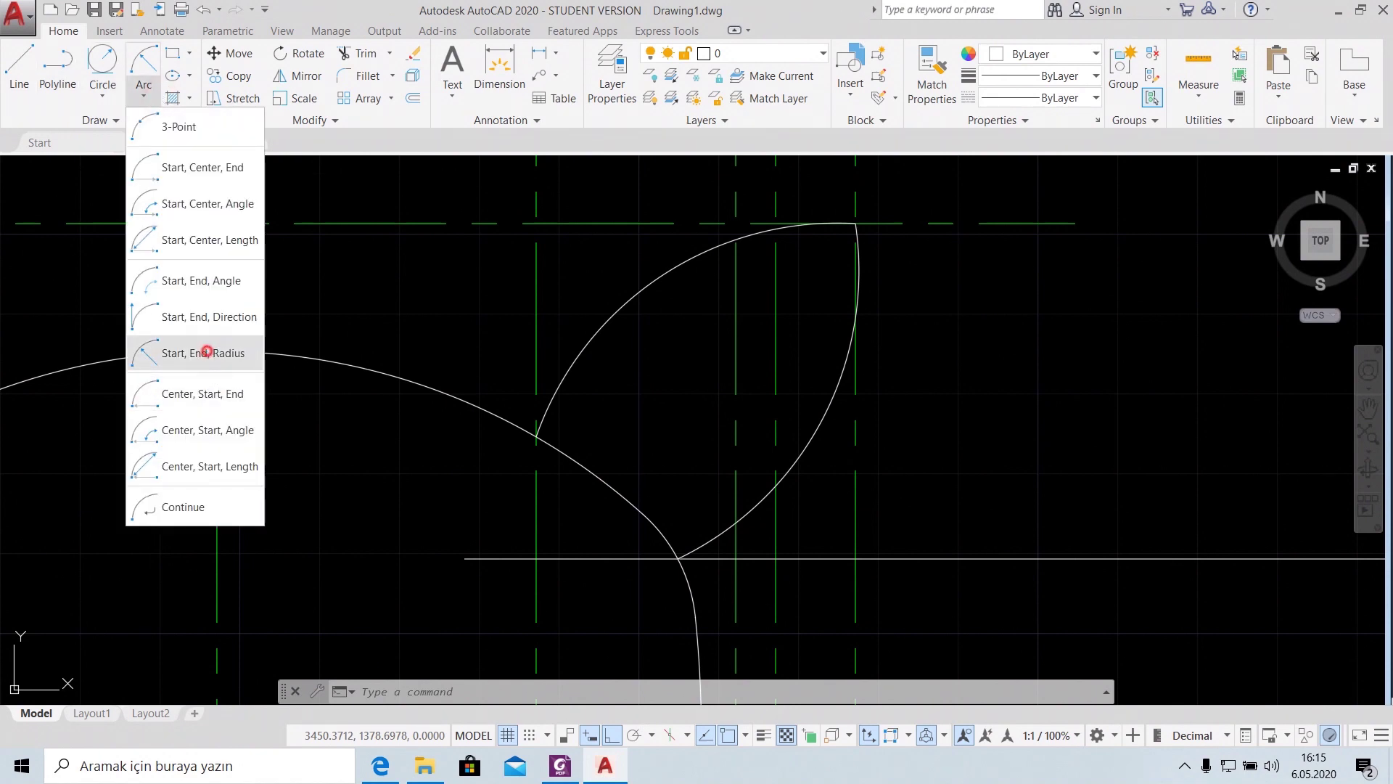
click(207, 353)
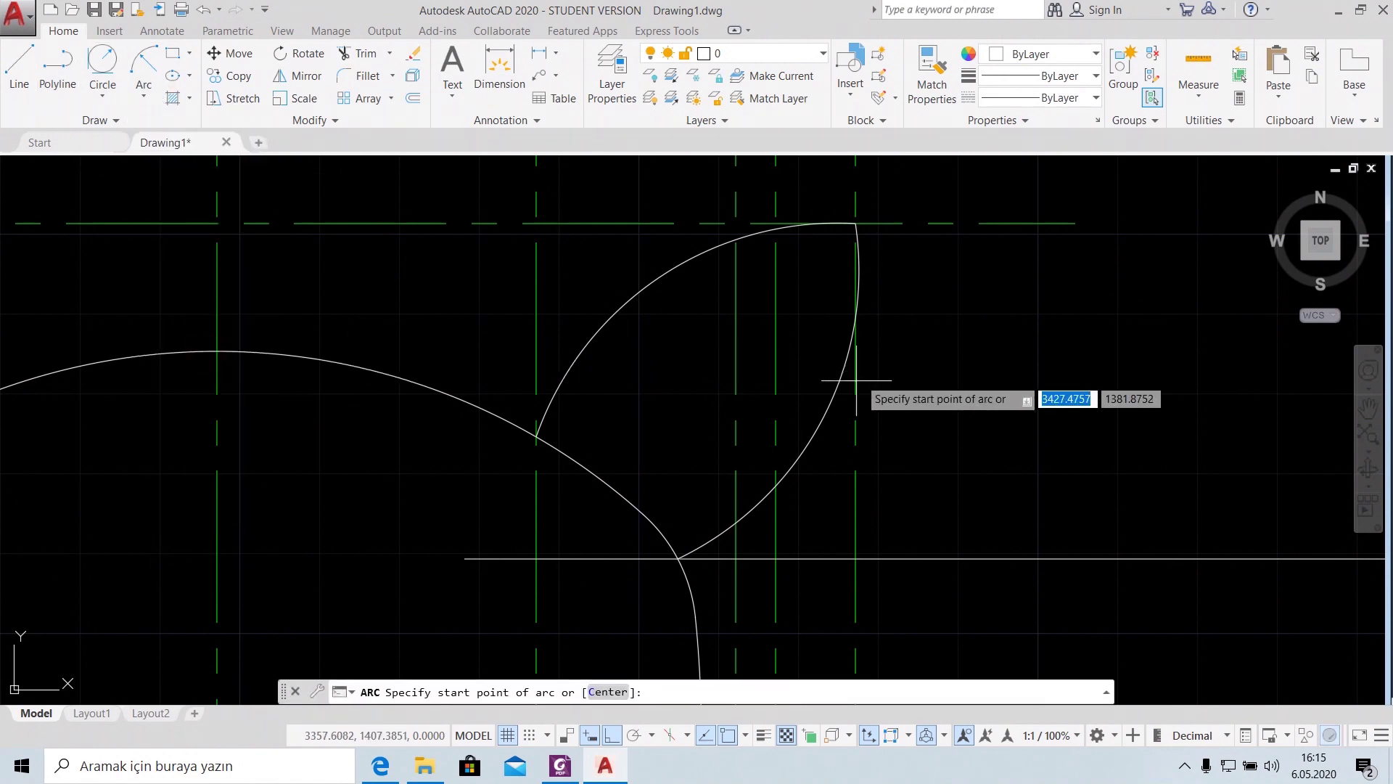
click(775, 481)
click(736, 239)
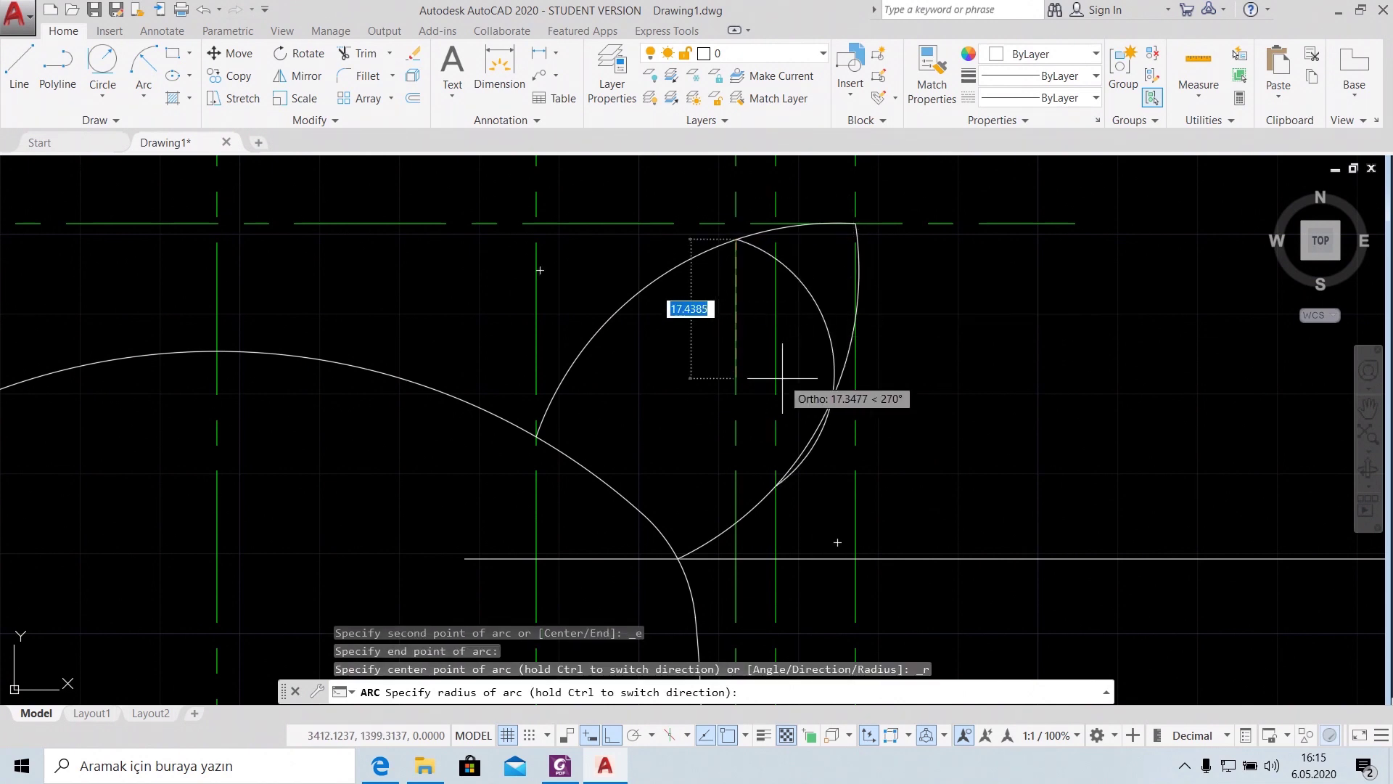
text(160)
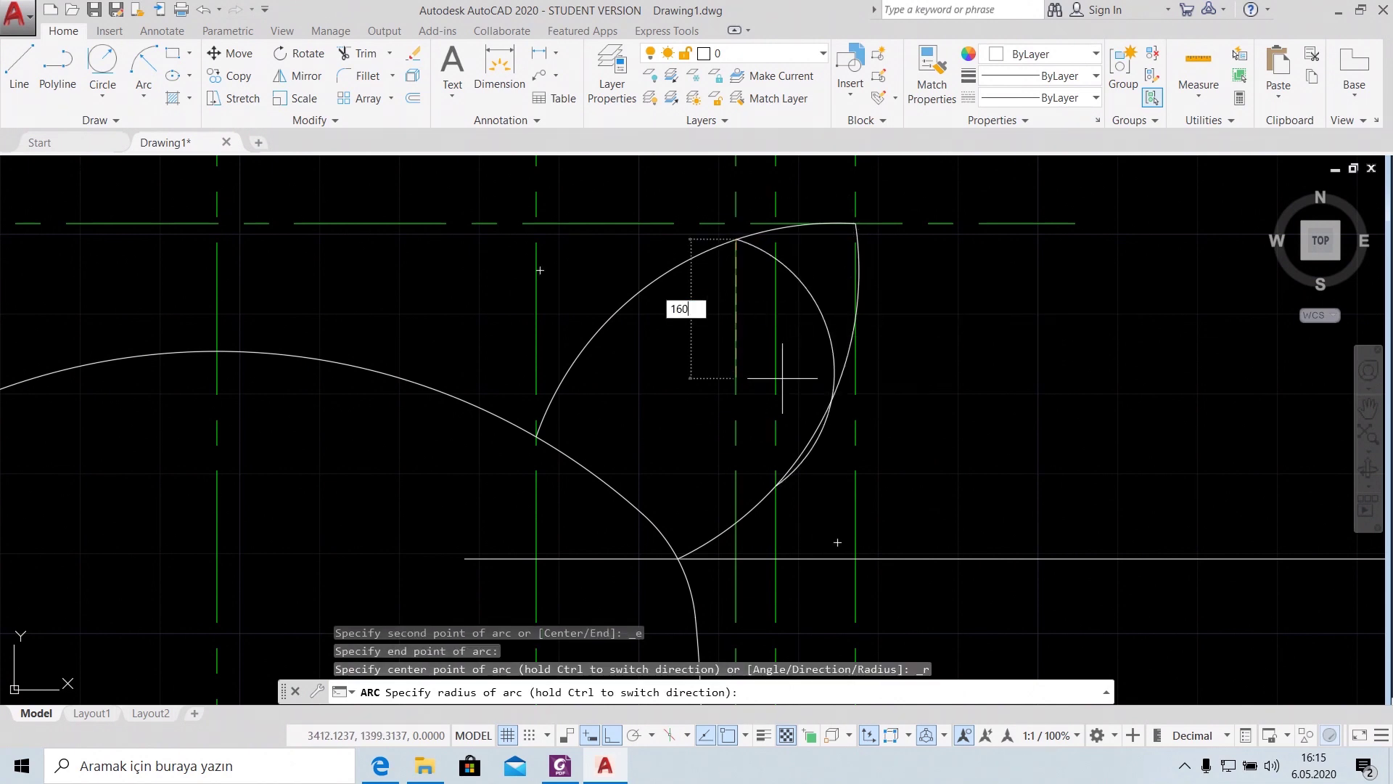
key(Return)
scroll(762, 342, down, 2)
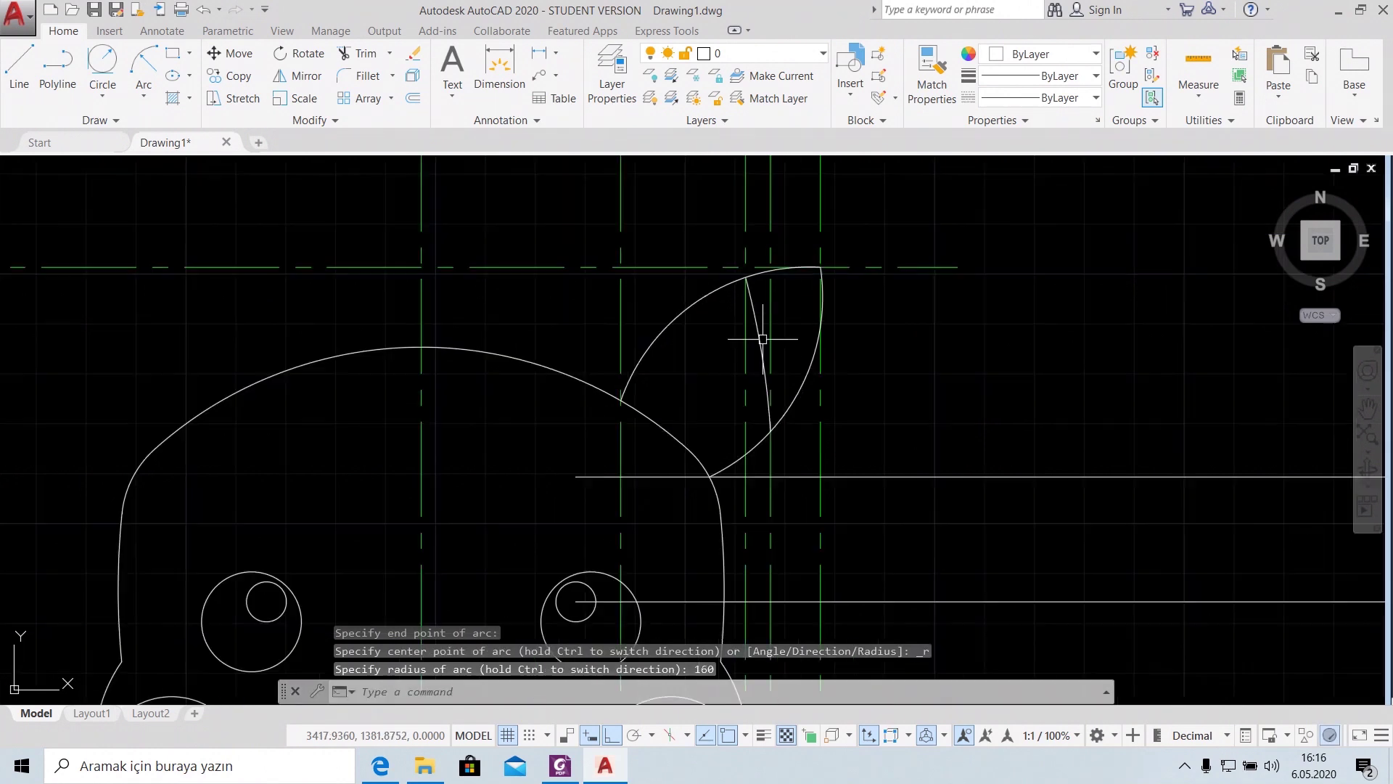
scroll(762, 338, down, 3)
Erase the four vertical guide lines, the two right horizontal lines and the top horizontal centreline
click(890, 259)
click(702, 231)
key(Delete)
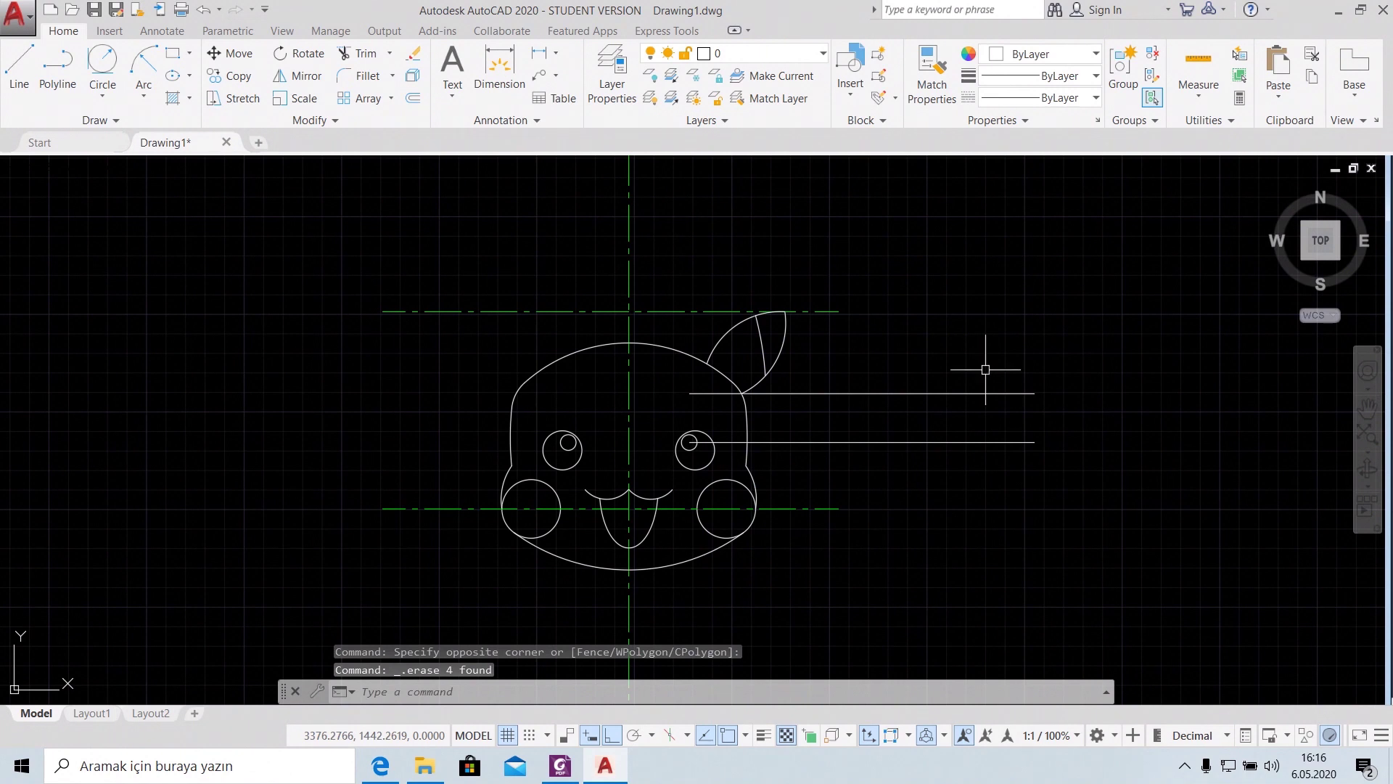
click(966, 495)
key(Delete)
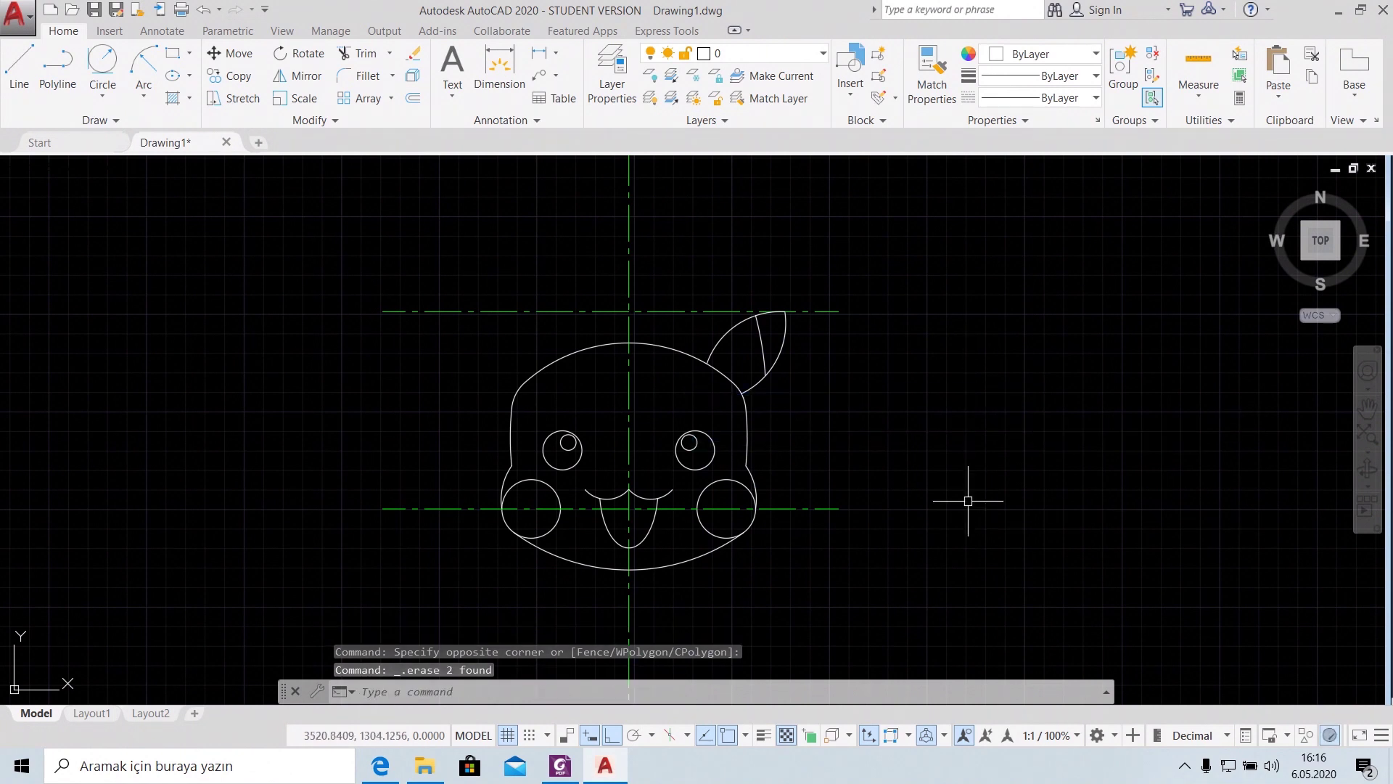
click(678, 312)
key(Delete)
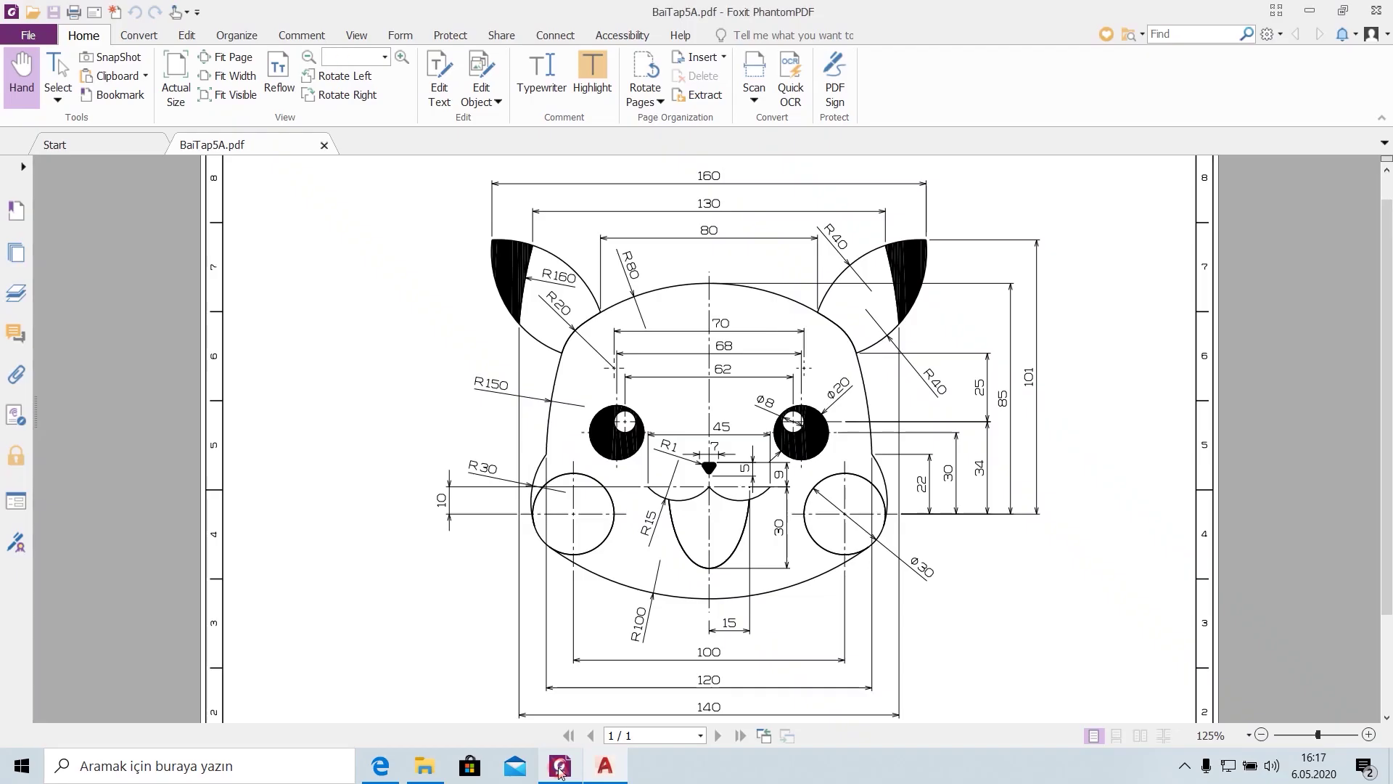
Zoom and pan the Foxit reference to show the nose's R1, 7, 5 and 9 dimensions
click(560, 768)
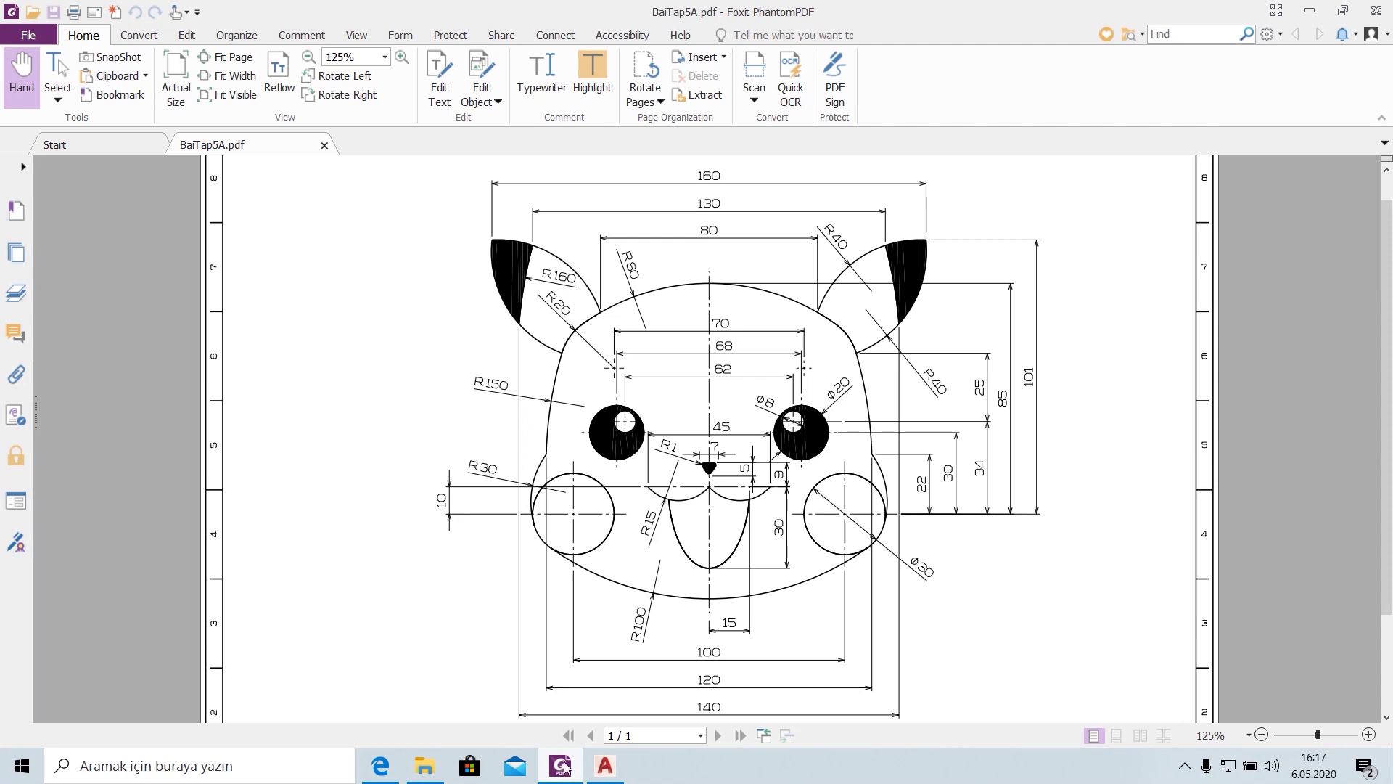
ctrl+scroll(727, 473, up, 5)
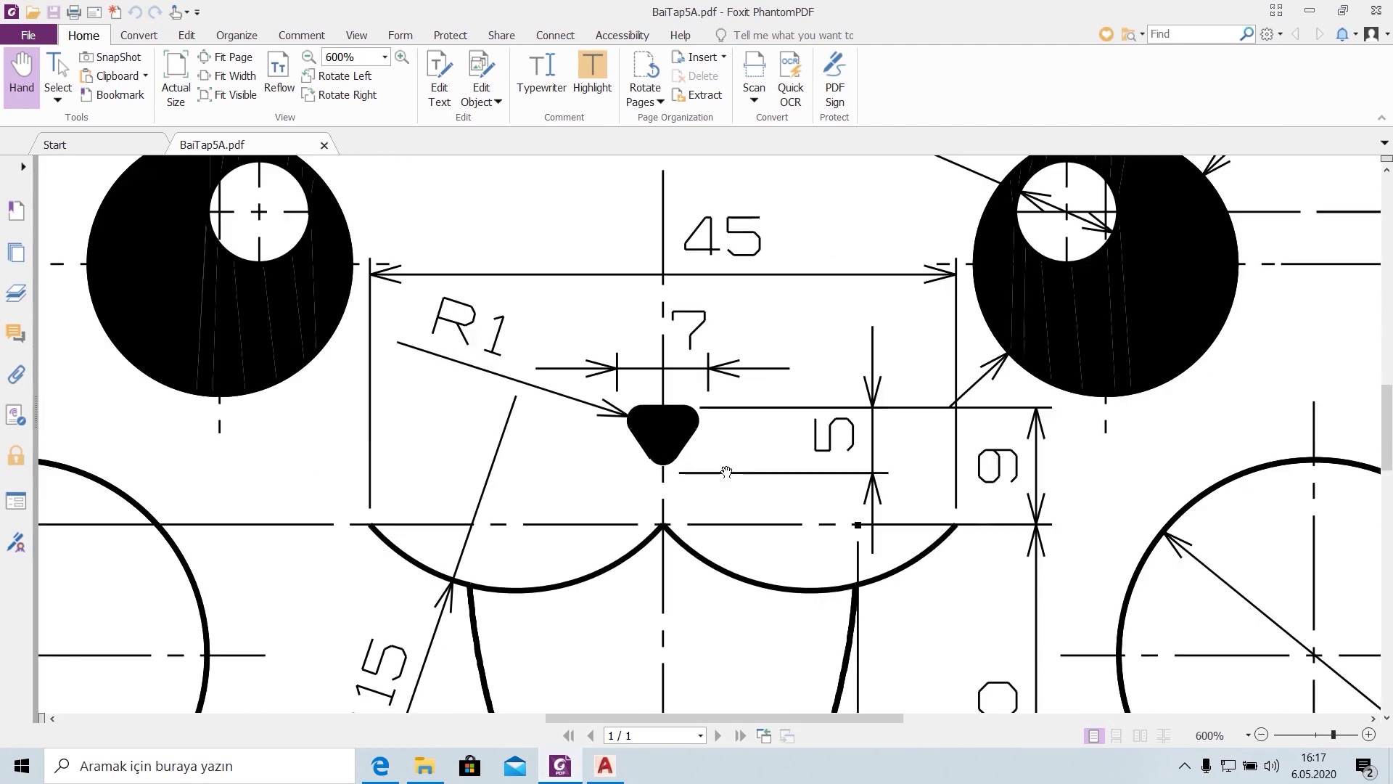
middle_click(726, 472)
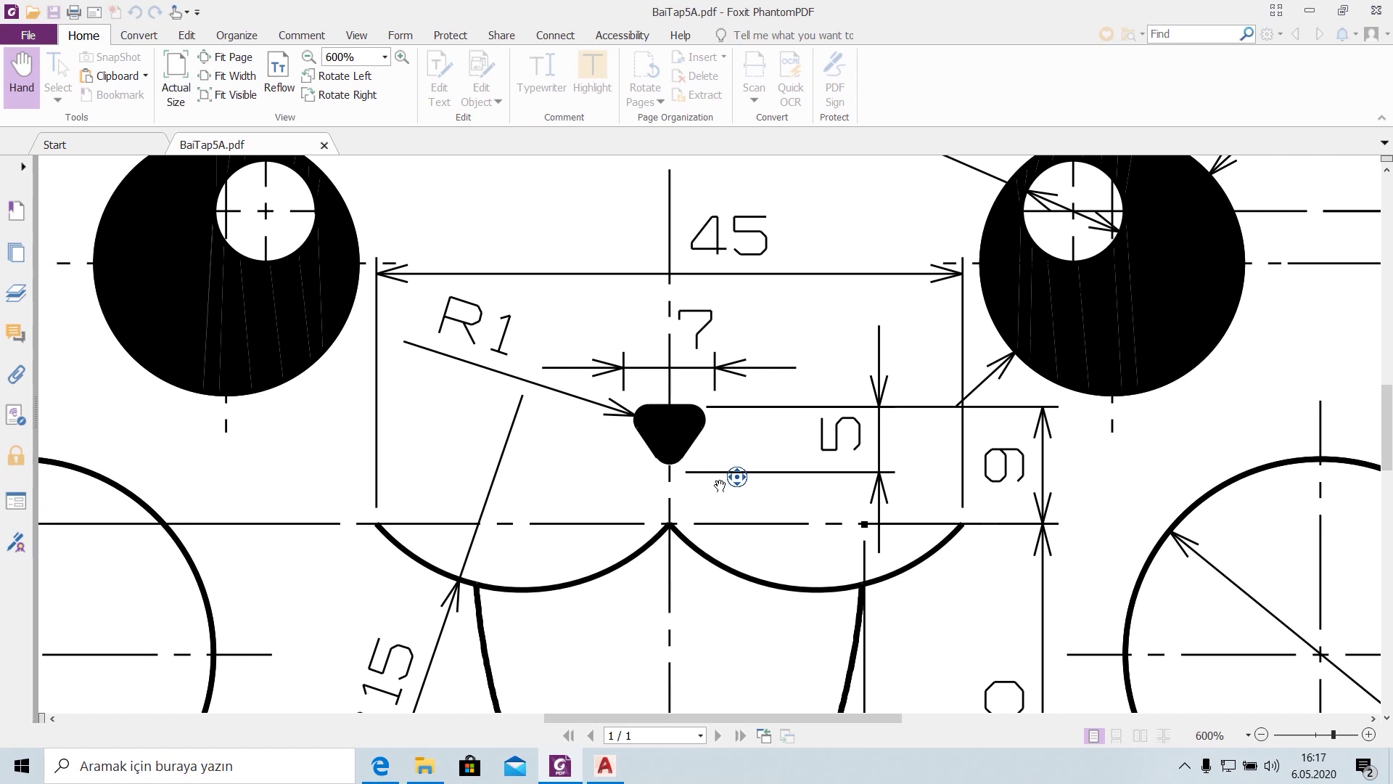
middle_click(743, 435)
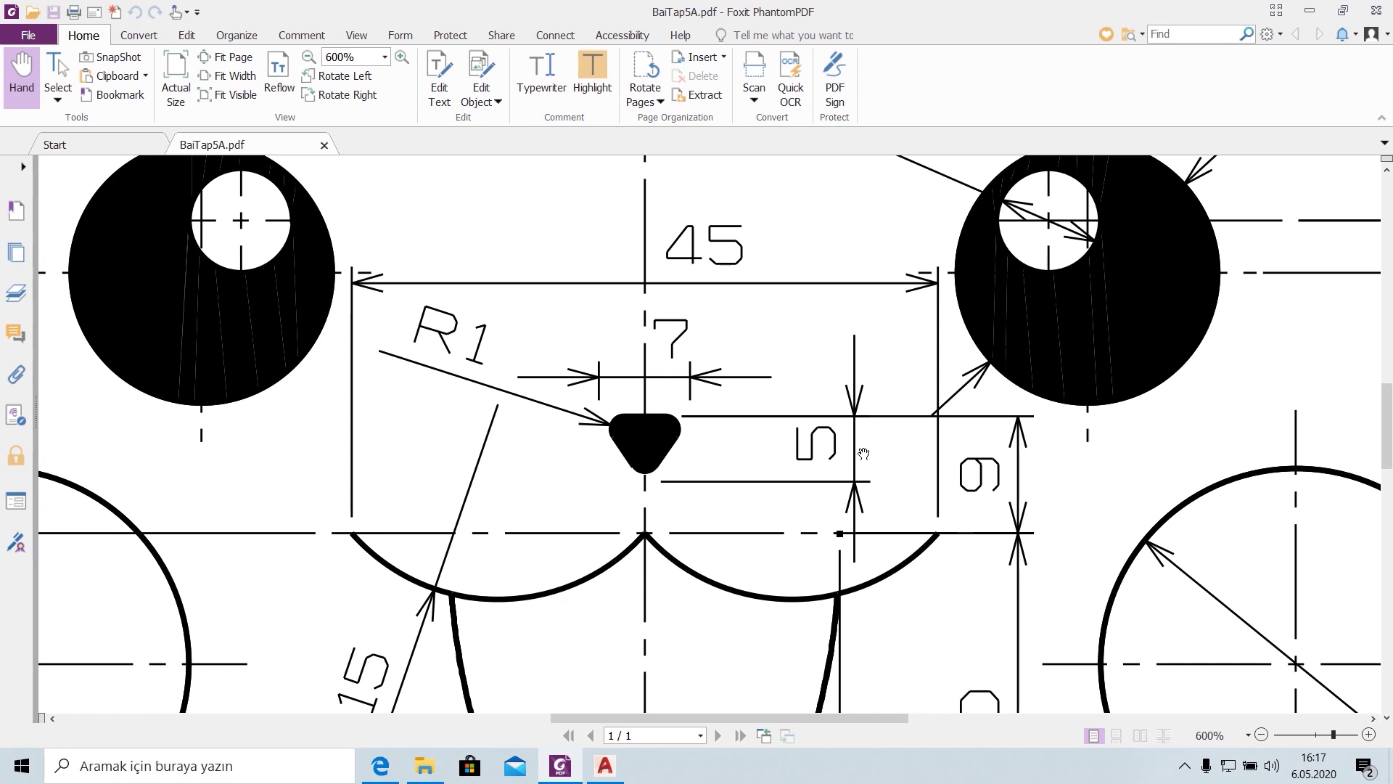
Switch from the nose dimensions in the PDF back to the AutoCAD Pikachu drawing
click(602, 773)
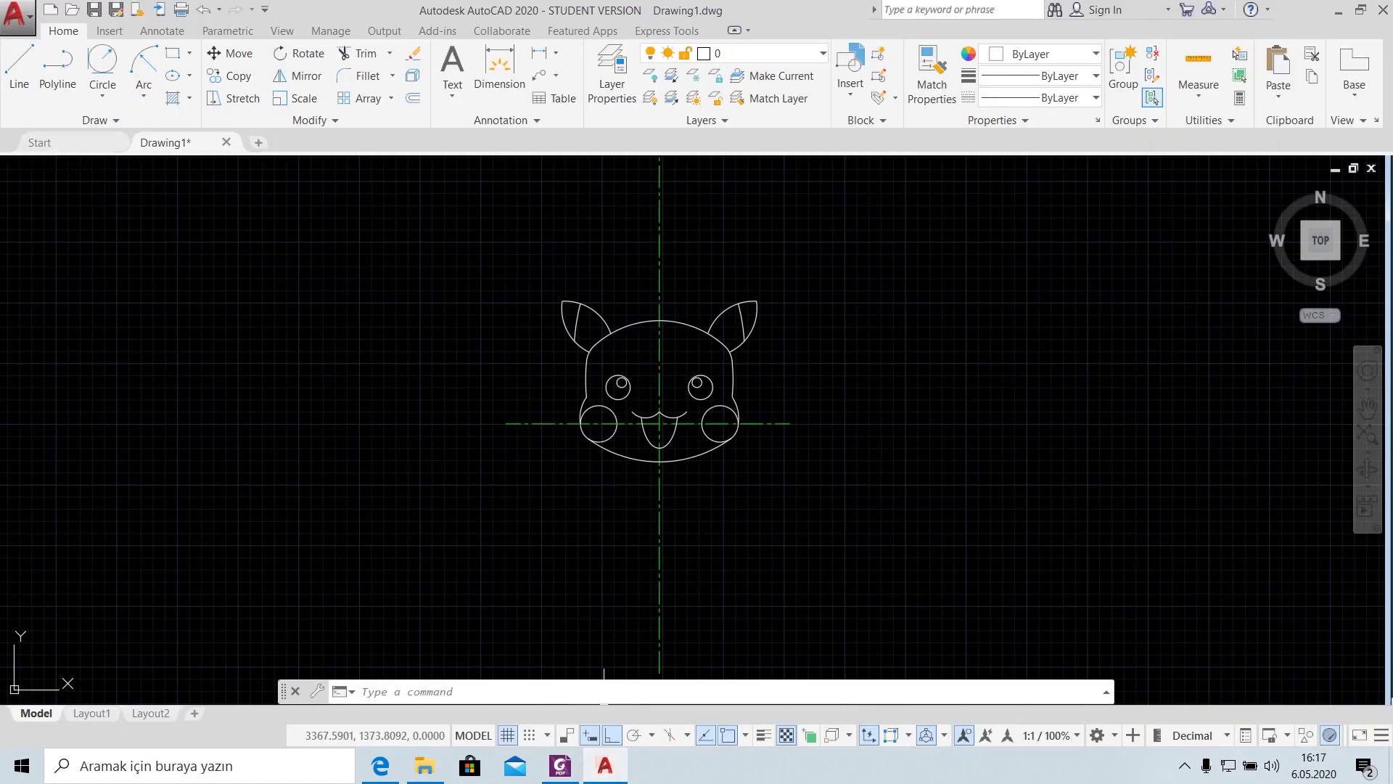
Start a line tracked 9 units above the mouth arcs' junction
scroll(653, 399, up, 5)
scroll(718, 414, up, 3)
middle_drag(725, 419, 648, 534)
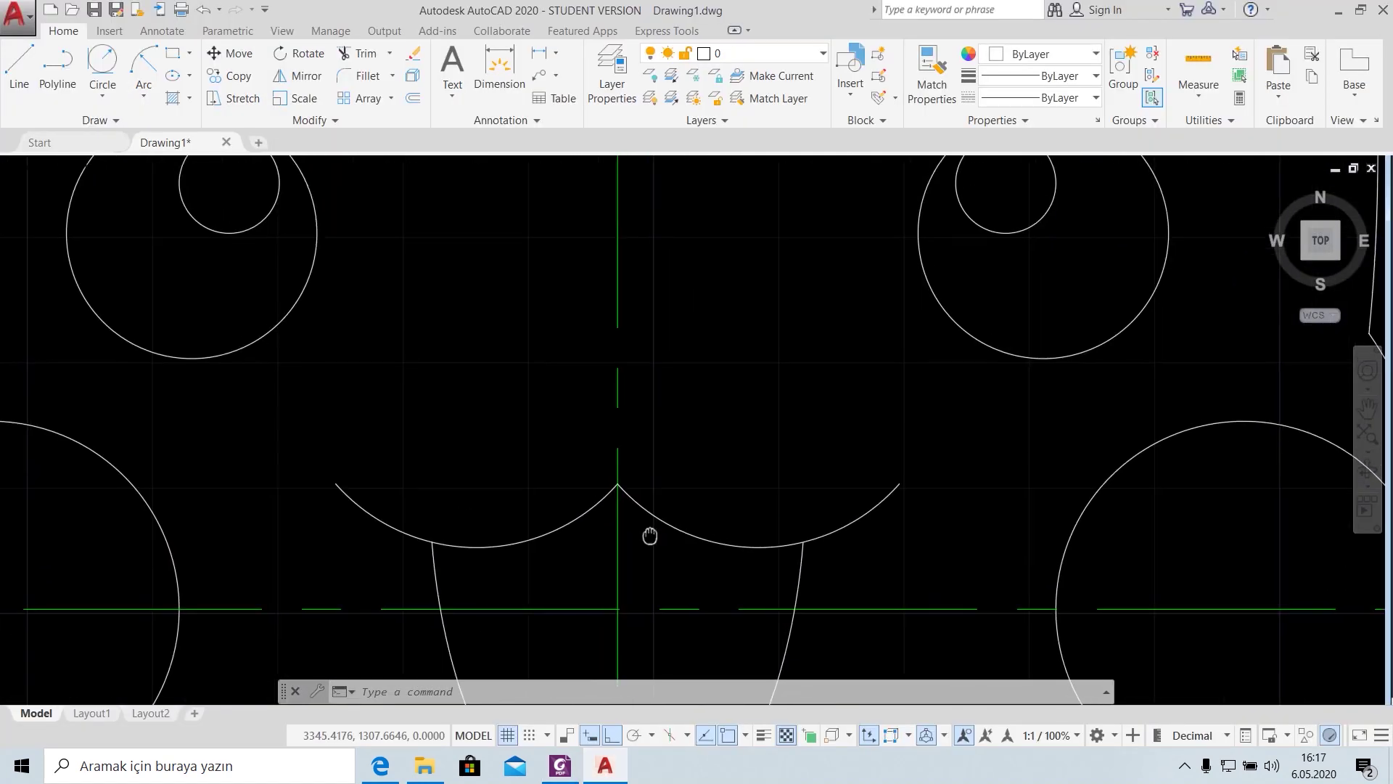
click(19, 66)
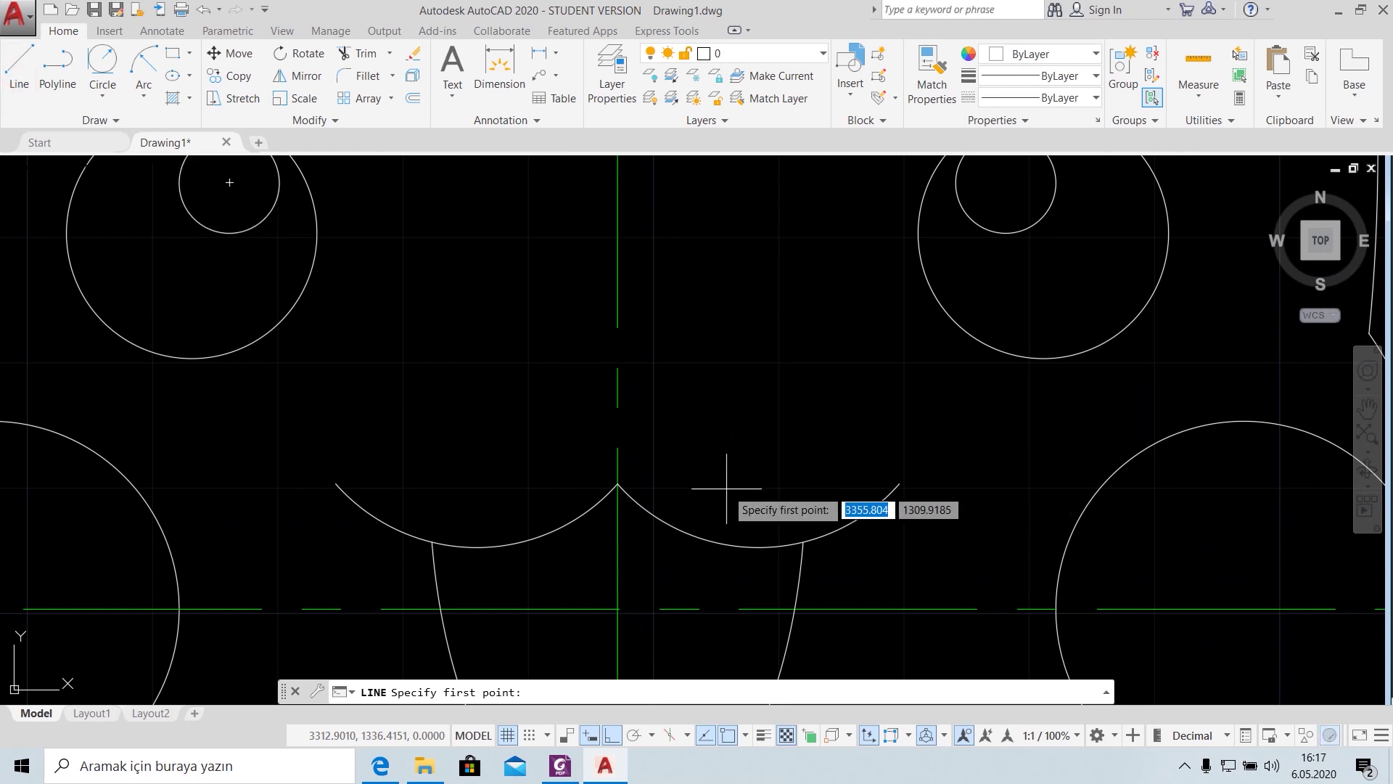
key(Return)
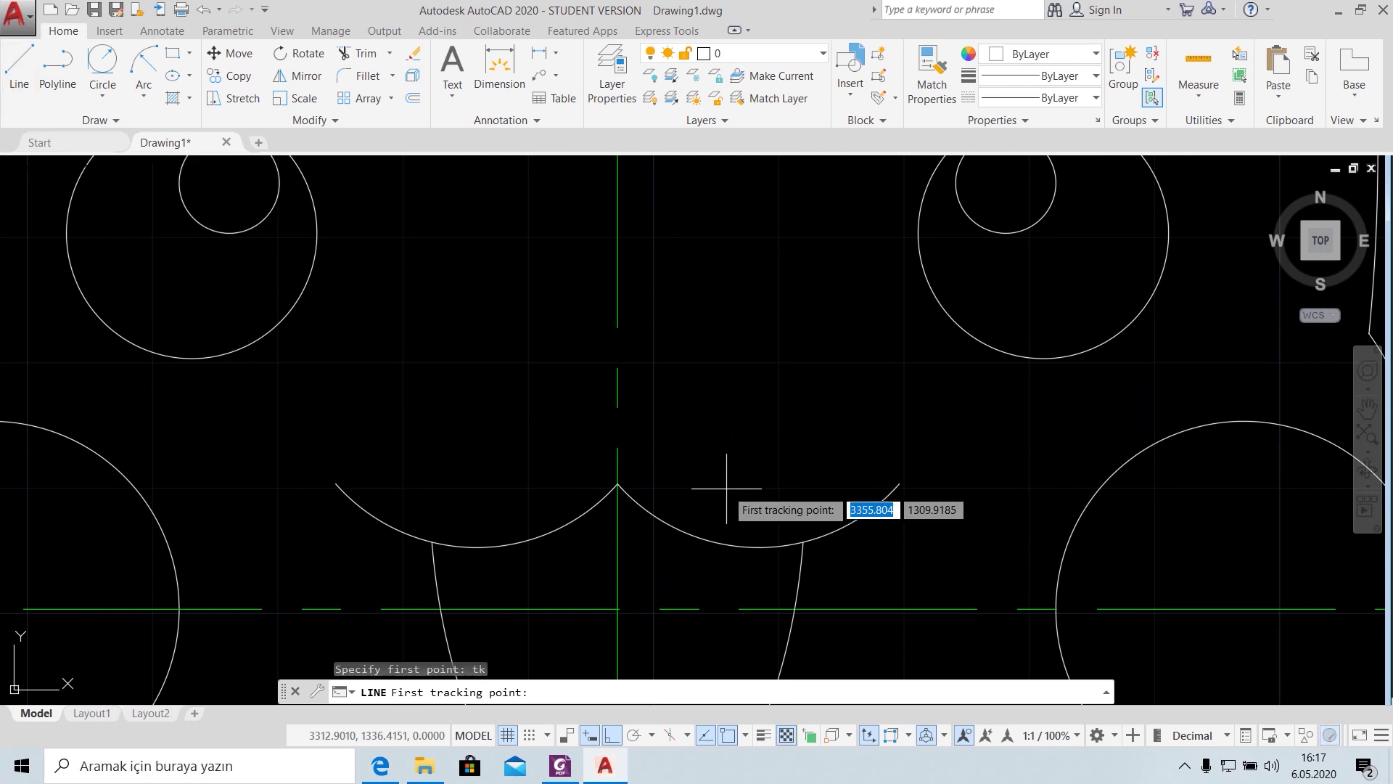
click(618, 483)
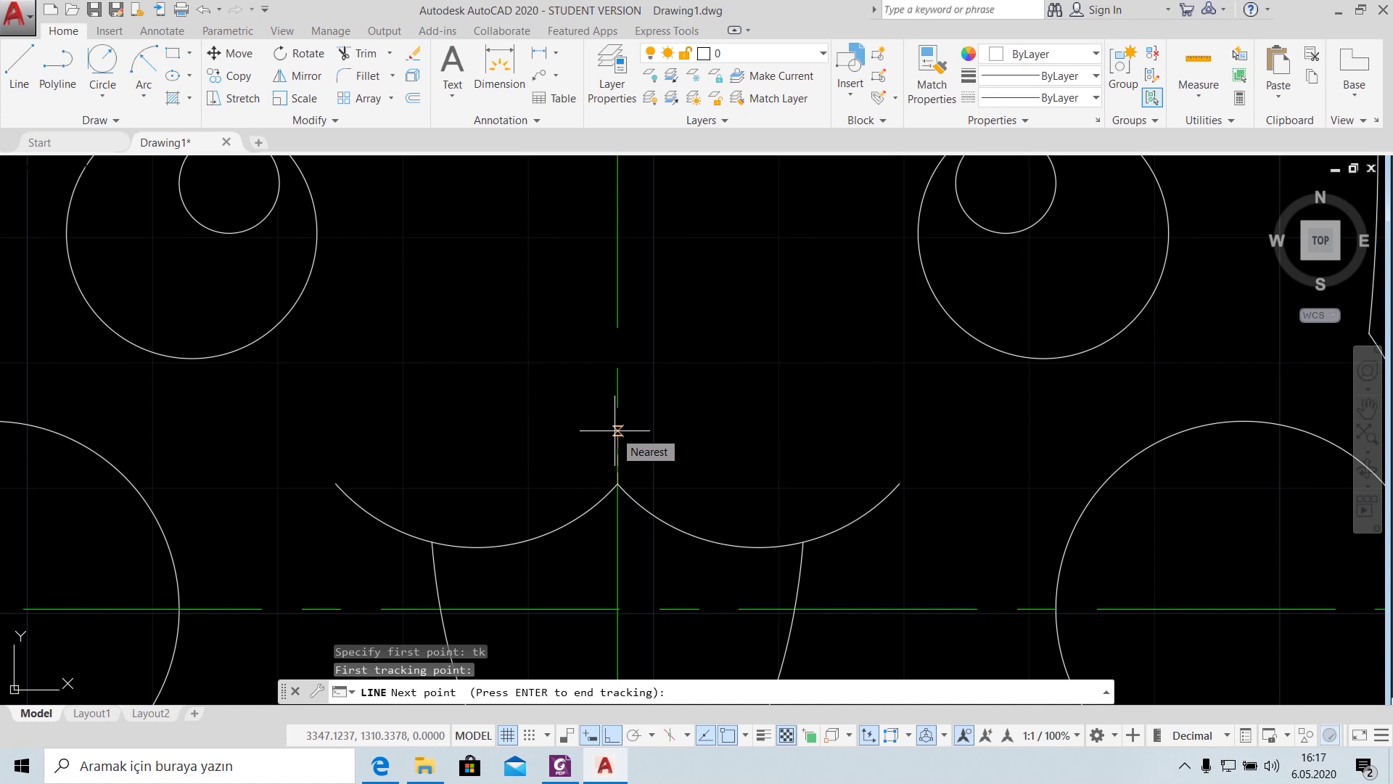
text(9)
key(Return)
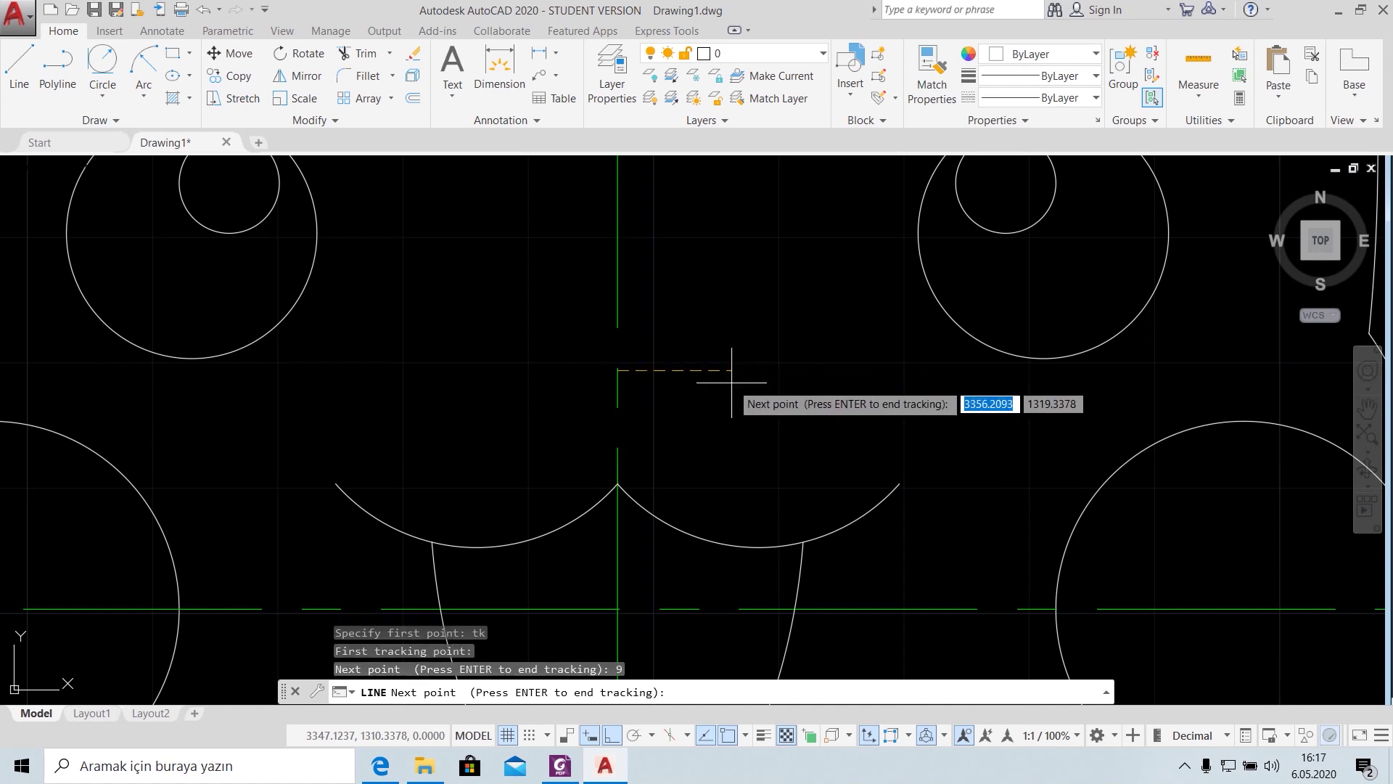
key(Return)
Draw the half nose's 3.5 top edge and 5 leg to the centreline, then erase the extra line
text(.5)
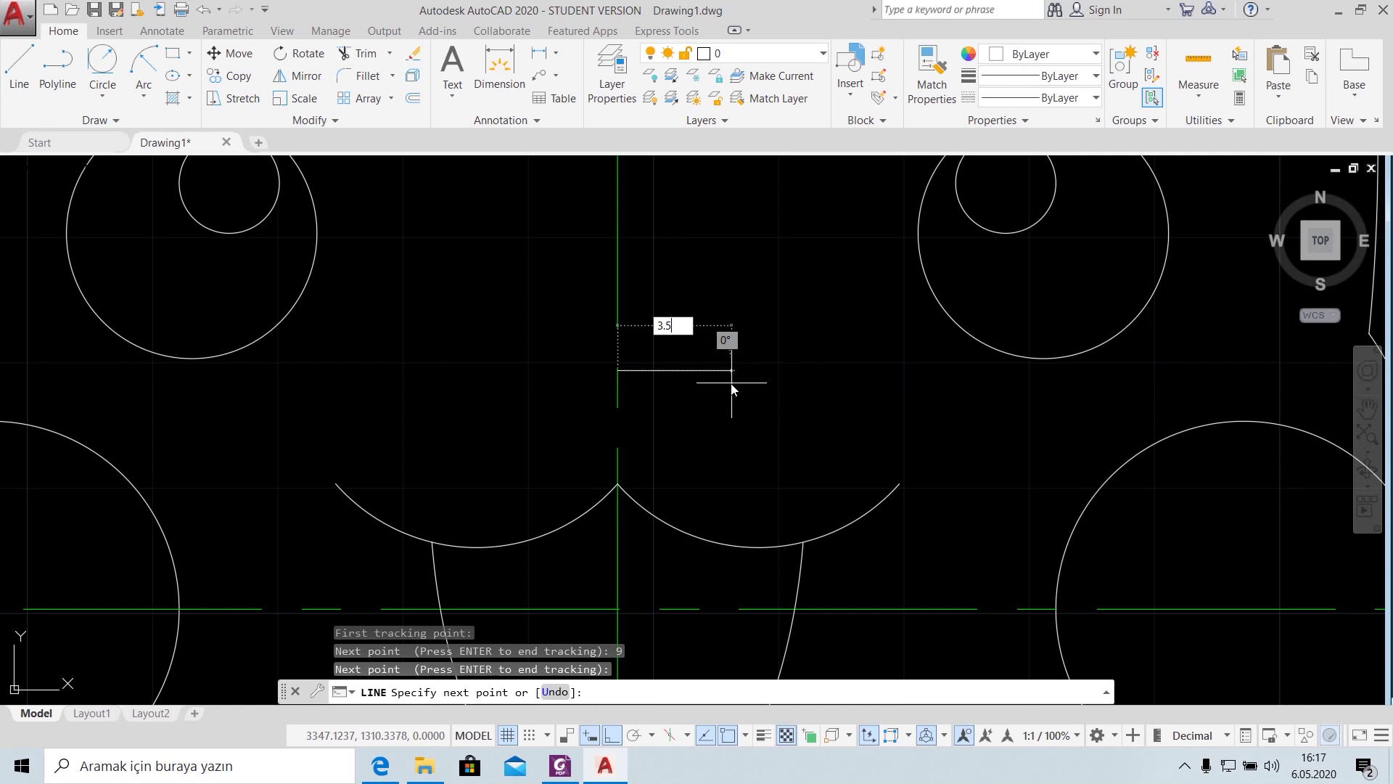
key(Return)
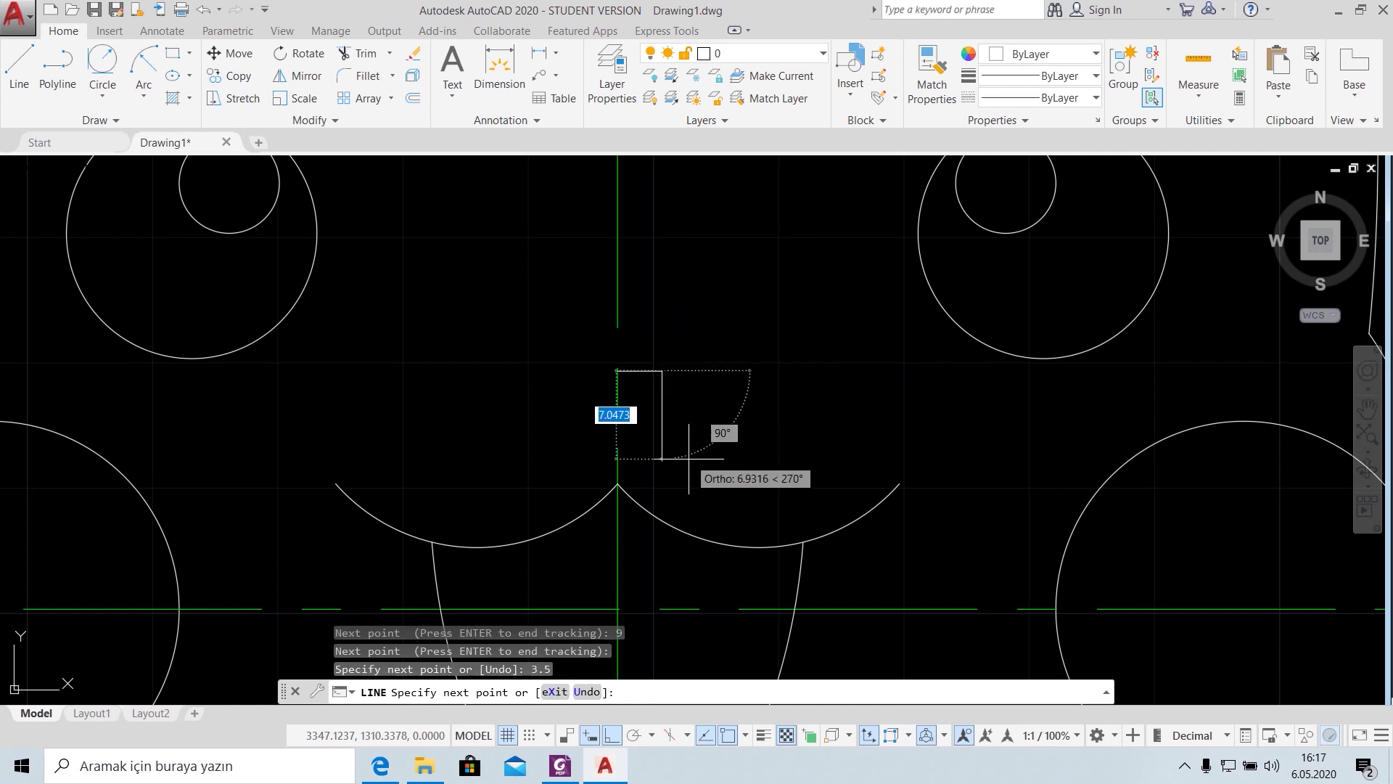
text(5)
key(Return)
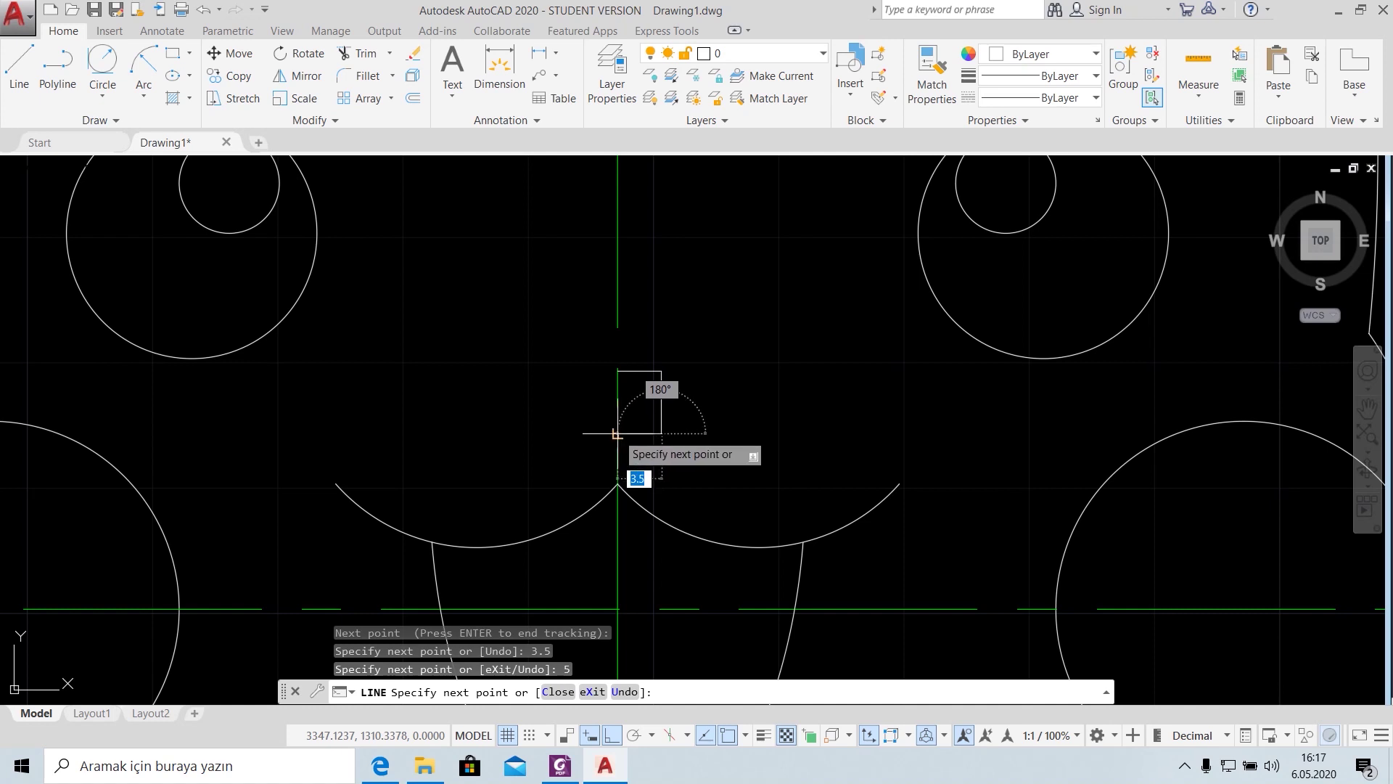
click(663, 372)
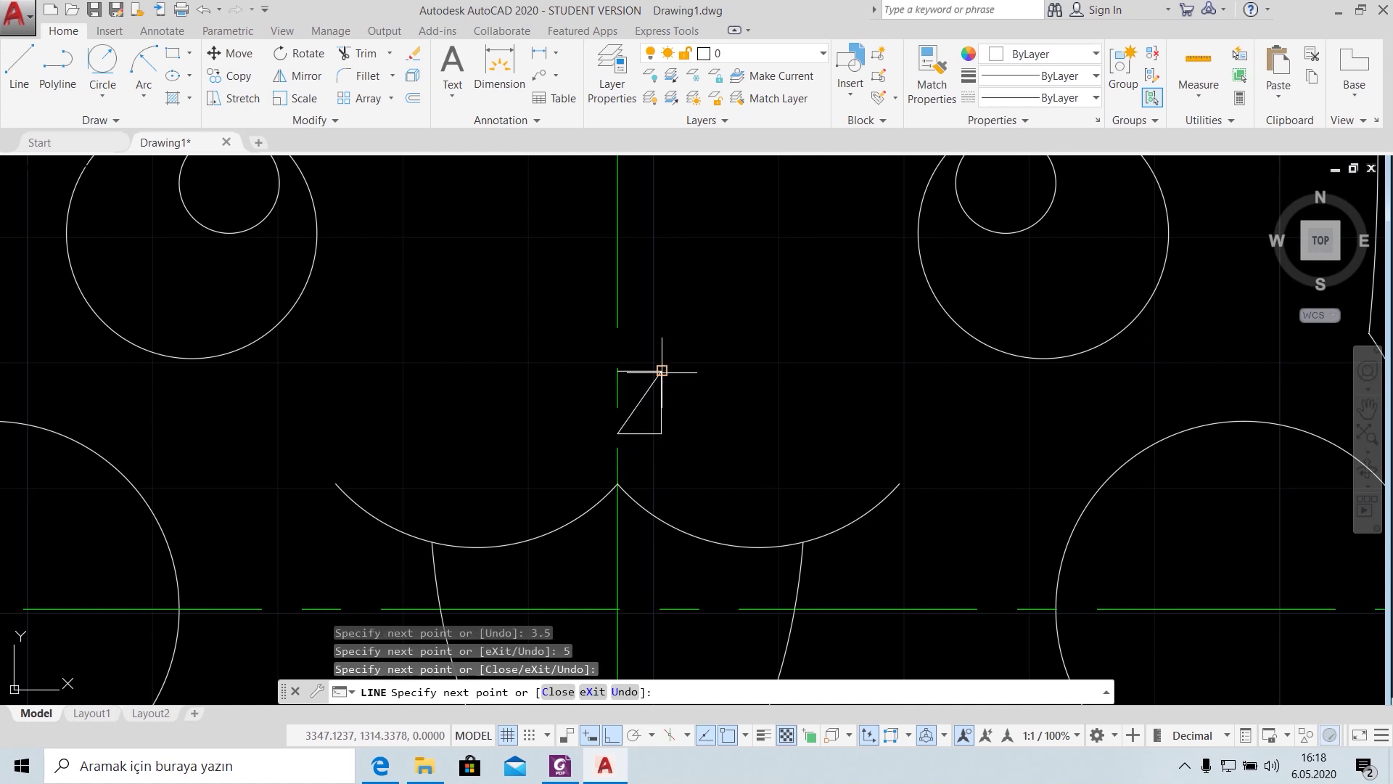
key(Escape)
click(662, 424)
key(Delete)
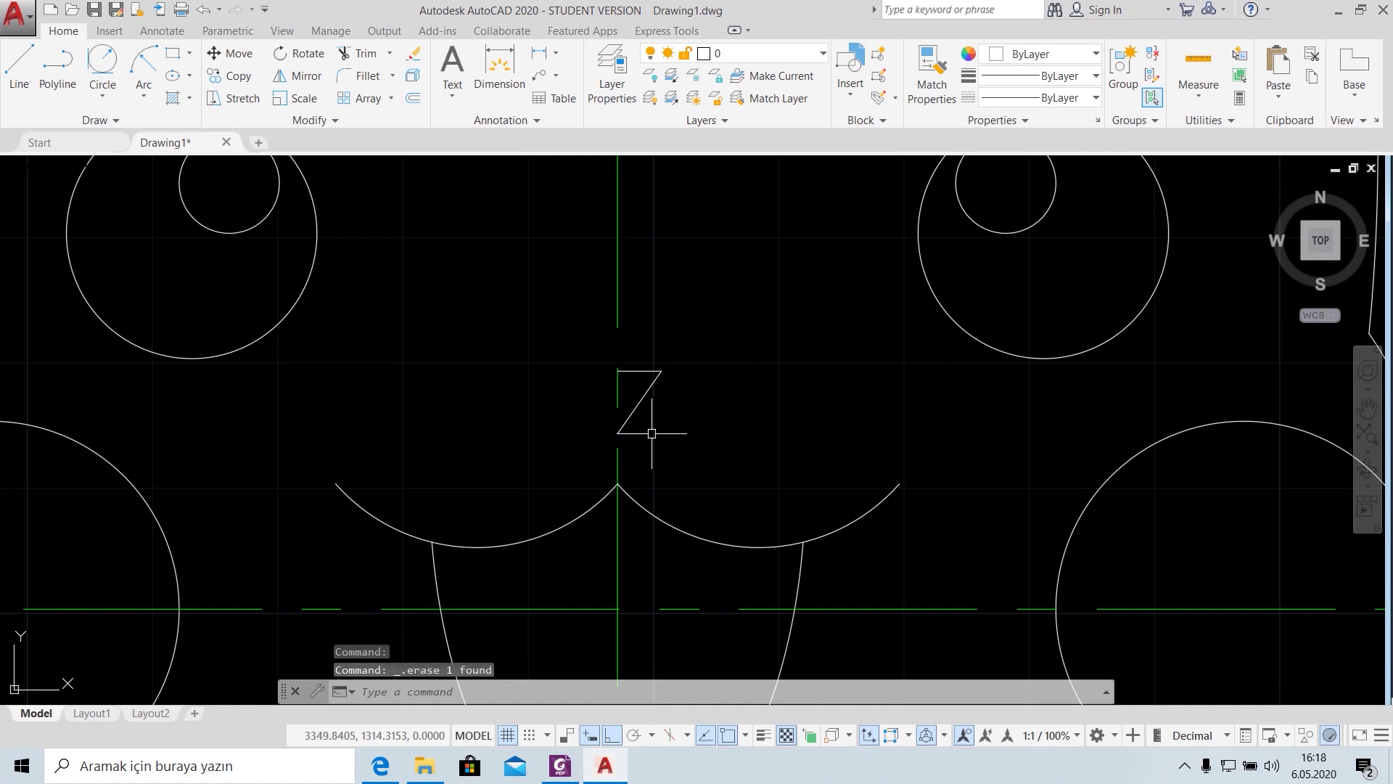
Fillet the nose's top corner with radius 1
click(368, 75)
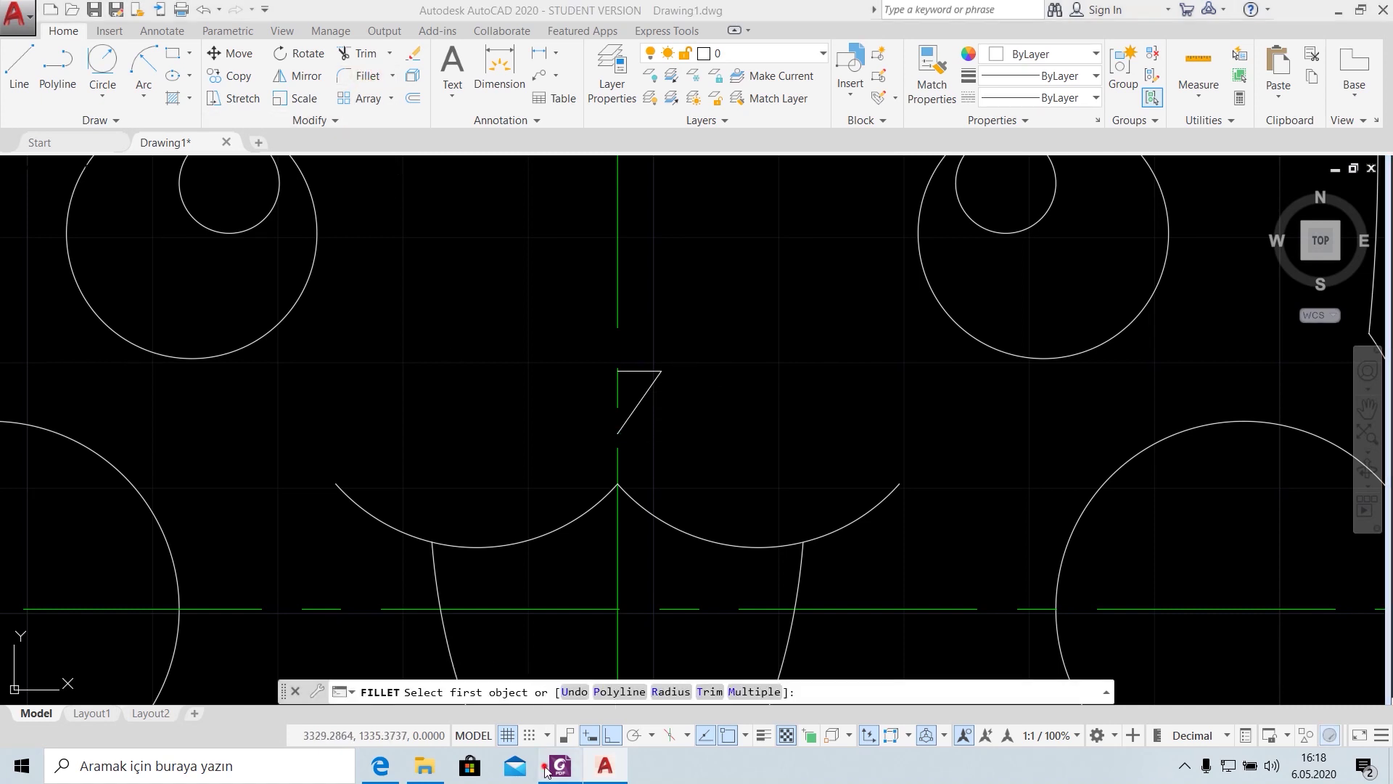
click(547, 768)
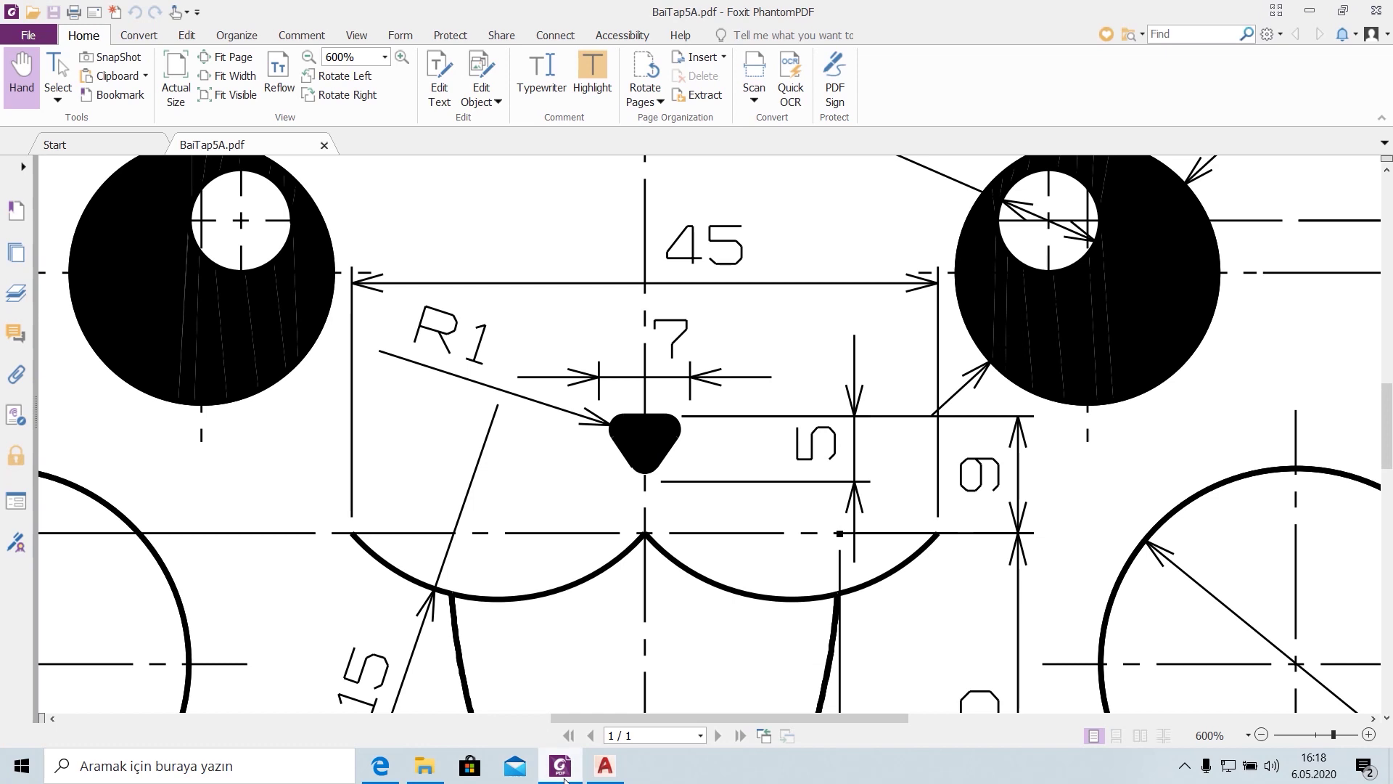
click(565, 779)
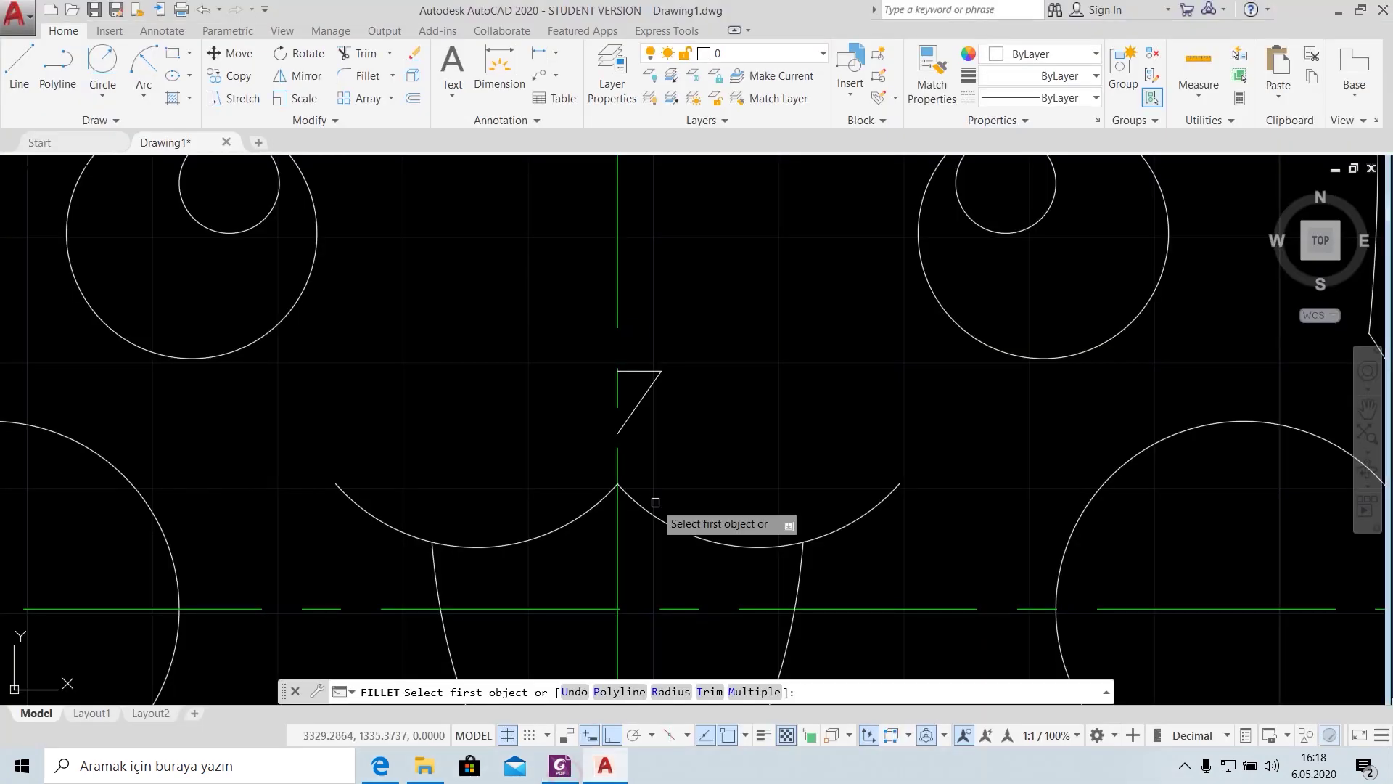
click(664, 692)
key(Return)
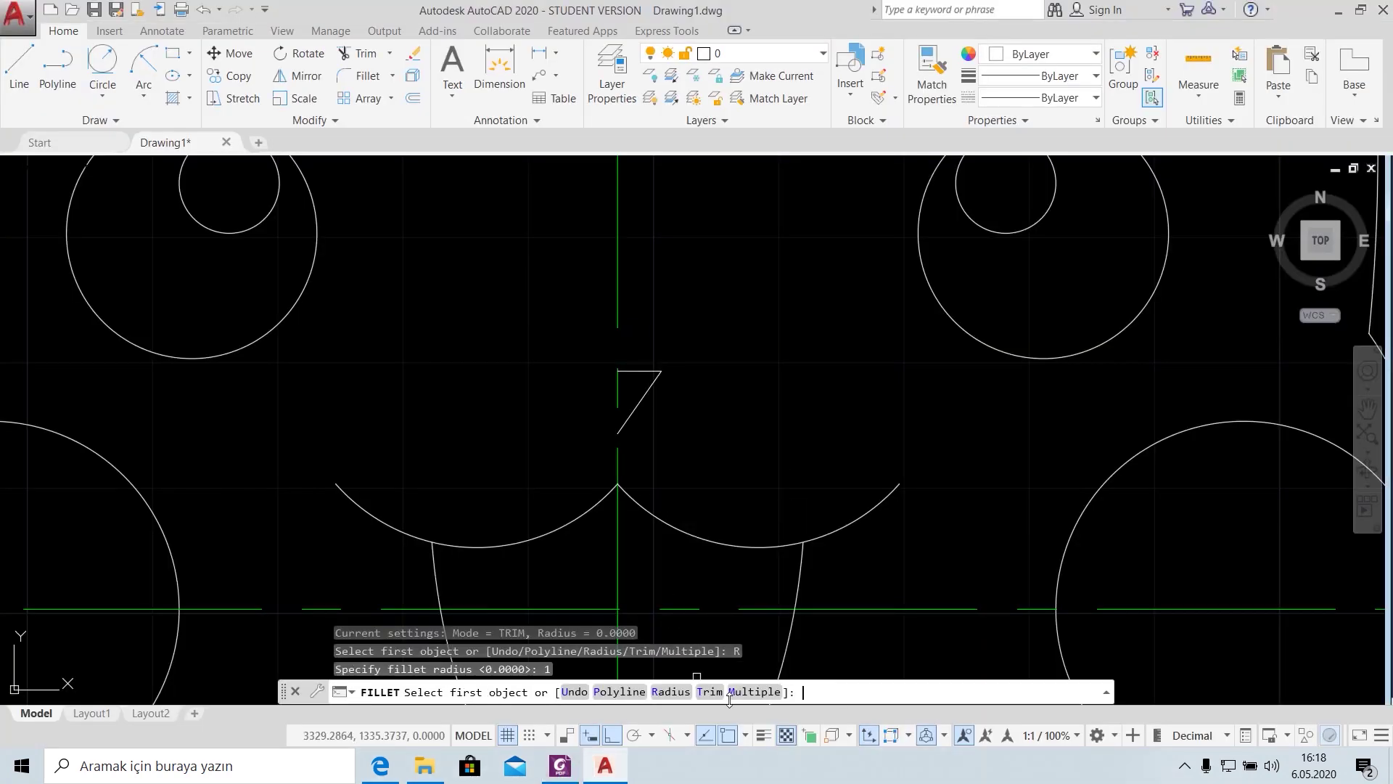
click(638, 373)
click(642, 394)
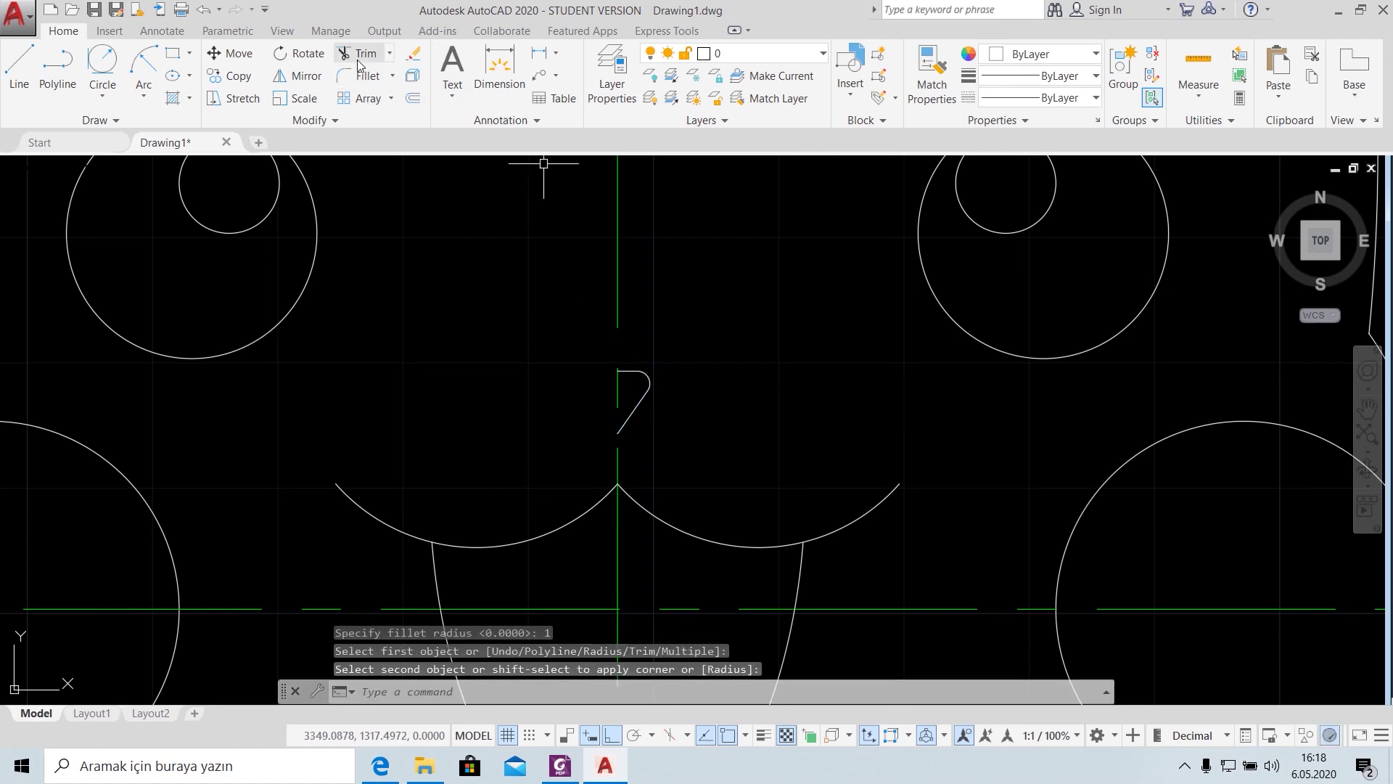
Mirror the half-nose lines about the vertical centreline, keeping the originals
click(298, 75)
scroll(644, 388, up, 6)
click(502, 264)
click(712, 572)
key(Return)
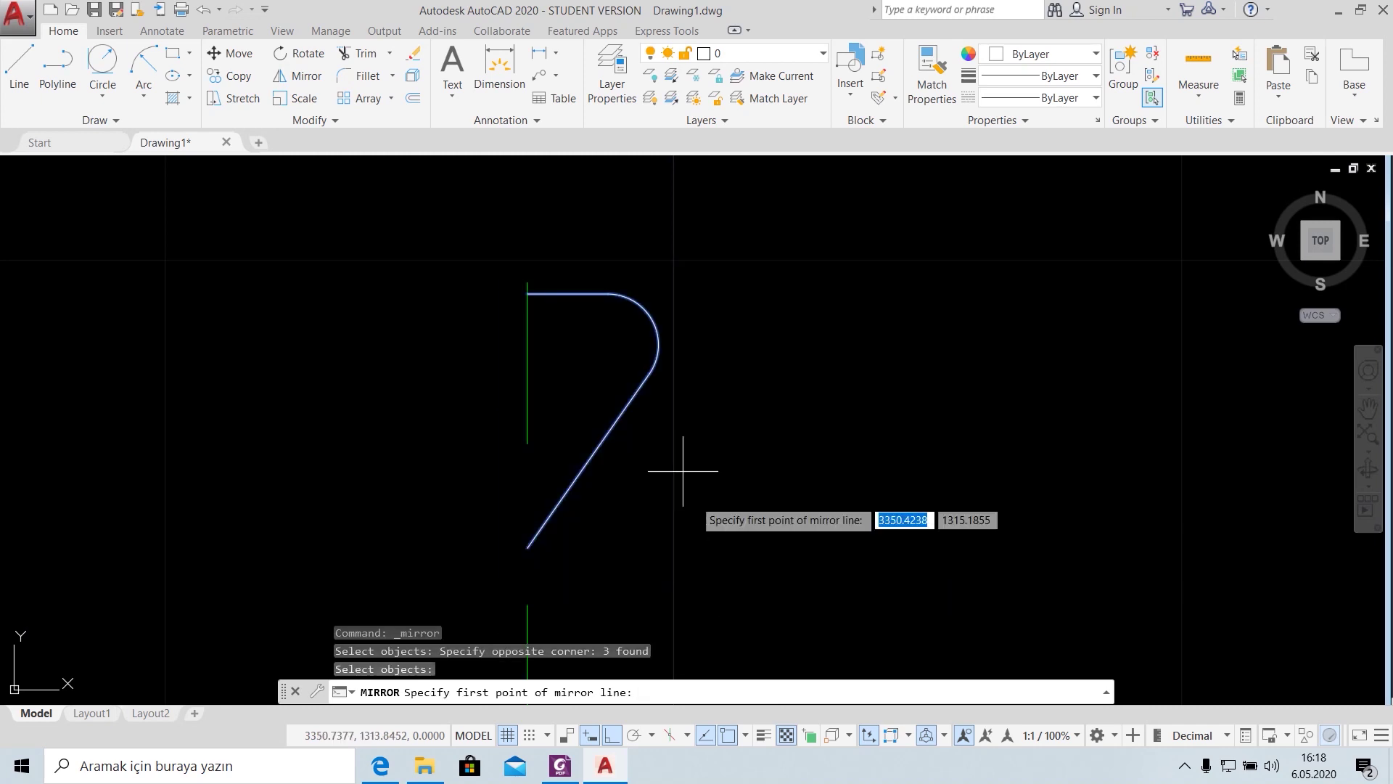
click(528, 293)
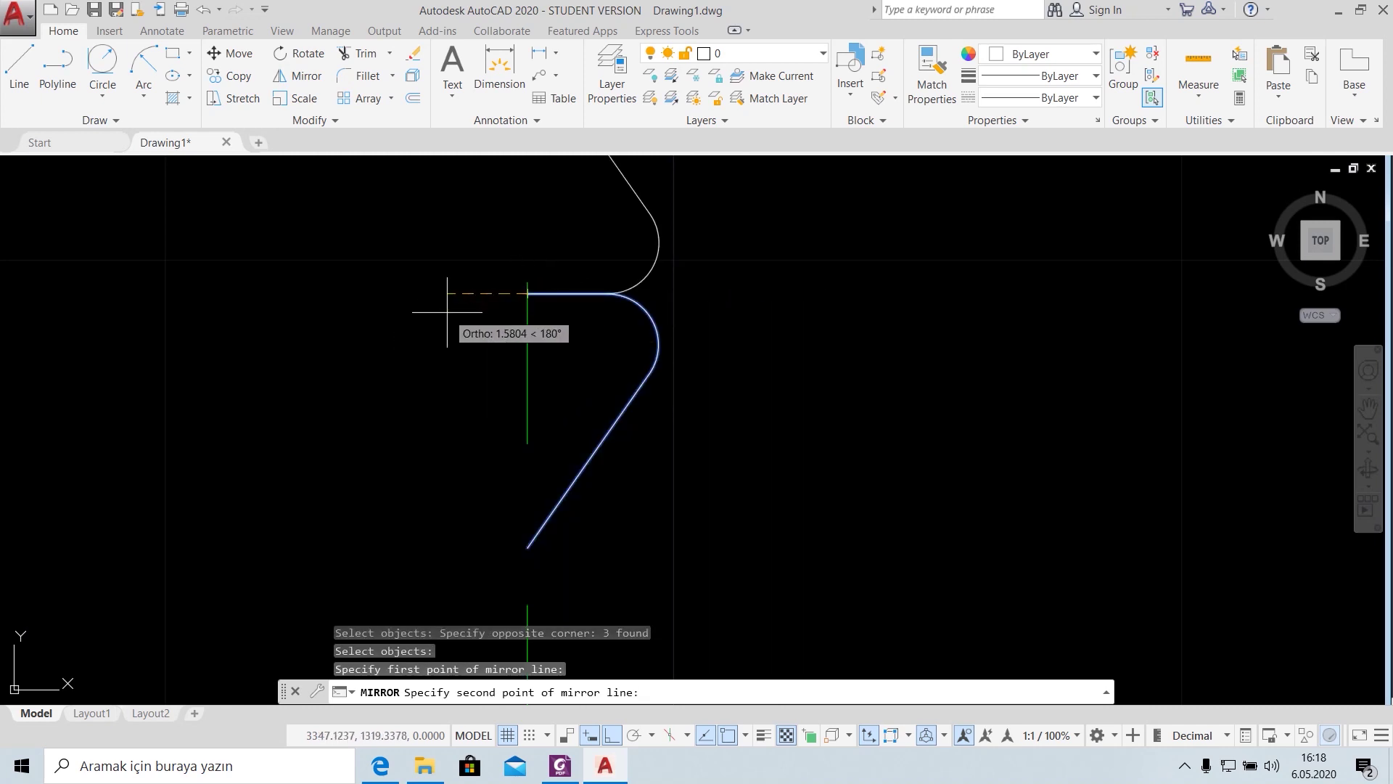
click(533, 367)
key(Return)
Zoom out to recentre the whole face and bring up the reference PDF
scroll(579, 360, down, 8)
scroll(771, 445, down, 3)
scroll(857, 451, down, 2)
scroll(715, 361, down, 1)
middle_drag(723, 385, 646, 424)
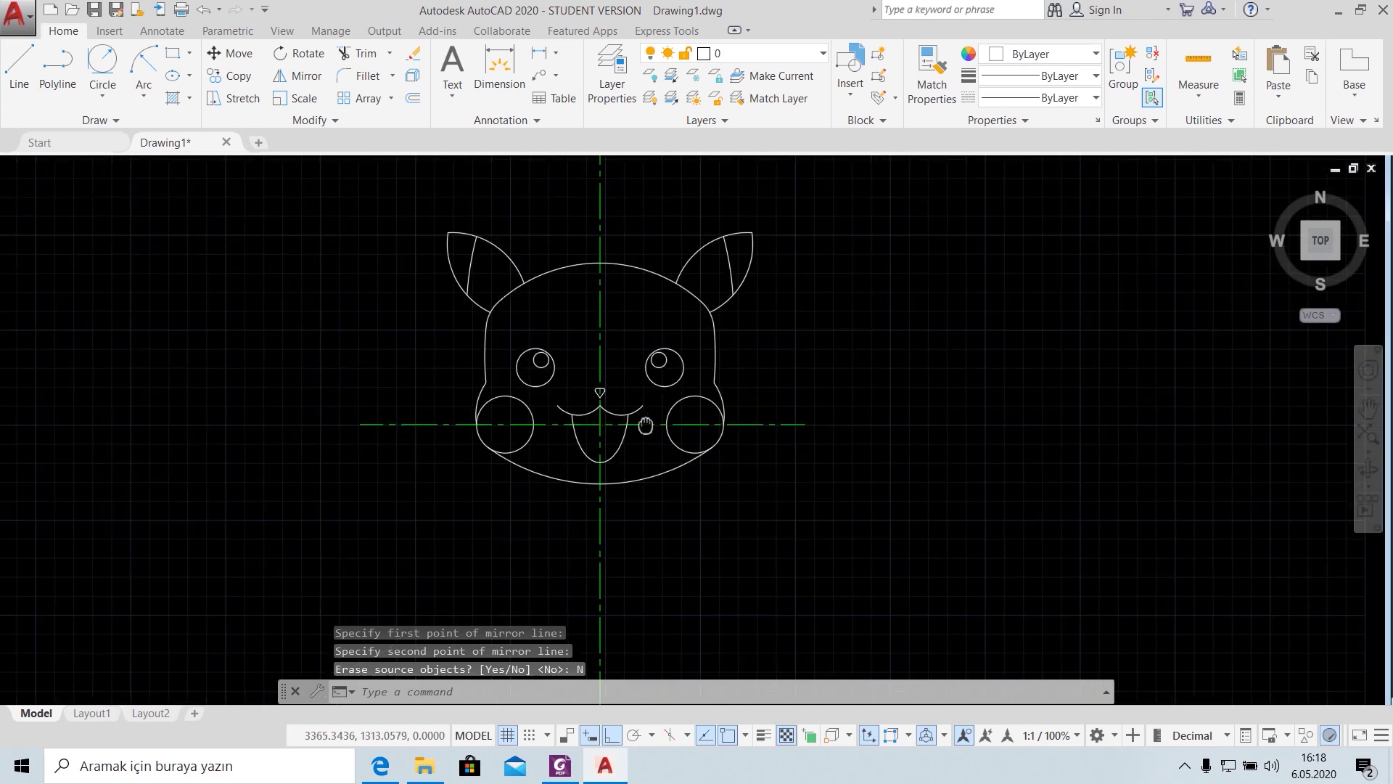
click(563, 767)
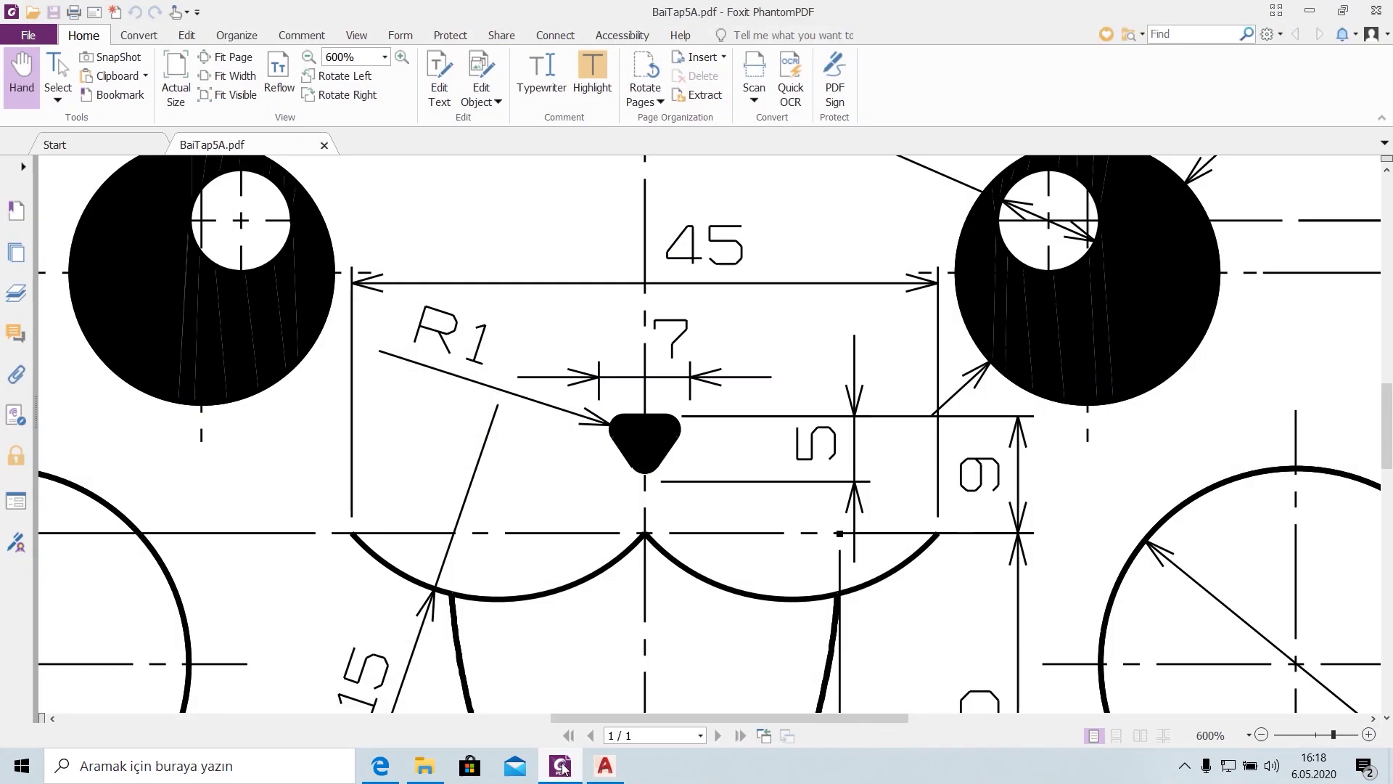
Zoom the reference PDF out to 100% to review the full sheet, then return to AutoCAD
ctrl+scroll(690, 561, down, 2)
ctrl+scroll(690, 561, down, 2)
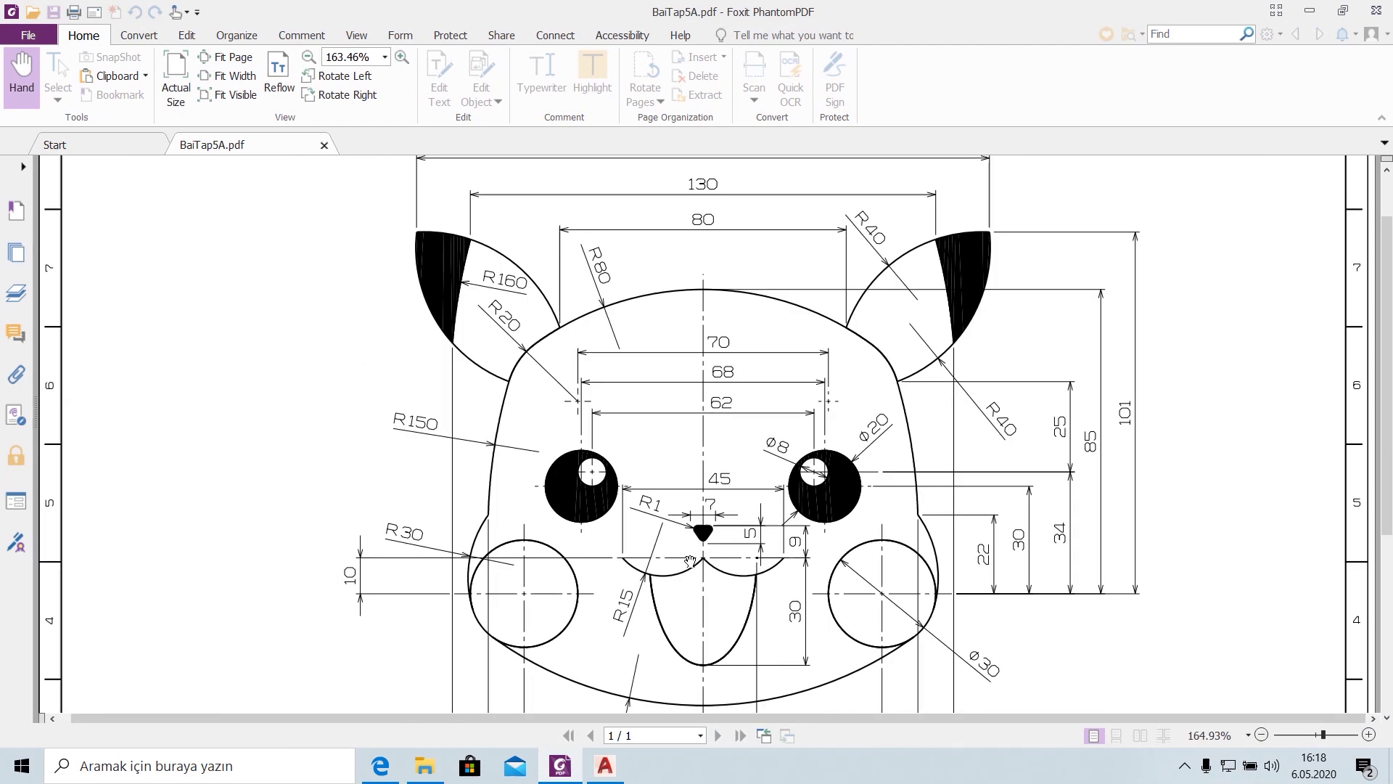
ctrl+scroll(690, 561, down, 1)
ctrl+scroll(690, 561, down, 1)
ctrl+scroll(690, 561, down, 1)
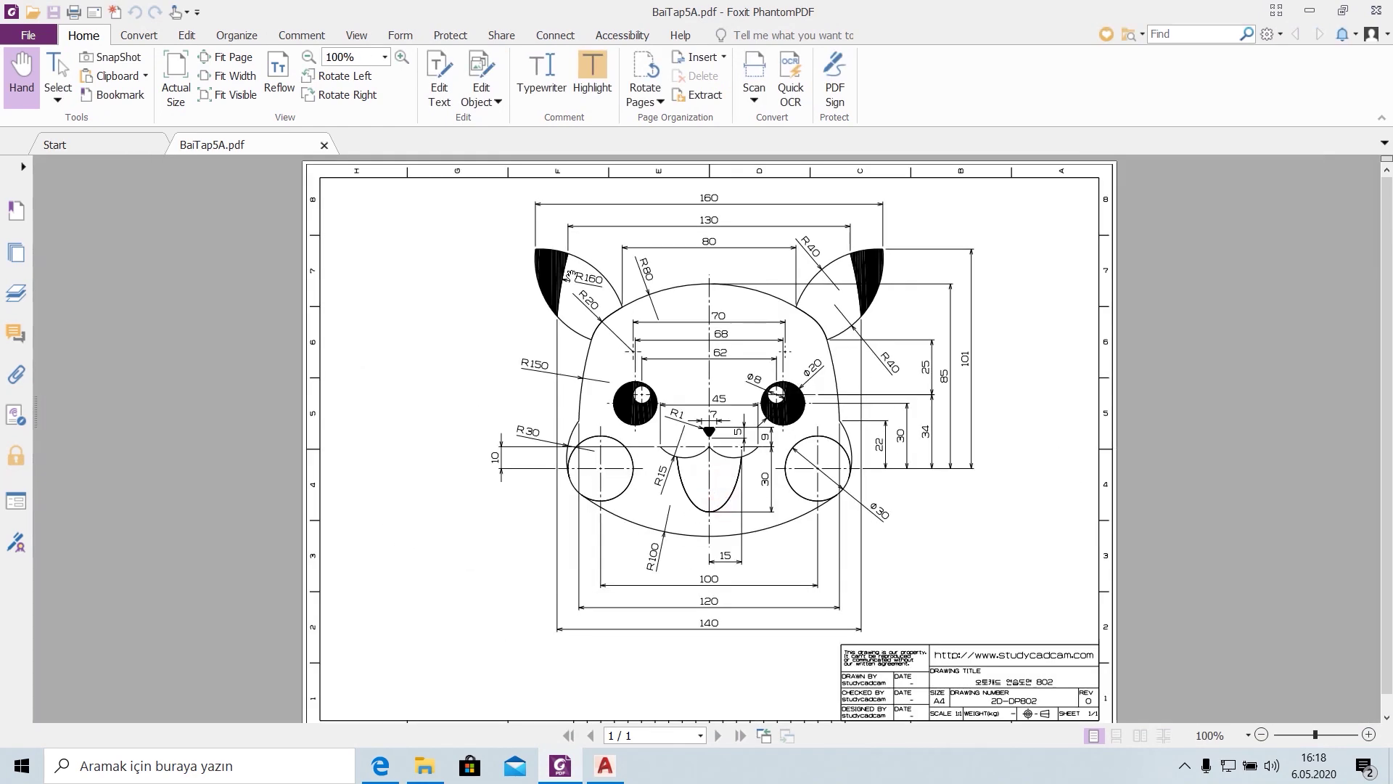
click(604, 766)
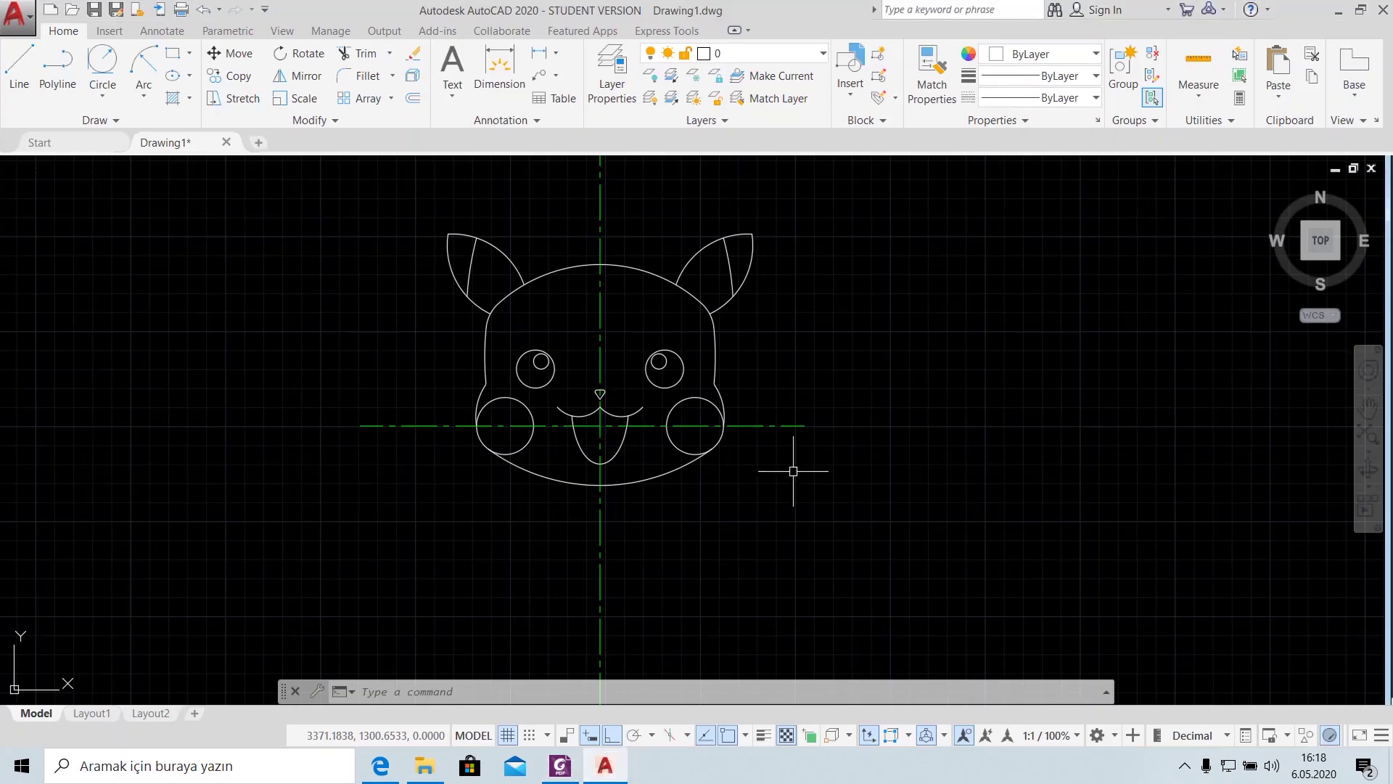
Erase the vertical and horizontal green centerlines from the Pikachu face
click(601, 307)
key(Delete)
click(761, 426)
key(Delete)
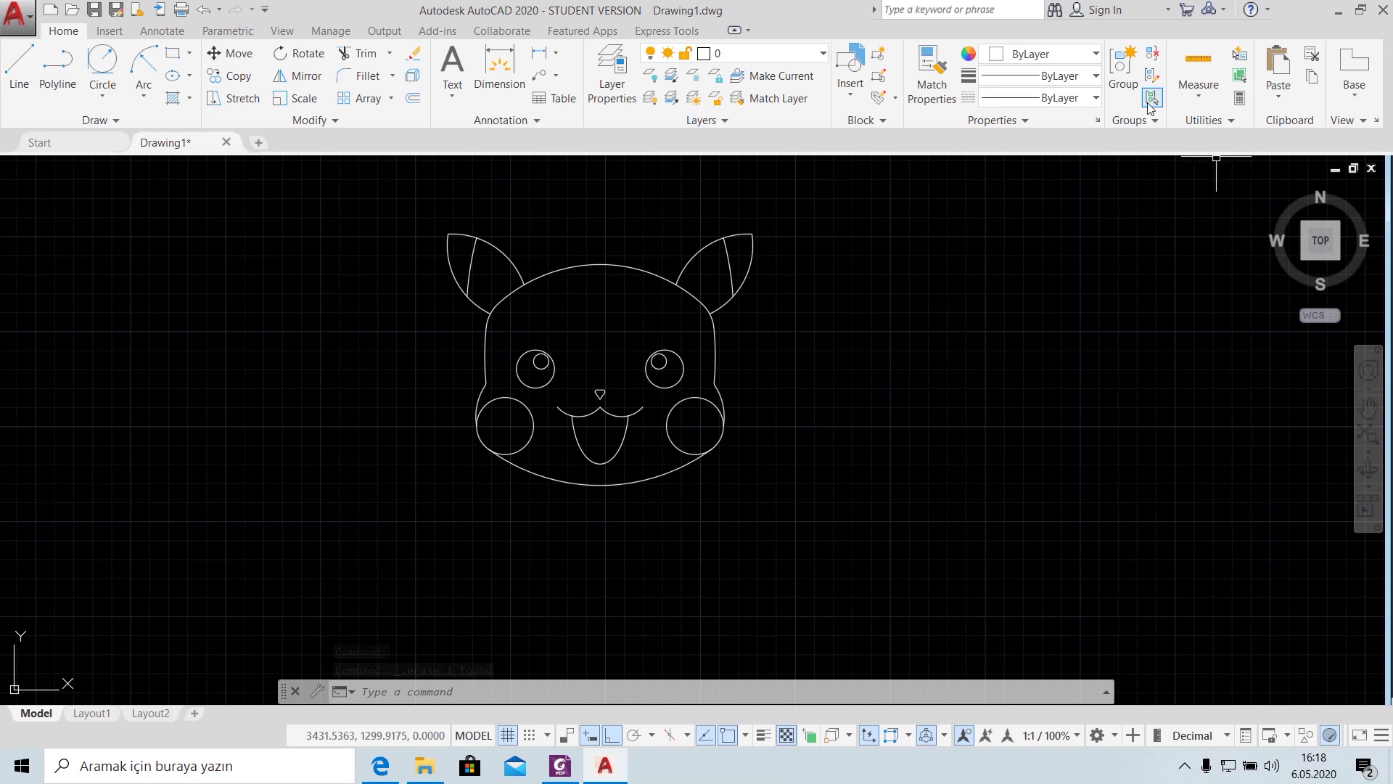
click(163, 98)
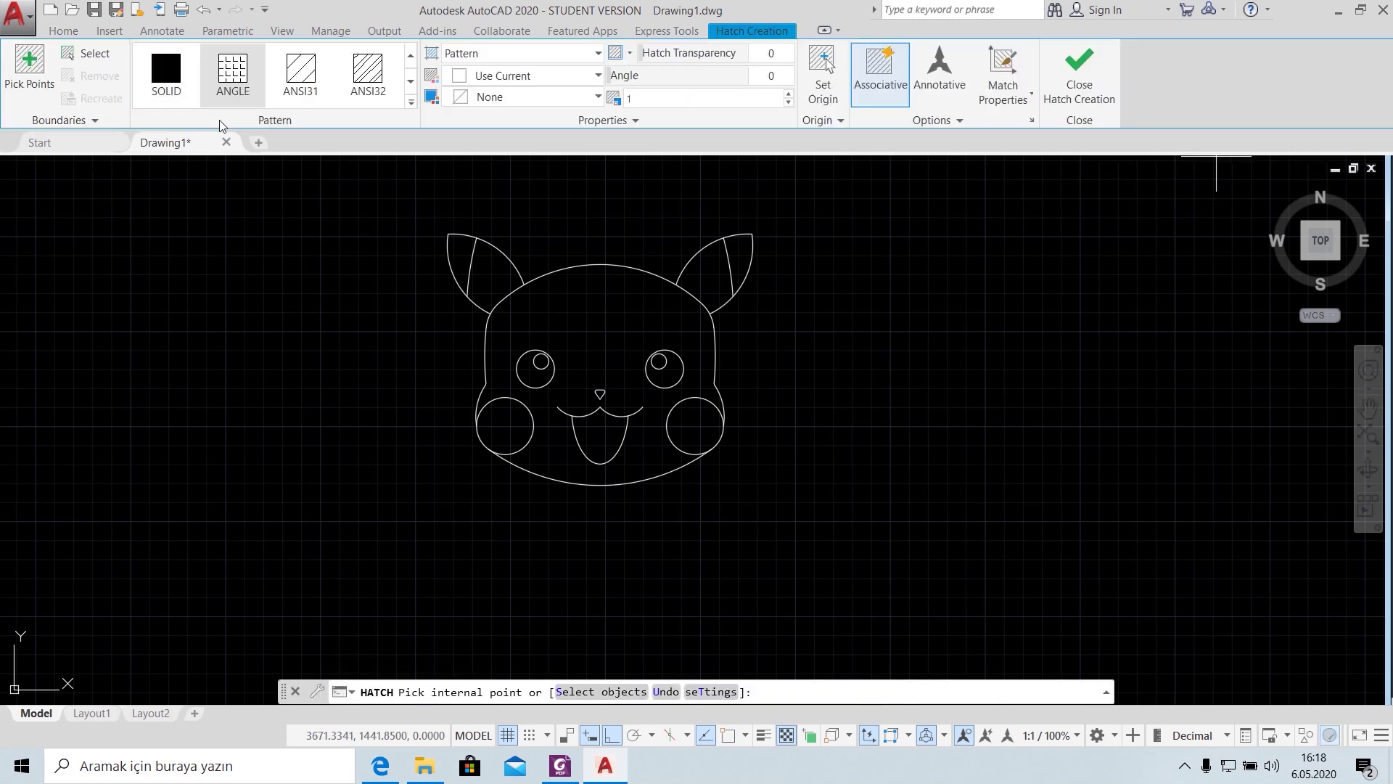
Fill the face and both ears with solid yellow
click(591, 299)
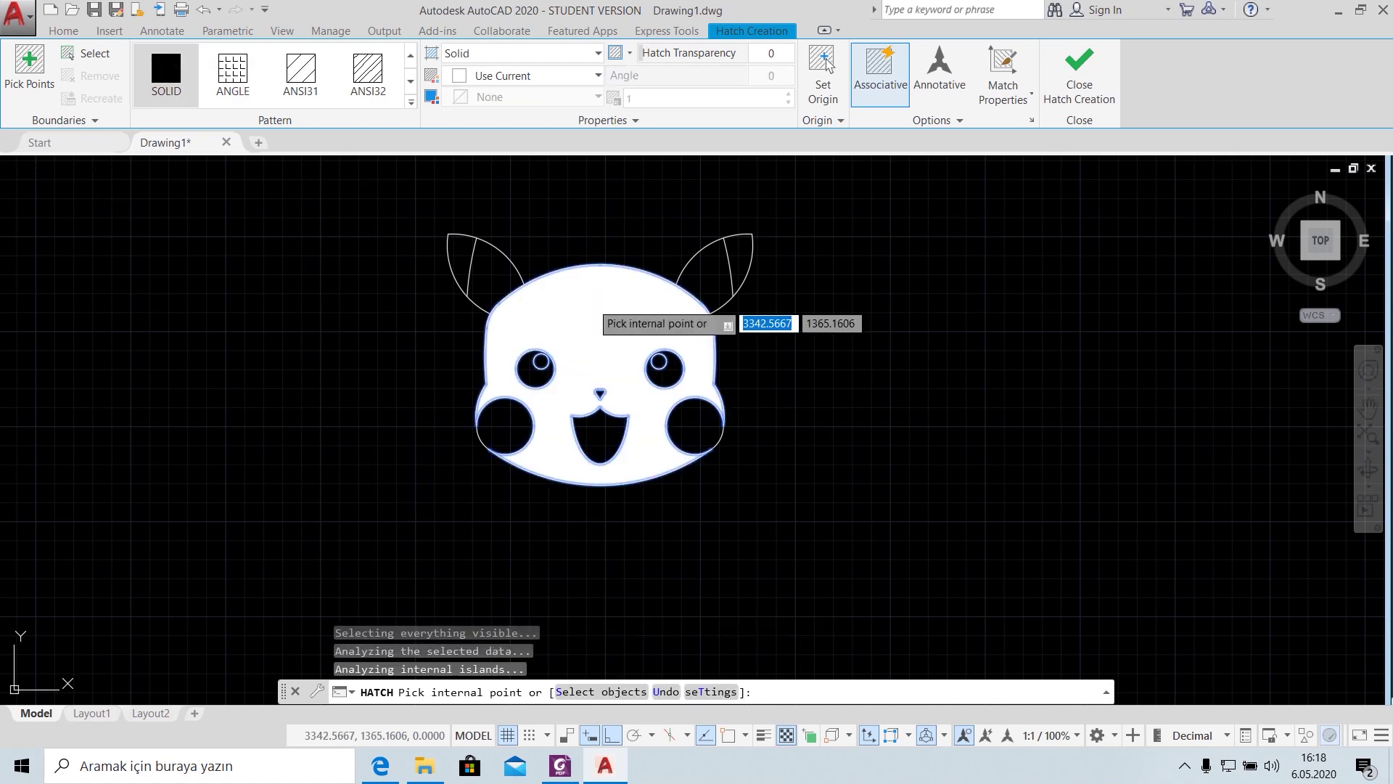
click(501, 280)
click(708, 280)
click(536, 78)
click(473, 259)
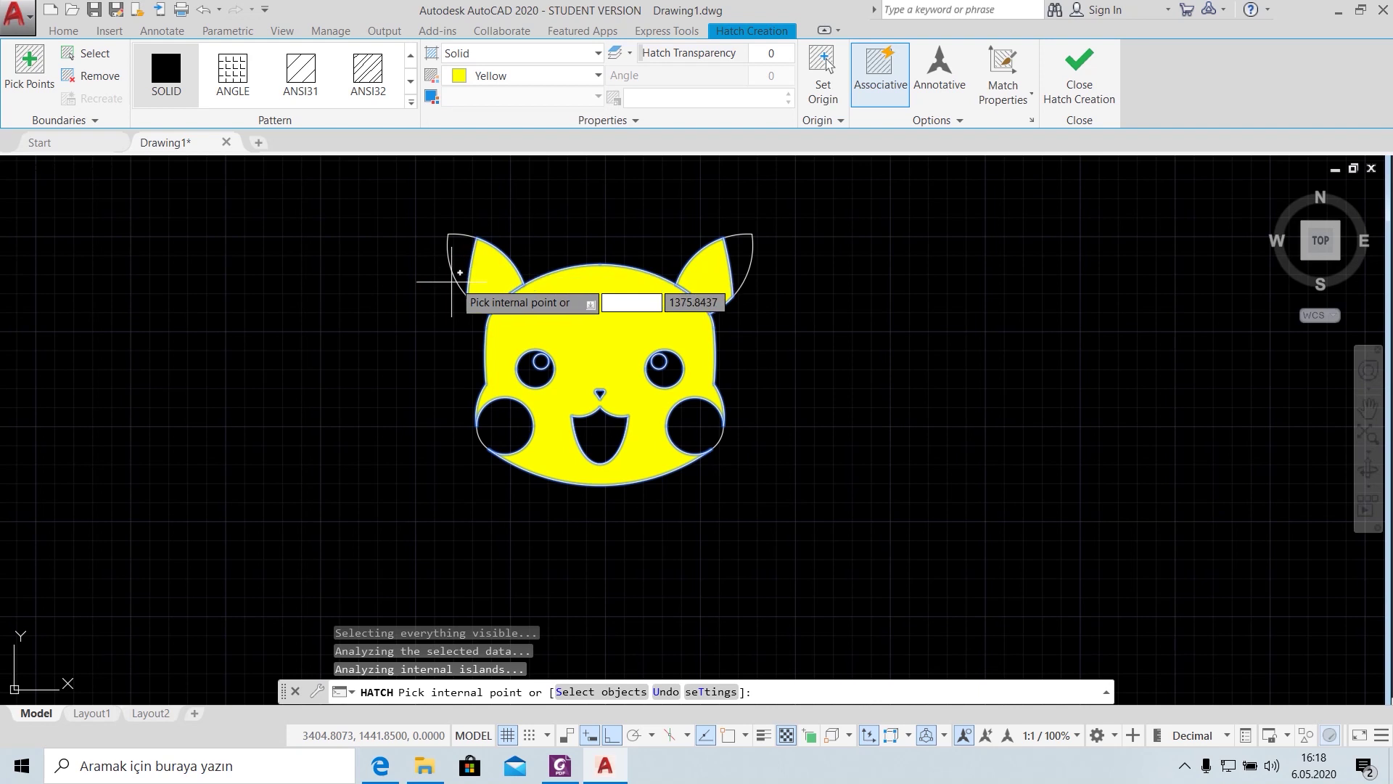
click(1079, 69)
Fill both cheeks with solid red
click(172, 101)
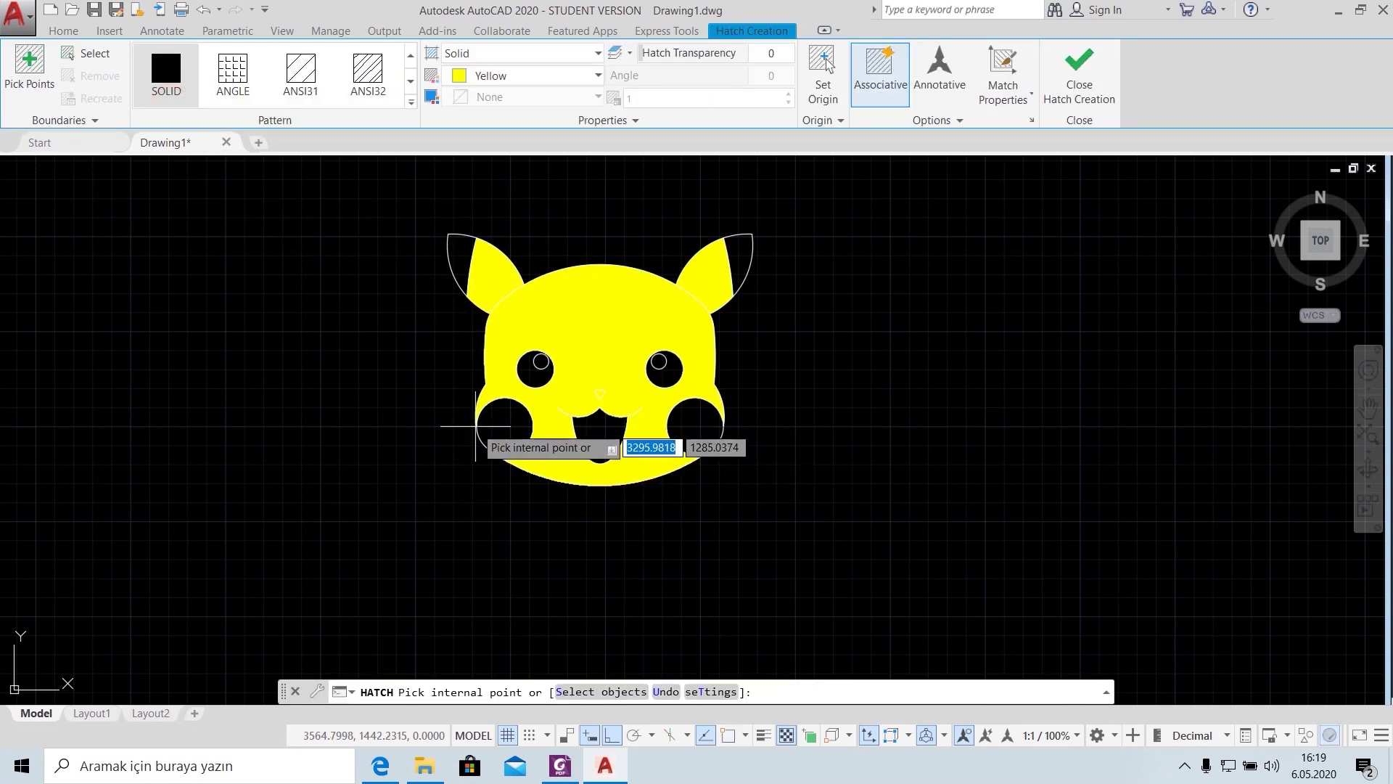
click(712, 415)
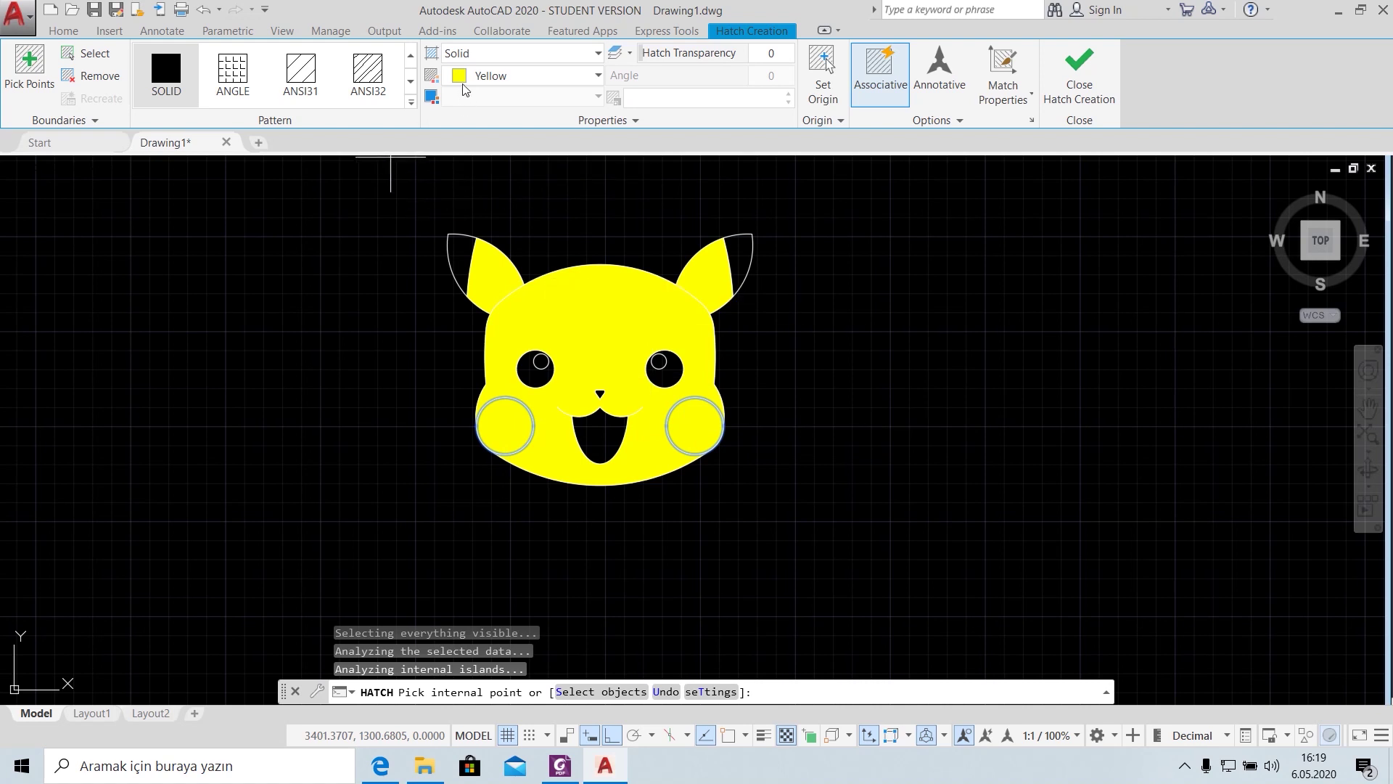
click(501, 75)
click(455, 260)
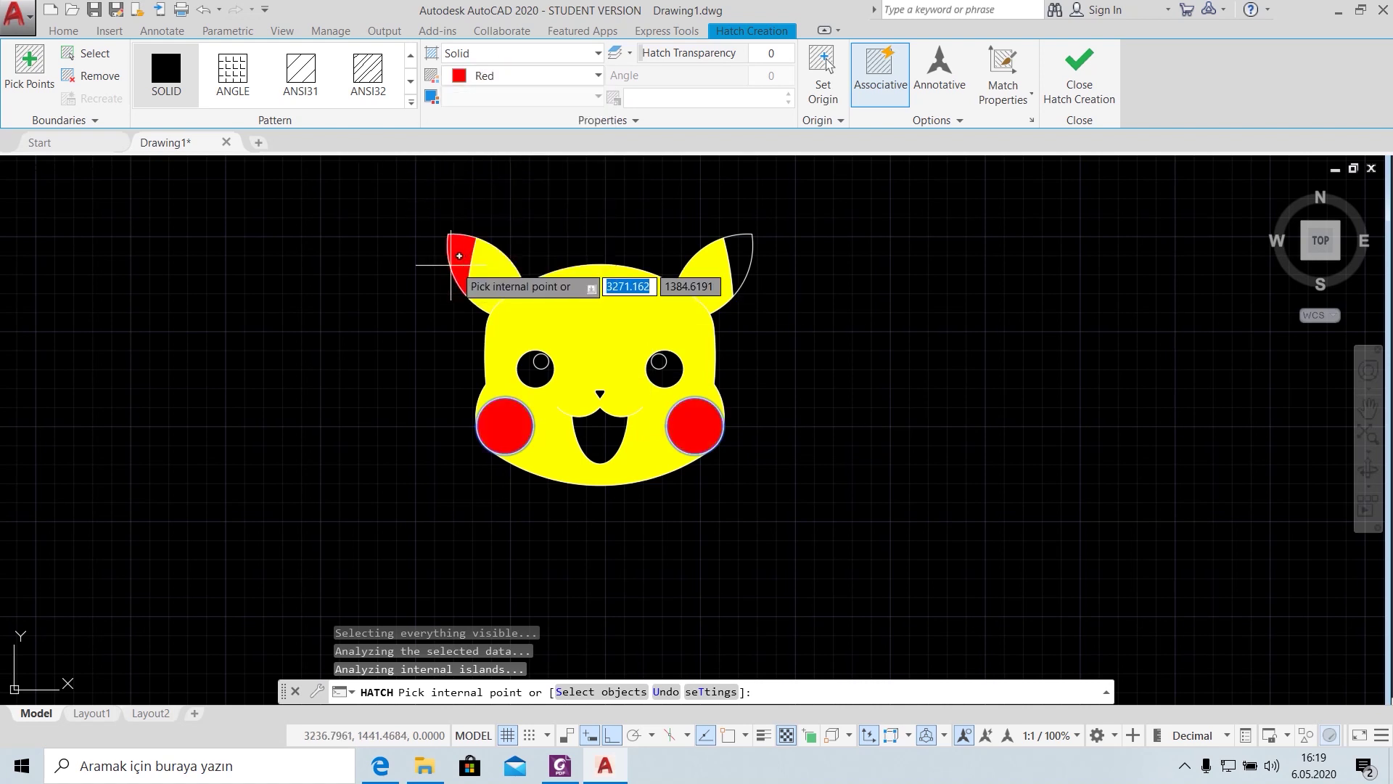
key(Return)
click(394, 390)
click(377, 361)
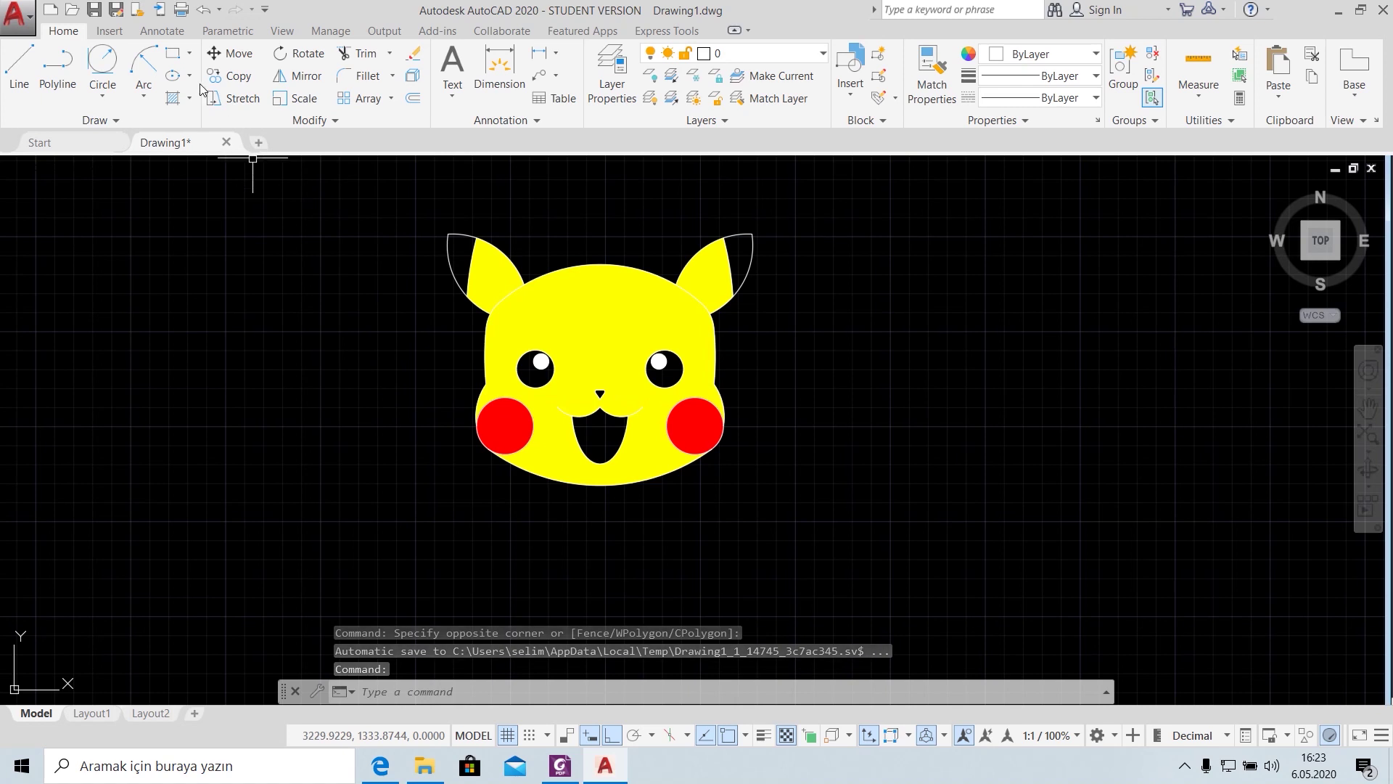
Fill the tongue with solid pink (247,171,174)
click(173, 98)
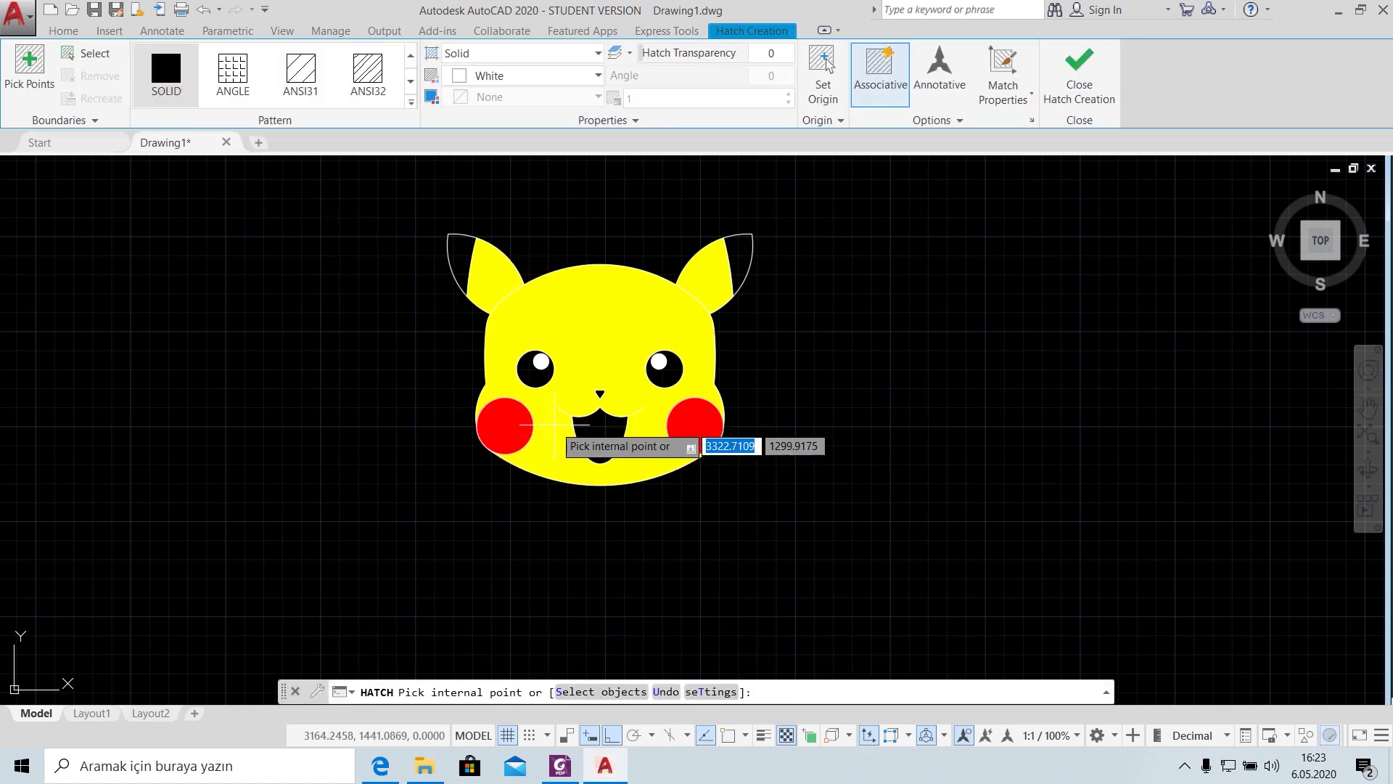
click(610, 430)
click(532, 78)
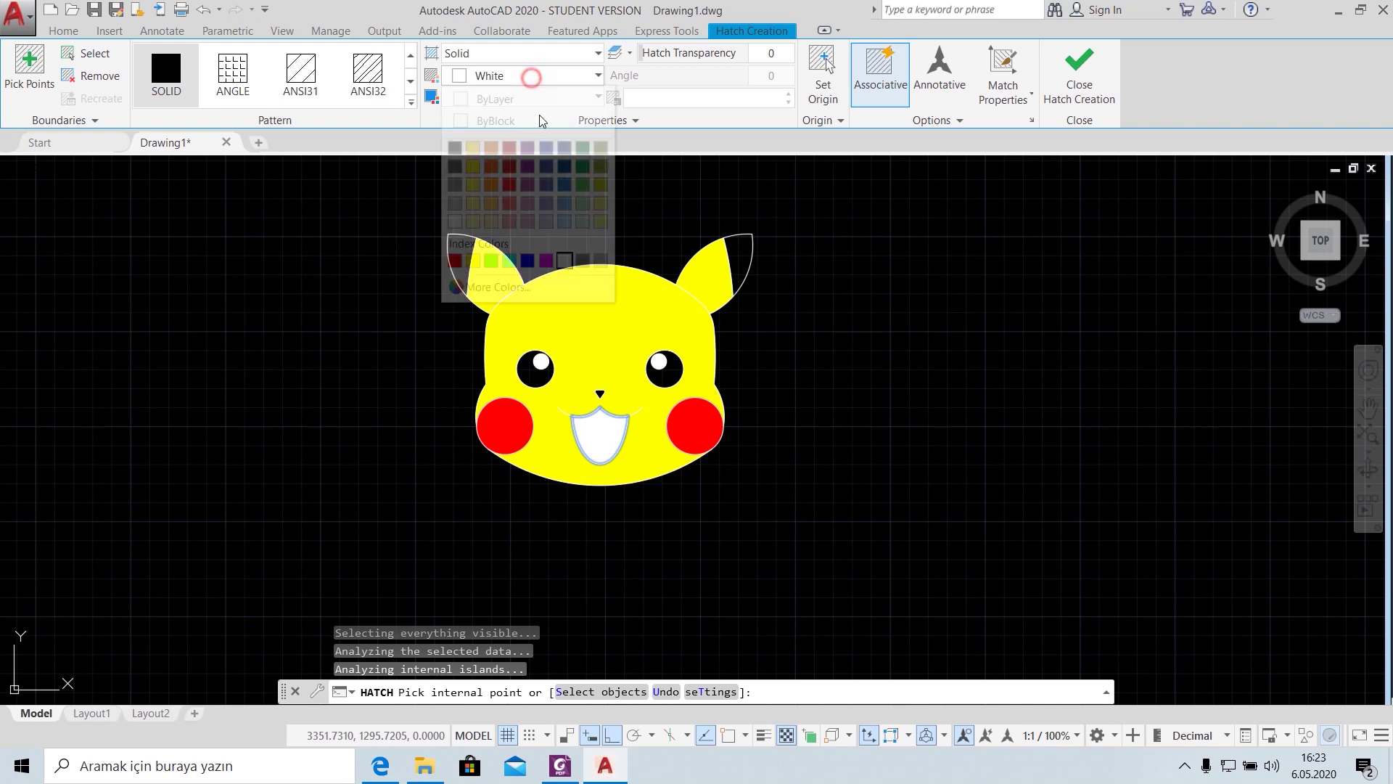
click(512, 220)
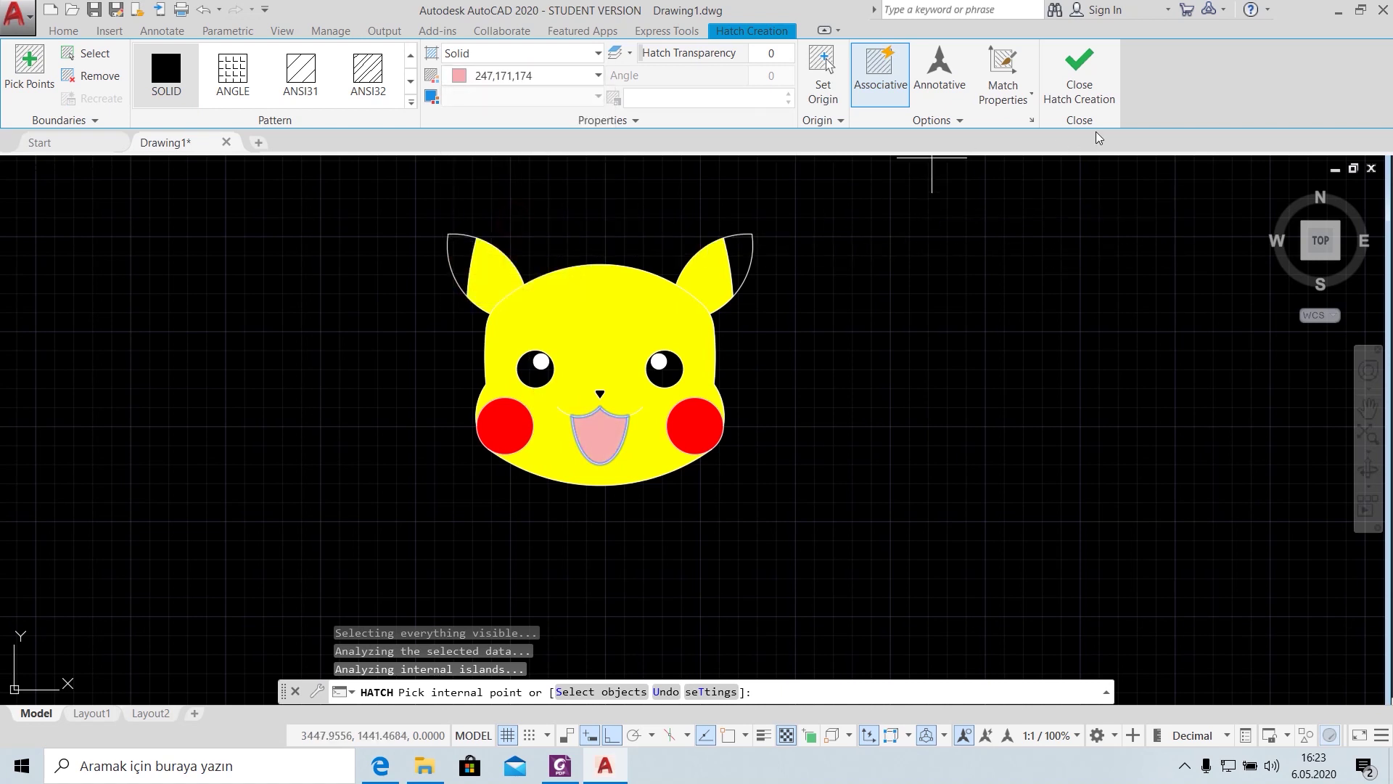
click(1080, 72)
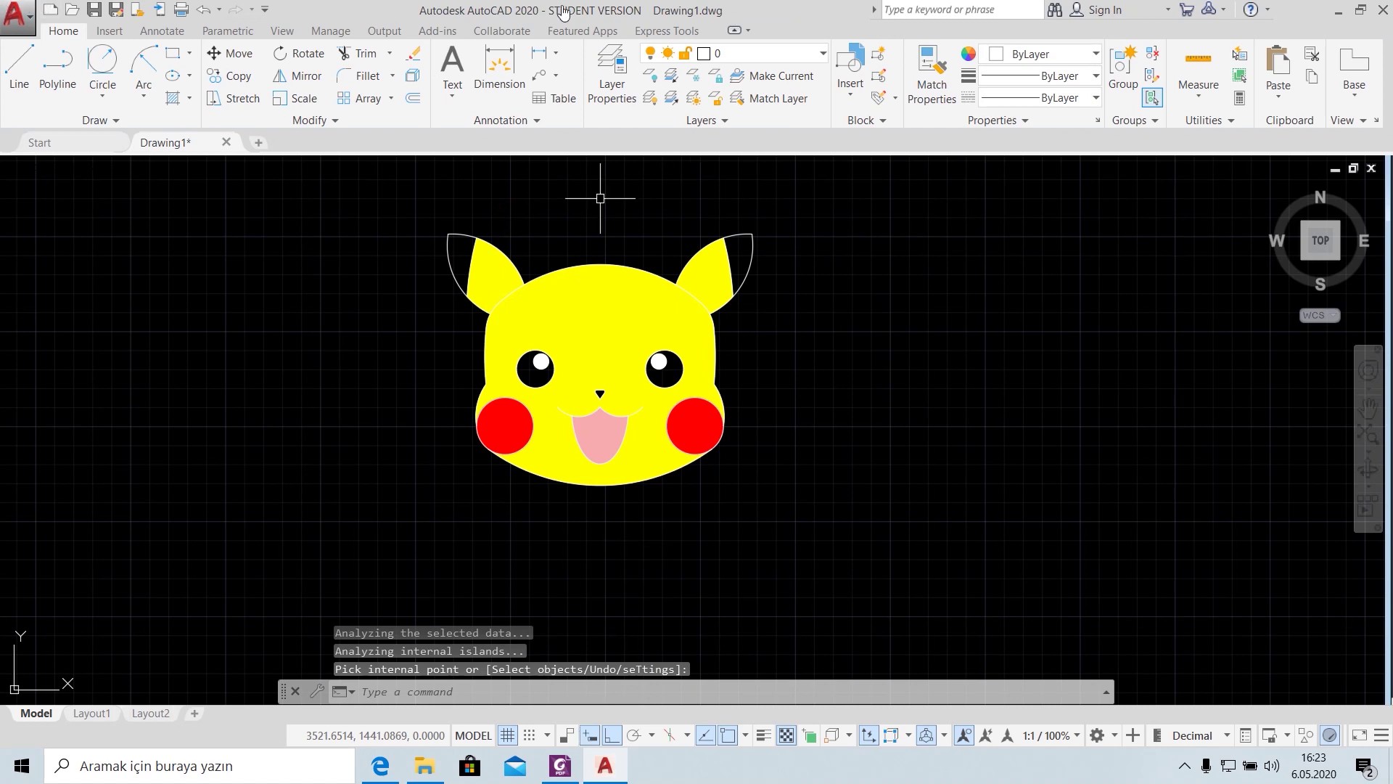
Restore and resize the windows, placing AutoCAD on the right and the PDF viewer on the left
double_click(563, 13)
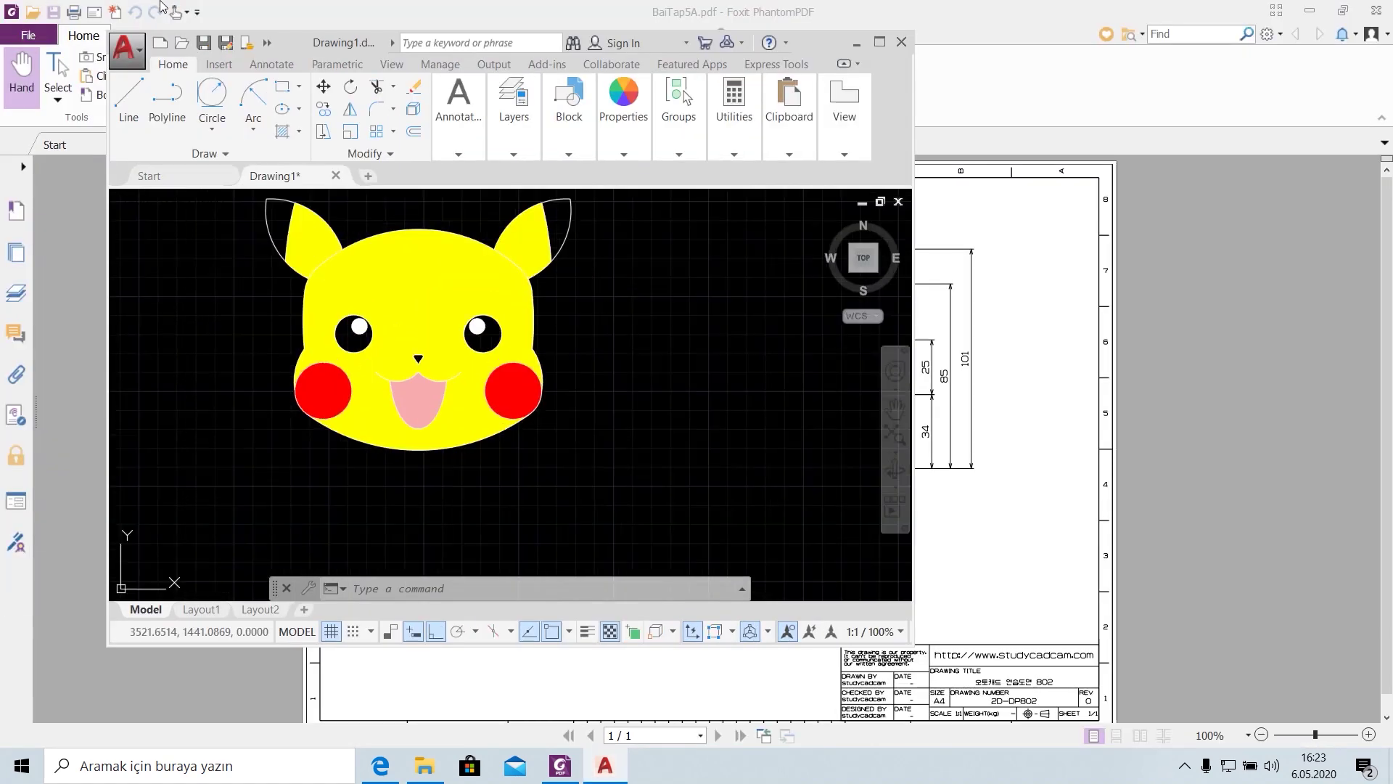
drag(109, 32, 347, 94)
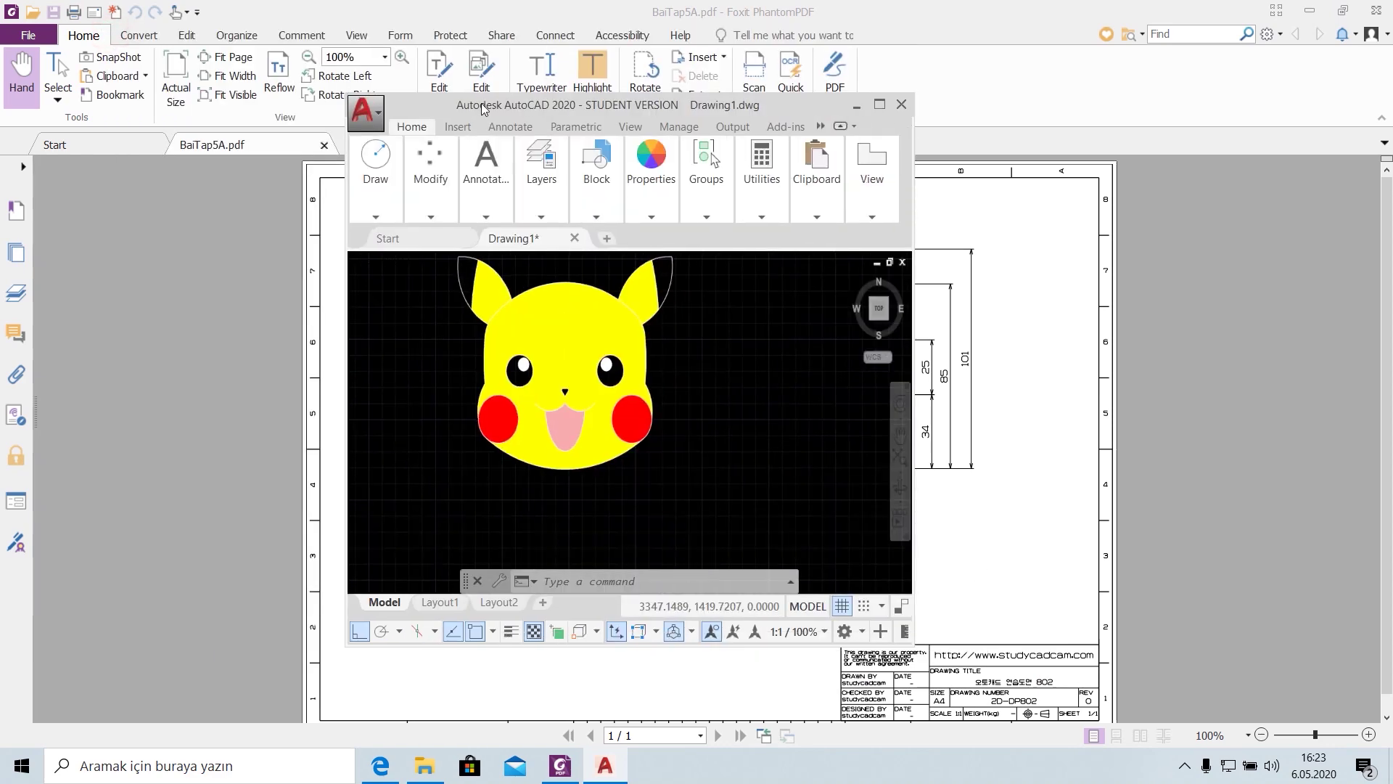
drag(662, 104, 1124, 101)
drag(464, 11, 114, 49)
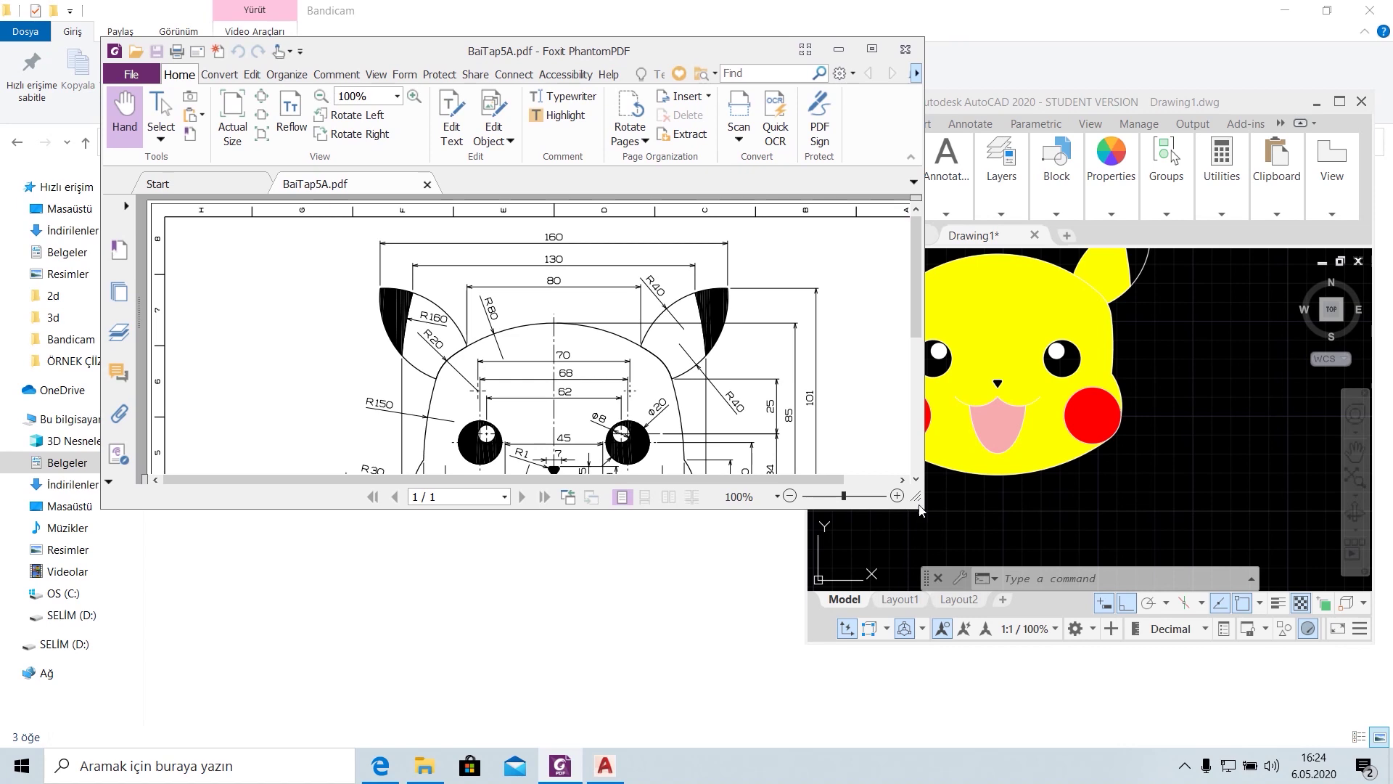
drag(924, 506, 957, 666)
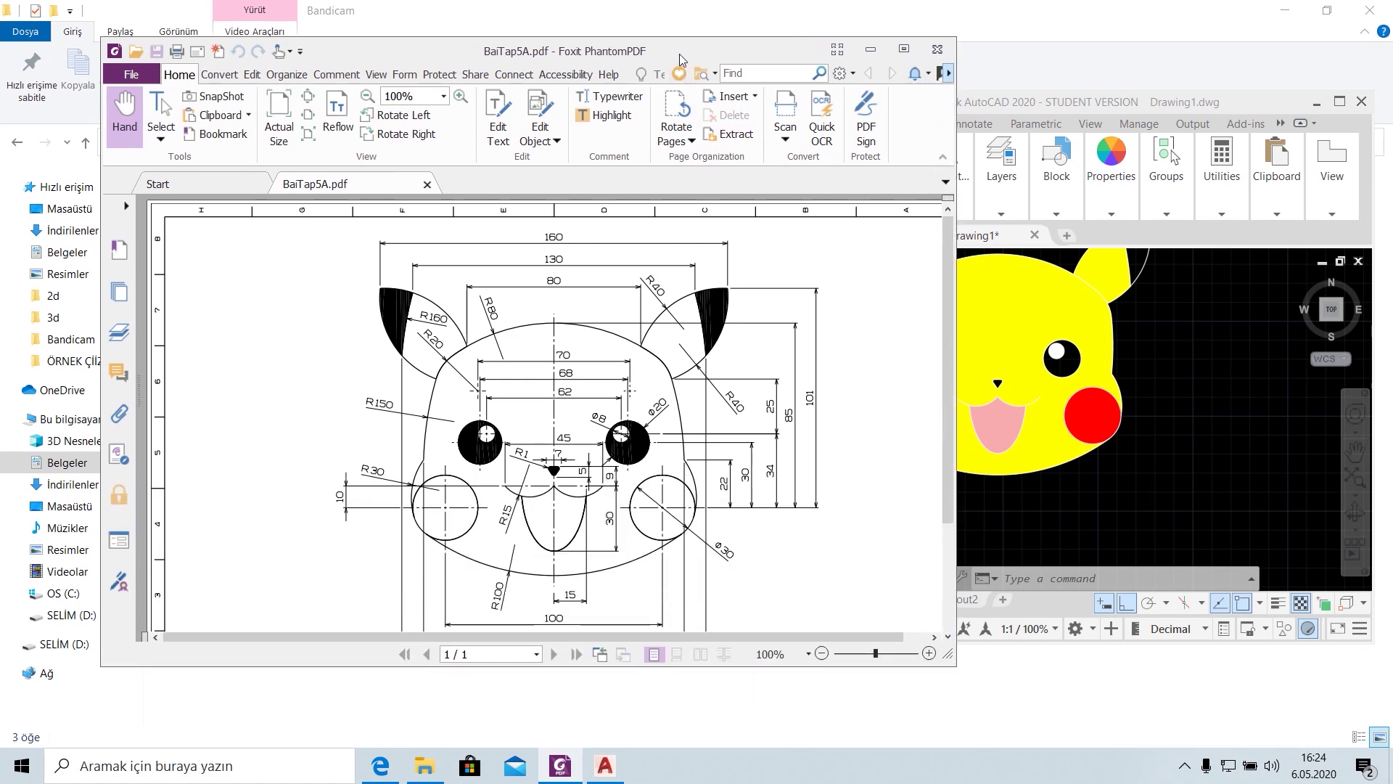
drag(451, 51, 277, 67)
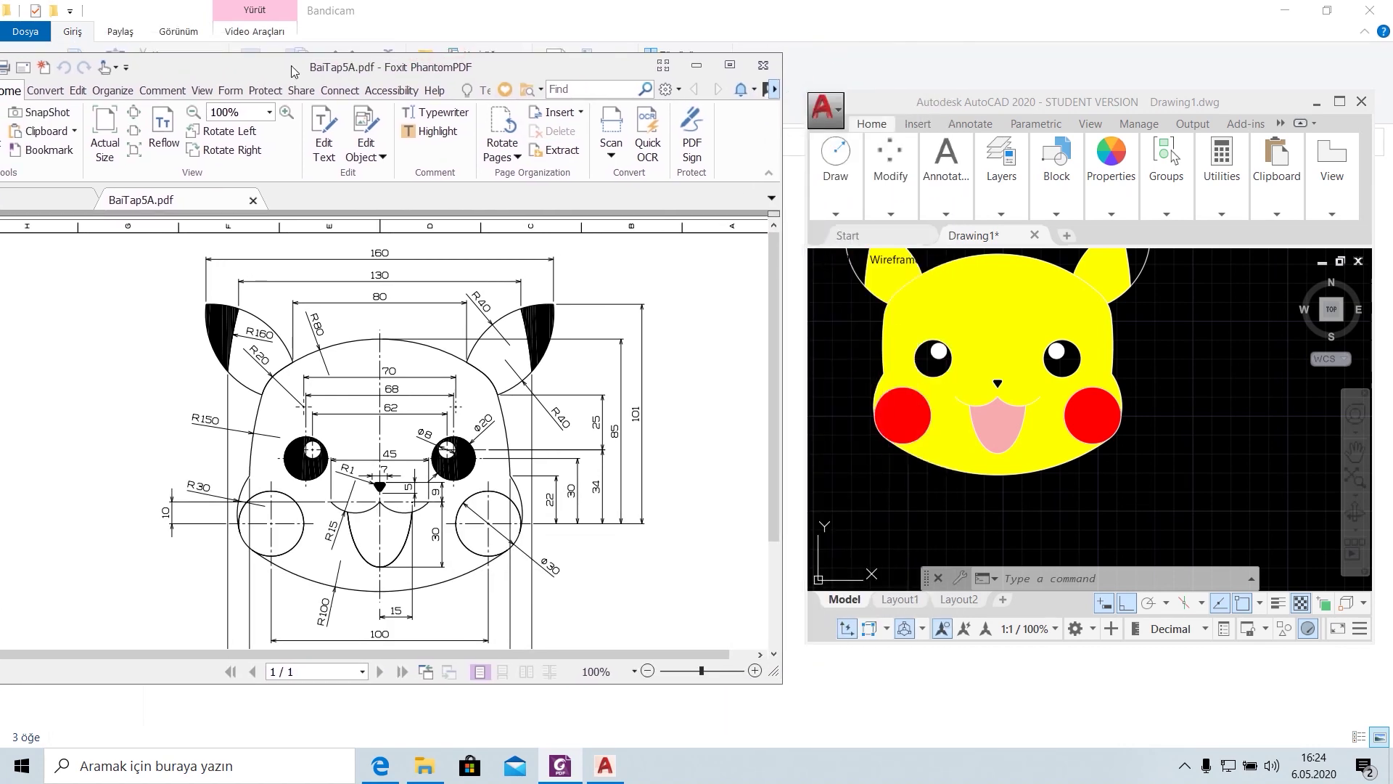
Reposition and enlarge the AutoCAD window, then pan Pikachu into its centre
click(938, 104)
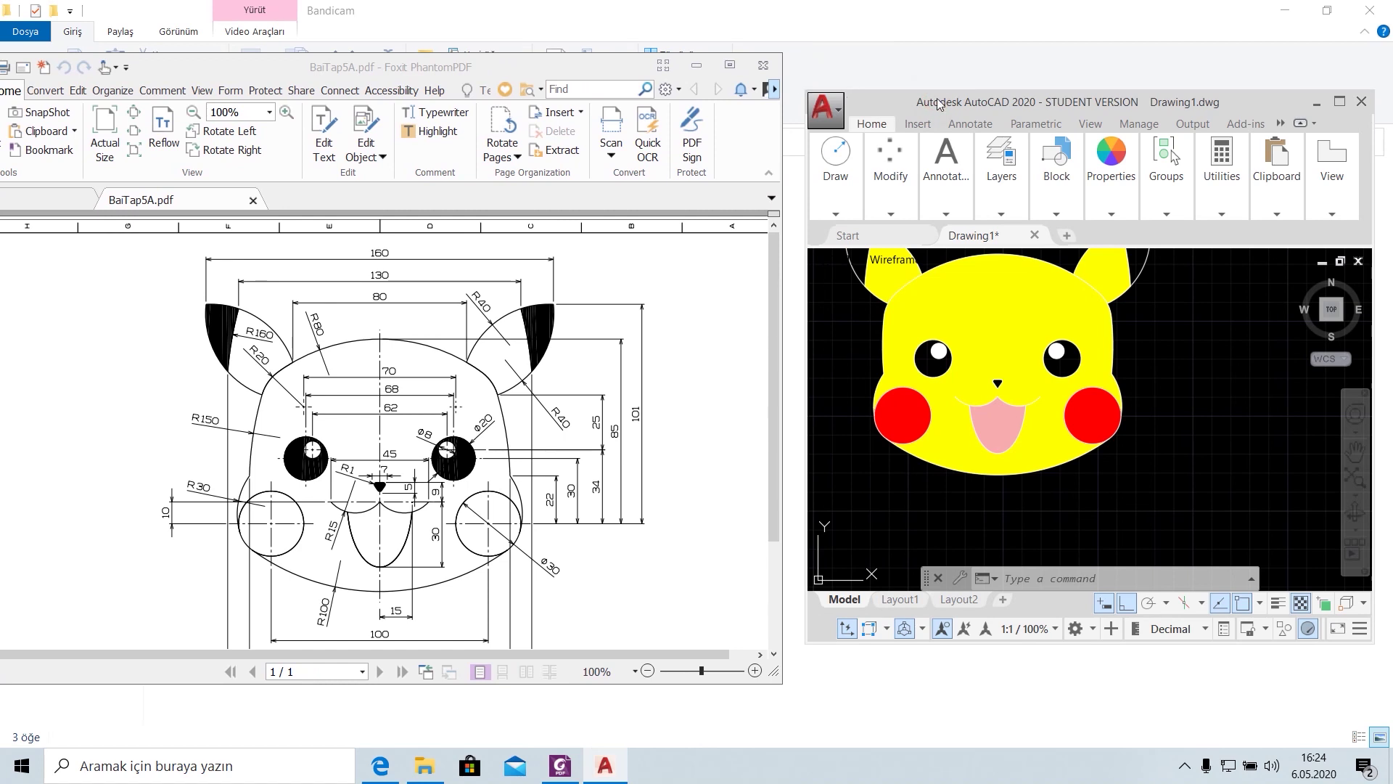
drag(938, 103, 806, 63)
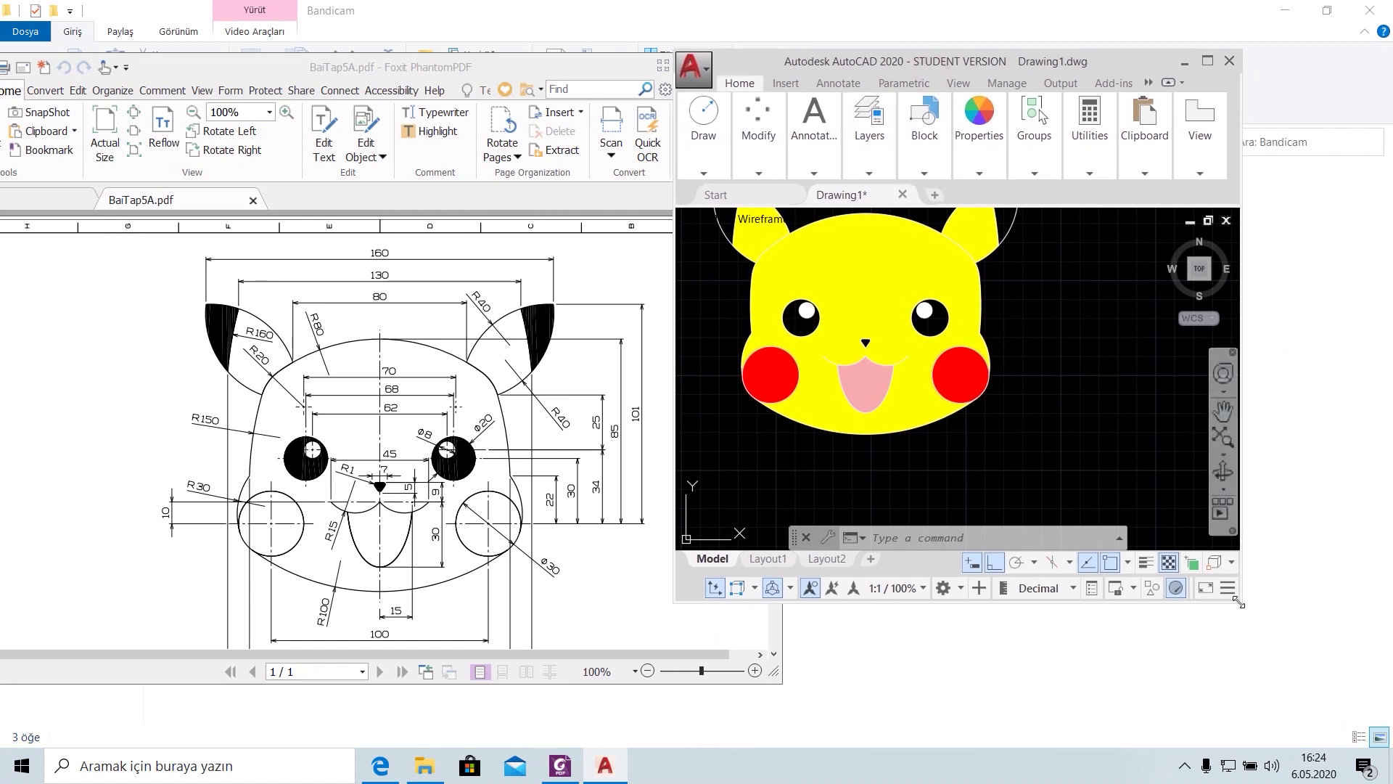
drag(1243, 605, 1299, 676)
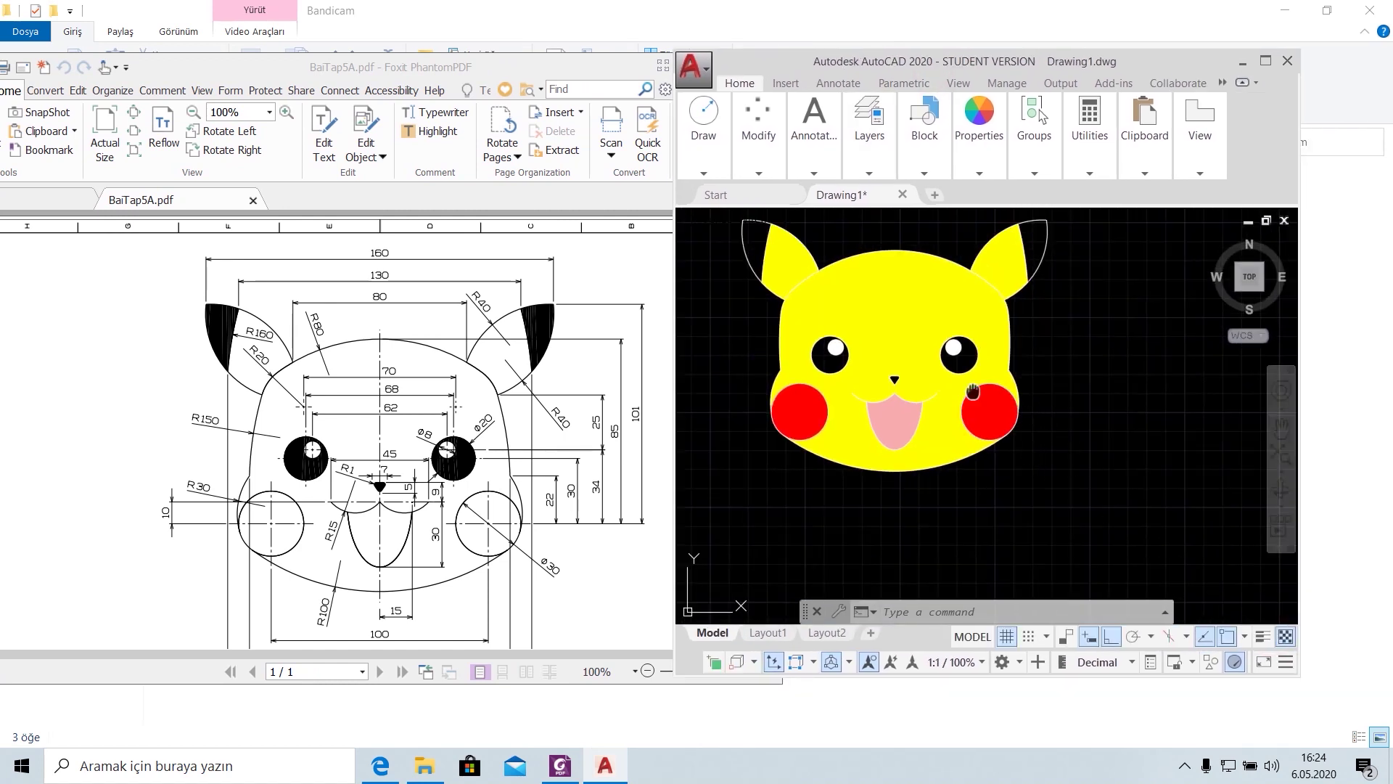
middle_drag(972, 392, 1043, 436)
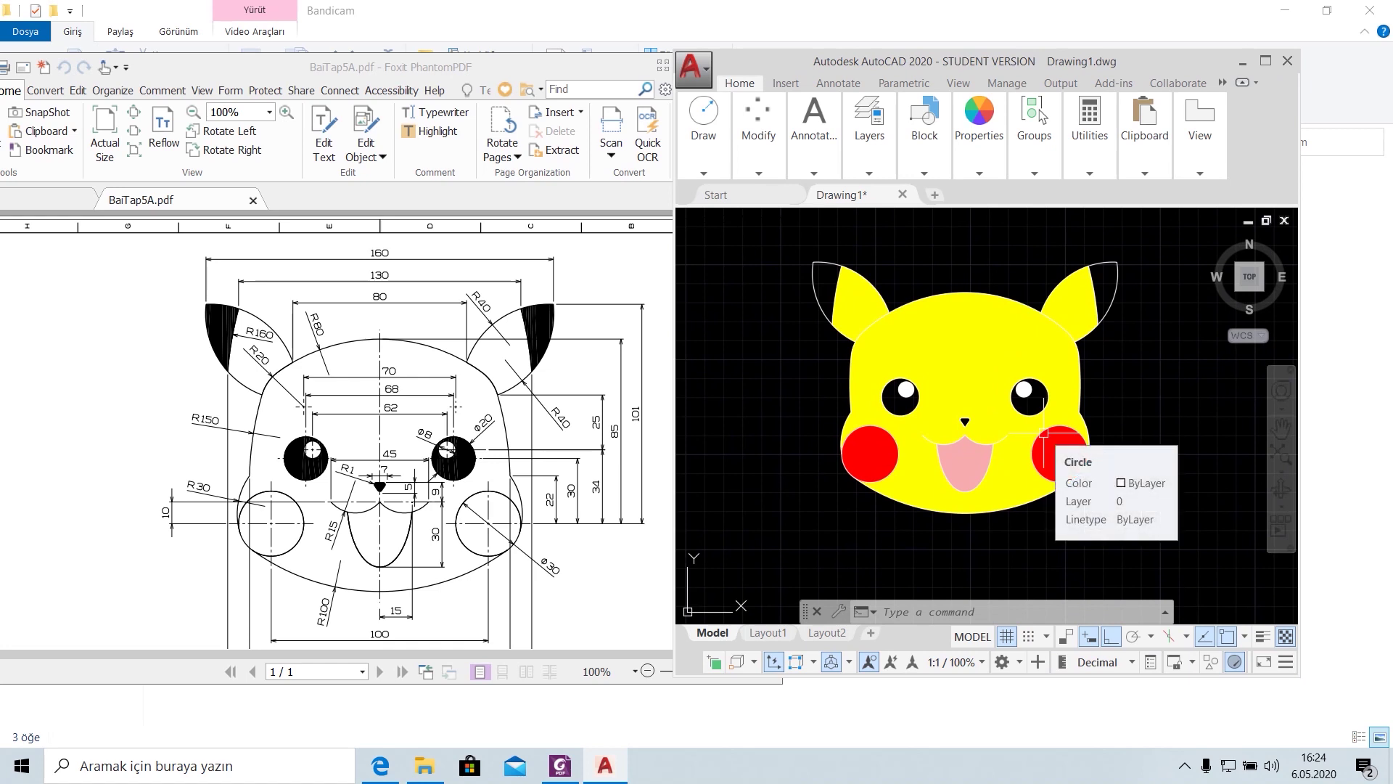